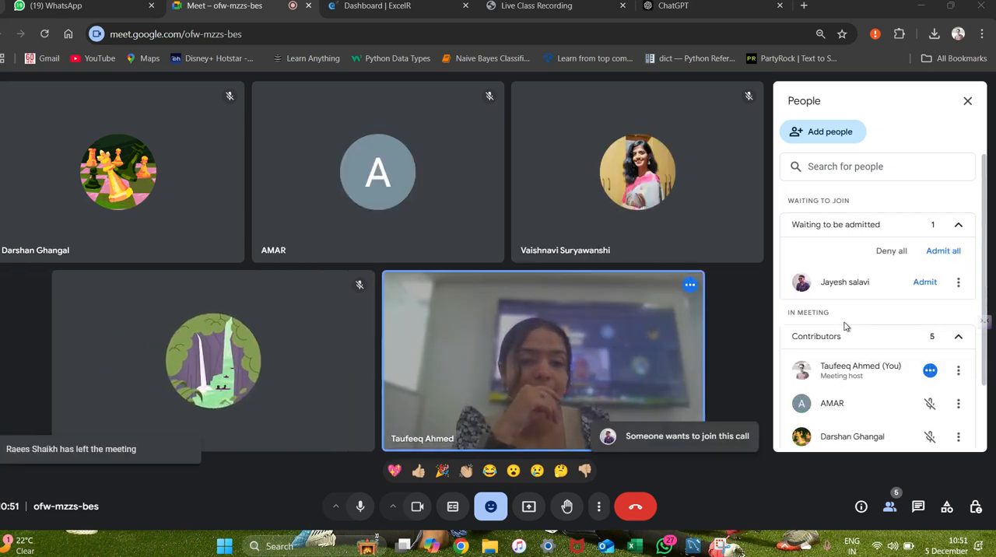
Admit the three people waiting to join the meeting as each request arrives.
left_click(924, 283)
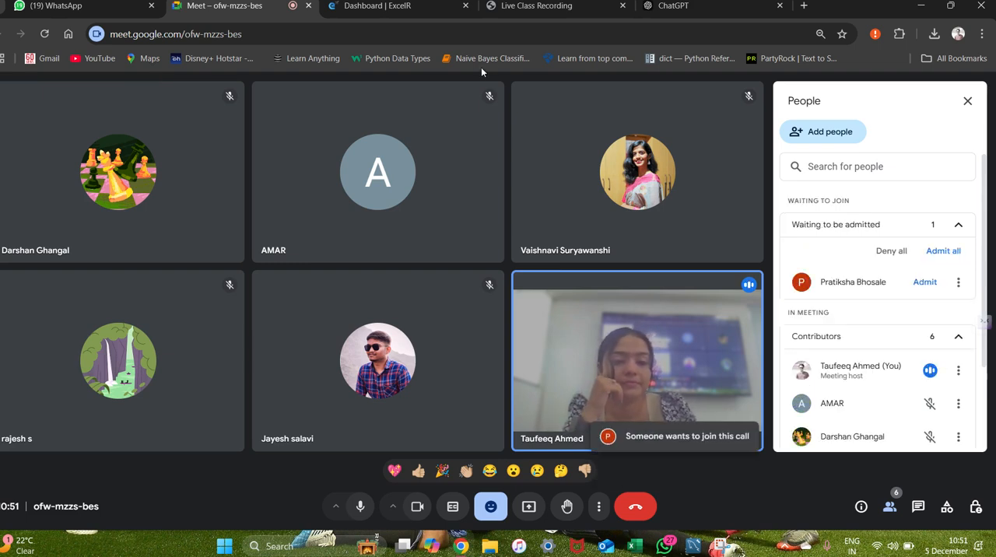
left_click(923, 283)
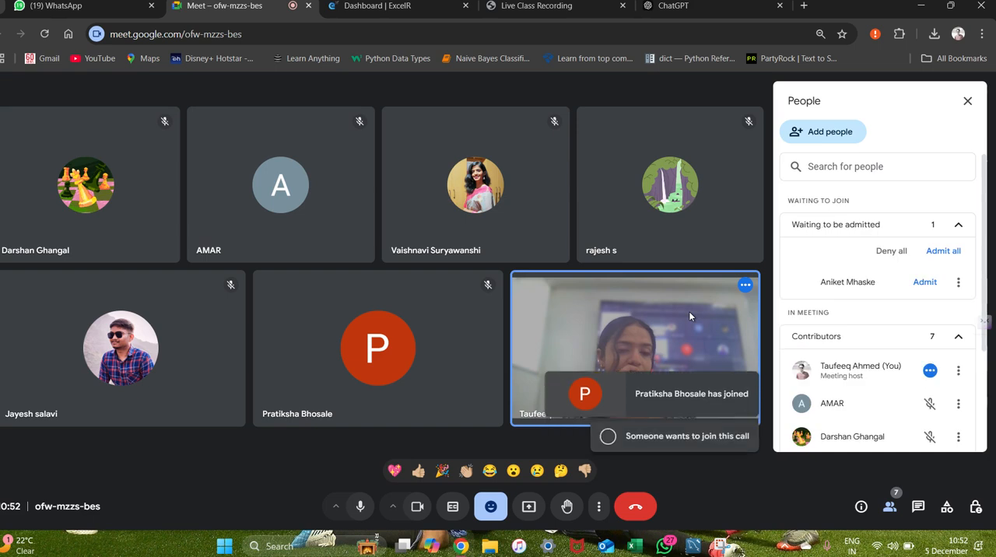
left_click(925, 283)
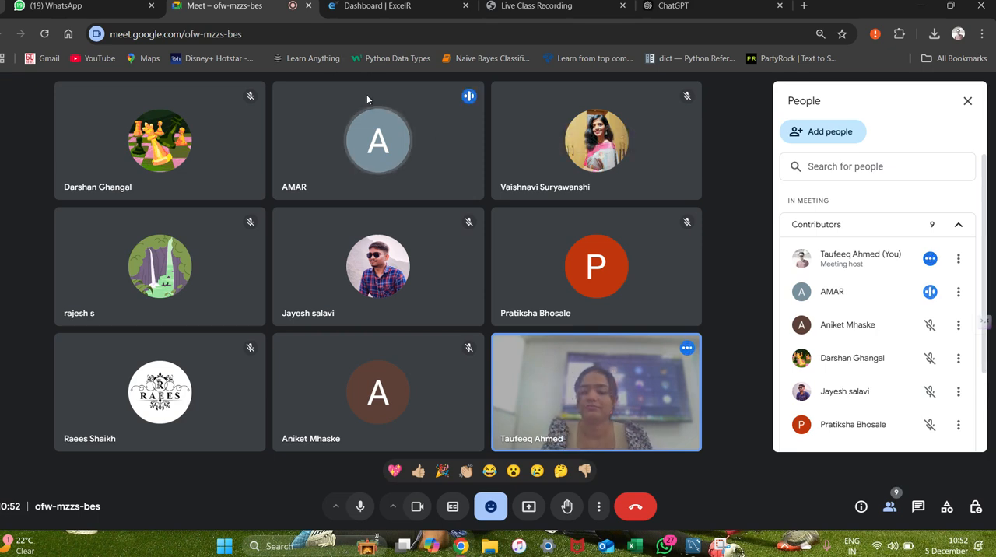
key("alt+Tab")
key("alt+Tab")
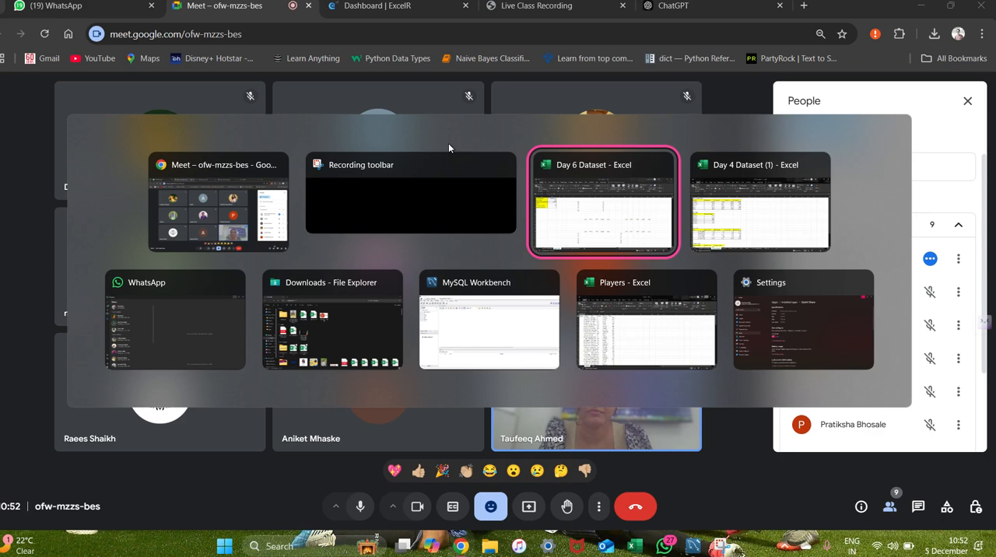
key("alt+Tab")
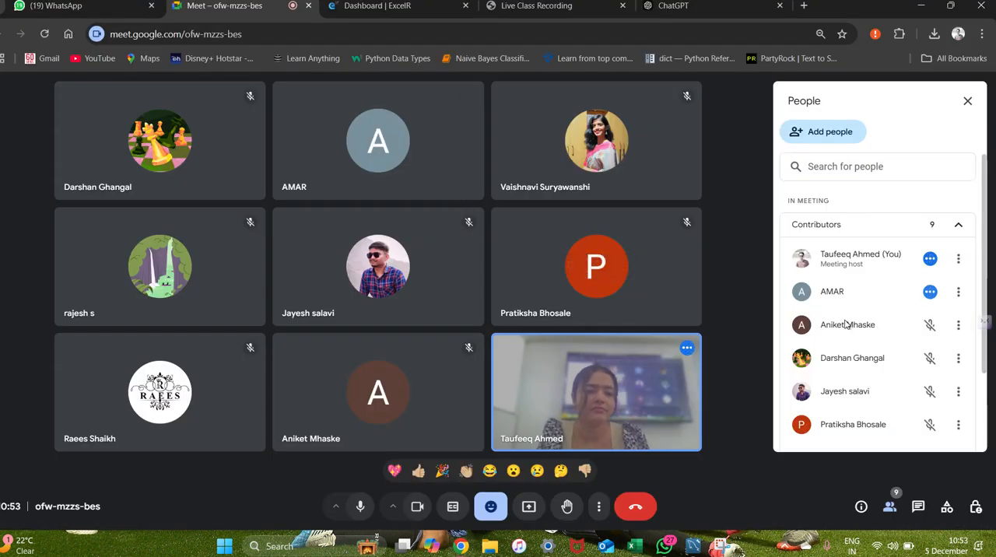
scroll(847, 325, "down", 3)
scroll(847, 324, "up", 5)
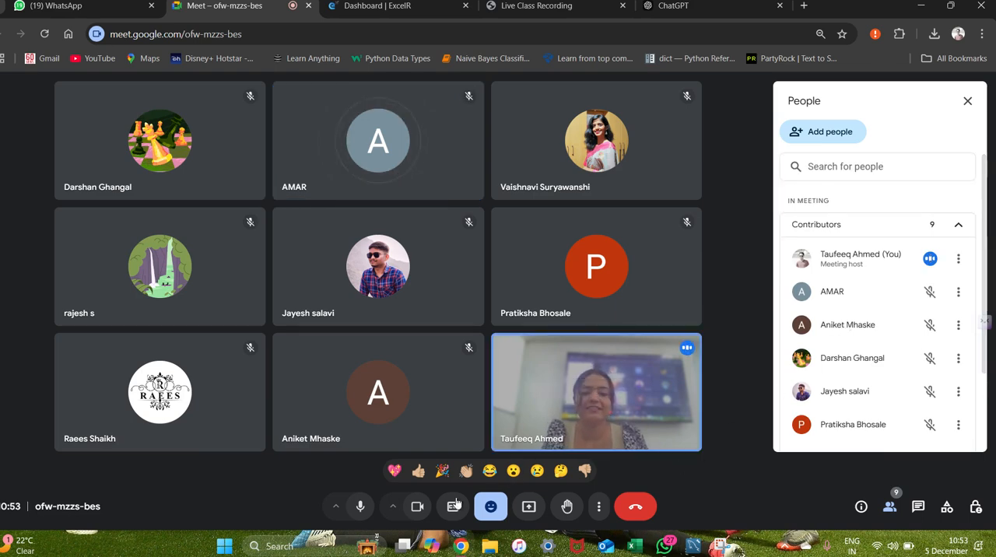
Turn off the camera in the meeting and switch to the Day 6 Dataset workbook in Excel.
left_click(417, 506)
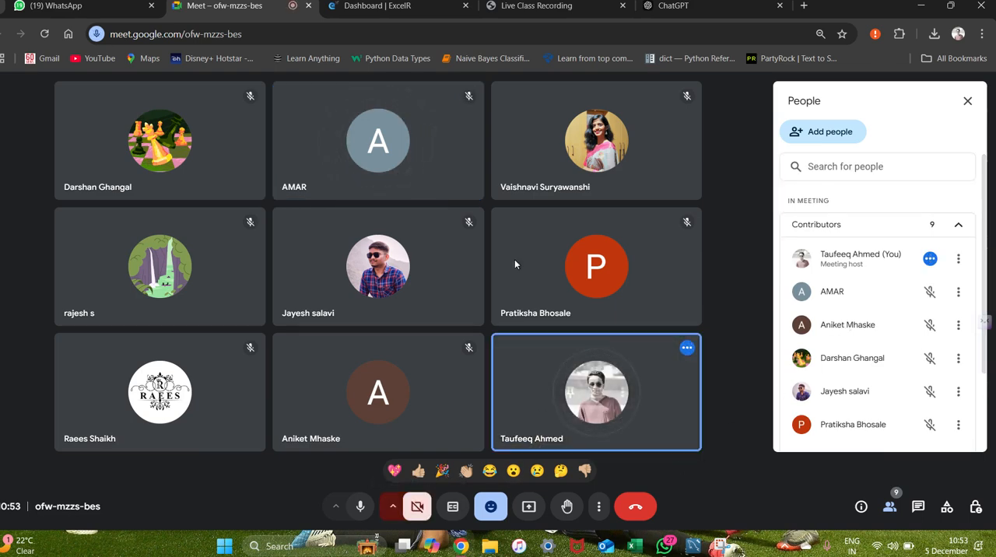
key("alt+Tab")
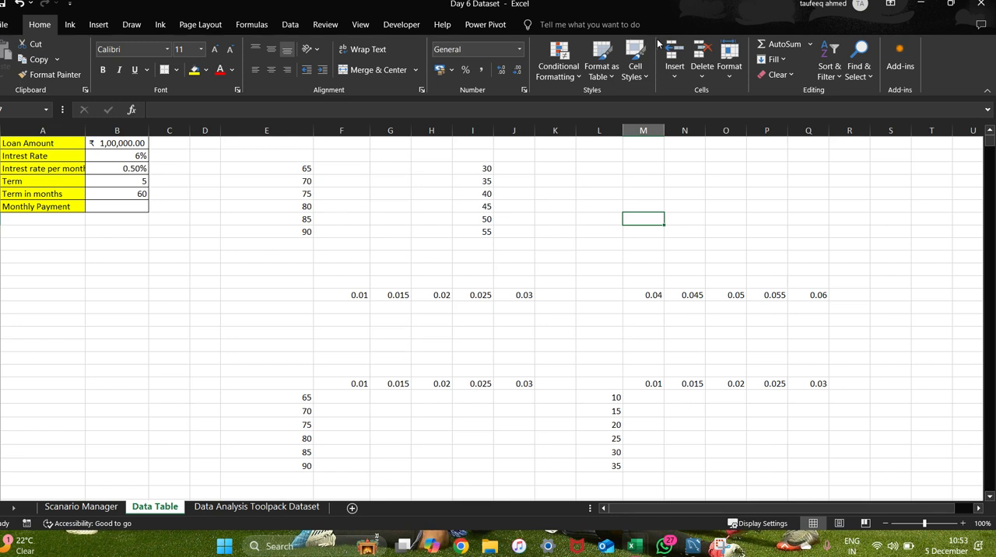
left_click(289, 25)
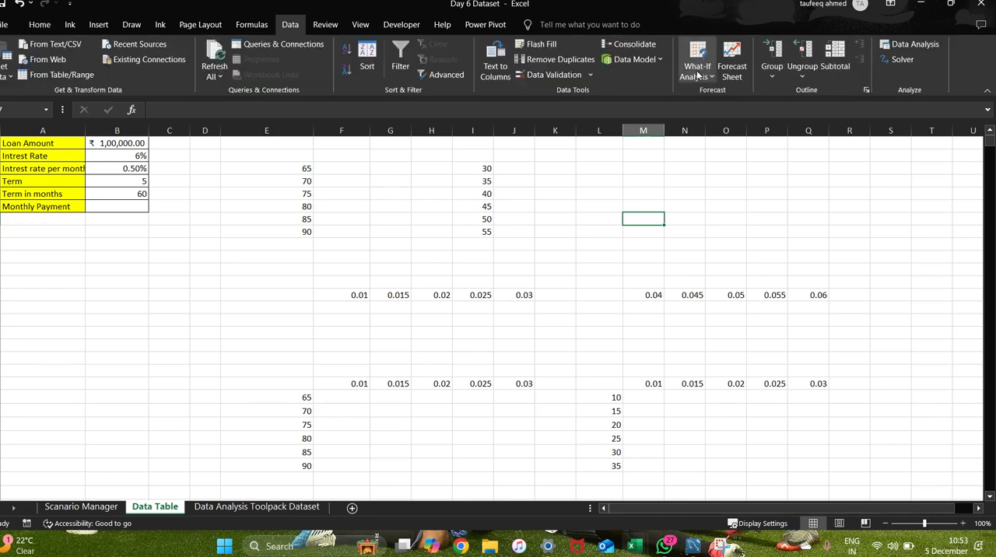
left_click(699, 74)
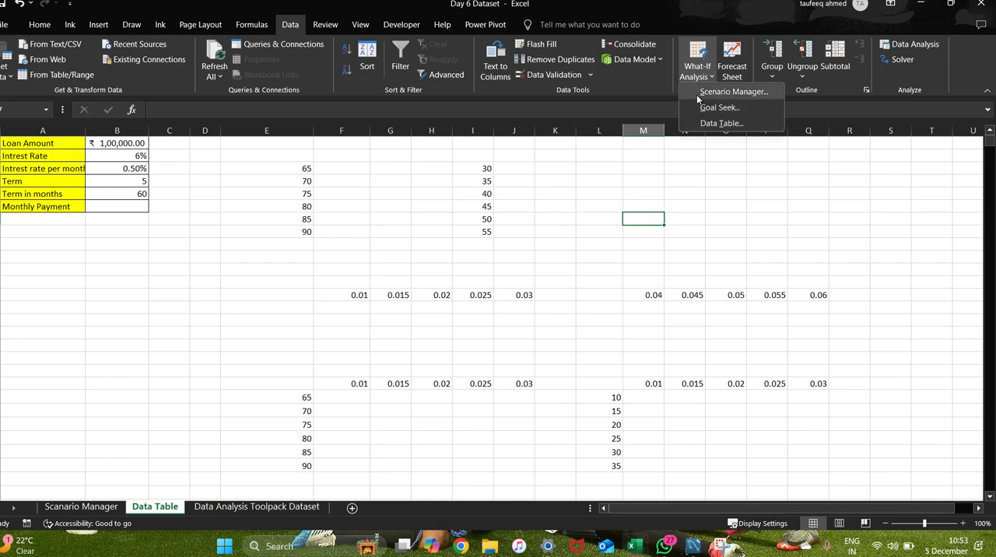
left_click(726, 153)
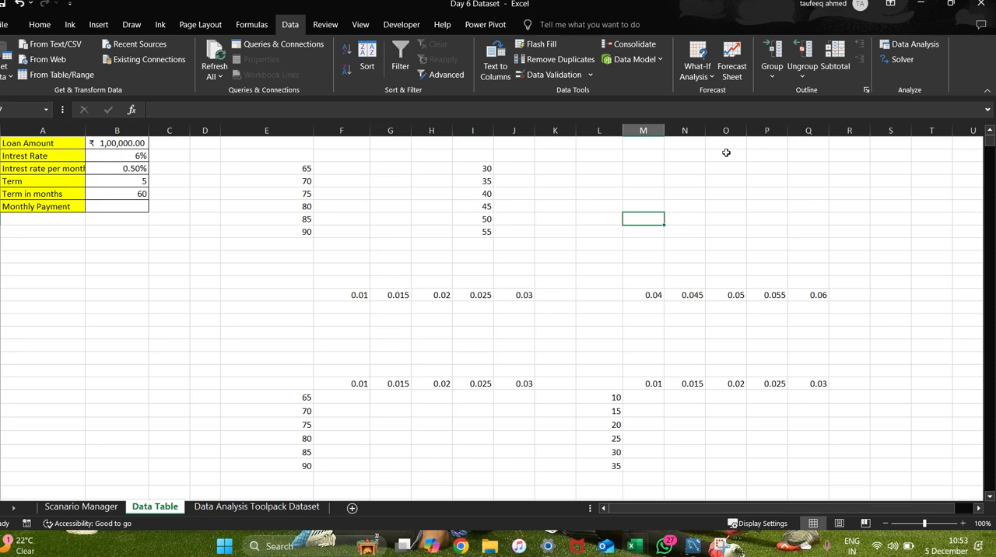
key("alt+Tab")
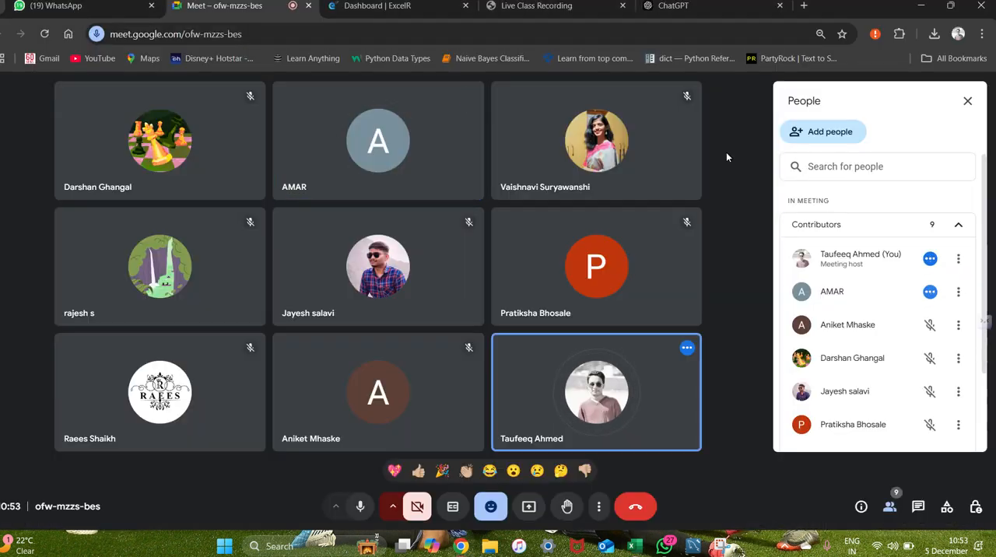
key("alt+Tab")
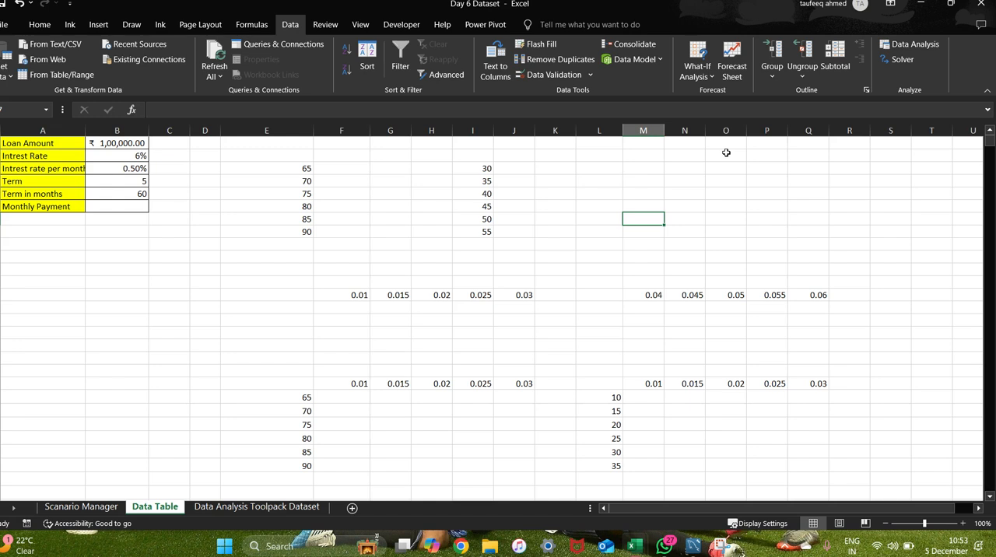
key("alt+Tab")
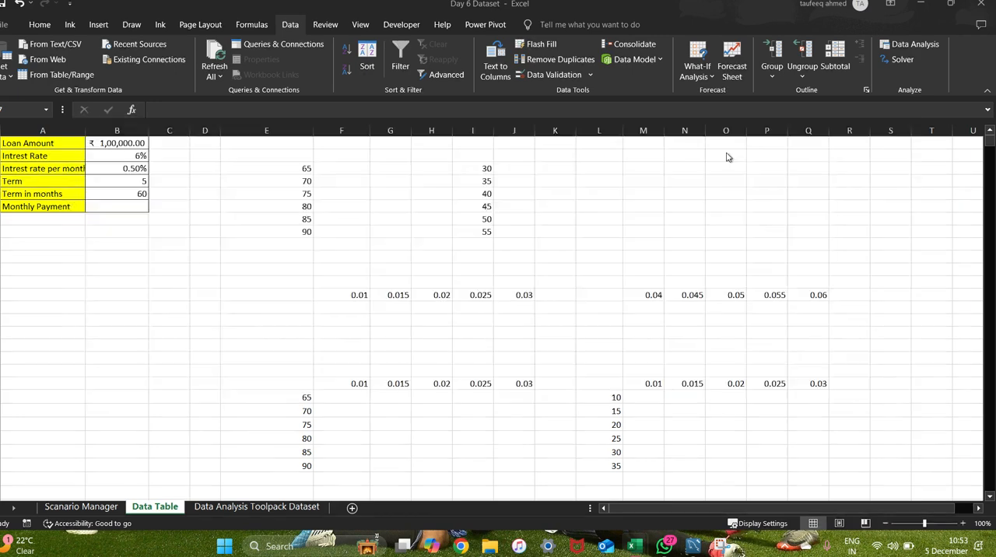
key("alt+Tab")
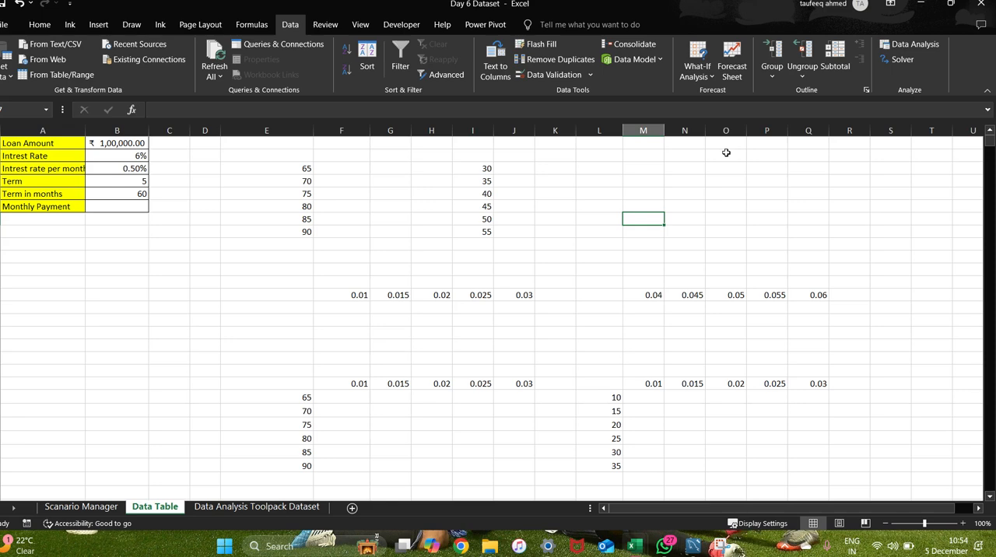
Switch to the Google Meet call, present the entire screen to the participants and hide the sharing notice.
key("alt+Tab")
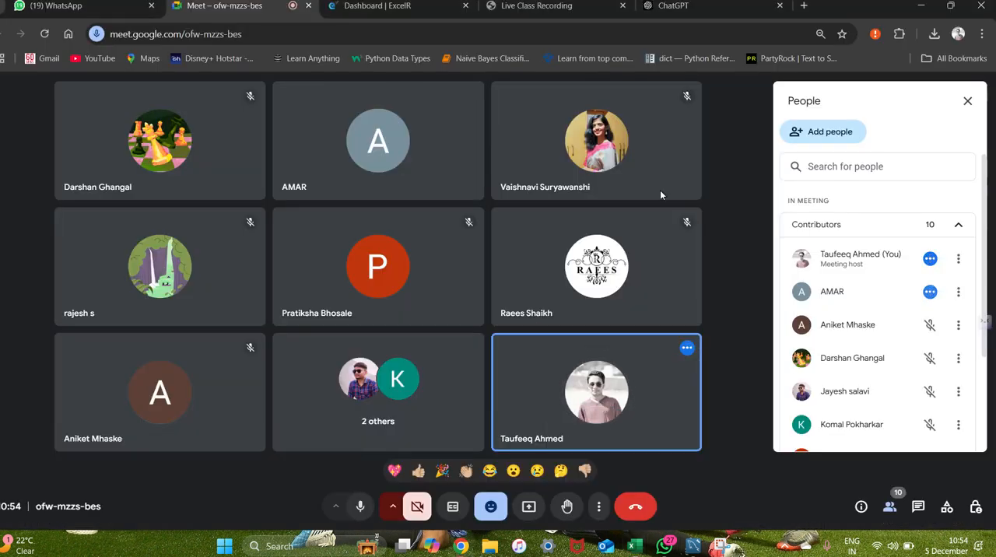
left_click(531, 509)
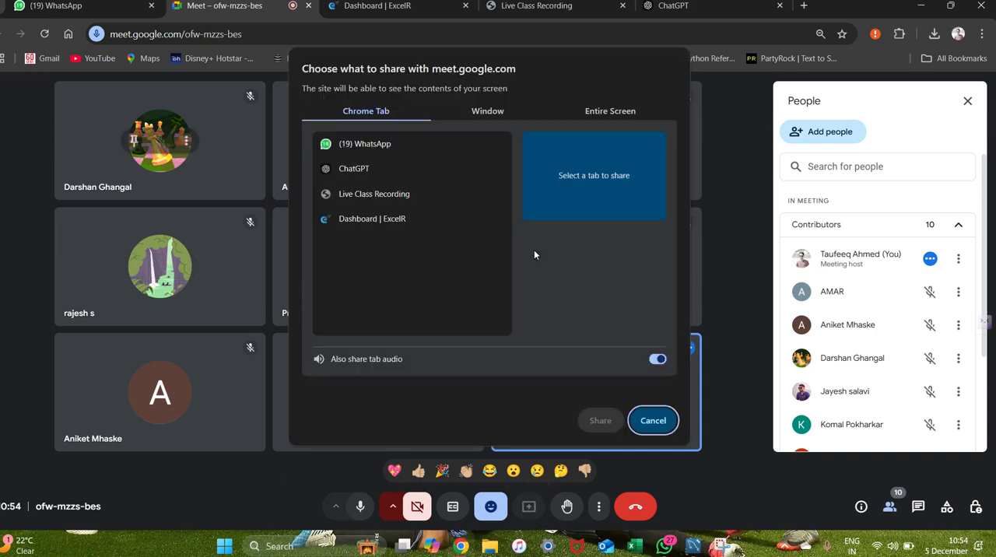
left_click(607, 112)
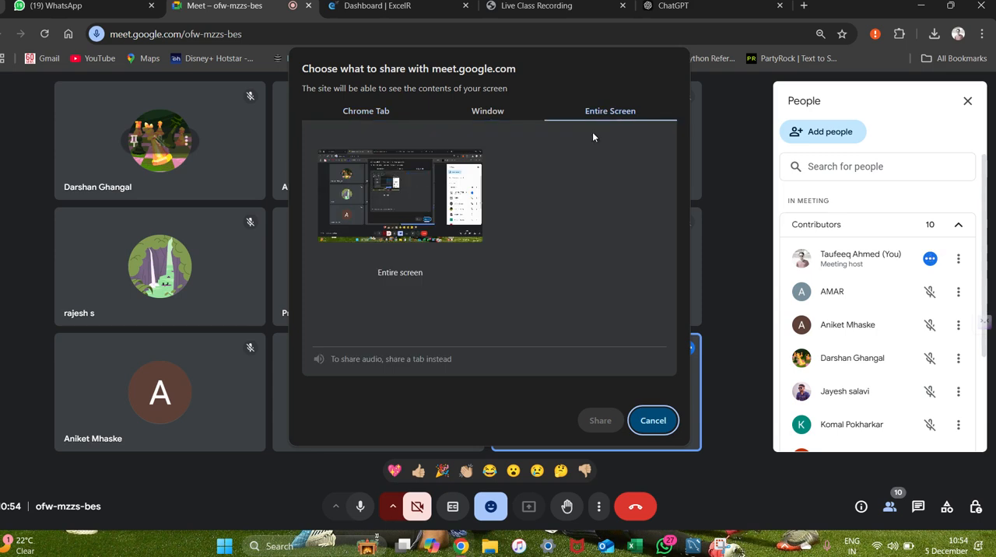
left_click(451, 191)
left_click(600, 421)
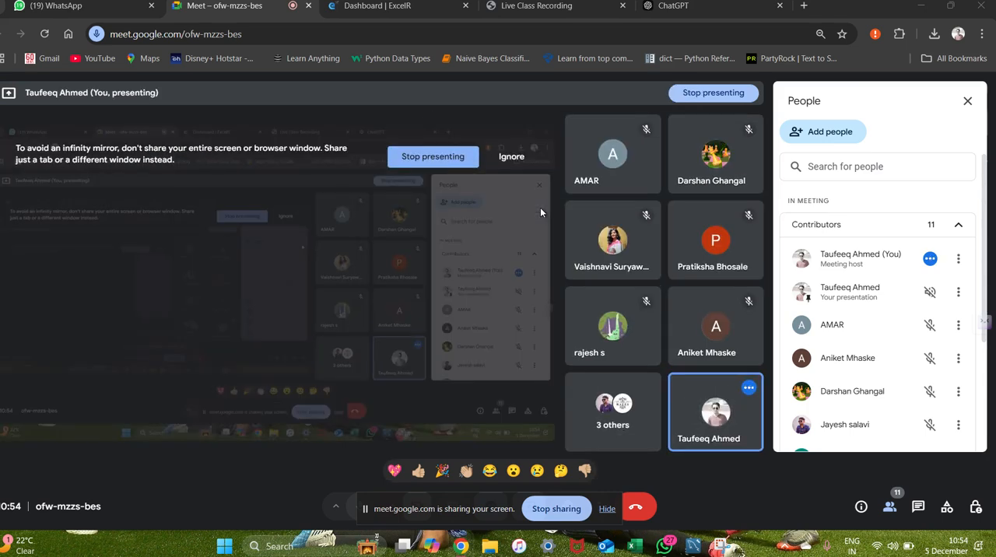
left_click(607, 510)
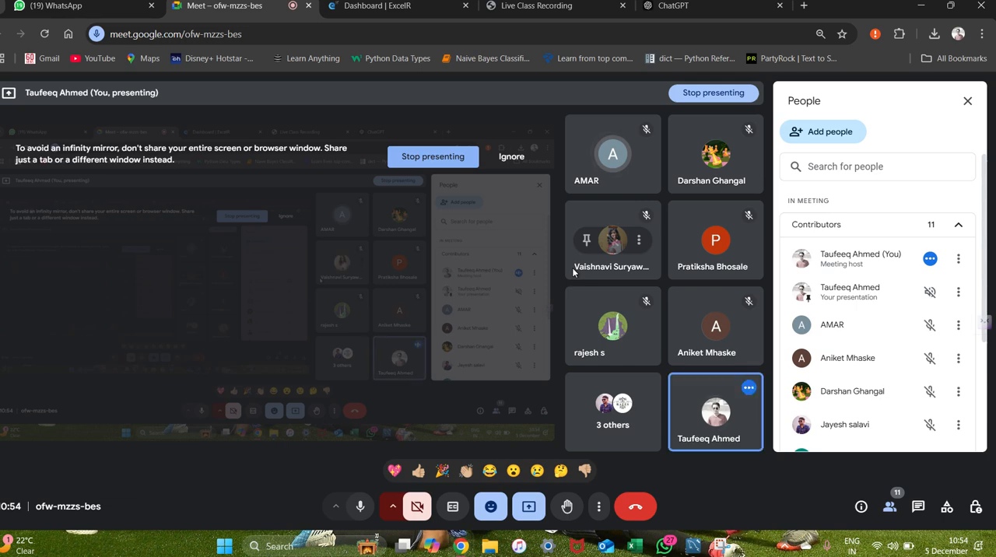
Switch to the Day 6 Dataset workbook in Excel and show the available What-If Analysis options.
key("alt+Tab")
key("alt+Tab")
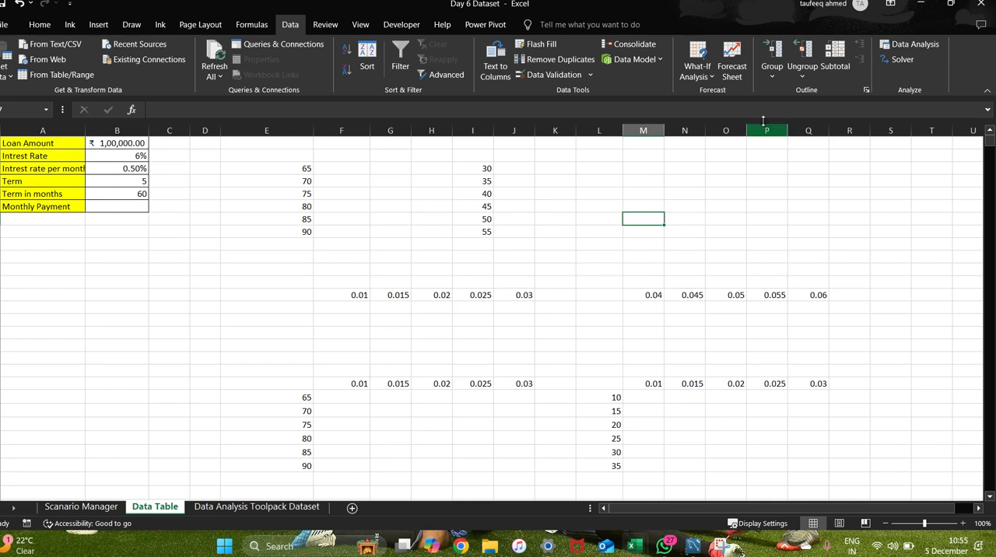
left_click(703, 76)
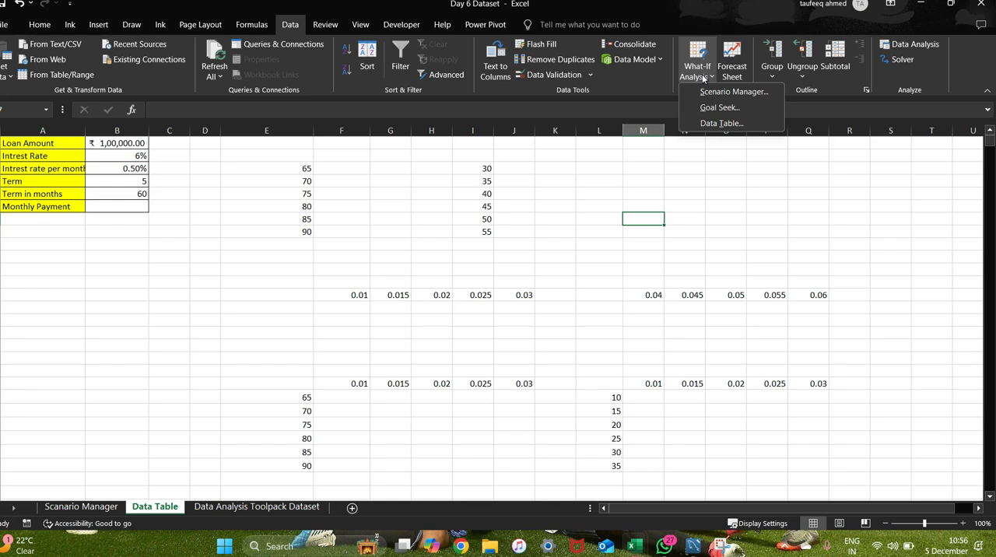
key("alt+Tab")
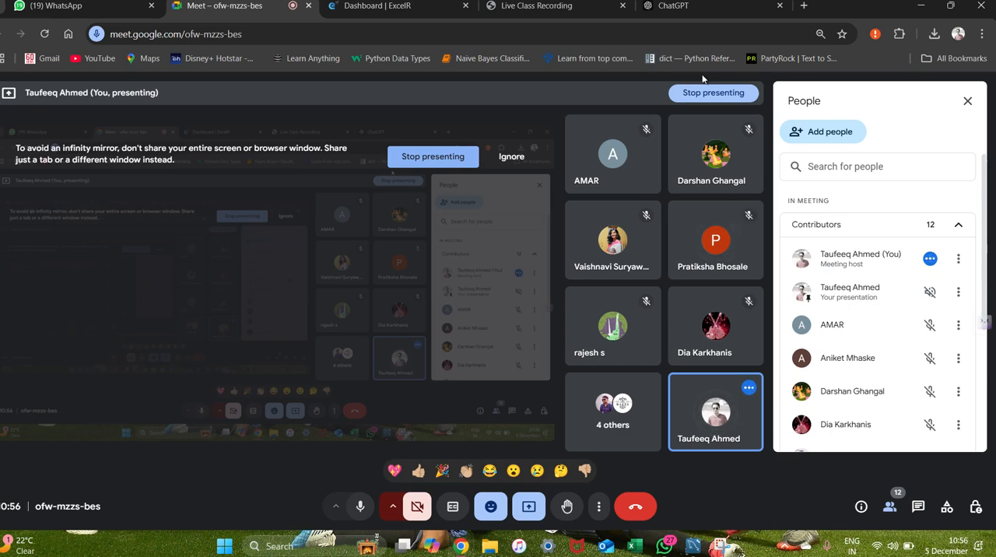
key("alt+Tab")
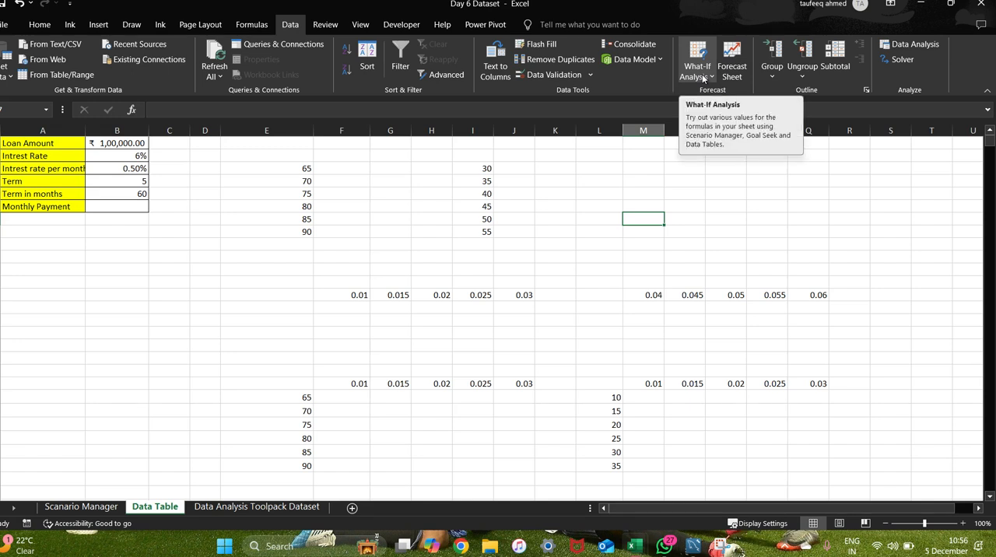
left_click(704, 79)
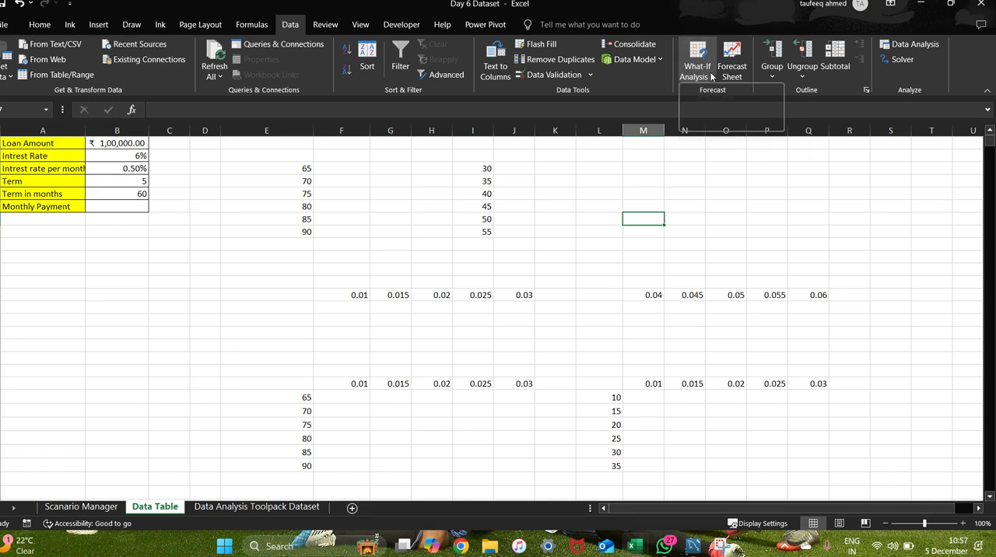
left_click(709, 80)
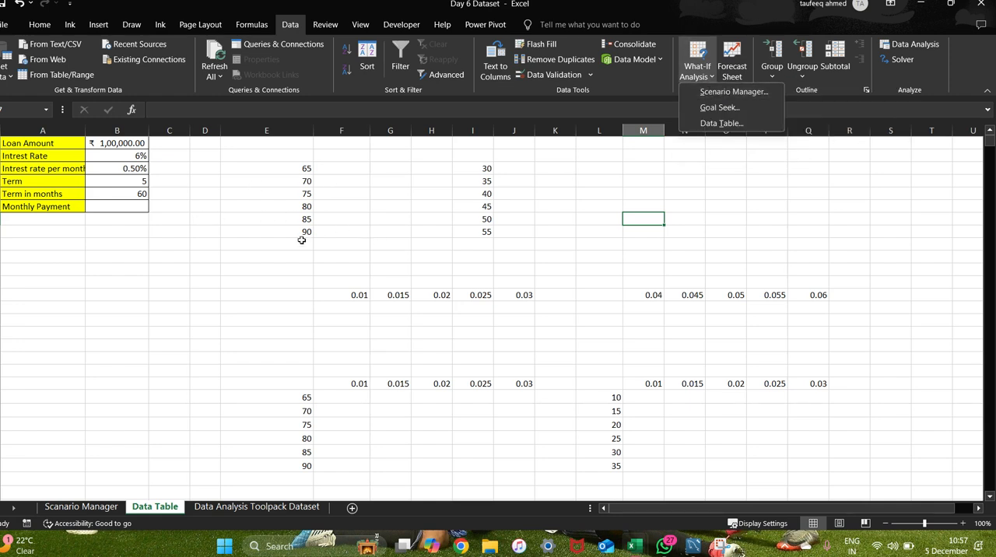
Open the Scanario Manager sheet and examine the Monthly Budget's income, expense and saving cells, including the House Rent value and Total Expense formula.
left_click(82, 510)
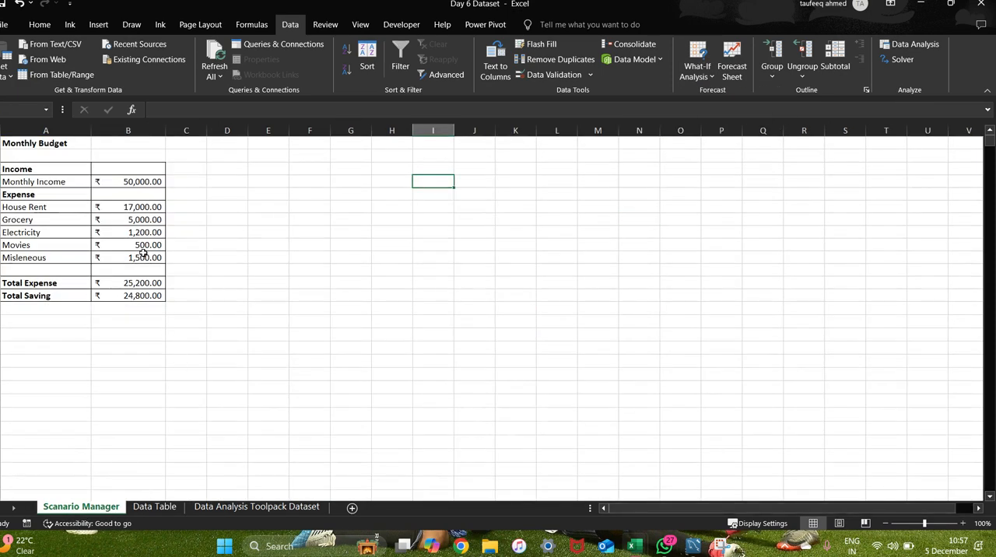
left_click_drag(136, 169, 137, 288)
left_click(281, 258)
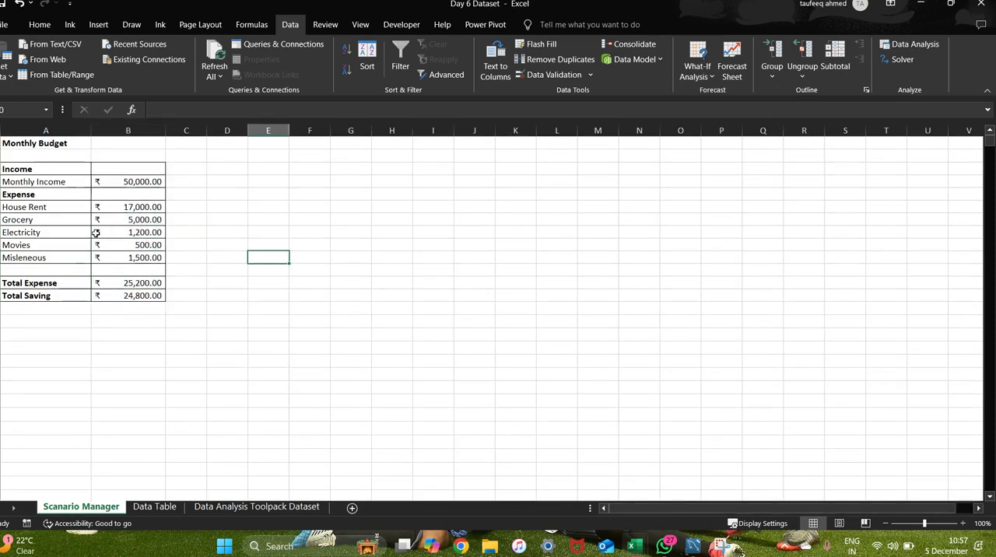
left_click(132, 206)
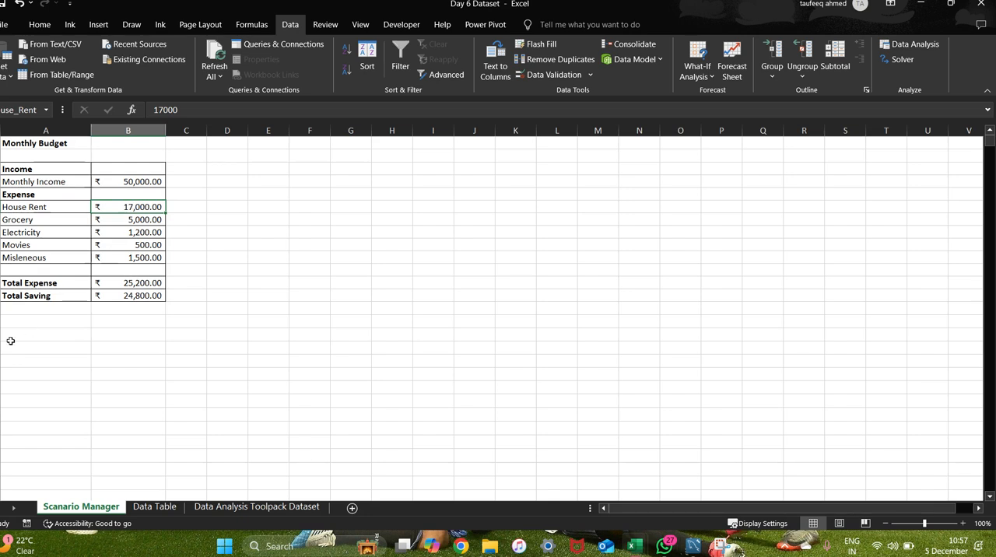
left_click(118, 285)
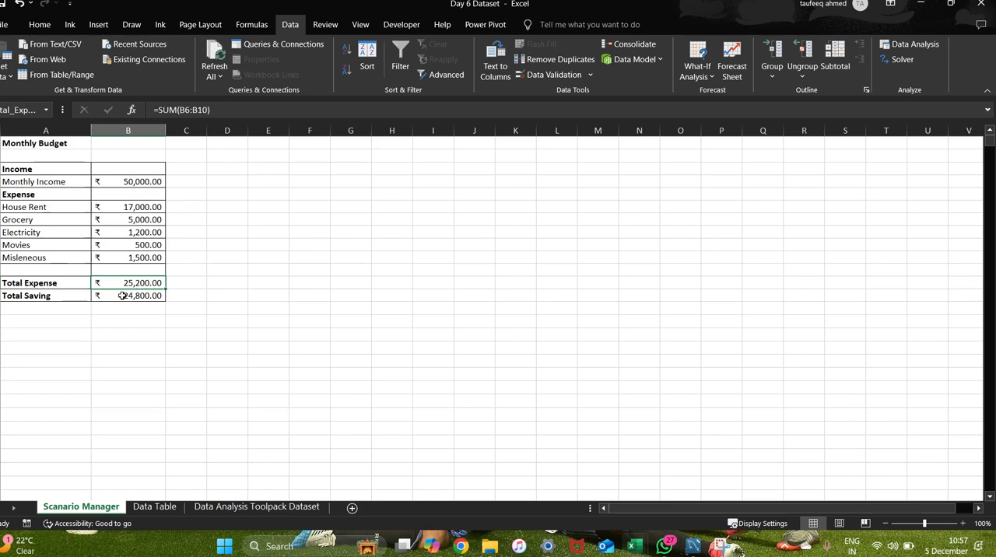
Open the Scenario Manager for the Monthly Budget and start a new scenario named Job_in_Pune.
left_click(704, 75)
left_click(712, 92)
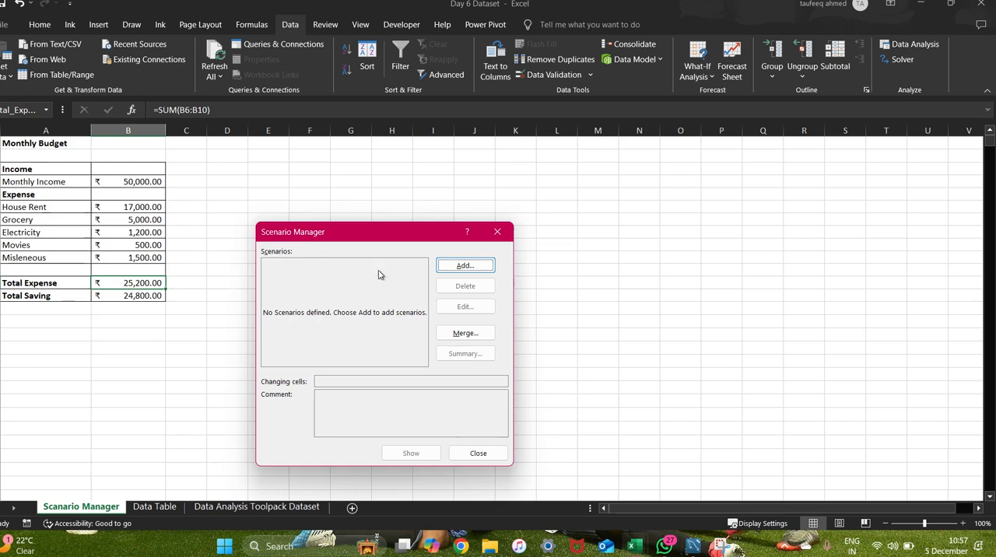
left_click(464, 265)
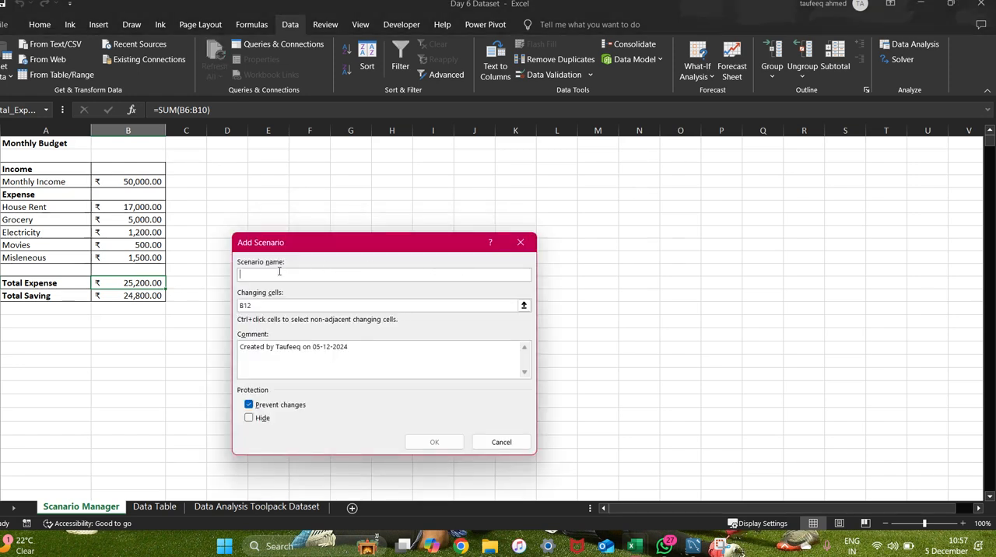
type("J")
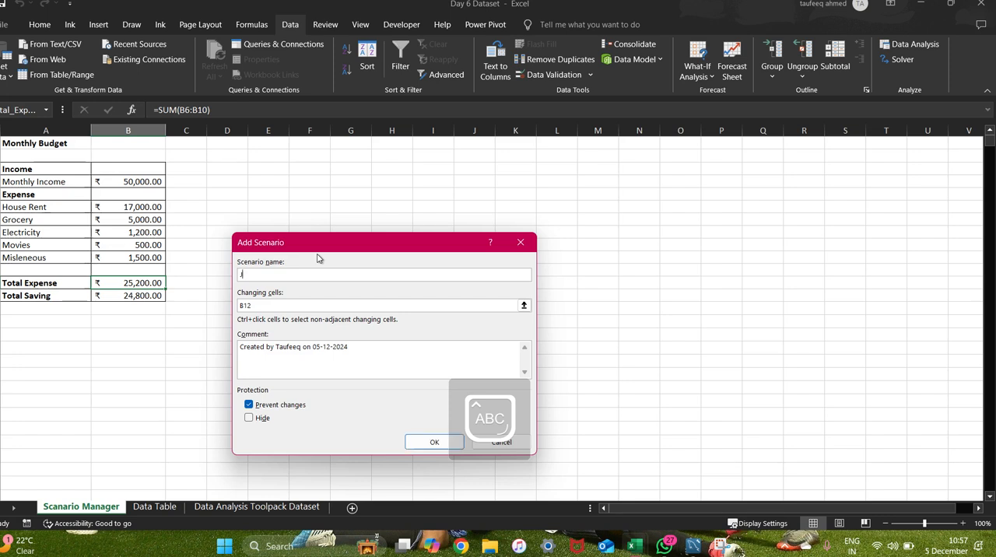
type("ob")
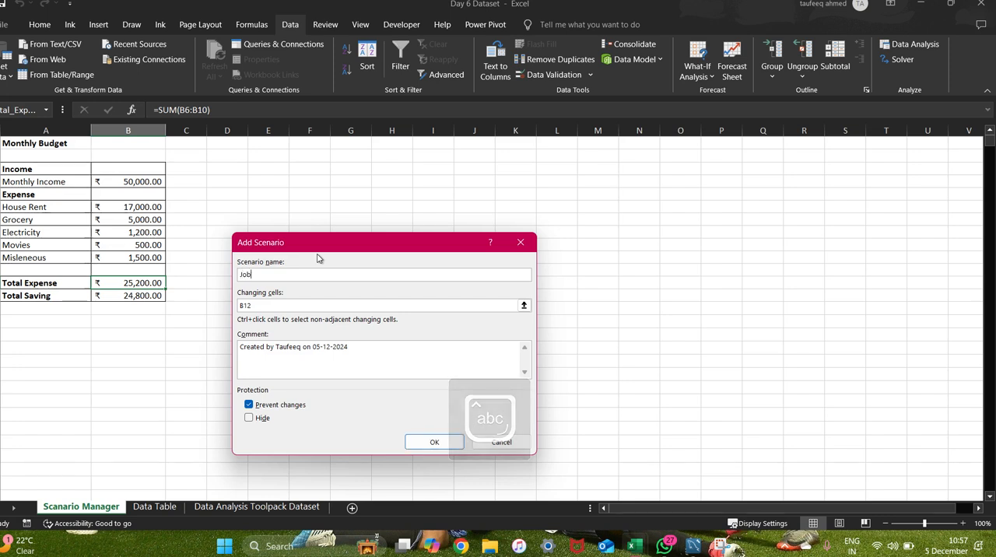
type("_")
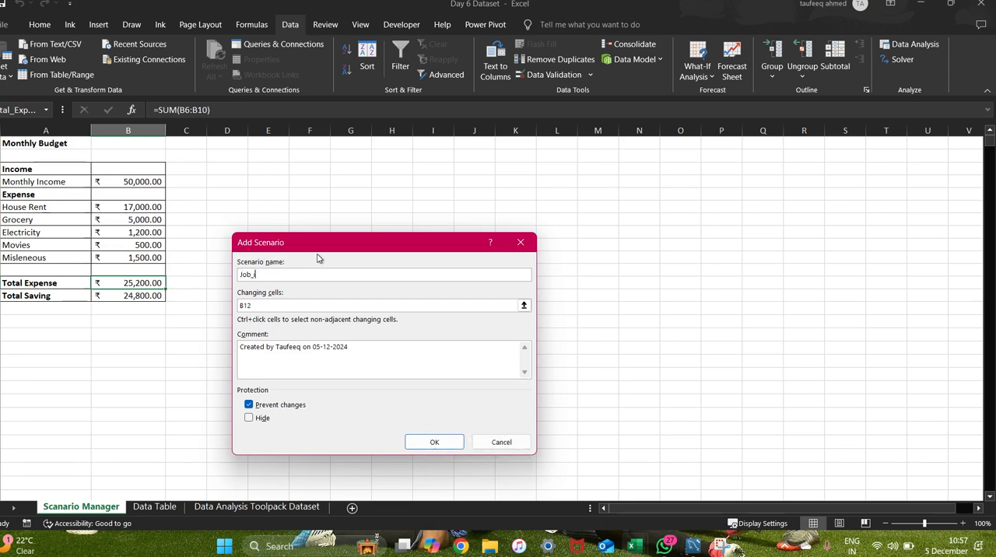
type("in_Pune")
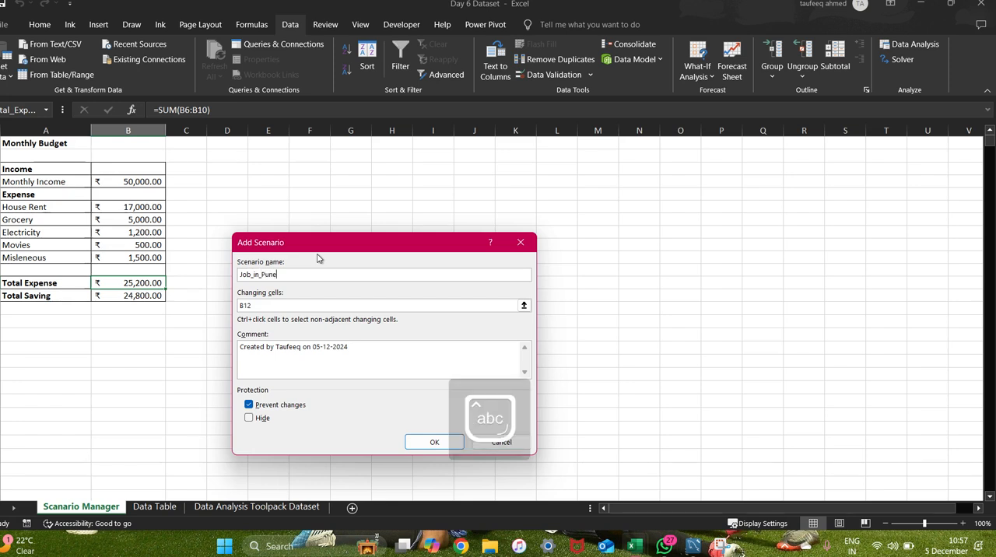
Set the Job_in_Pune scenario's changing cells to Monthly Income (B4) and the expense range B6:B10.
left_click(258, 307)
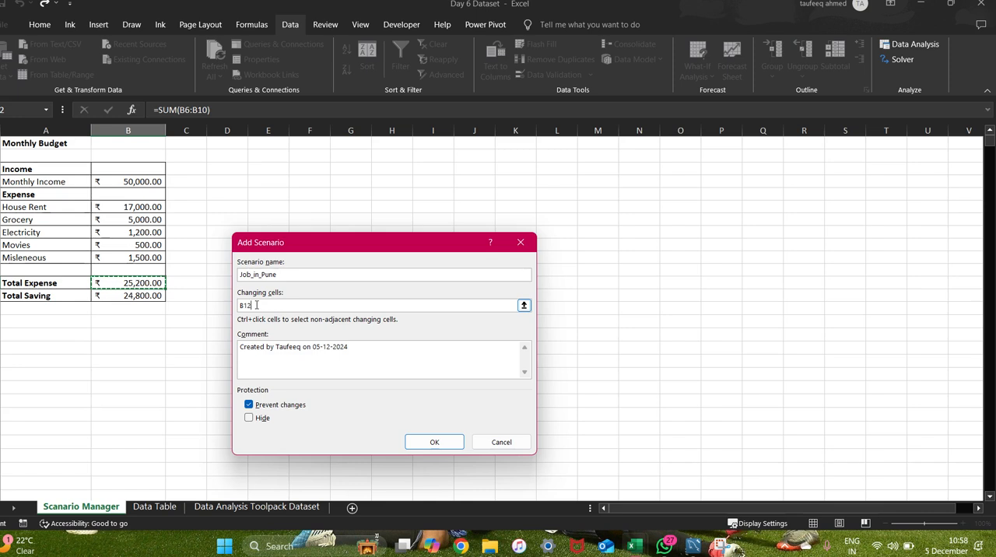
key("BackSpace")
key("BackSpace")
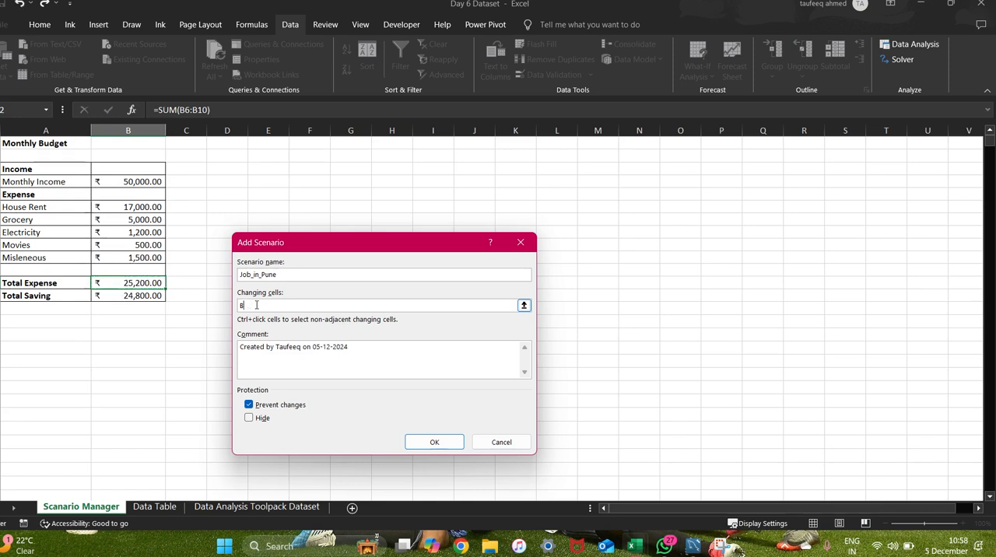
key("BackSpace")
left_click(128, 181)
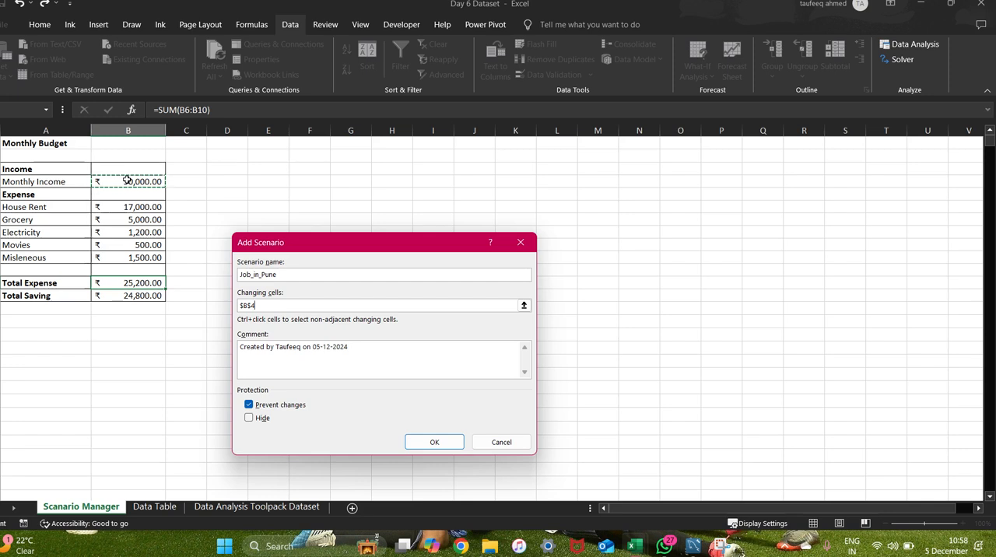
type(",$B$6")
left_click_drag(146, 207, 166, 269)
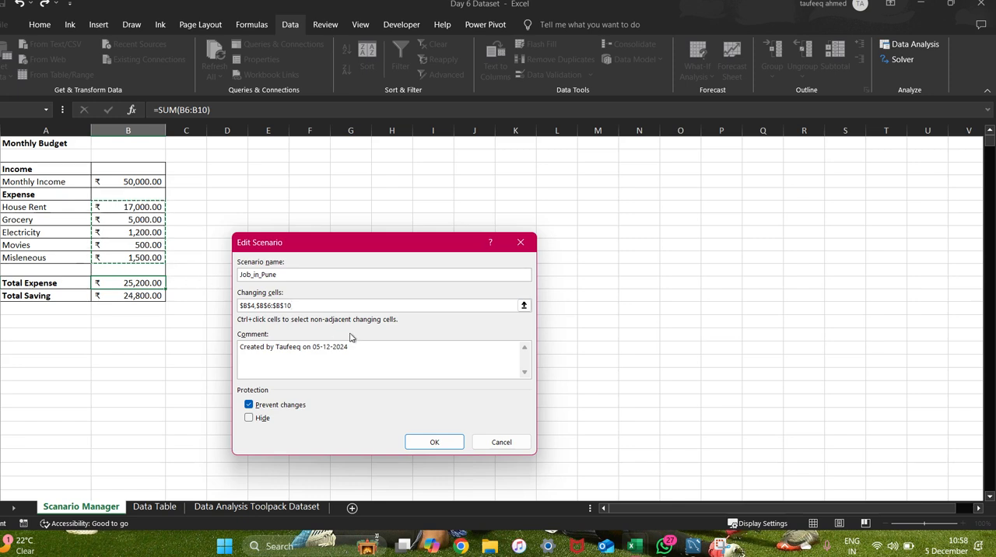
left_click(437, 444)
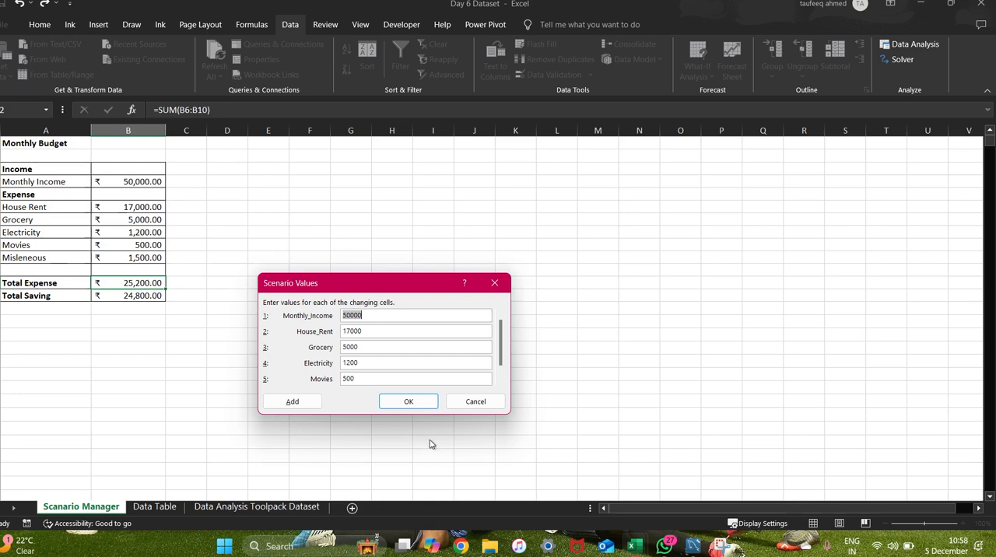
Give Job_in_Pune a Monthly_Income of 150000, House_Rent 25000, Grocery 10000, Electricity 1400 and Movies 2000, and add it.
left_click(343, 315)
key("BackSpace")
left_click(352, 381)
type("20")
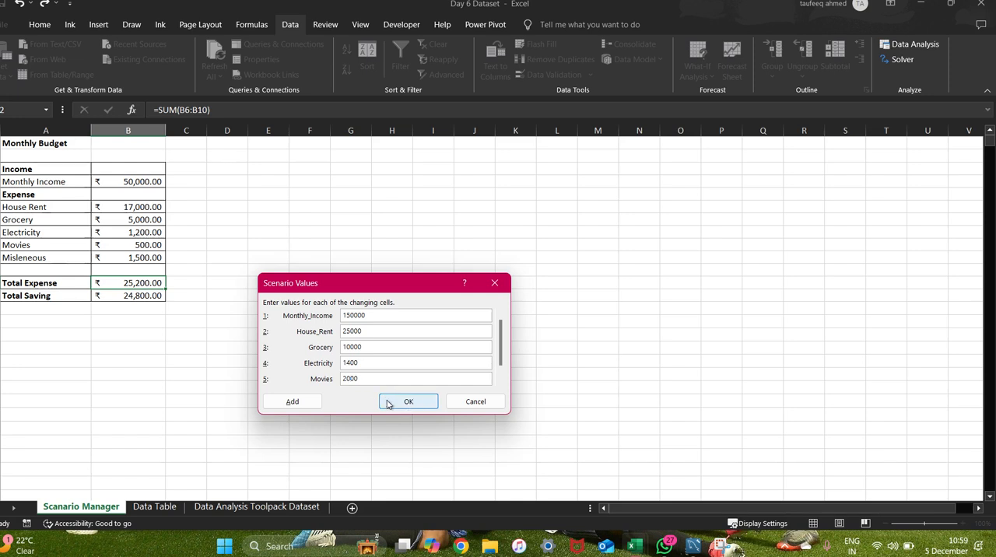
left_click(299, 403)
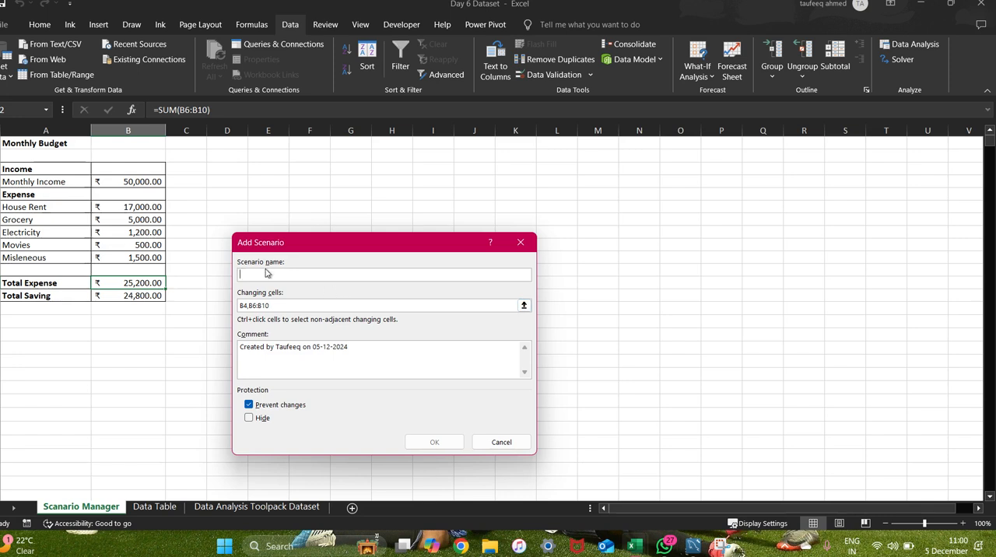
Name the second scenario Job_in_banglore, keeping B4,B6:B10 as its changing cells.
key("Caps_Lock")
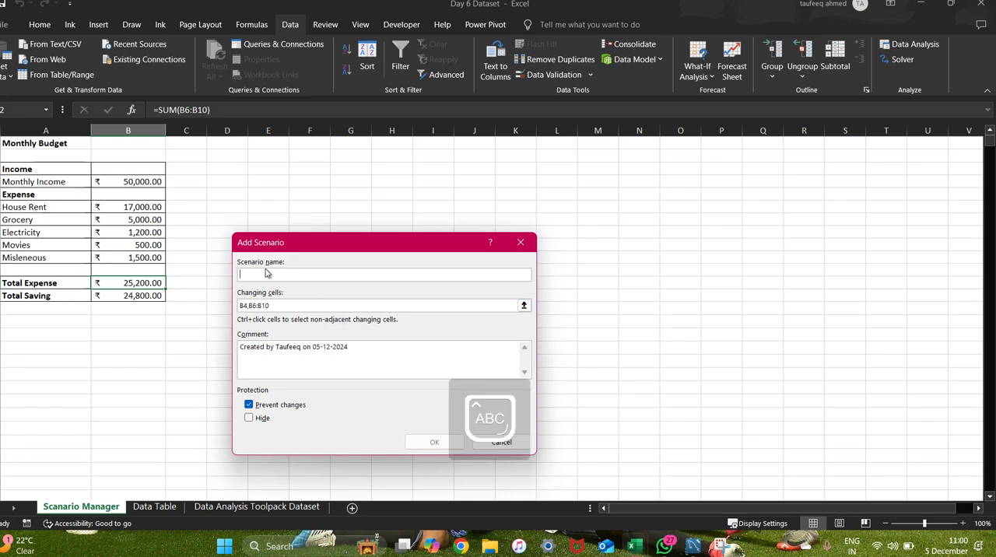
type("J")
key("Caps_Lock")
type("ob")
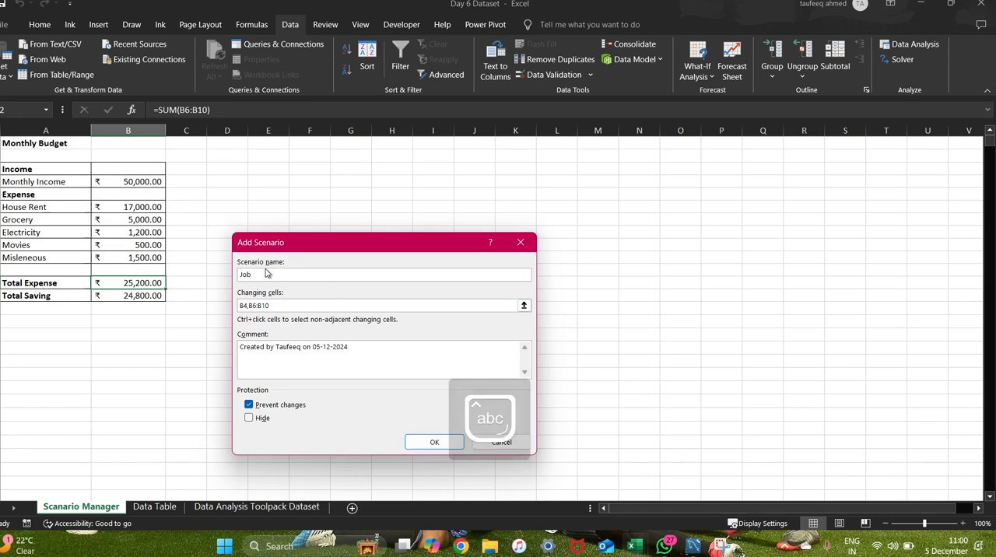
type("_in_b")
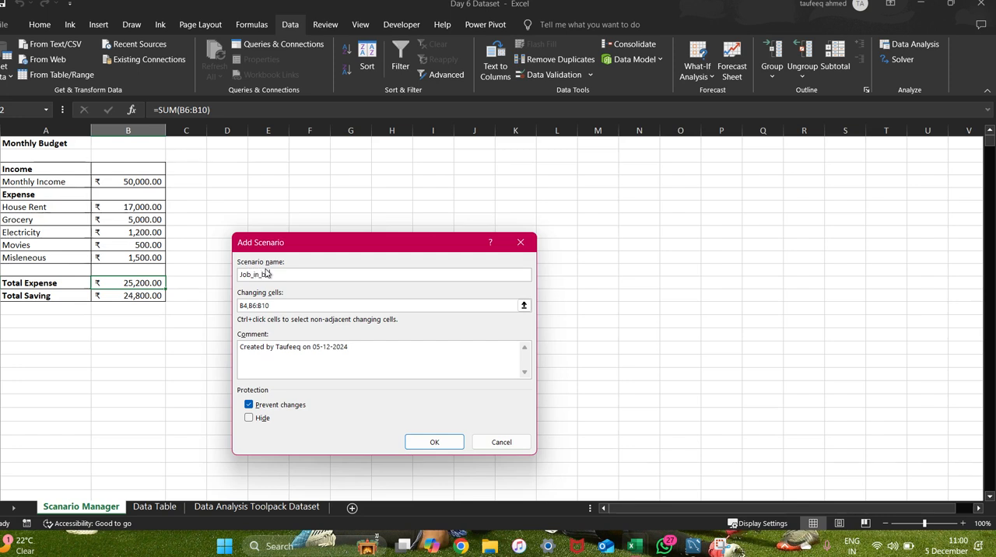
type("re")
left_click(277, 307)
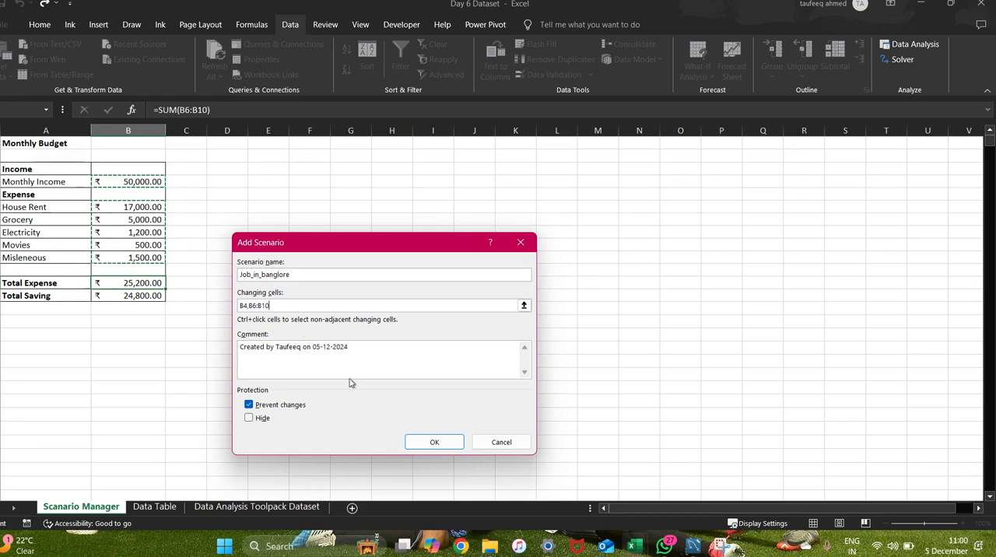
left_click(451, 448)
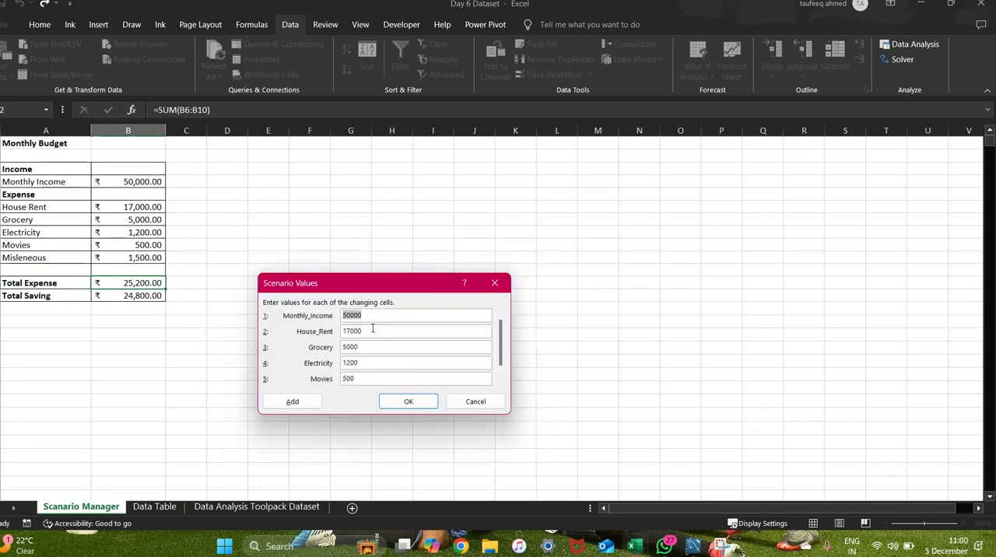
Set Job_in_banglore's Monthly_Income to 200000 and House_Rent to 35000.
left_click(349, 315)
key("BackSpace")
type("20")
left_click(351, 330)
key("BackSpace")
key("BackSpace")
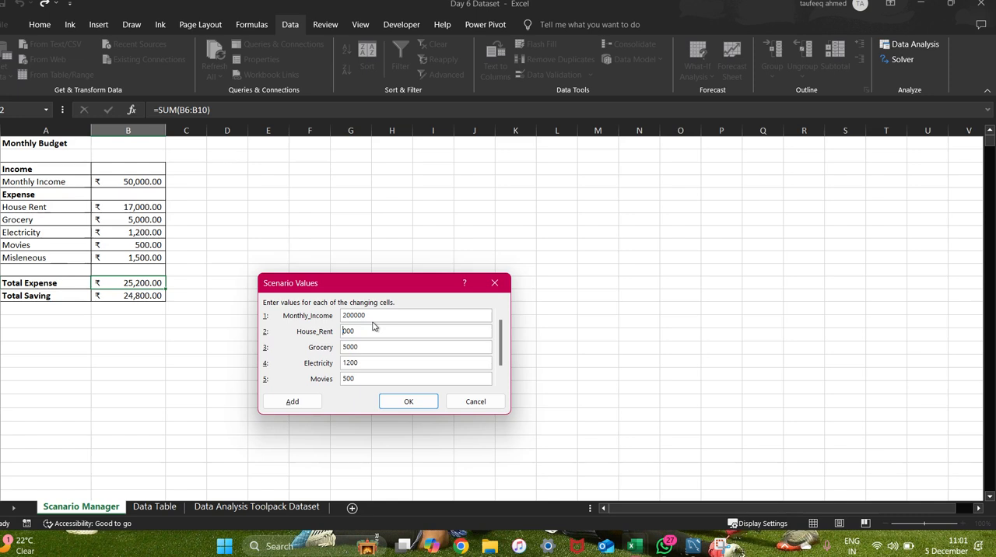
type("35")
Set Job_in_banglore's Grocery value to 15000 and Electricity to 1000.
key("BackSpace")
type("15")
type("0")
Set Job_in_banglore's Movies value to 2300 and add the scenario, continuing with another one.
double_click(350, 379)
key("BackSpace")
type("200")
key("BackSpace")
key("BackSpace")
type("300")
left_click(305, 404)
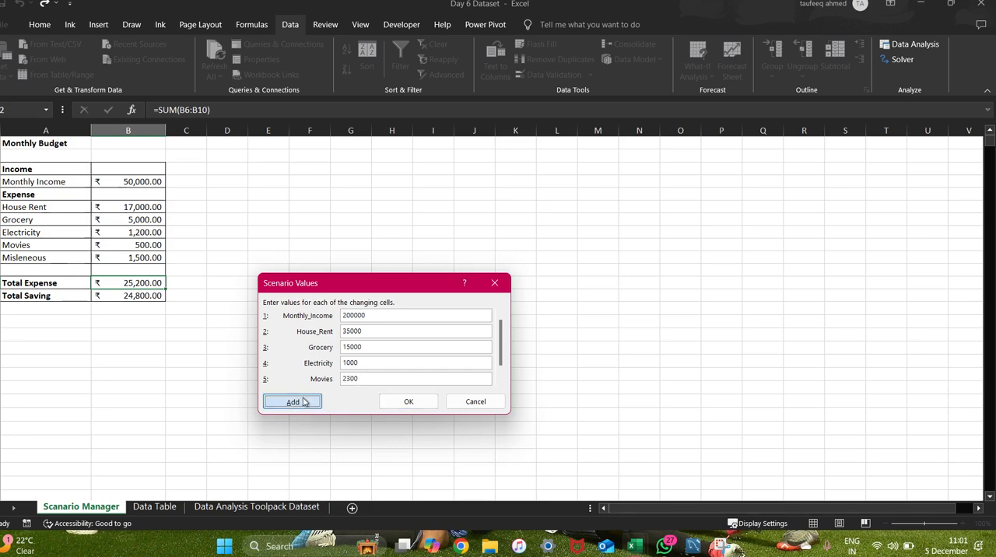
Name the third scenario Work_from_home, keeping B4,B6:B10 as its changing cells.
left_click(270, 275)
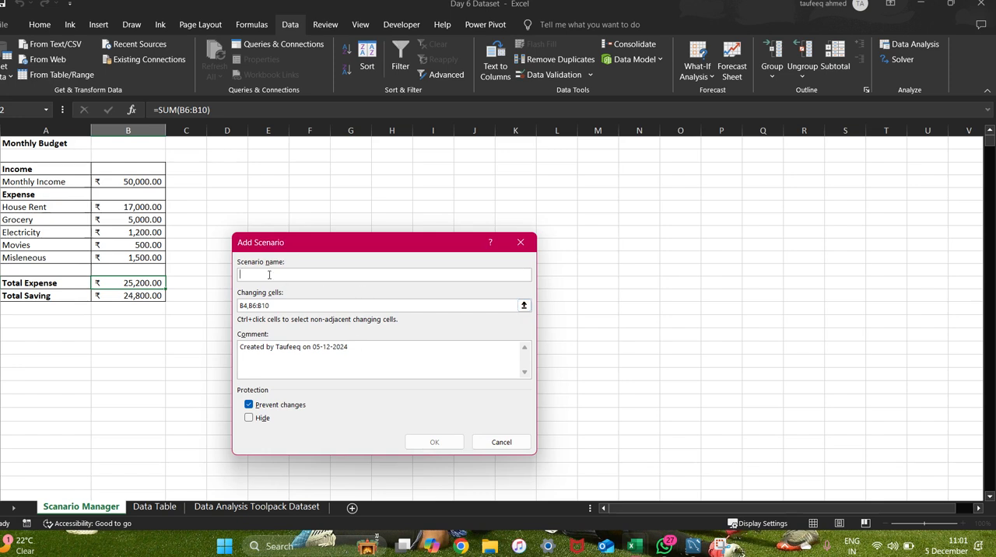
key("Caps_Lock")
type("W")
key("Caps_Lock")
type("ork_ from_home")
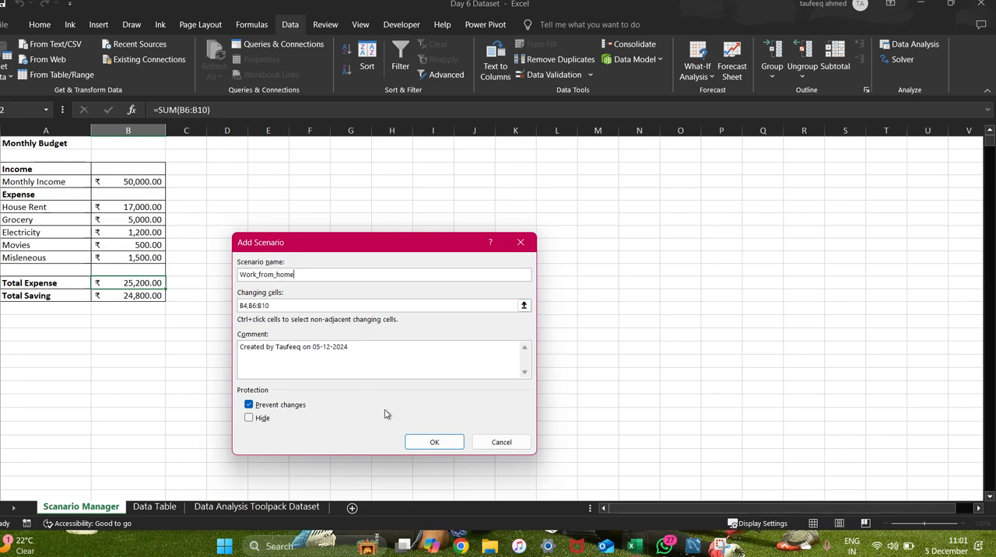
left_click(430, 442)
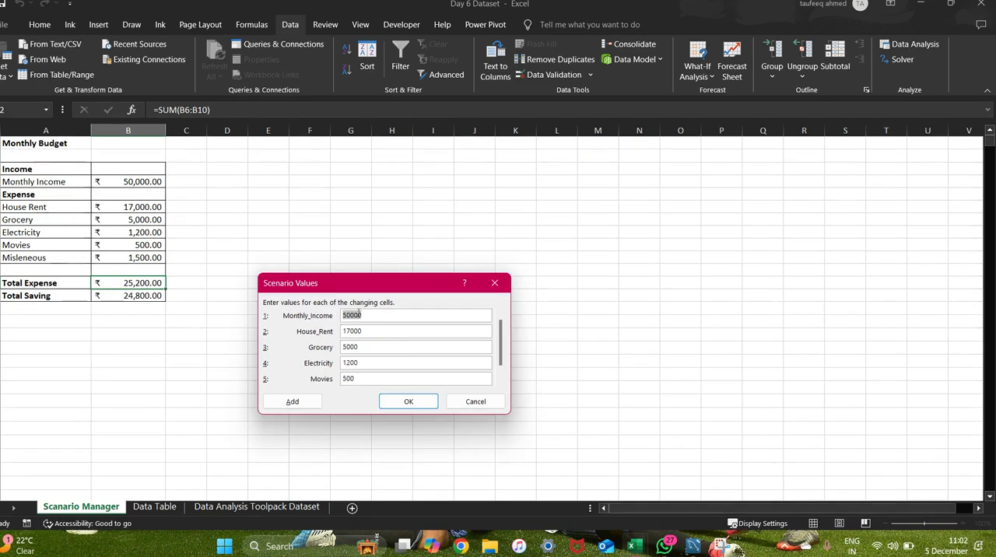
Set Work_from_home's Monthly_Income to 75000 and House_Rent to 5000.
left_click(352, 316)
key("BackSpace")
type("75")
left_click(372, 332)
left_click(352, 331)
key("BackSpace")
key("BackSpace")
type("5")
Set Work_from_home's Grocery value to 3000 and Electricity to 500.
left_click(361, 346)
key("Left")
key("Left")
key("Left")
type("3")
left_click(361, 363)
key("BackSpace")
key("BackSpace")
type("5")
Set Work_from_home's Movies value to 1500 and save the scenario.
type("15")
left_click(409, 400)
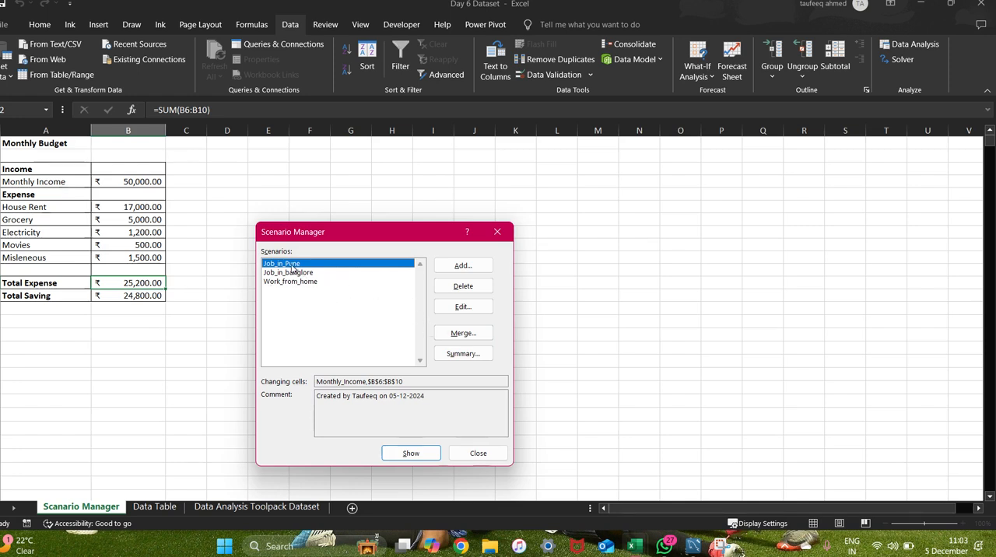
Show the Job_in_Pune and Job_in_banglore scenarios in the budget, one after the other.
left_click(412, 454)
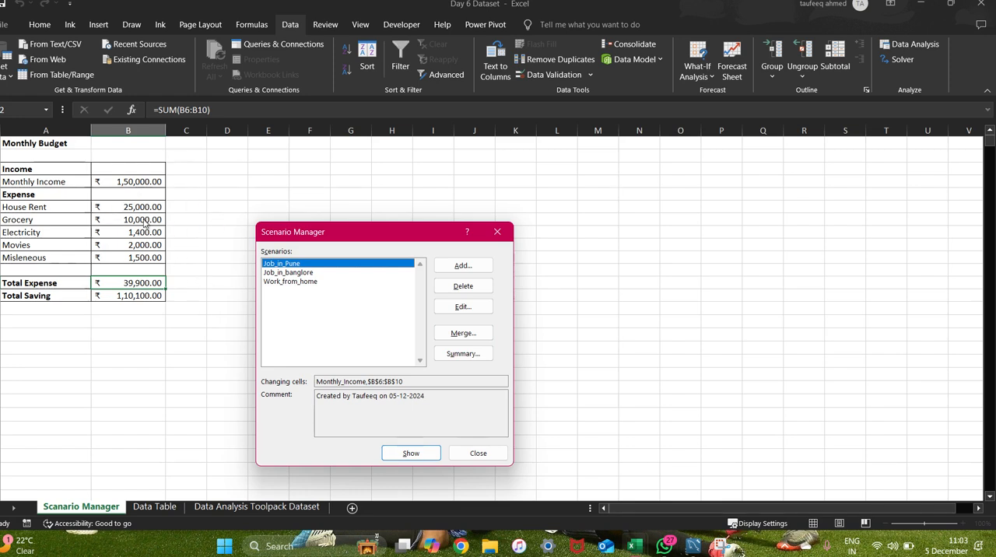
left_click(281, 273)
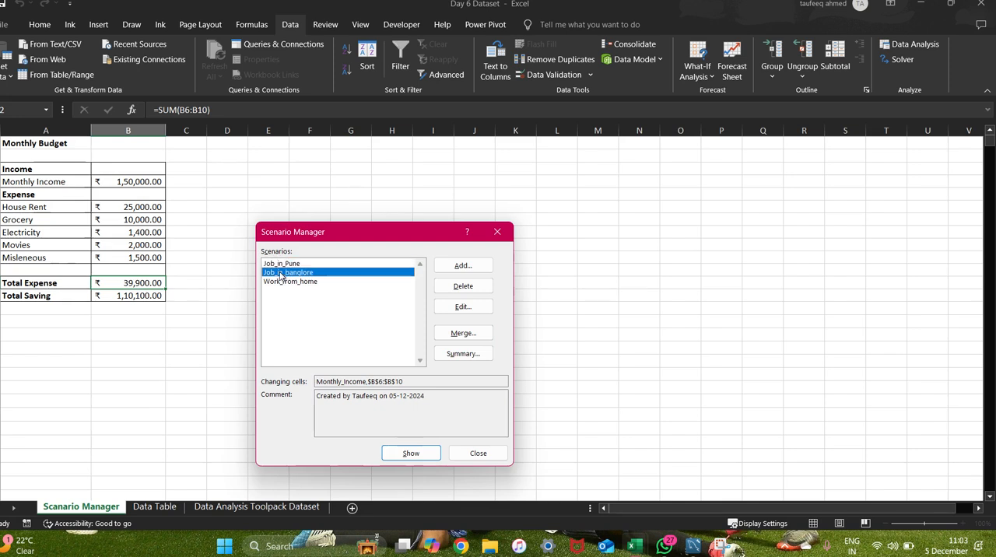
left_click(412, 455)
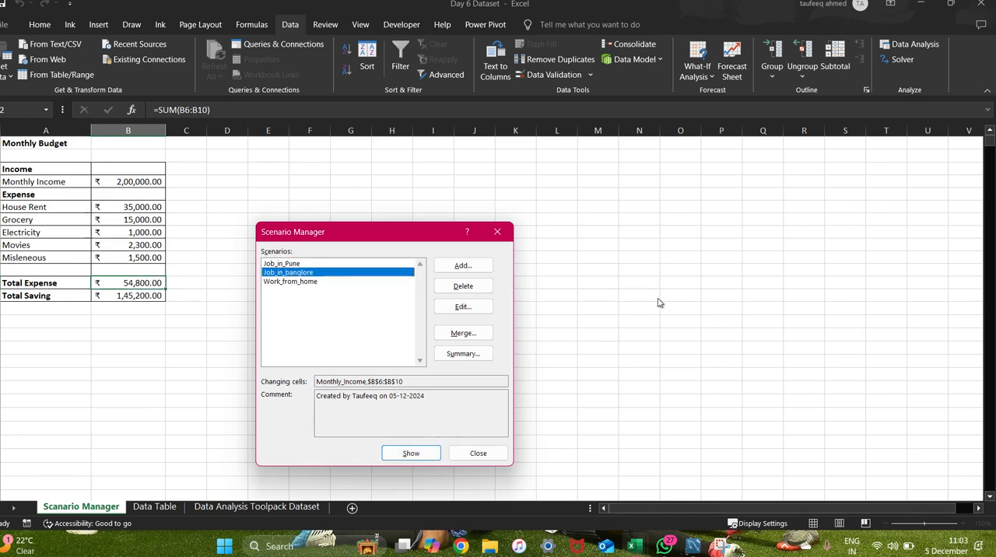
Switch to the Google Meet call, admit the waiting participant, check the participant list and return to Excel.
key("alt+Tab")
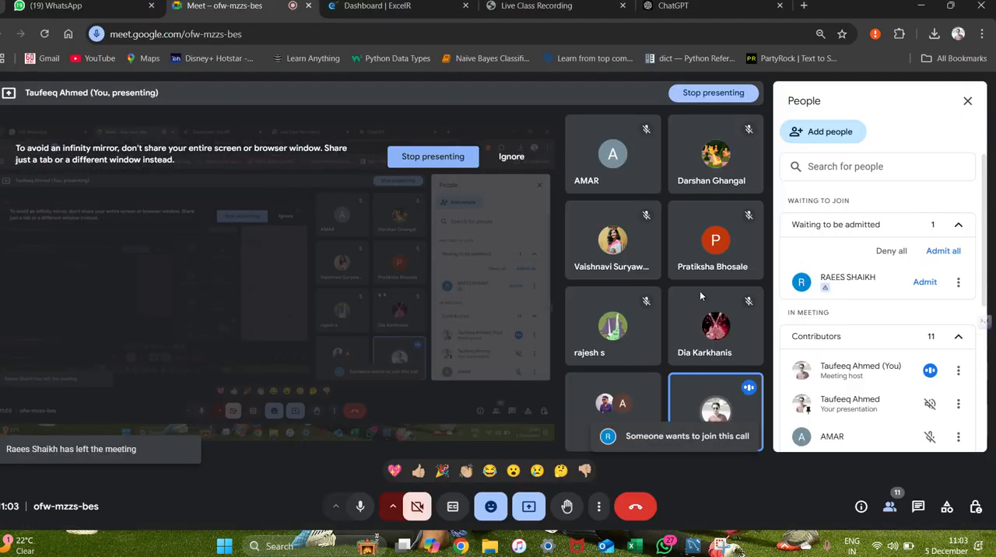
left_click(925, 282)
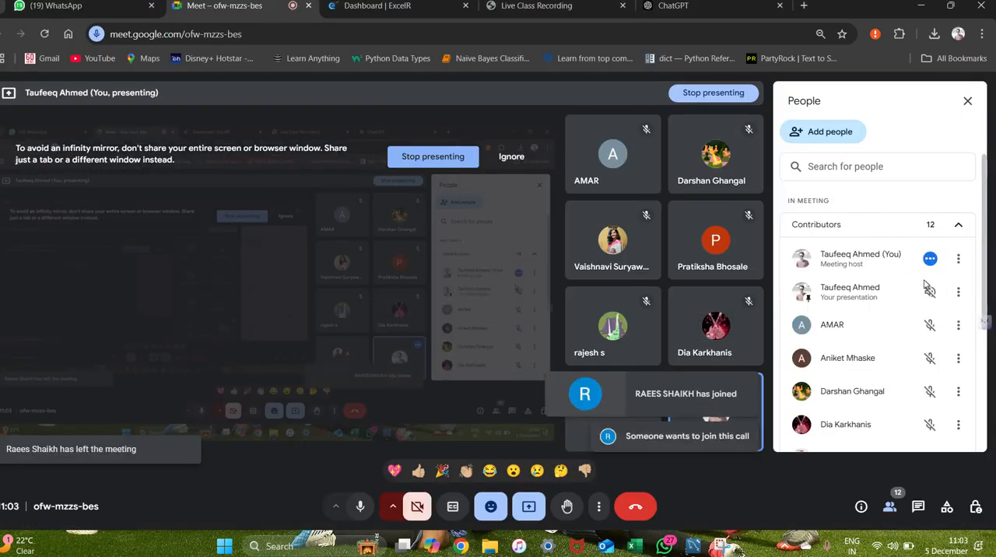
scroll(861, 325, "down", 3)
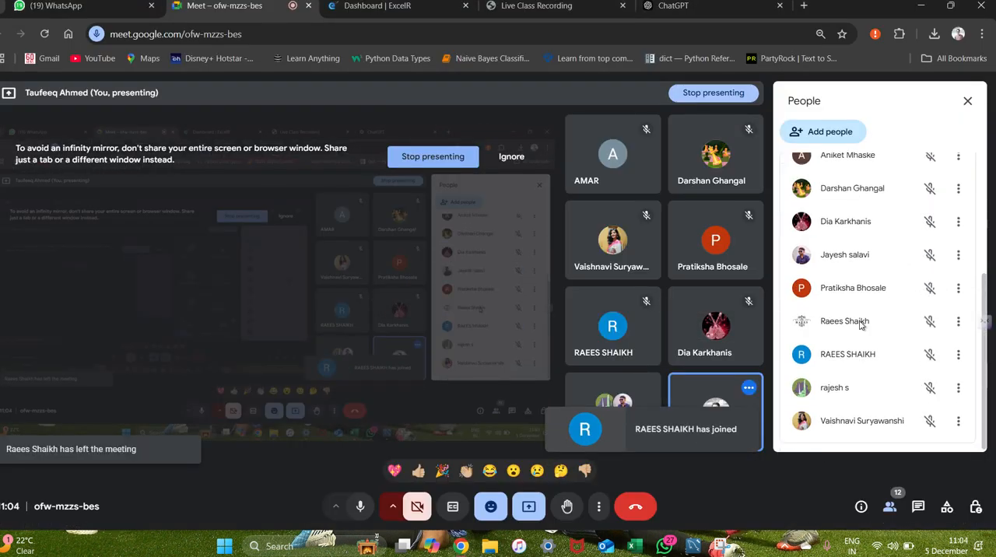
scroll(861, 325, "up", 5)
key("alt+Tab")
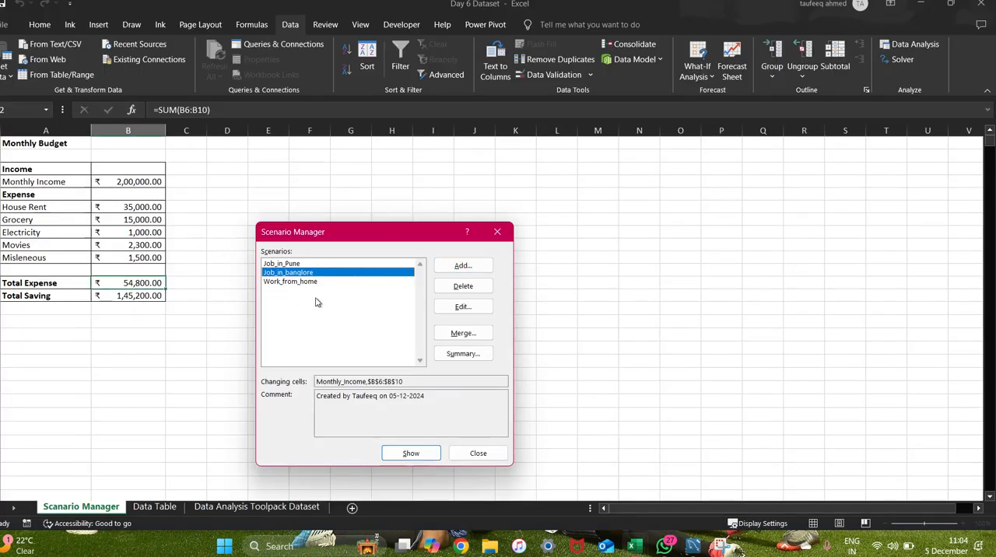
Apply the Work_from_home scenario to the budget and generate a scenario summary with B13 as the result cell.
left_click(301, 282)
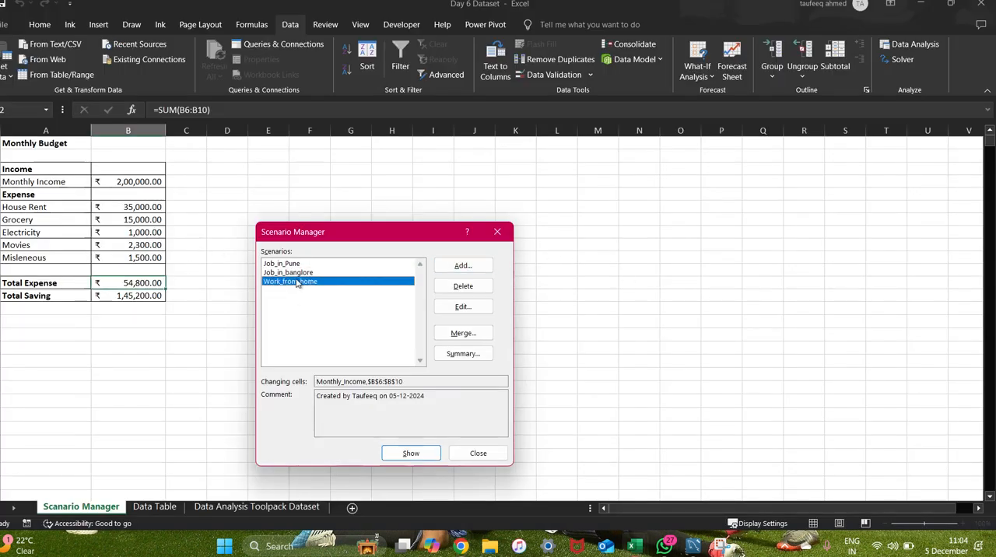
left_click(412, 454)
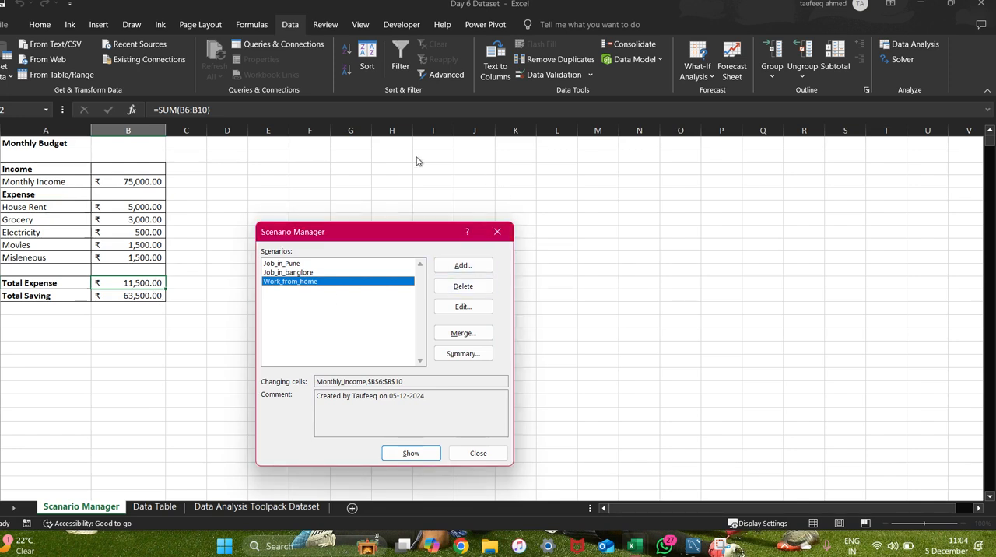
left_click(465, 354)
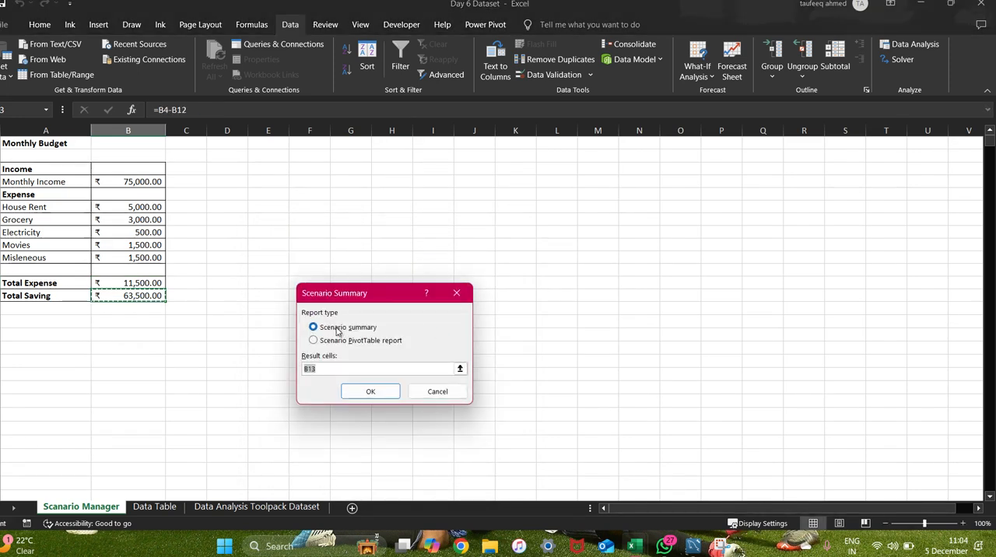
left_click(373, 393)
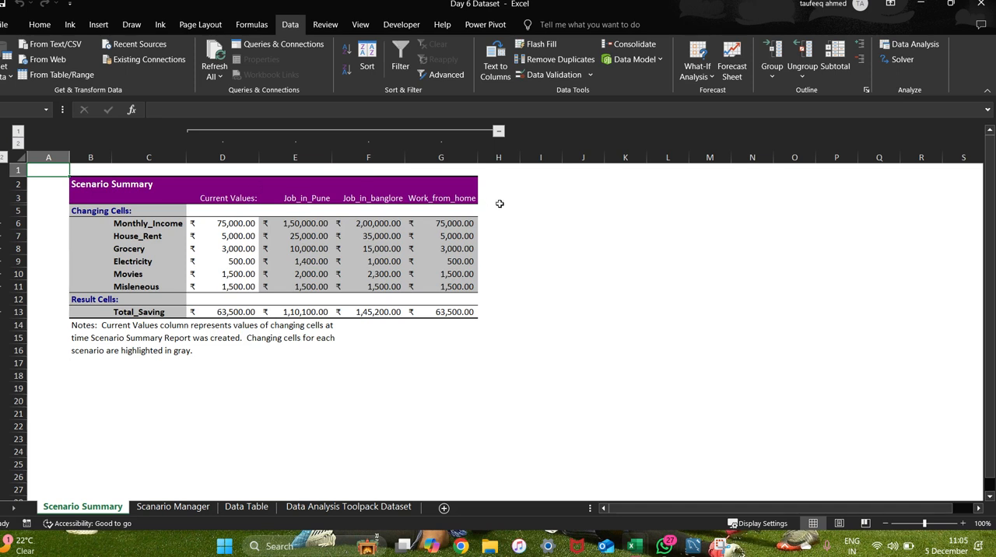
Compare the scenario summary report with the income and house rent figures on the monthly budget sheet.
left_click(688, 72)
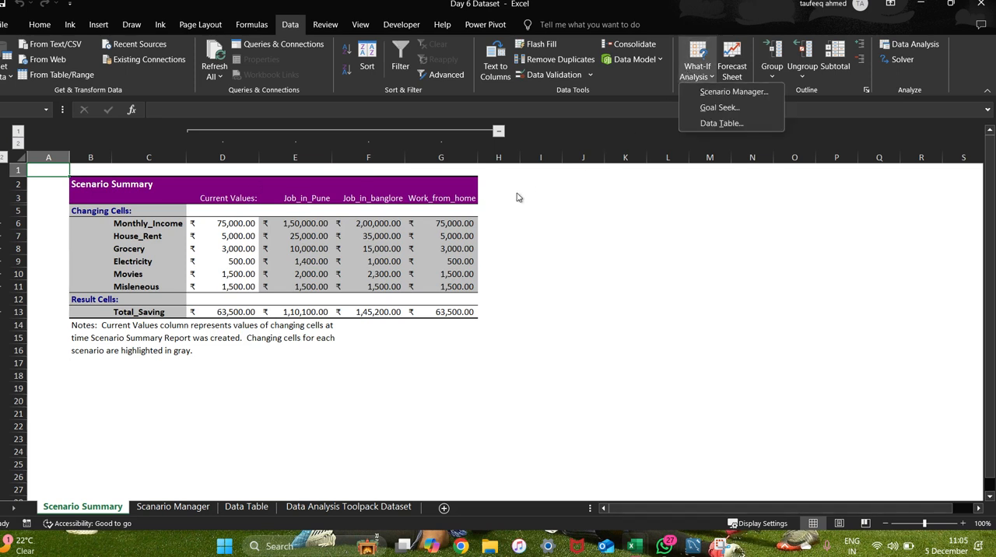
left_click(543, 237)
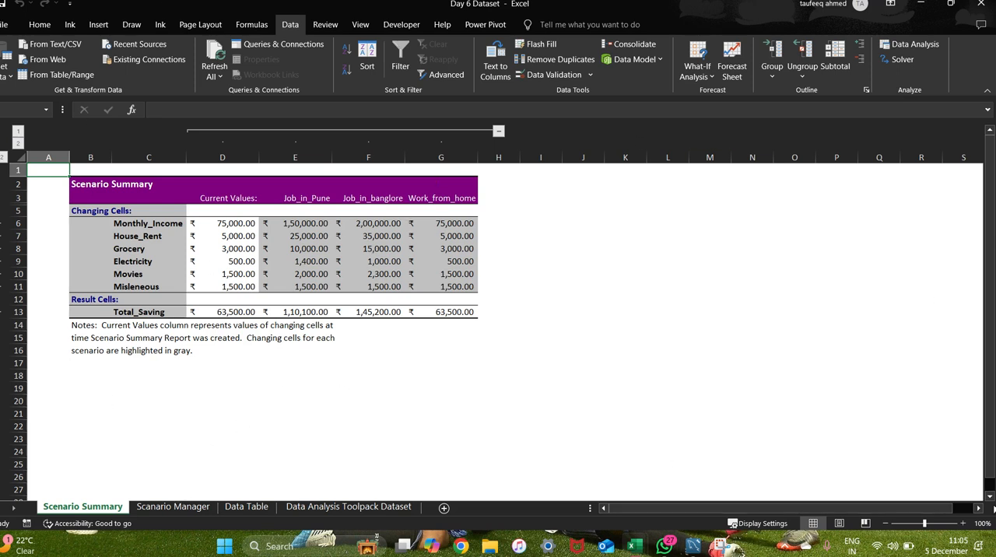
left_click(179, 510)
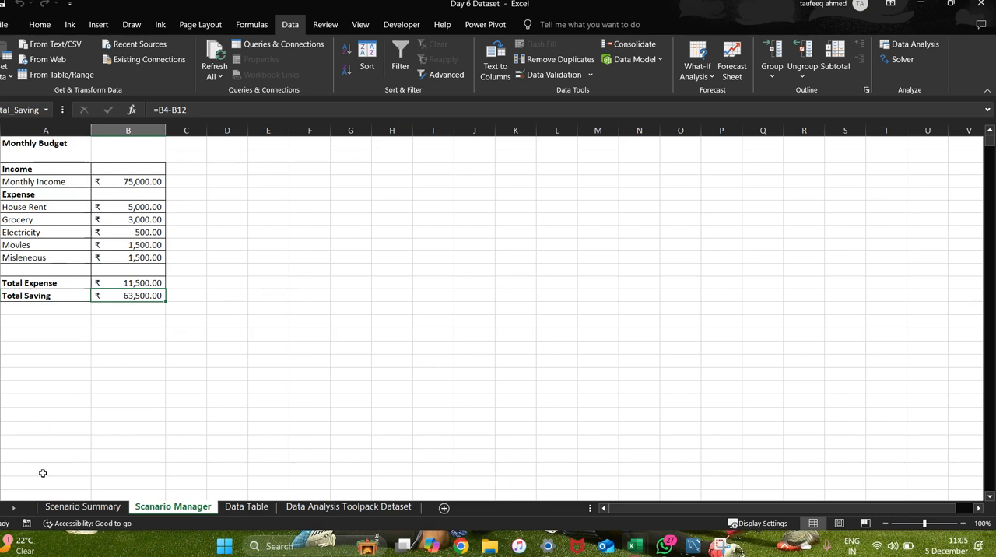
left_click(87, 507)
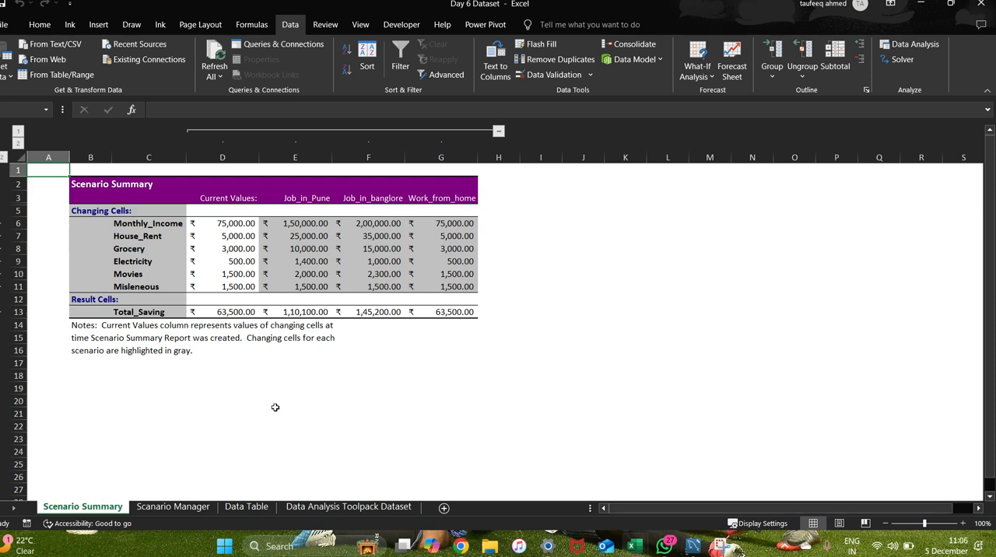
left_click(173, 507)
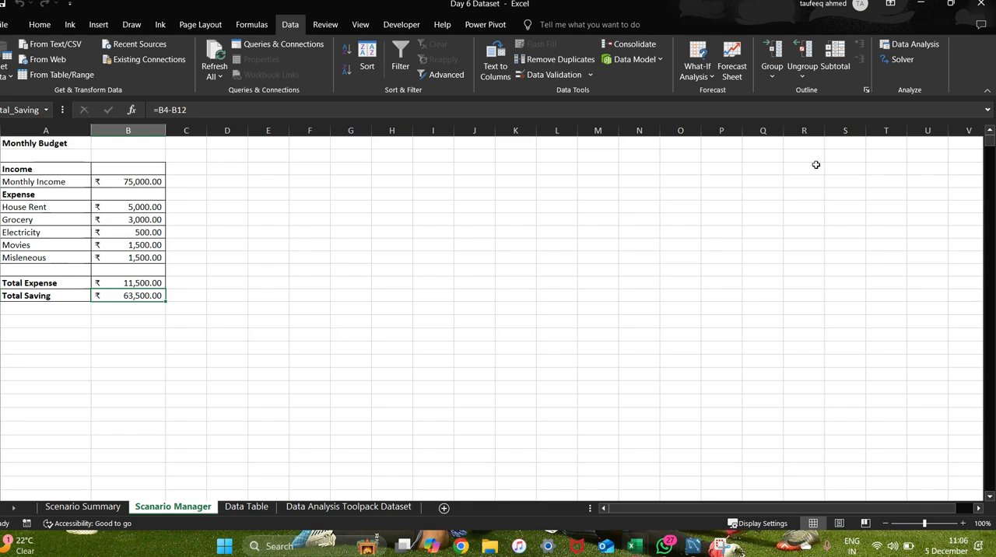
left_click(116, 207)
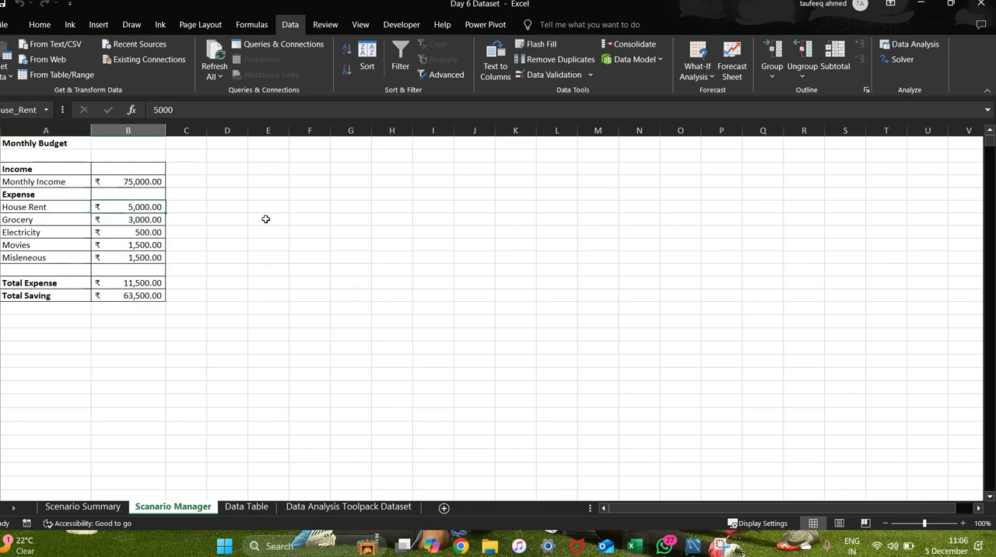
left_click(137, 181)
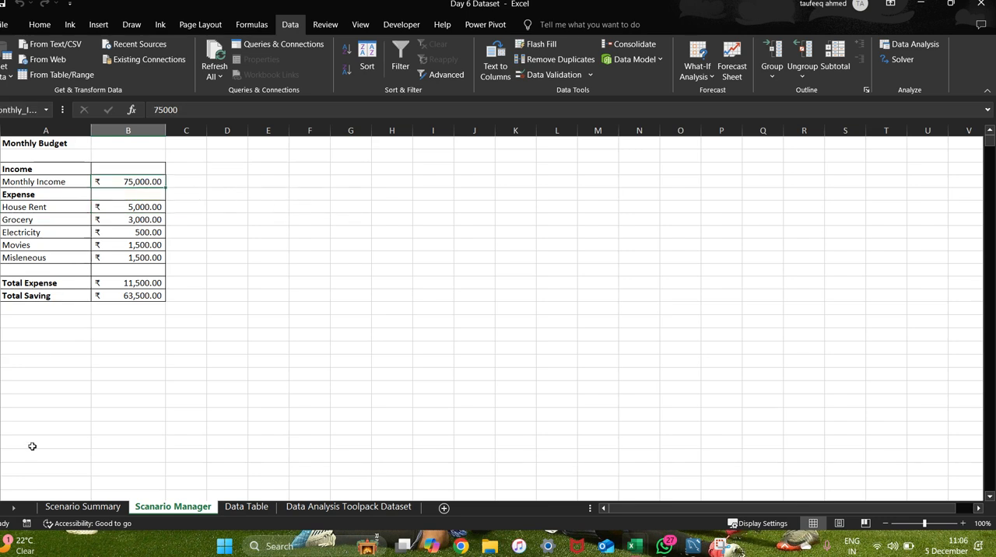
left_click(70, 507)
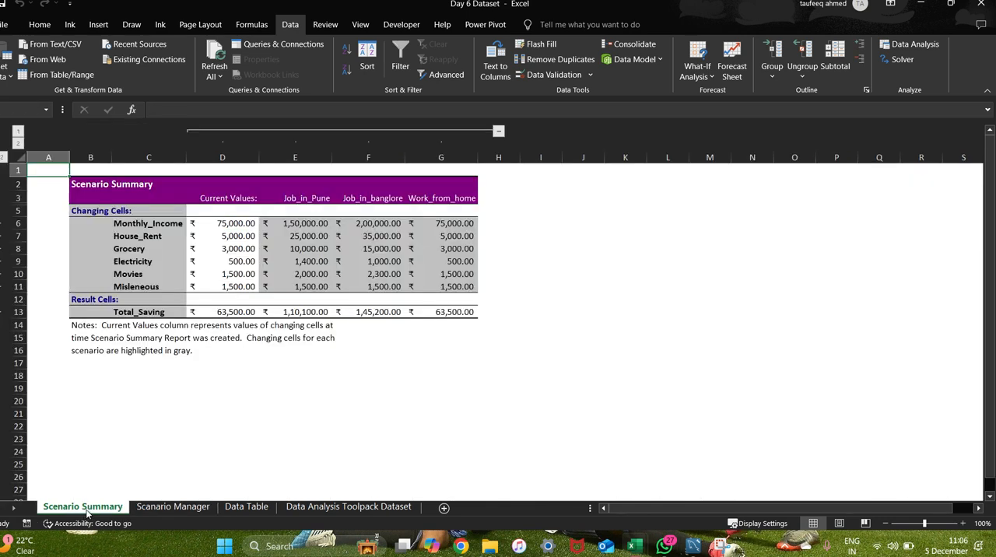
left_click(173, 507)
Generate a Scenario PivotTable report of the budget scenarios with B13 as the result cell.
left_click(140, 296)
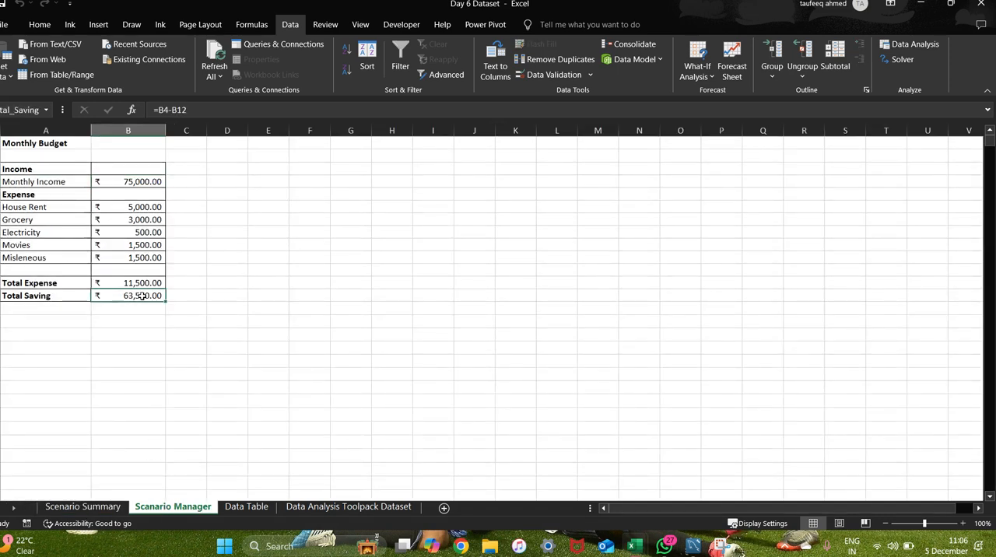
left_click(705, 79)
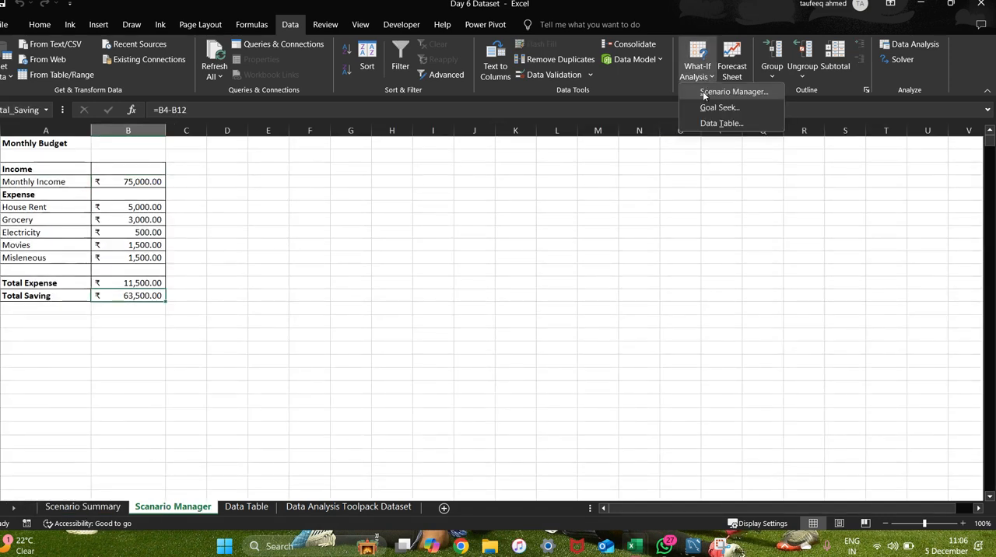
left_click(703, 91)
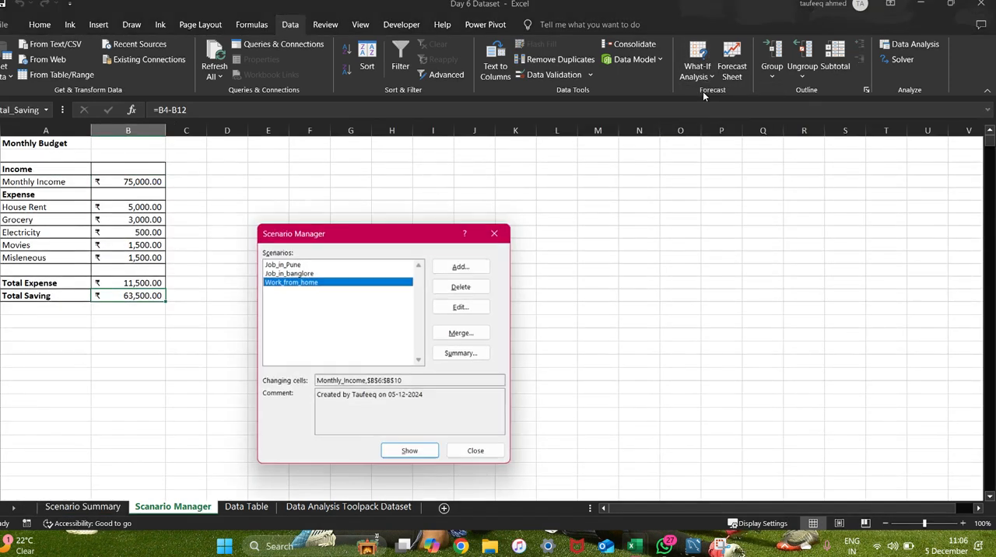
left_click(463, 353)
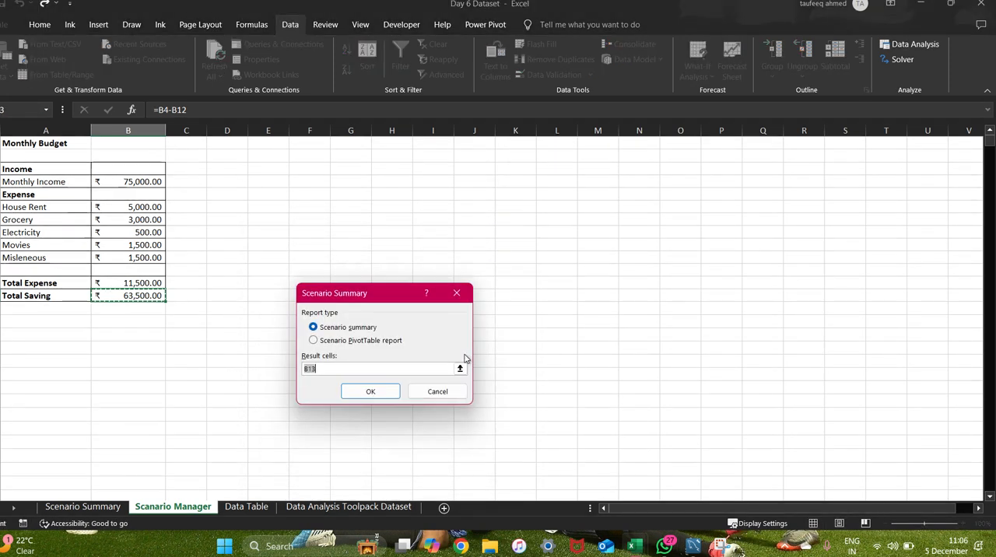
left_click(315, 341)
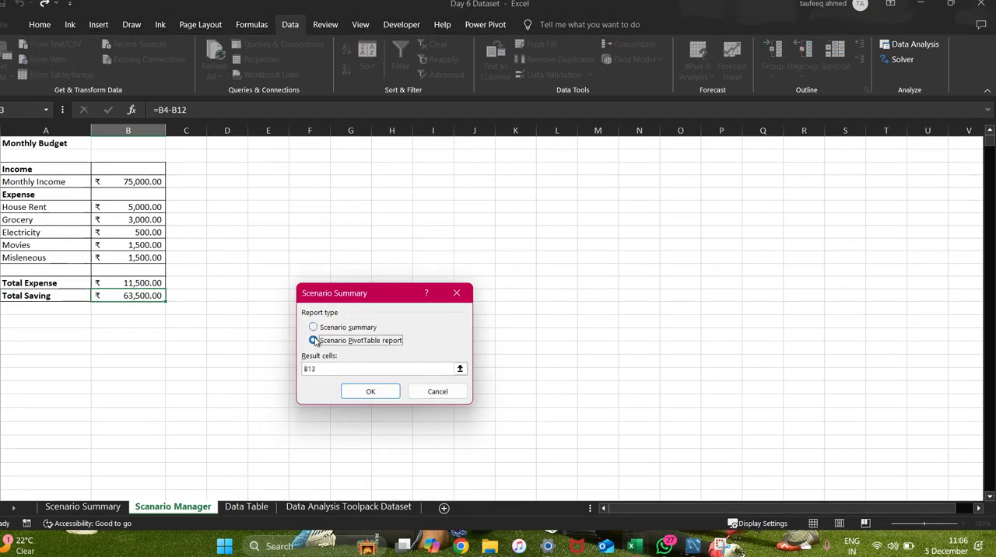
left_click(372, 390)
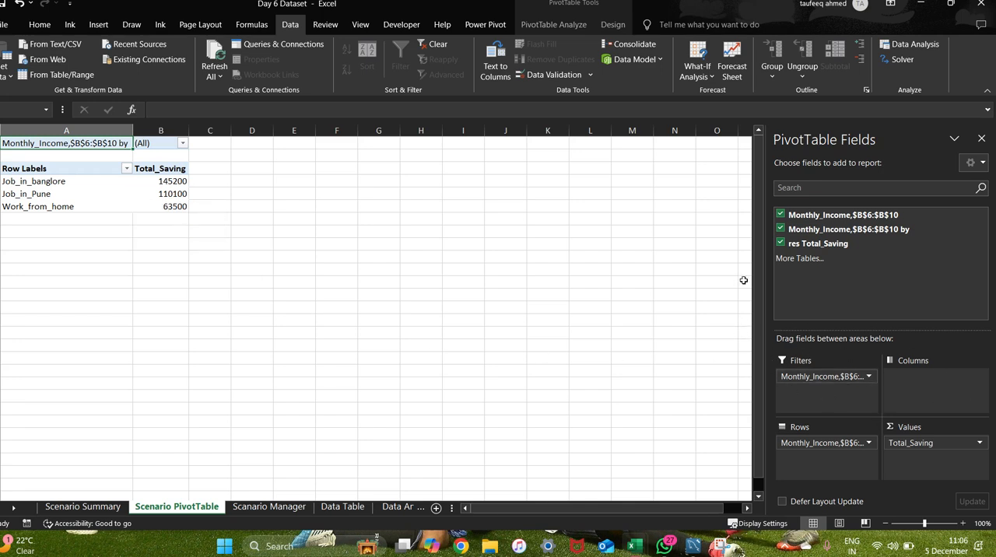
Check the scenario summary sheet against the Electricity, Total Saving and Misleneous cells of the monthly budget.
mouse_move(153, 201)
left_click(70, 506)
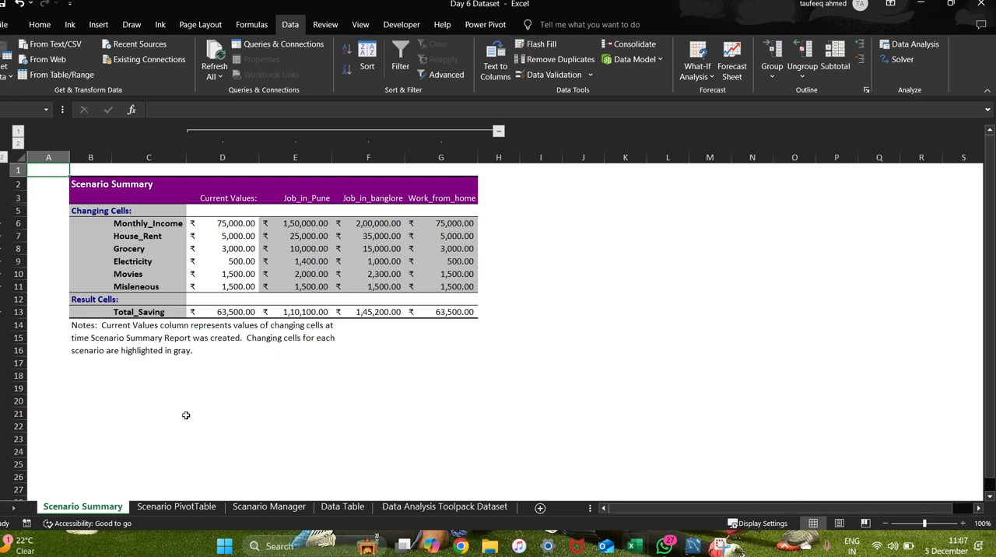
left_click(268, 507)
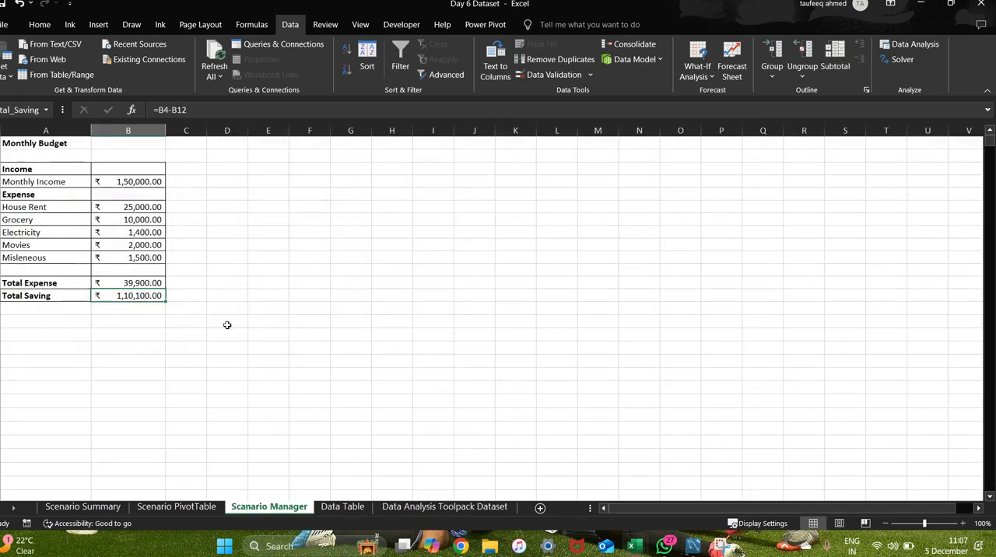
left_click(122, 232)
left_click(125, 295)
left_click(142, 259)
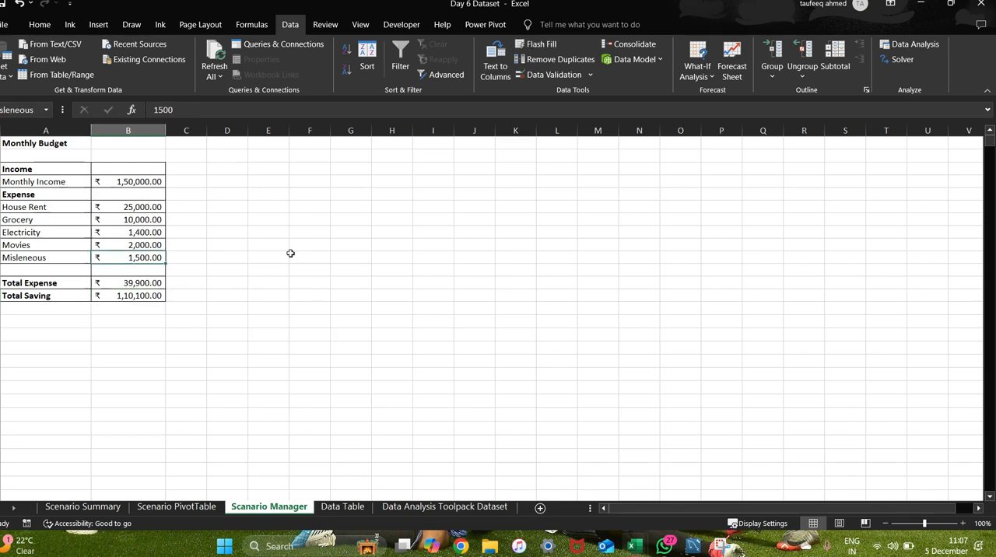
Generate another report of type Scenario summary for the budget, using B13 as the result cell.
left_click(699, 78)
left_click(709, 91)
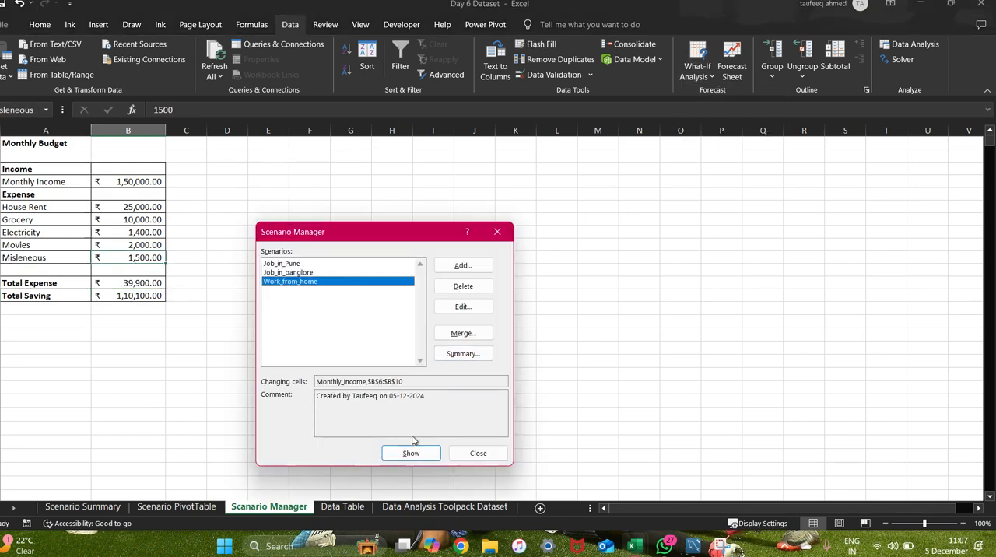
left_click(467, 355)
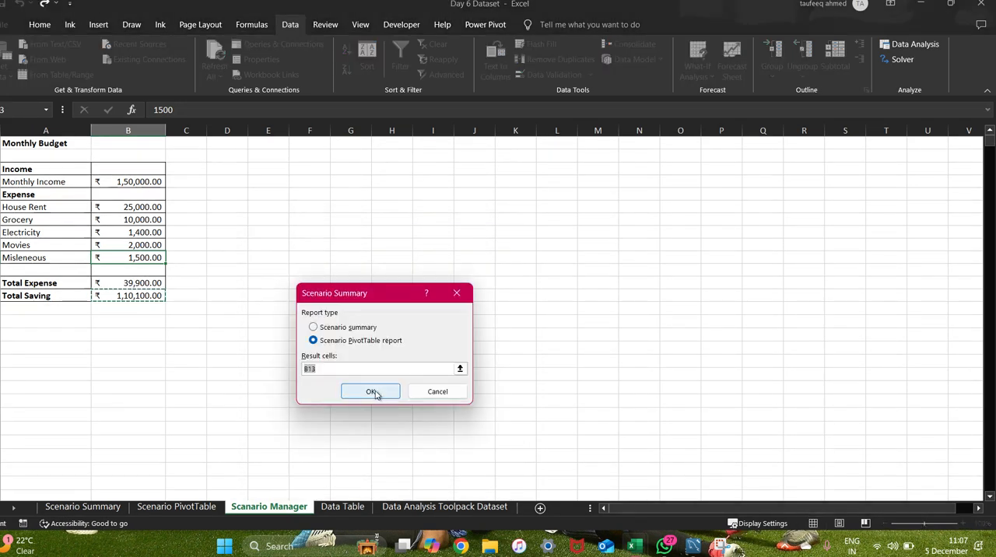
left_click(314, 328)
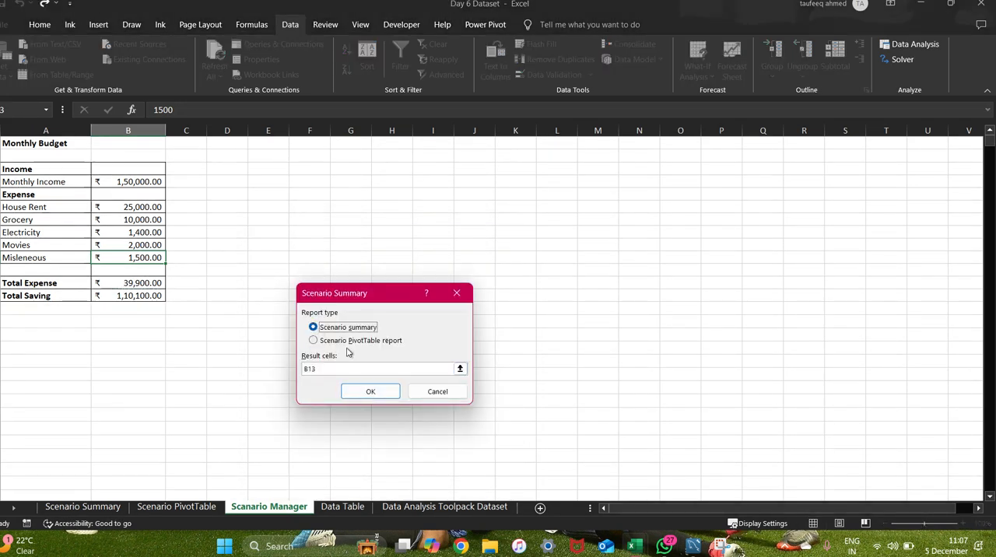
left_click(377, 395)
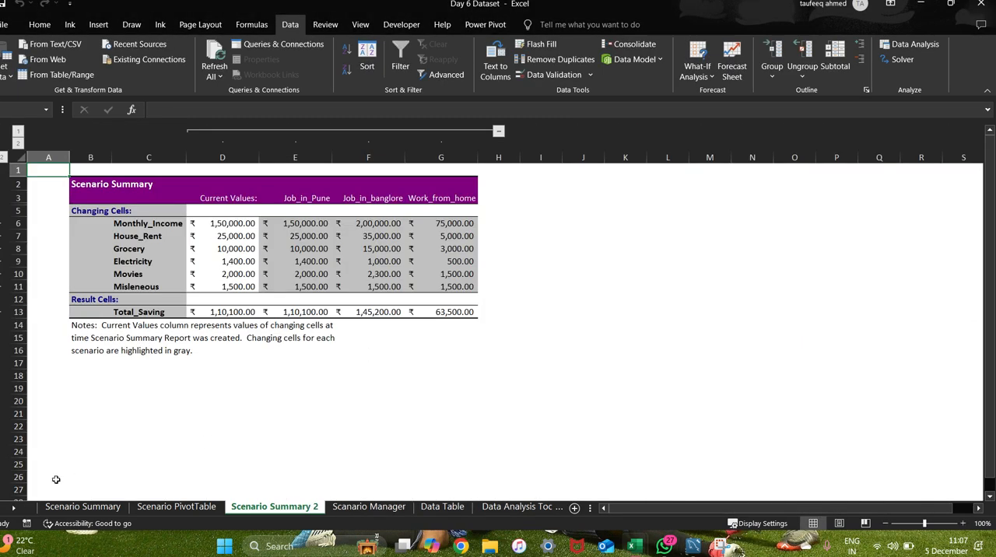
Revisit the original Scenario Summary sheet and permanently delete the duplicate Scenario Summary 2 sheet.
left_click(64, 507)
right_click(80, 507)
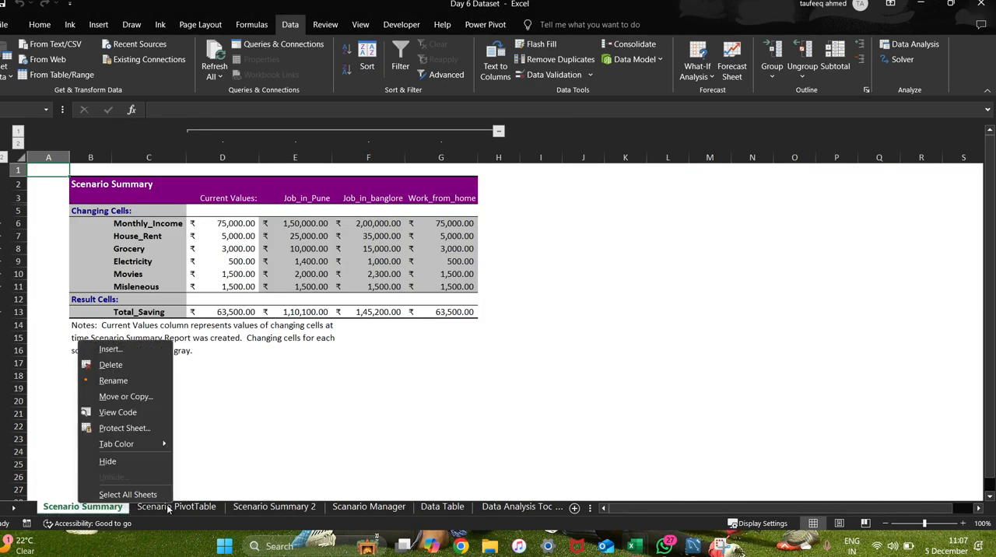
left_click(252, 508)
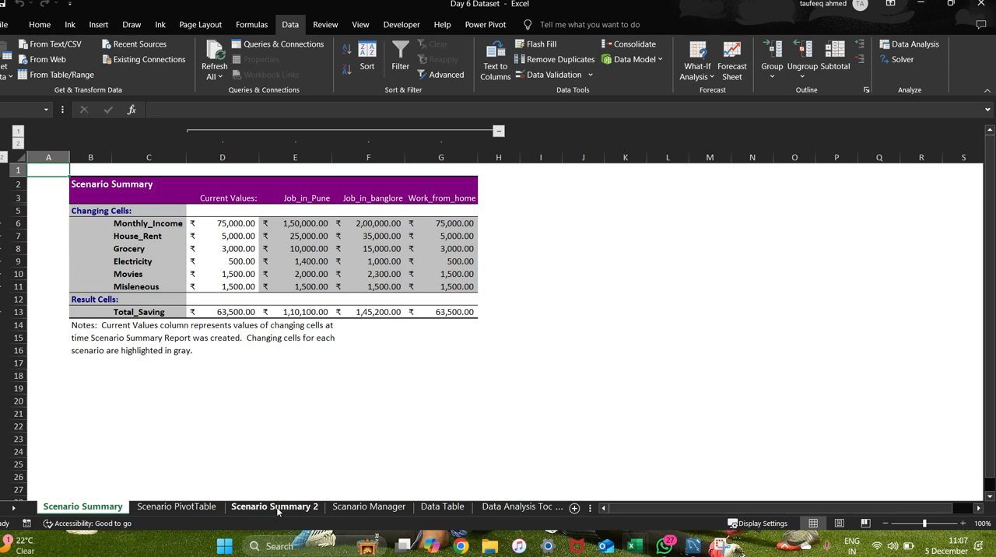
right_click(277, 508)
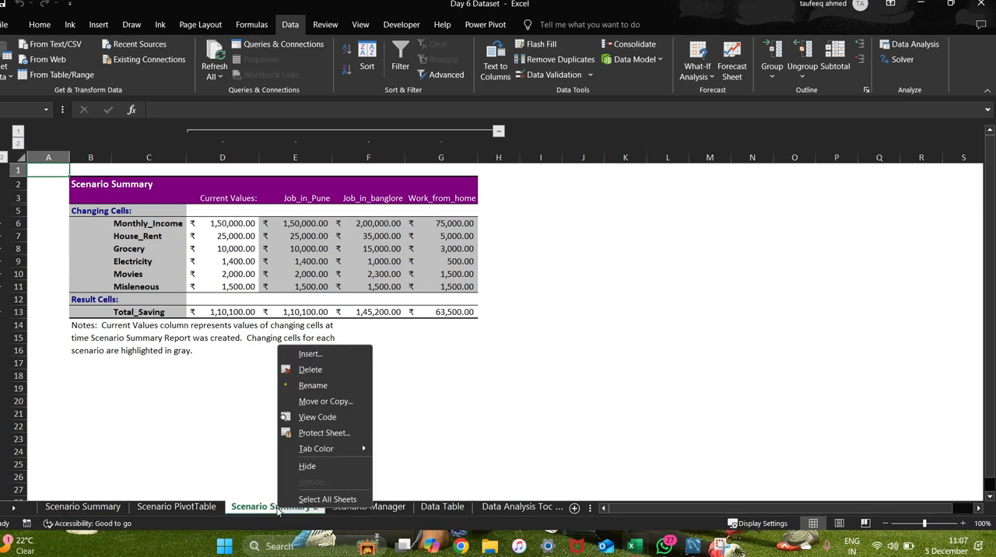
left_click(299, 370)
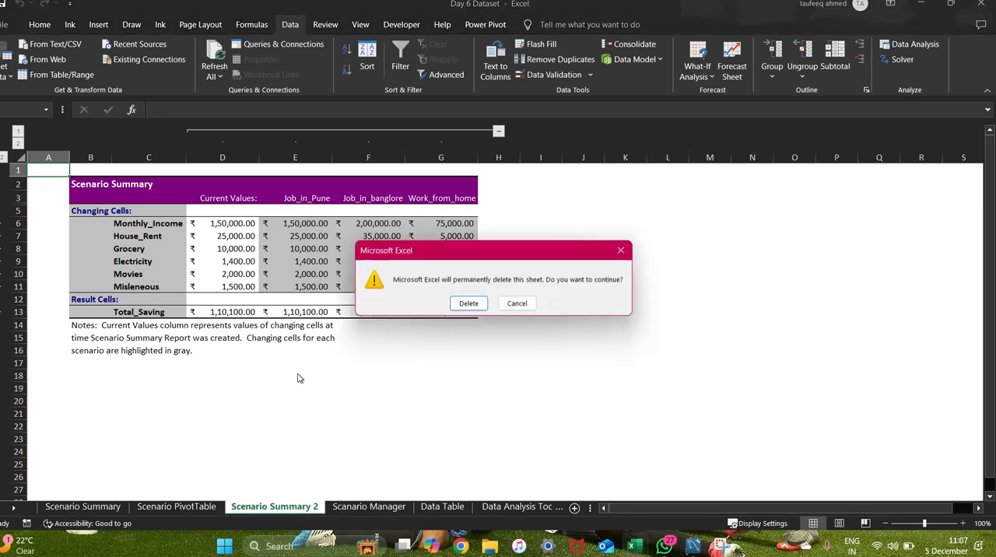
left_click(453, 306)
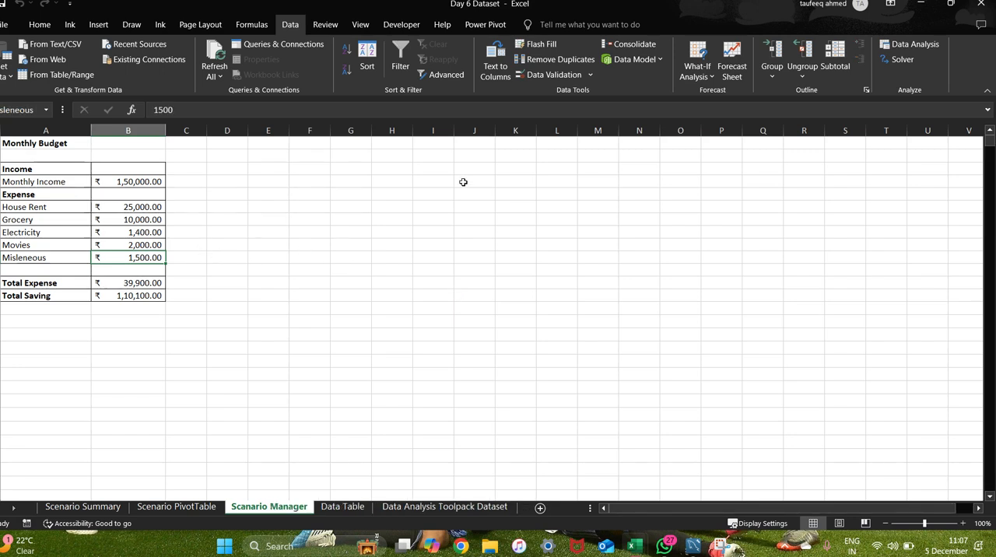
Review the available What-If Analysis tools and select the budget's Monthly Income value.
left_click(701, 72)
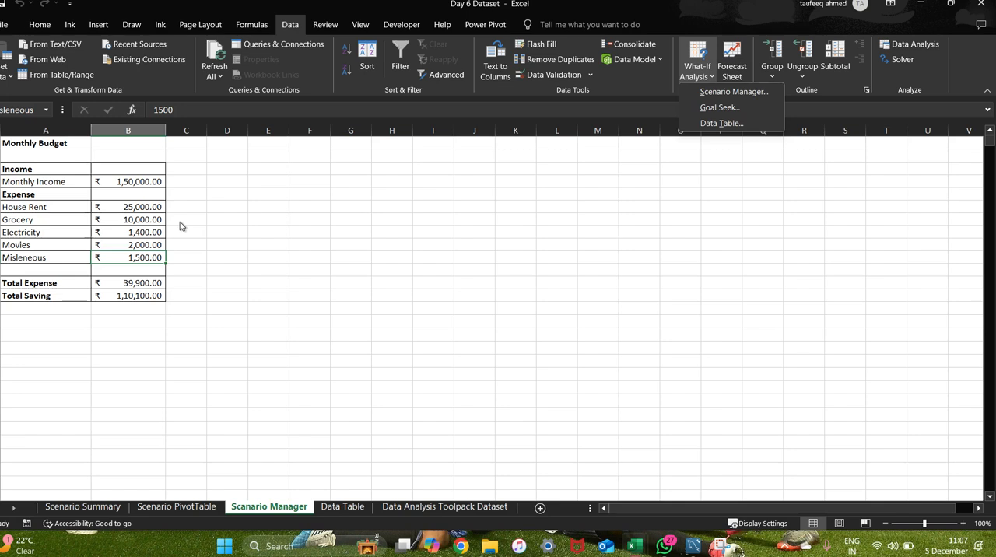
left_click(310, 231)
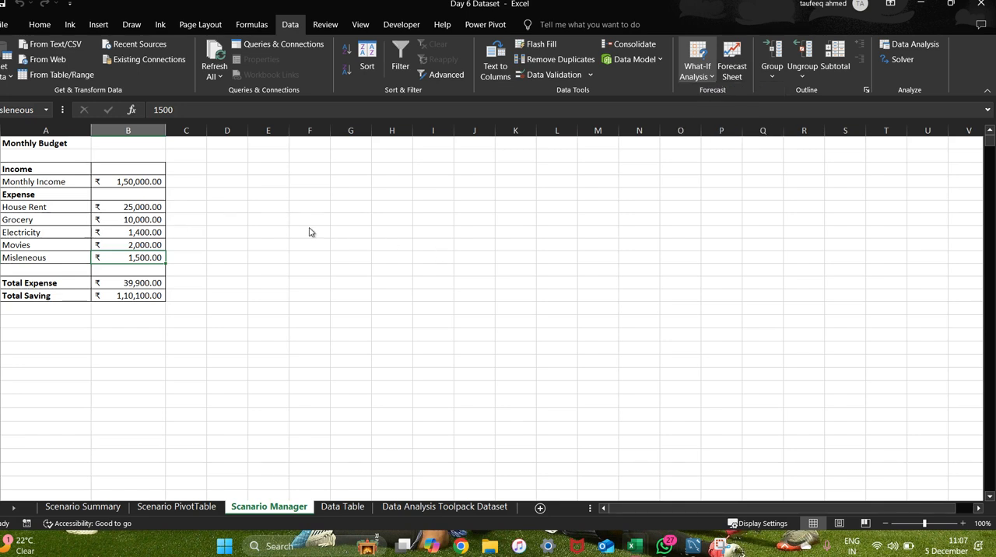
left_click(138, 182)
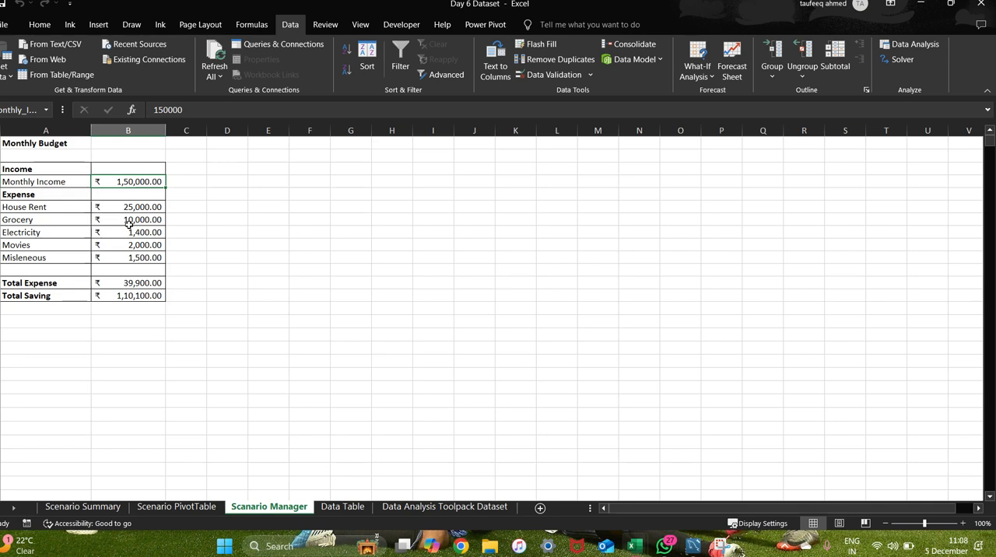
Examine the Customize Ribbon page of the Excel options and leave it without making changes.
left_click(2, 24)
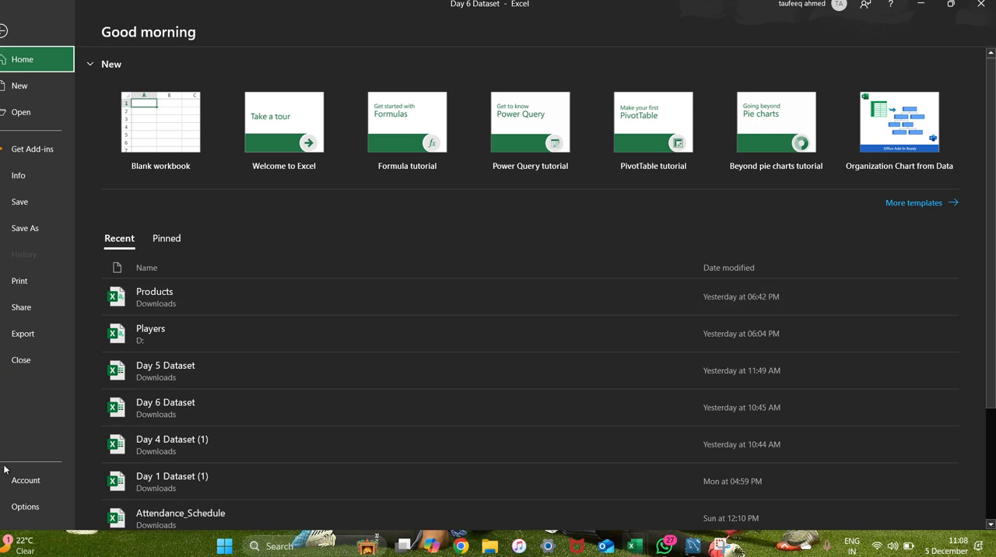
key("Escape")
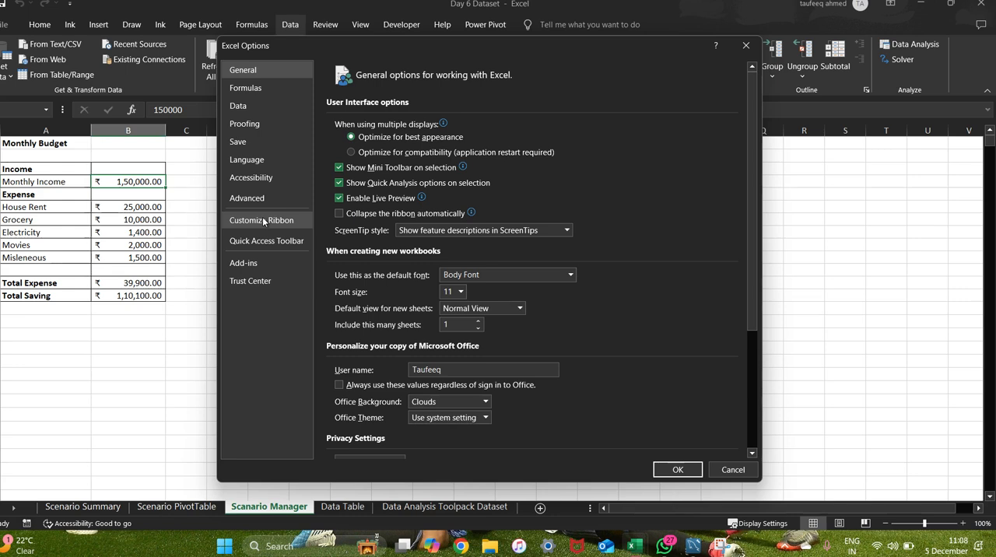
left_click(262, 220)
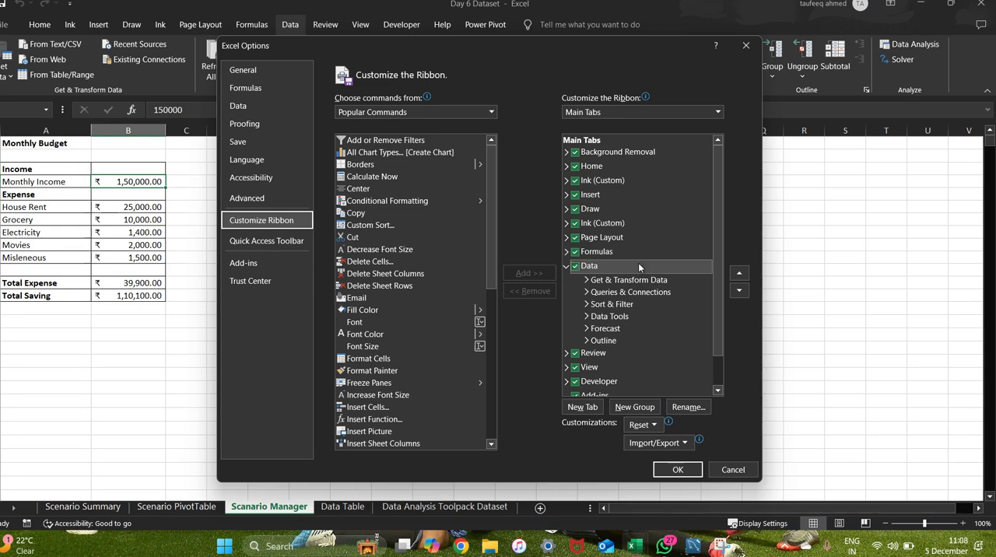
left_click(752, 45)
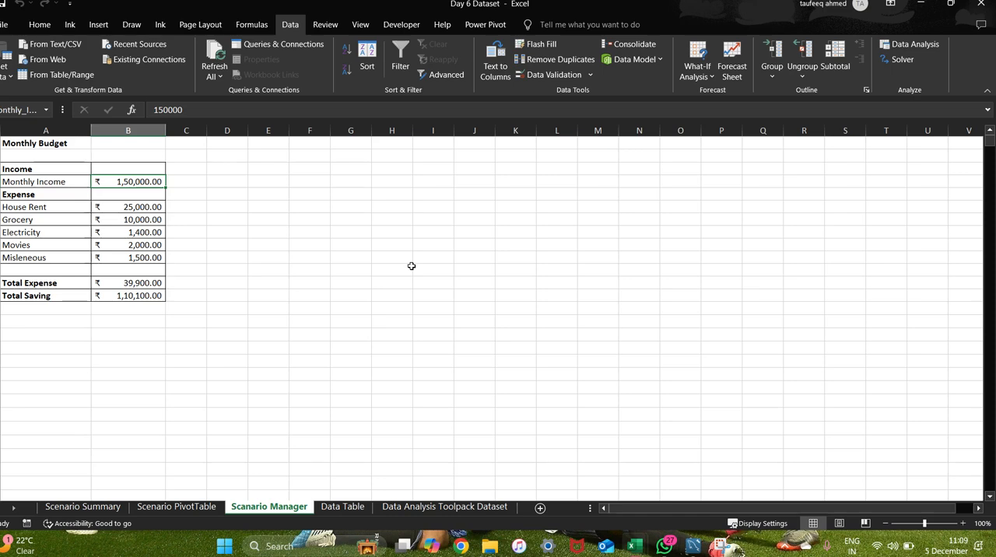
Switch to the Google Meet call to check on the participants.
key("alt+Tab")
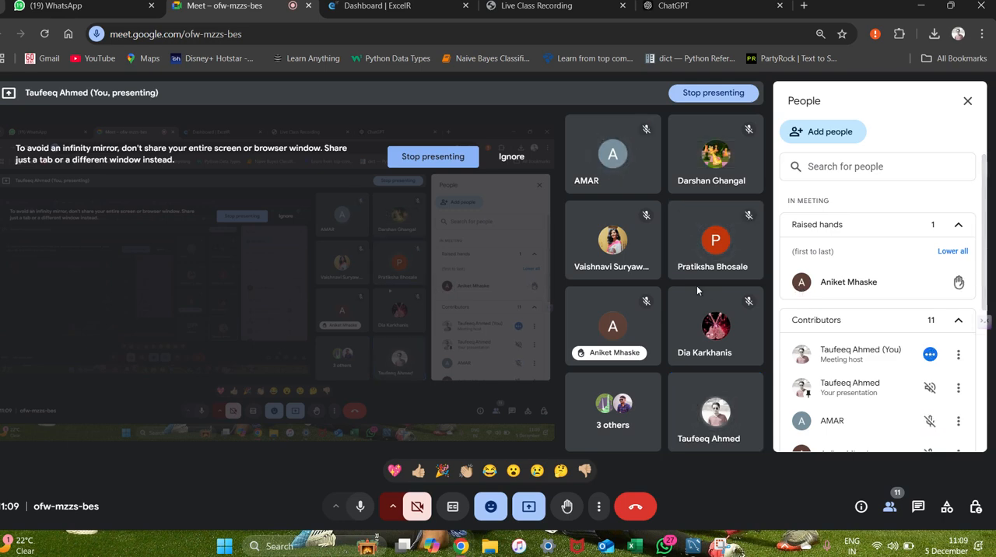
Switch from the Google Meet call back to the Excel workbook and review the available What-If Analysis tools.
key("alt+Tab")
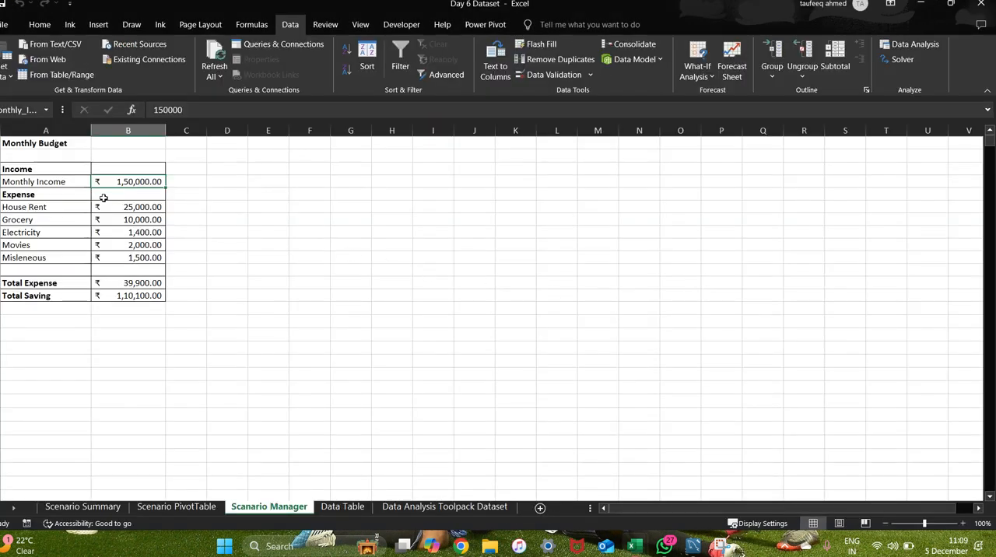
key("alt+Tab")
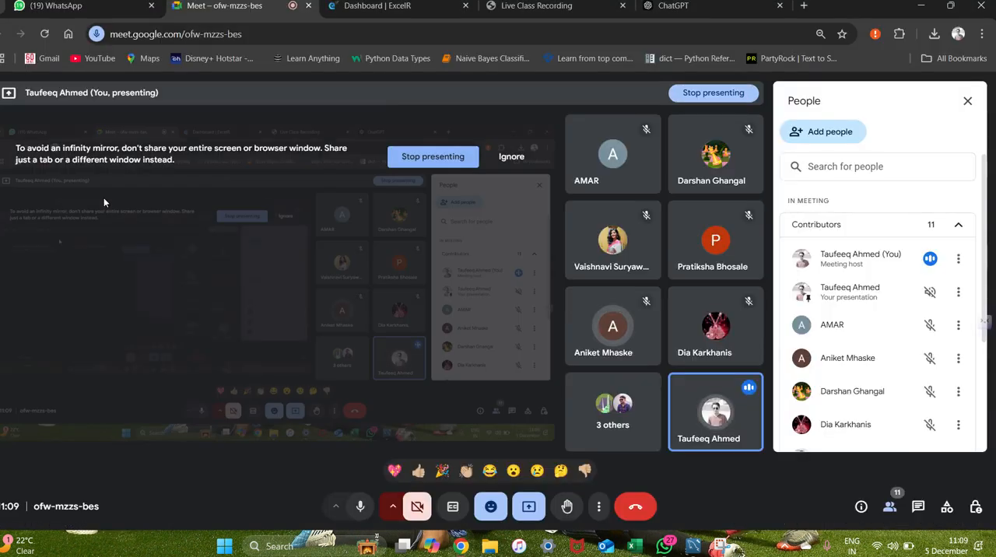
key("alt+Tab")
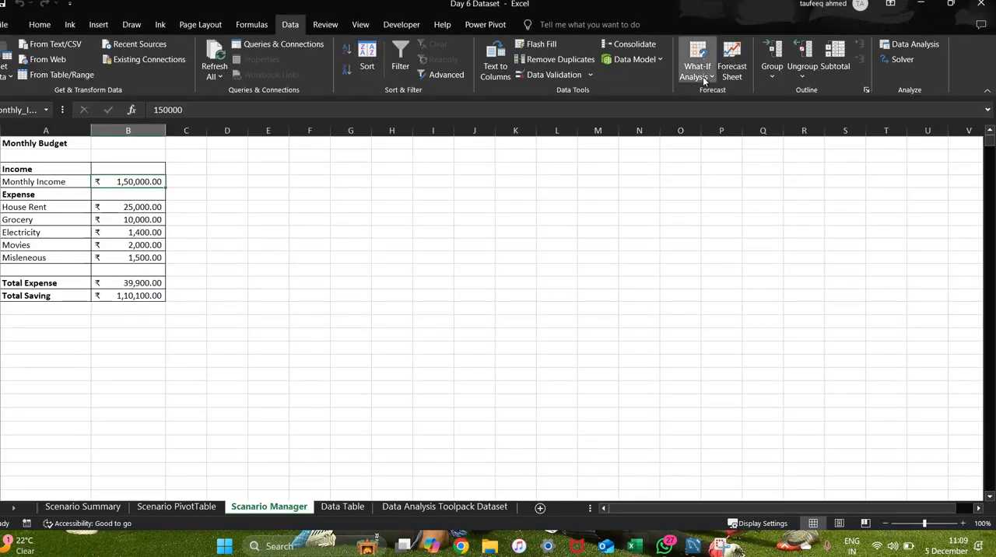
left_click(702, 78)
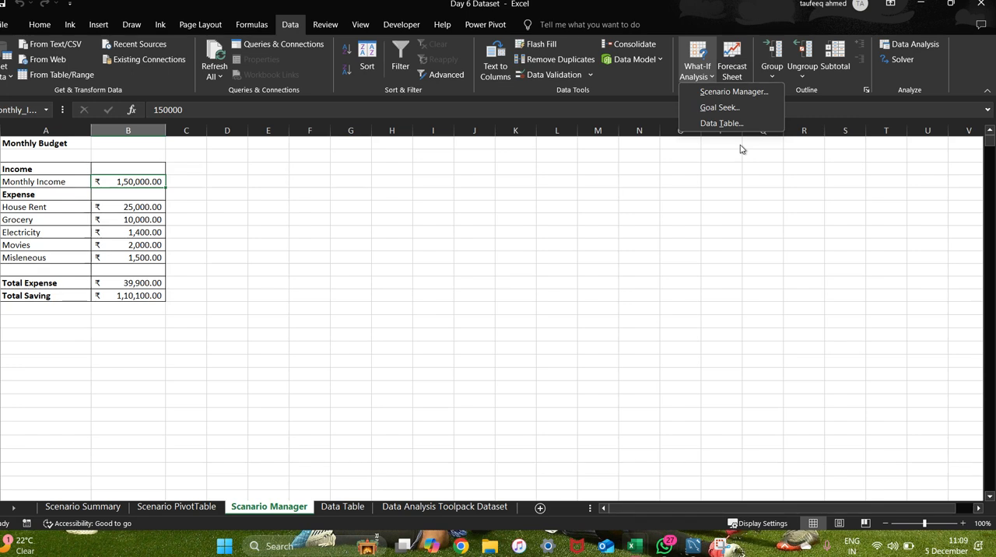
left_click(598, 178)
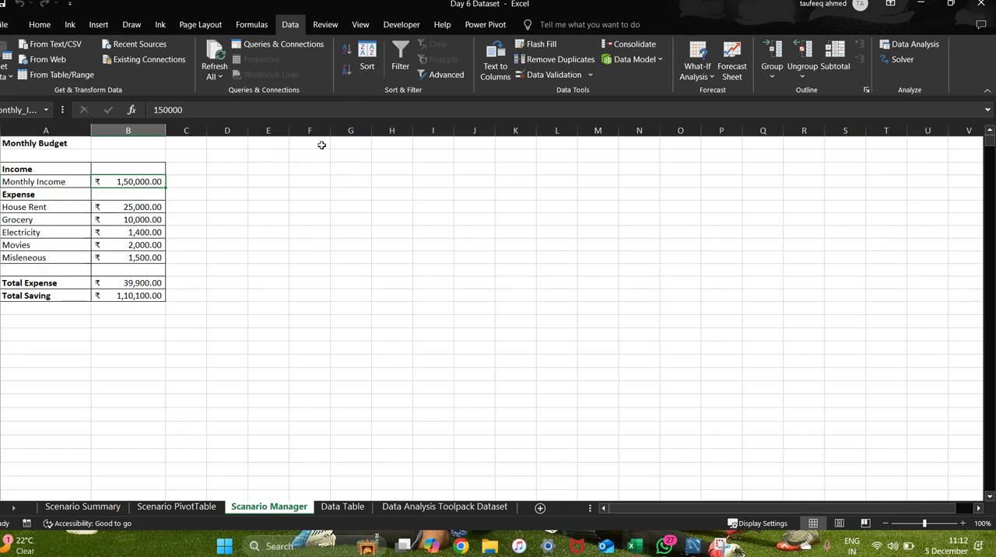
left_click(319, 167)
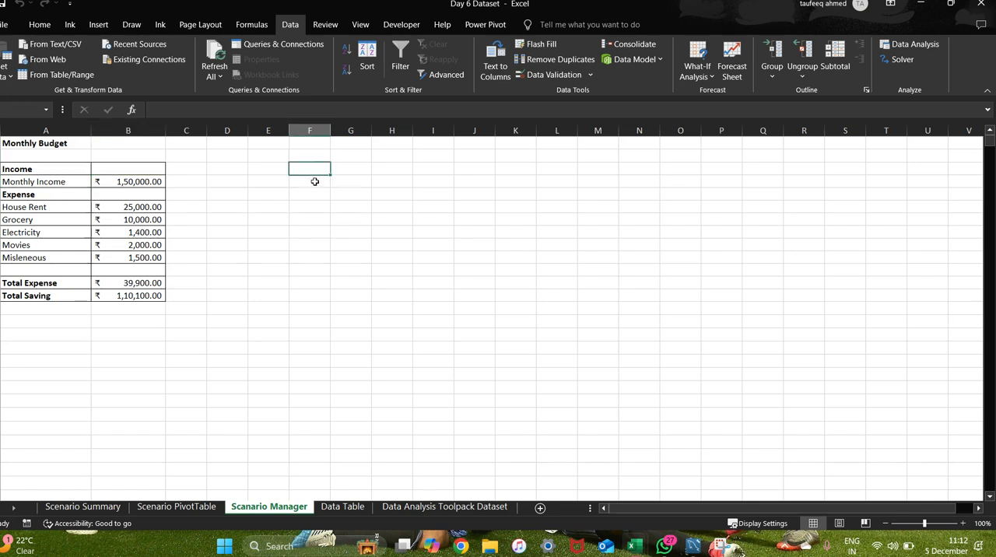
left_click(314, 181)
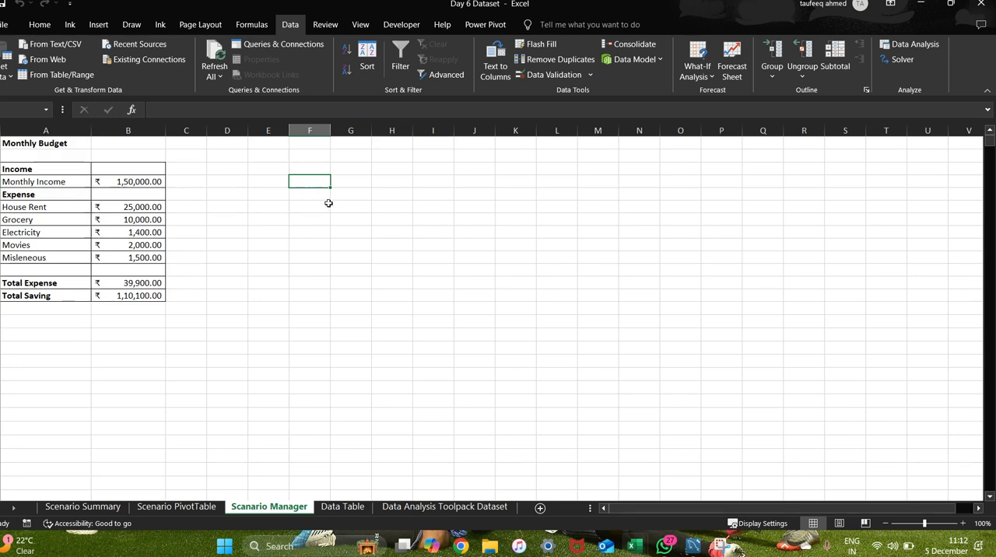
left_click(332, 205)
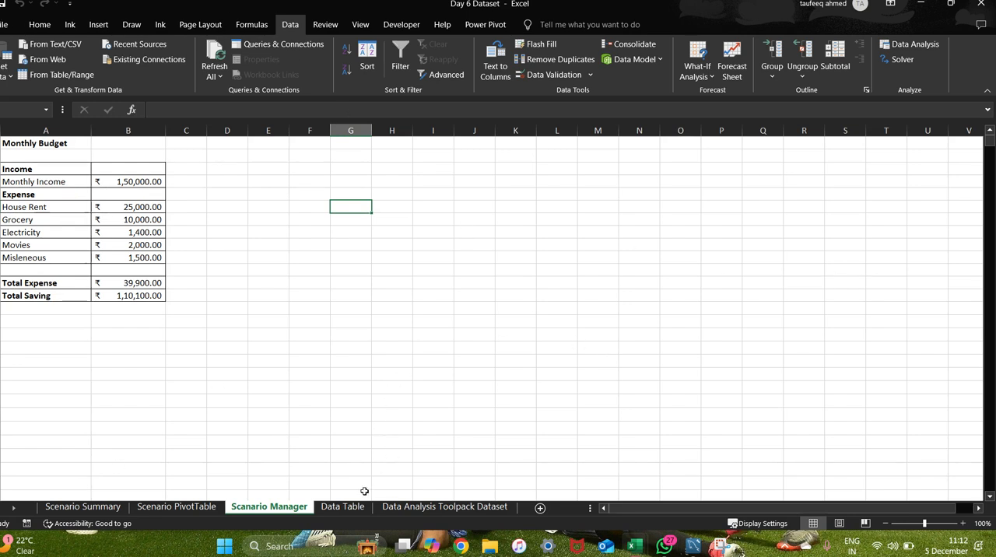
Open the Data Table sheet and select the empty Monthly Payment cell of the loan table.
left_click(334, 507)
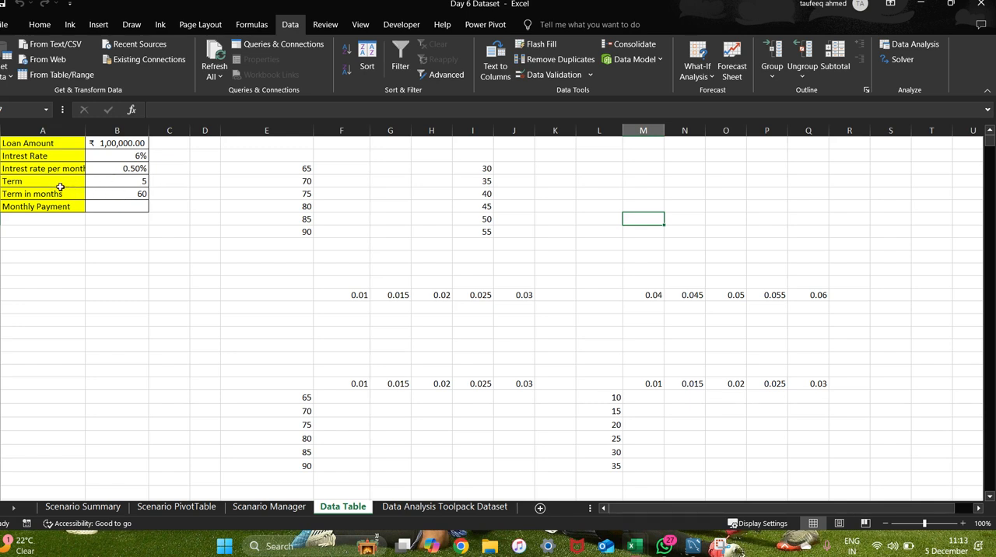
left_click(123, 205)
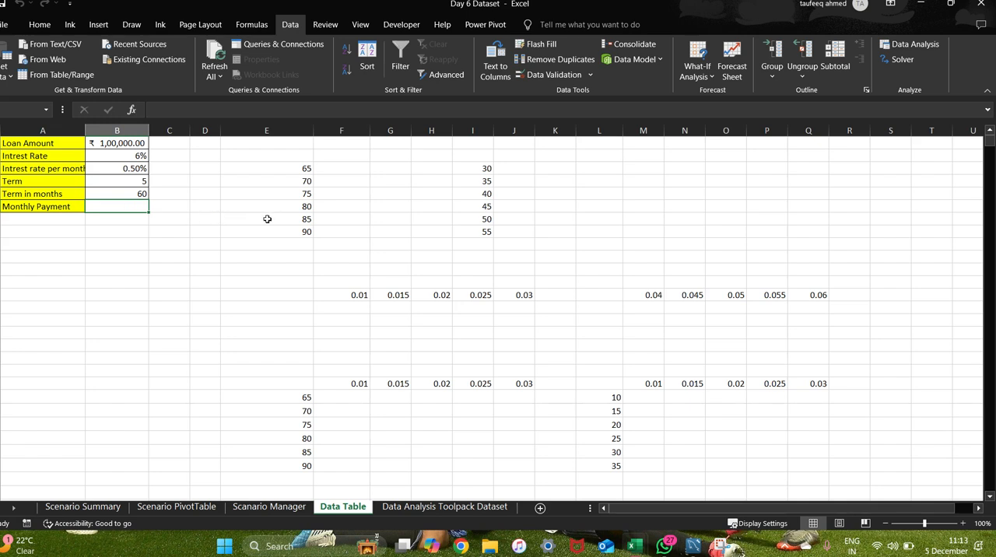
left_click(143, 244)
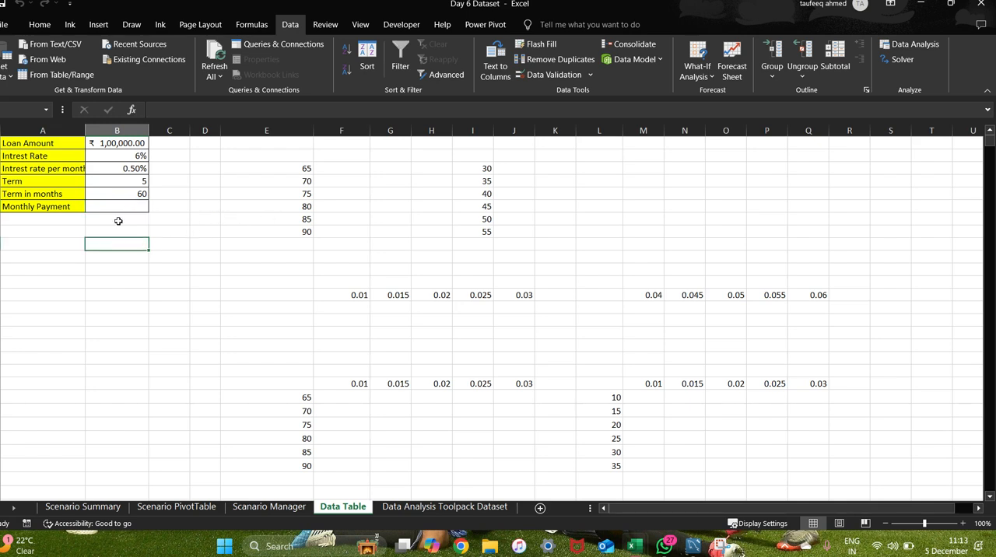
left_click(119, 220)
left_click(129, 206)
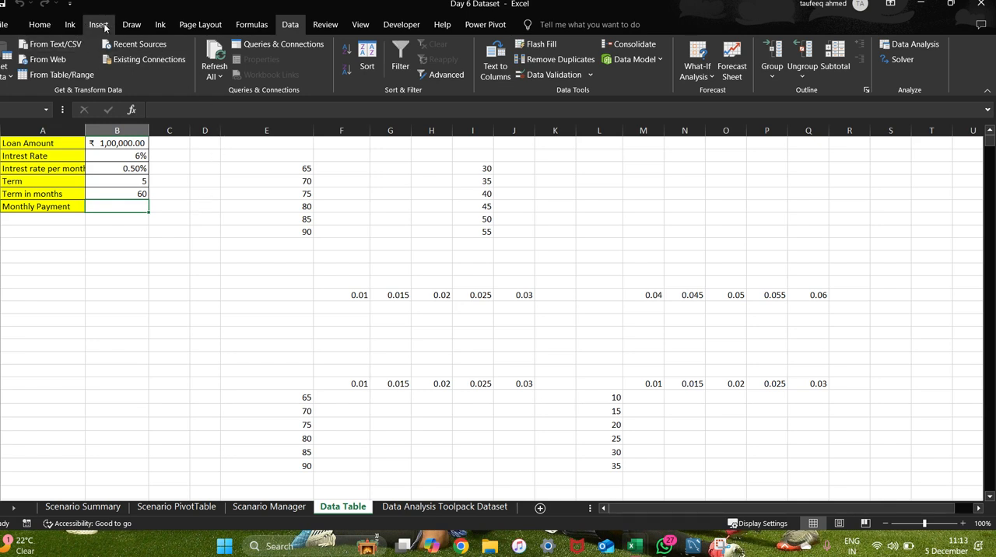
Insert the financial function PMT into the Monthly Payment cell.
left_click(248, 26)
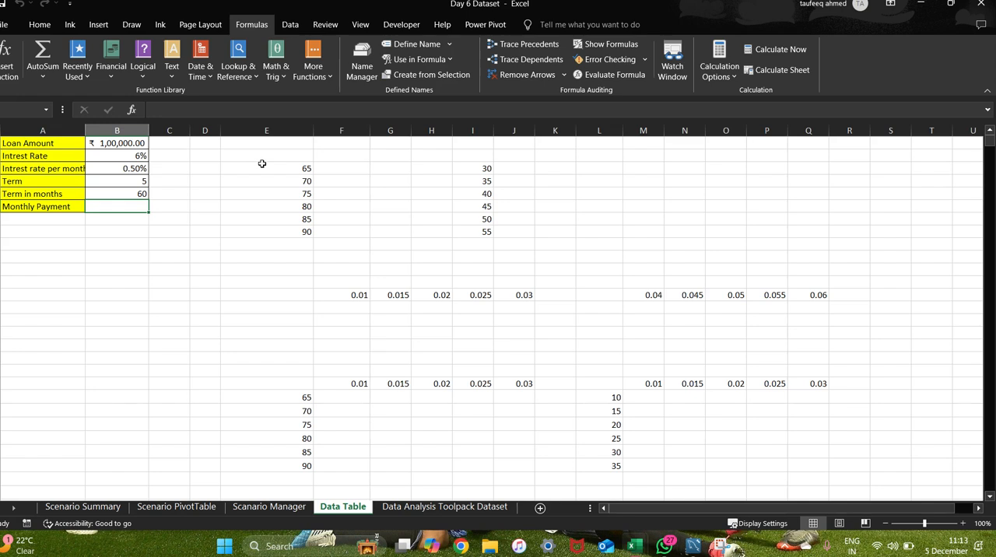
left_click(109, 77)
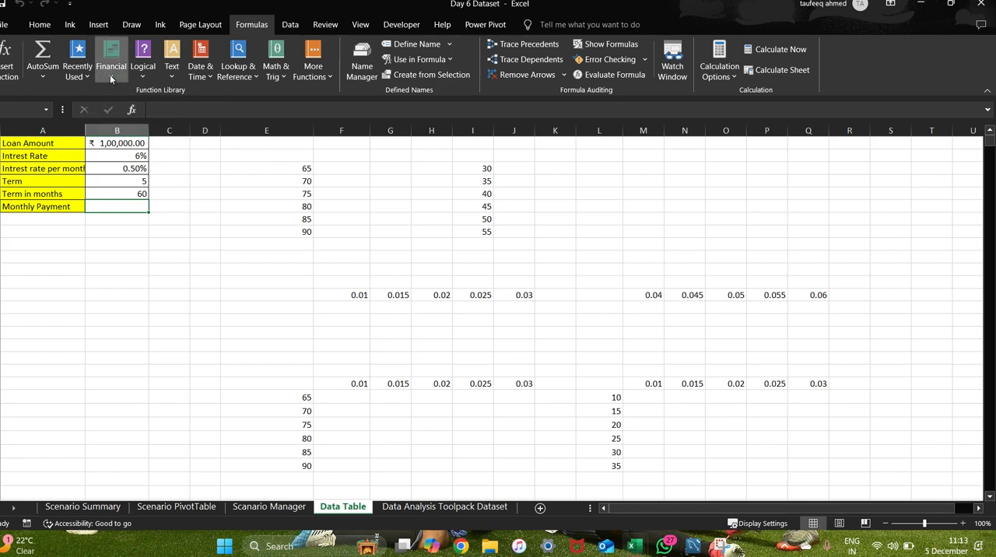
scroll(147, 244, "down", 10)
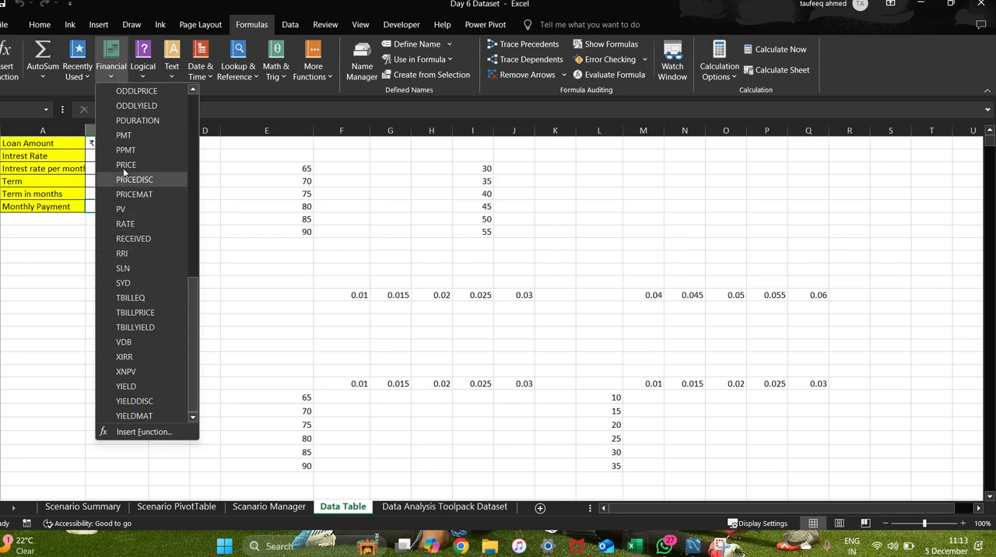
left_click(130, 138)
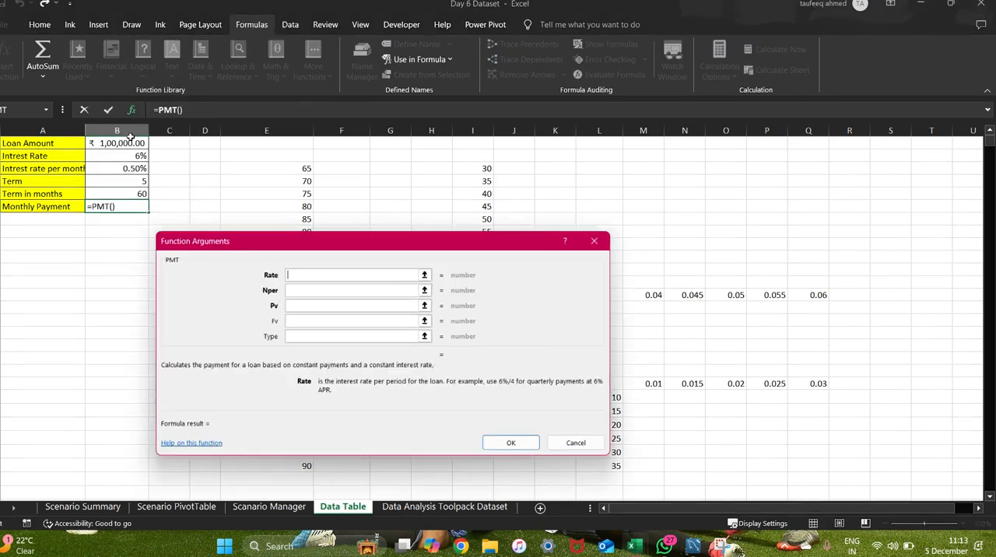
Complete the PMT arguments with Rate B3, Nper B5 and Pv B1, and accept the function.
left_click(338, 288)
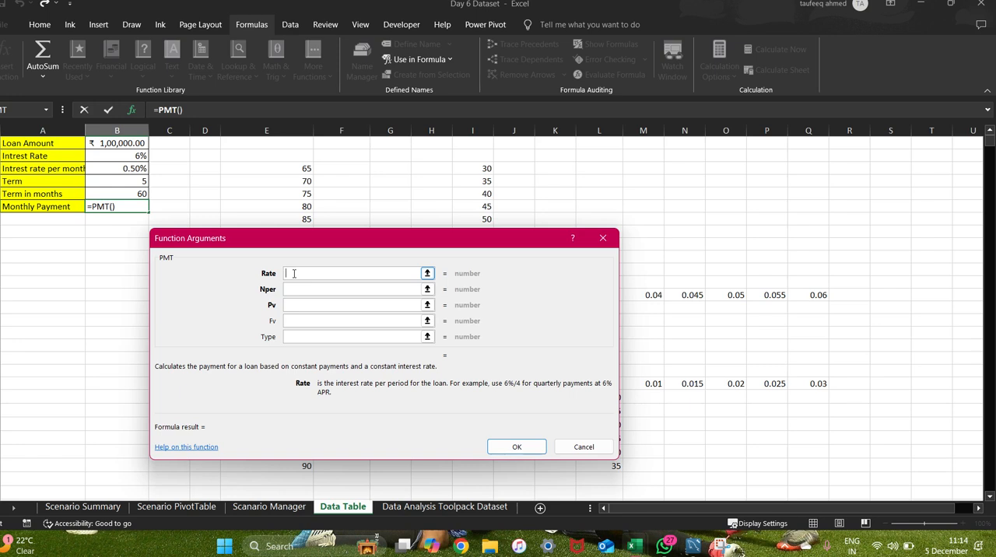
left_click(109, 168)
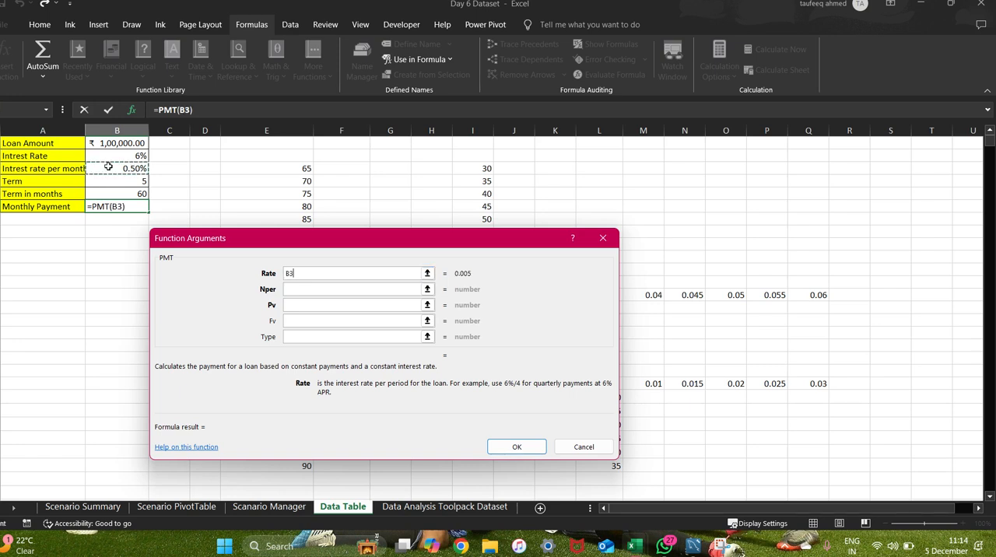
left_click(295, 289)
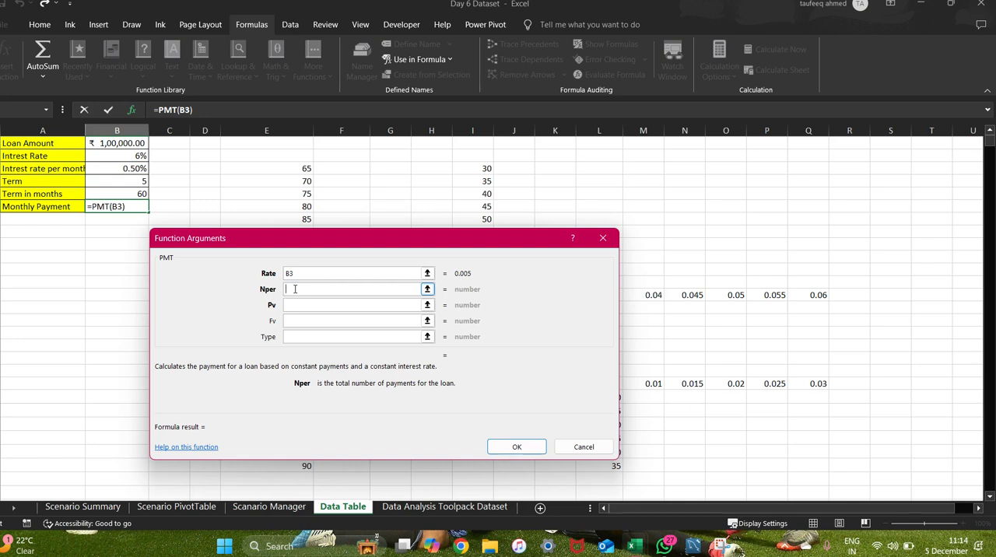
left_click(117, 193)
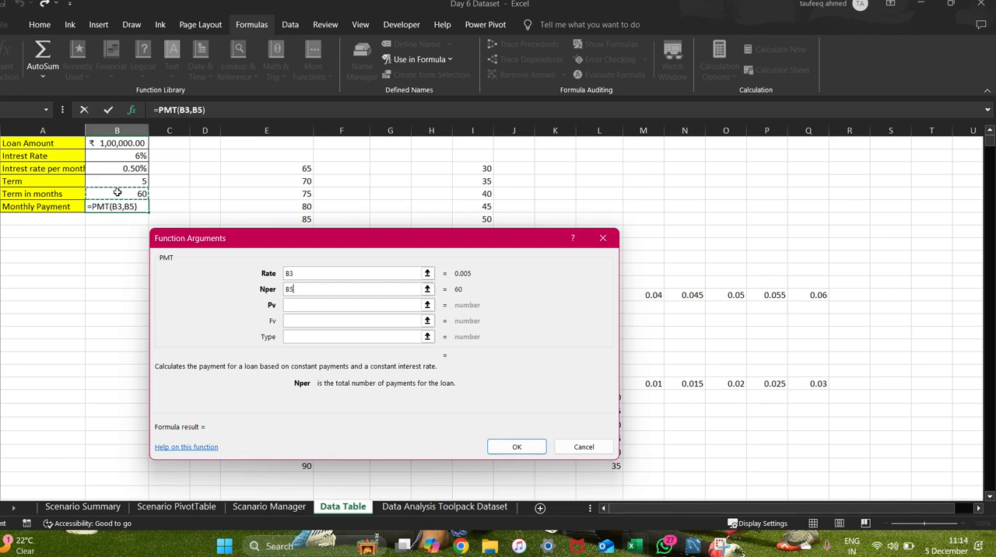
left_click(303, 306)
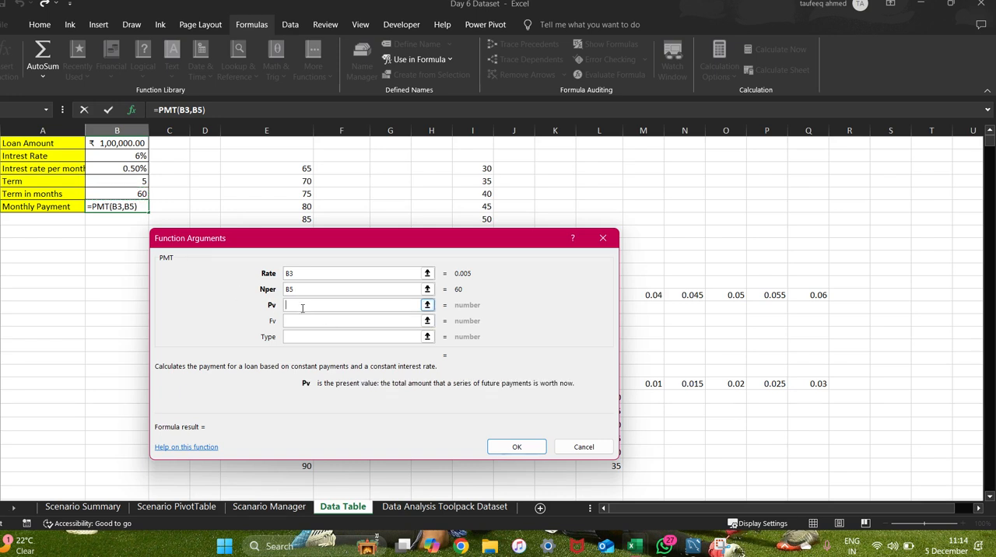
left_click(127, 143)
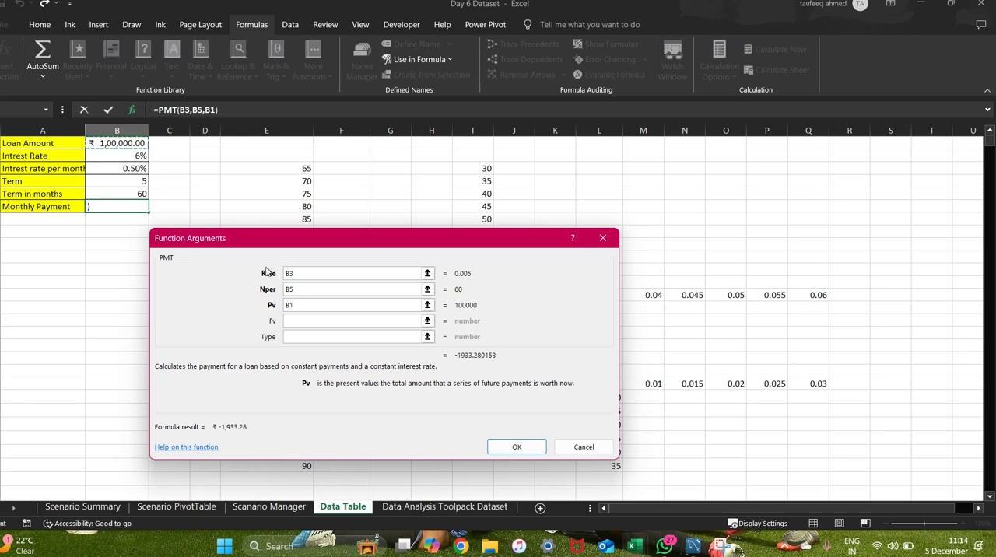
left_click(518, 447)
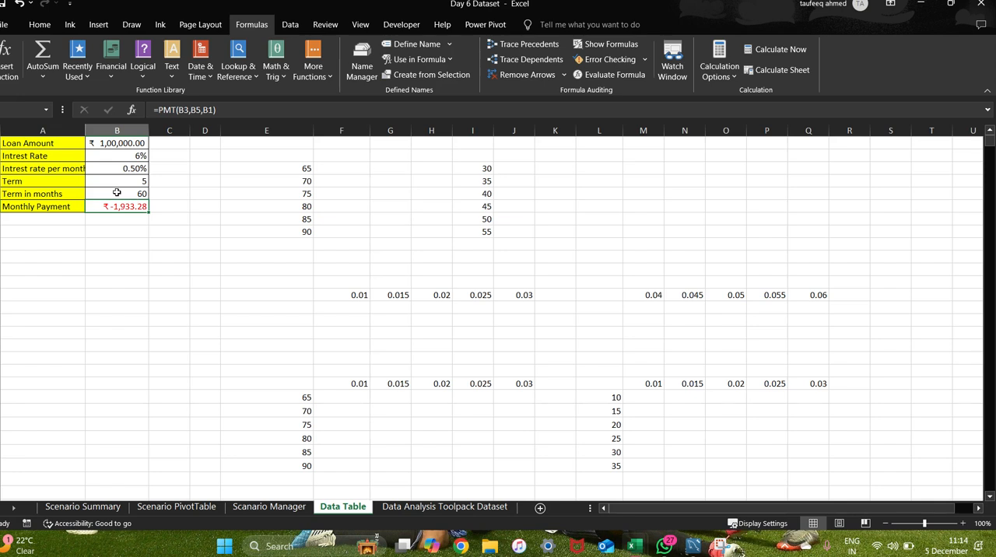
Review the Monthly Payment formula and check the Google Meet call for participant responses, returning to the workbook each time.
left_click(117, 217)
left_click(119, 206)
key("alt+Tab")
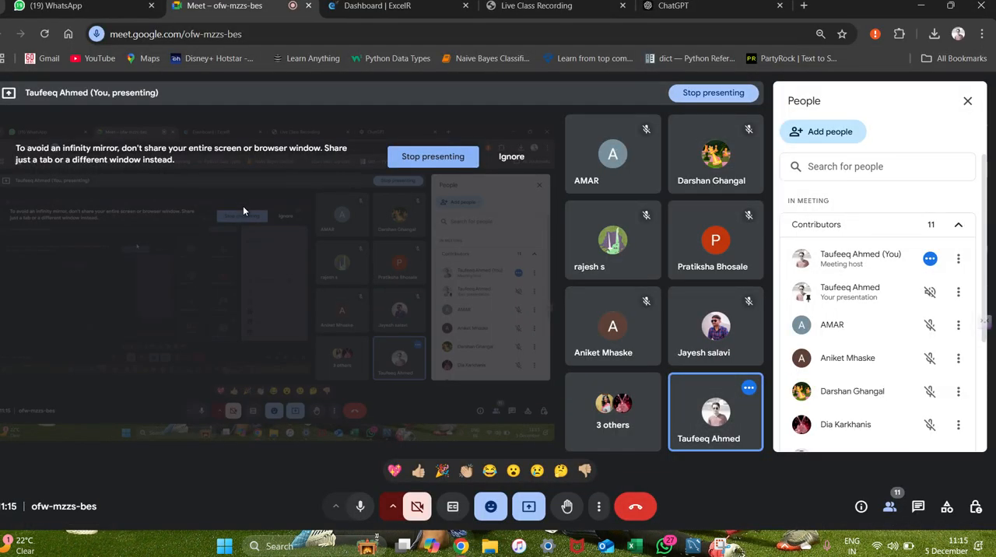
key("alt+Tab")
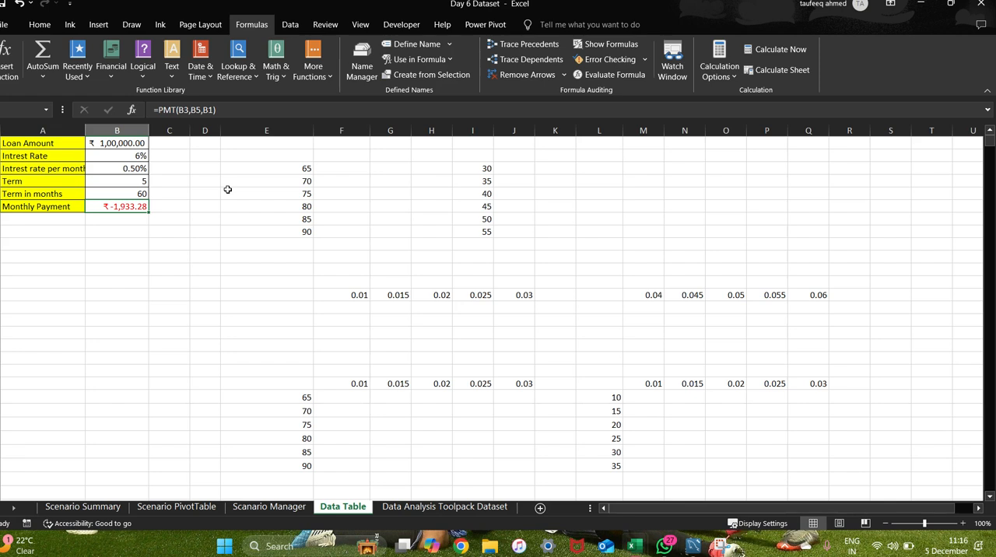
left_click(160, 206)
left_click(127, 204)
key("alt+Tab")
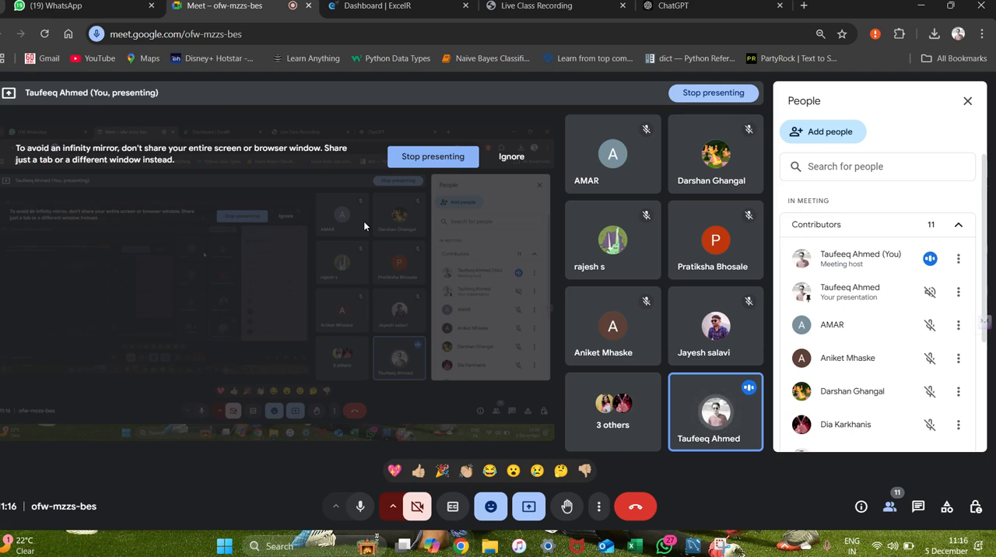
key("alt+Tab")
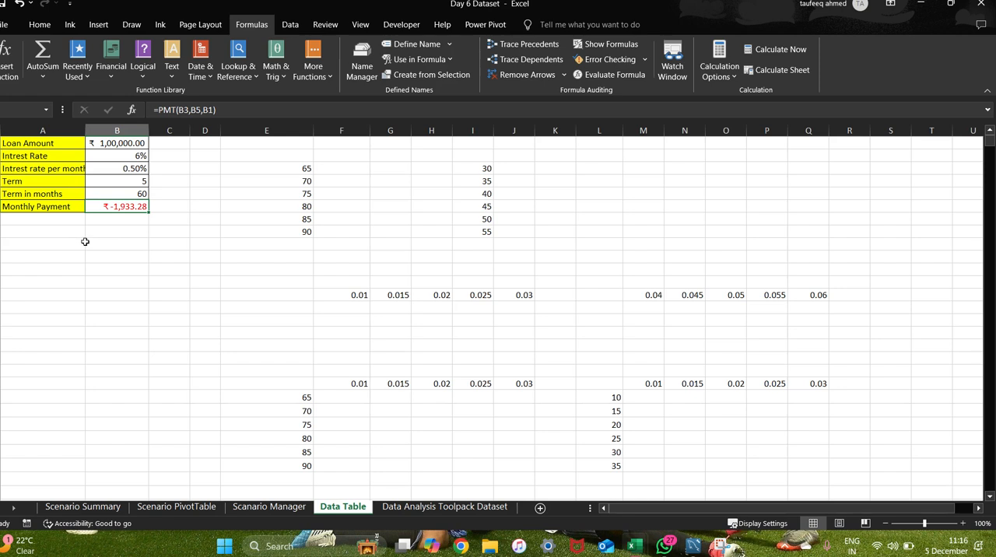
left_click(62, 243)
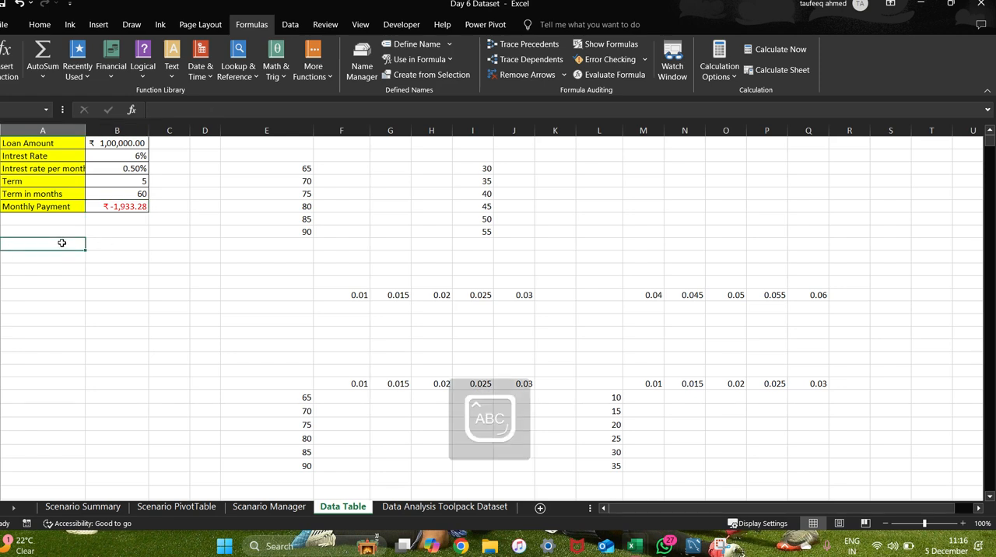
type("Dep")
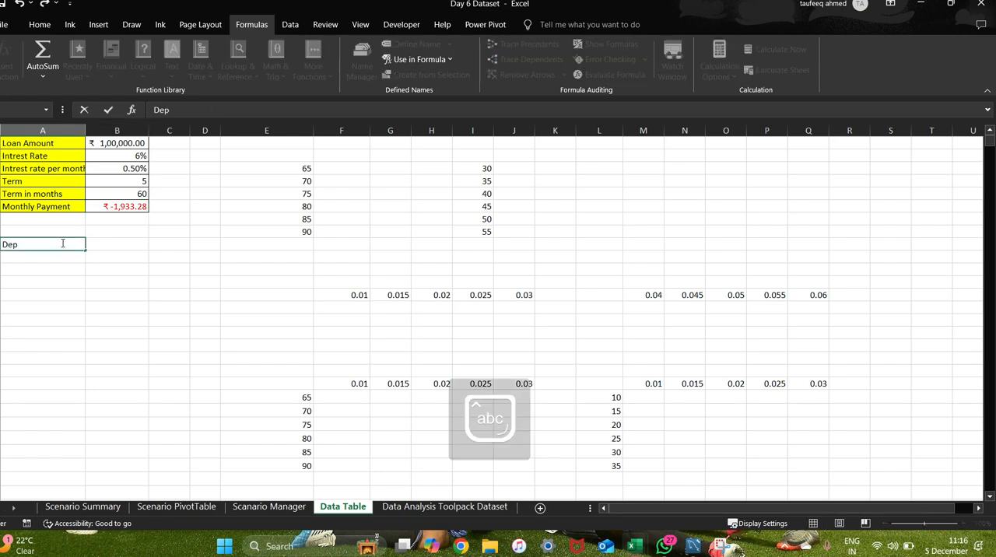
key("BackSpace")
key("BackSpace")
key("BackSpace")
key("Escape")
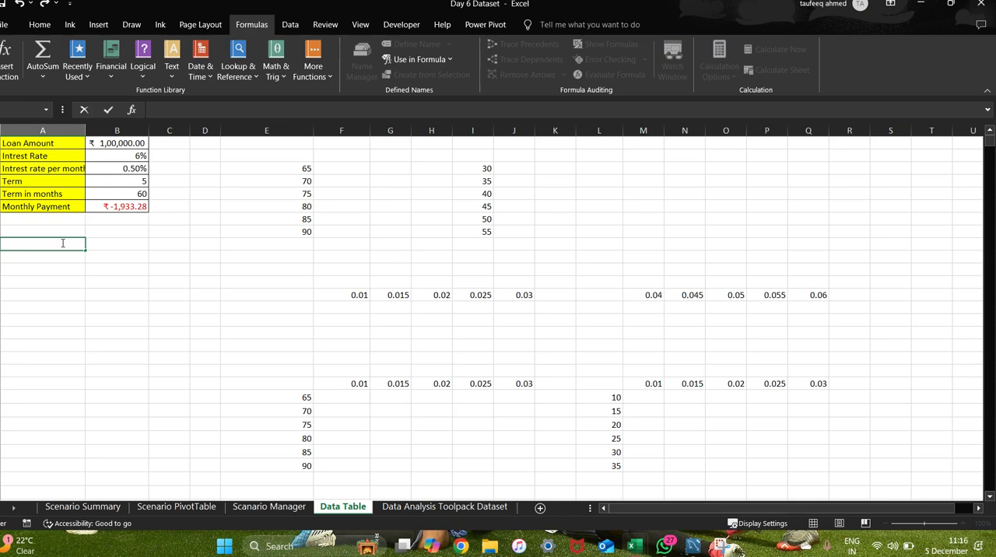
left_click(151, 267)
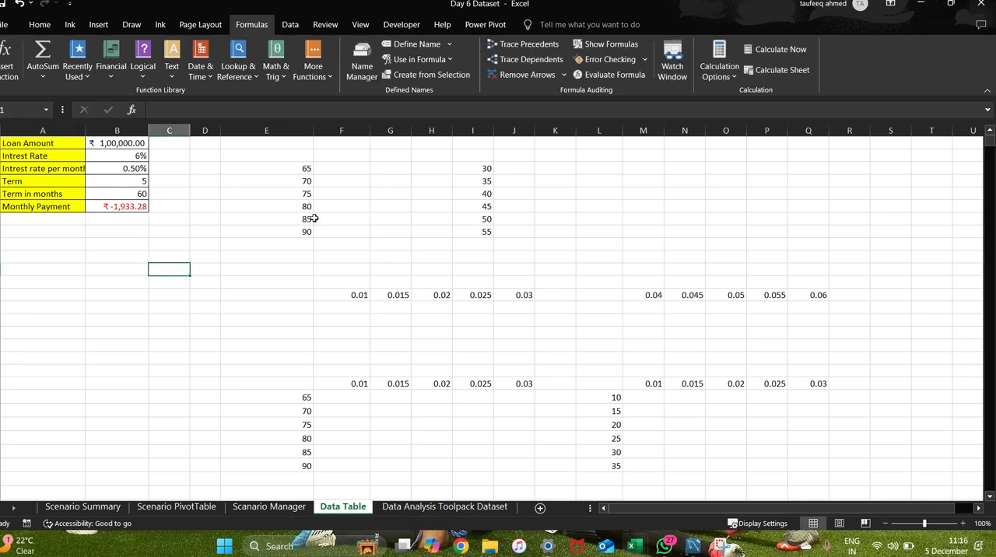
left_click(70, 246)
Switch to the Google Meet call, look through the participant list and return to the Excel workbook.
key("alt+Tab")
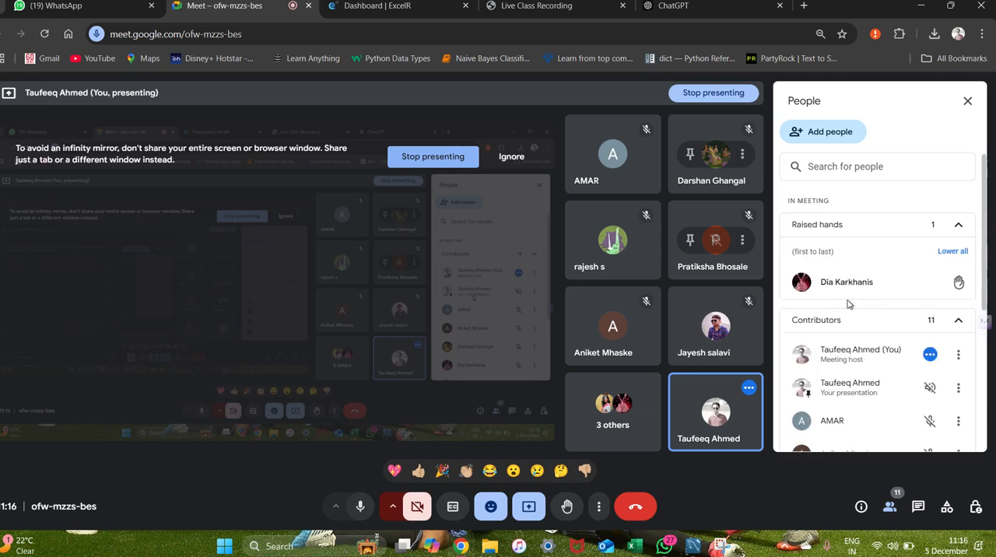
scroll(849, 305, "down", 5)
scroll(848, 305, "up", 5)
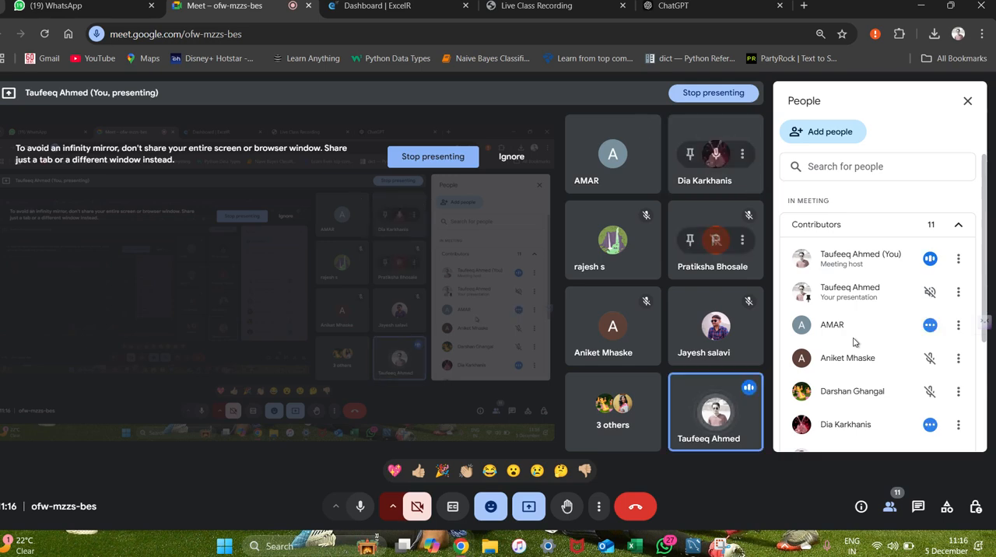
key("alt+Tab")
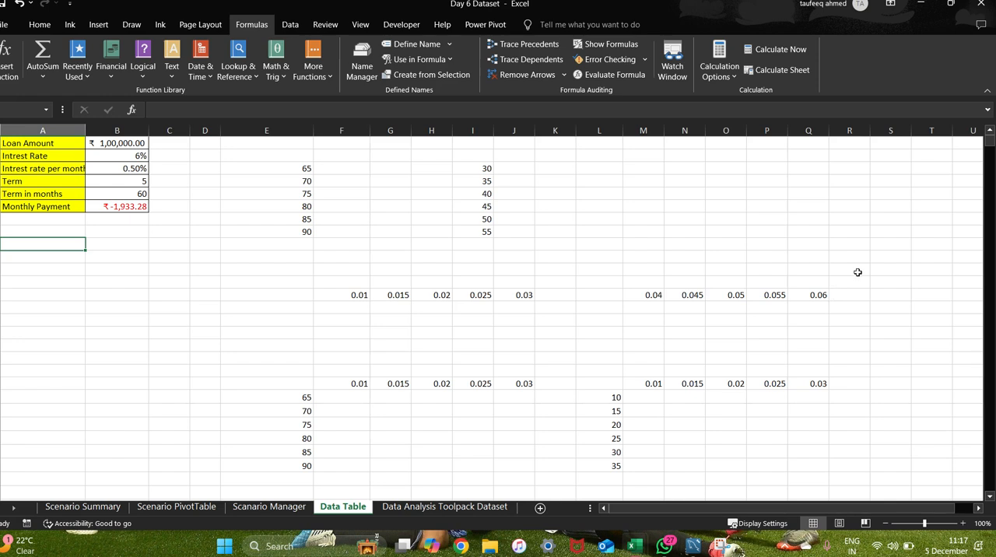
Select the Monthly Payment cell in the loan table to examine its PMT formula.
left_click(123, 255)
left_click(57, 238)
left_click(118, 219)
left_click(117, 207)
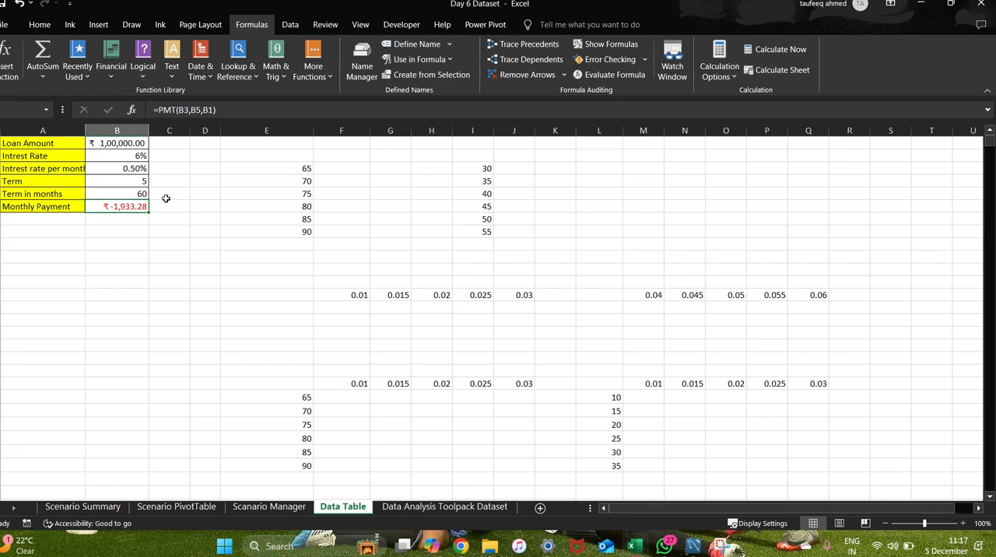
Multiply the Monthly Payment formula in B6 by -1, making it =PMT(B3,B5,B1)*-1, and reselect the cell to check it.
left_click(218, 112)
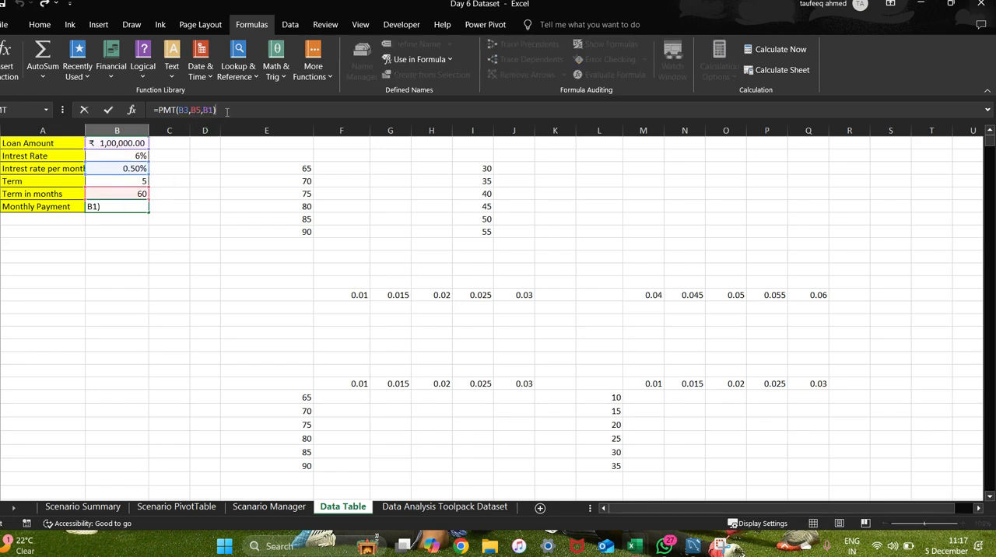
type("*-1")
key("Return")
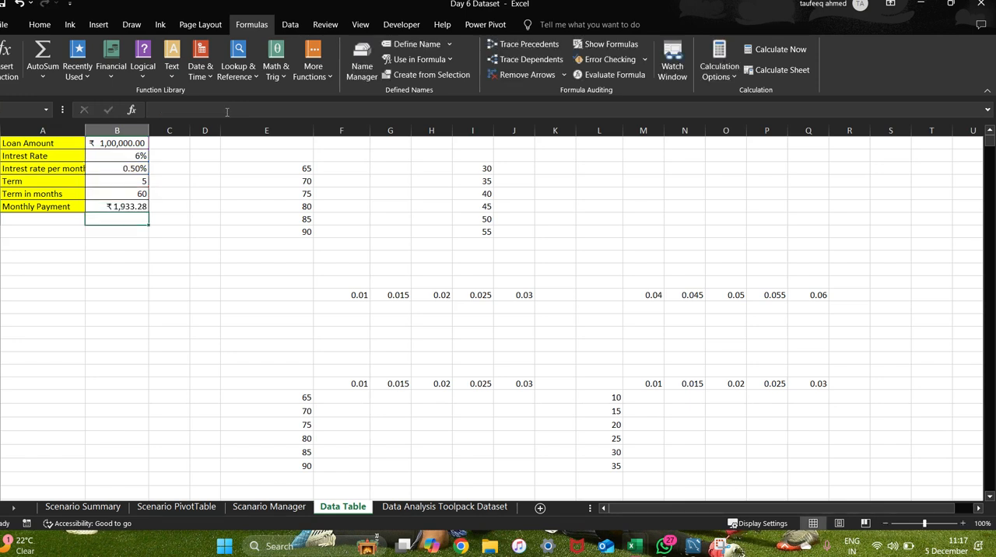
left_click(188, 232)
left_click(119, 207)
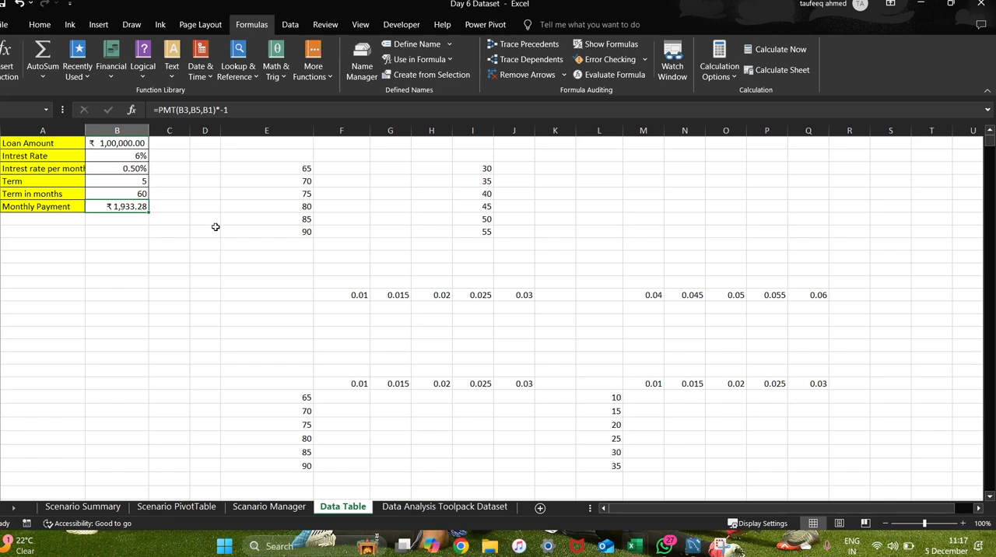
Try Term in months values of 65 and 67 in B5 to compare their effect on the monthly payment.
left_click(127, 193)
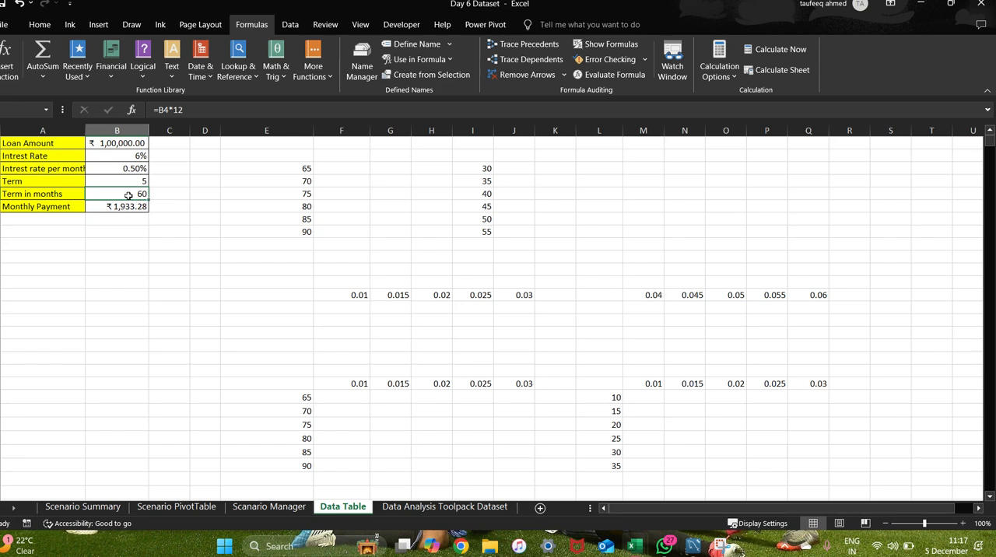
type("65")
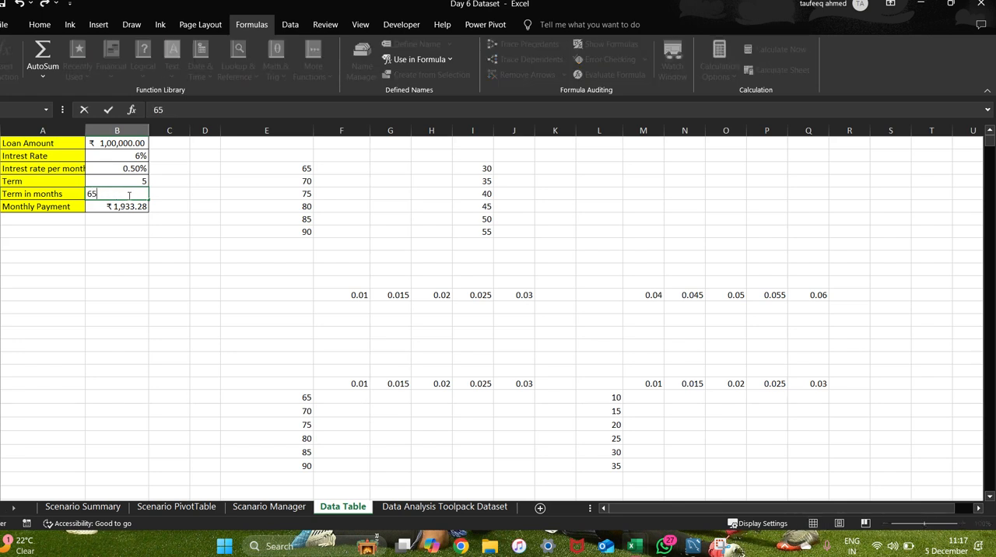
key("Return")
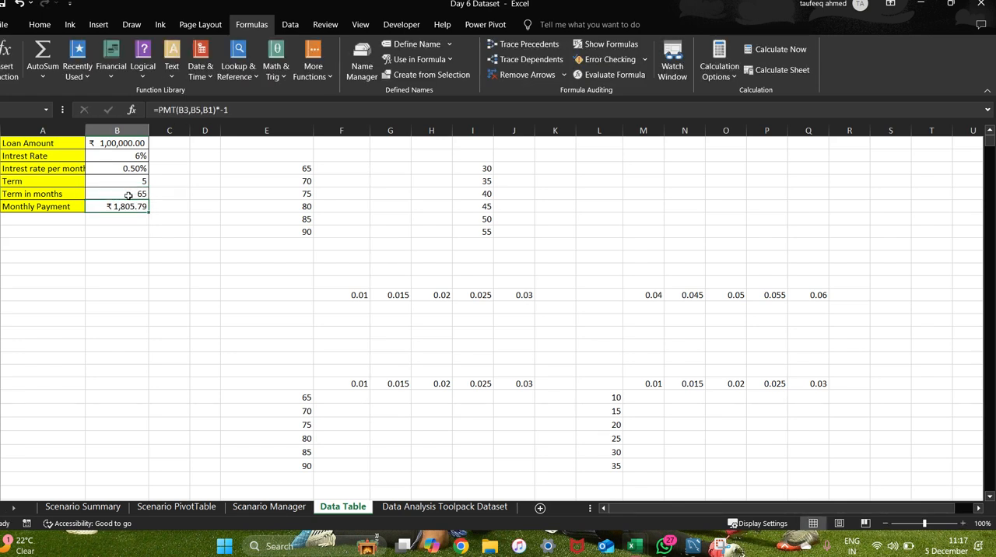
left_click(129, 195)
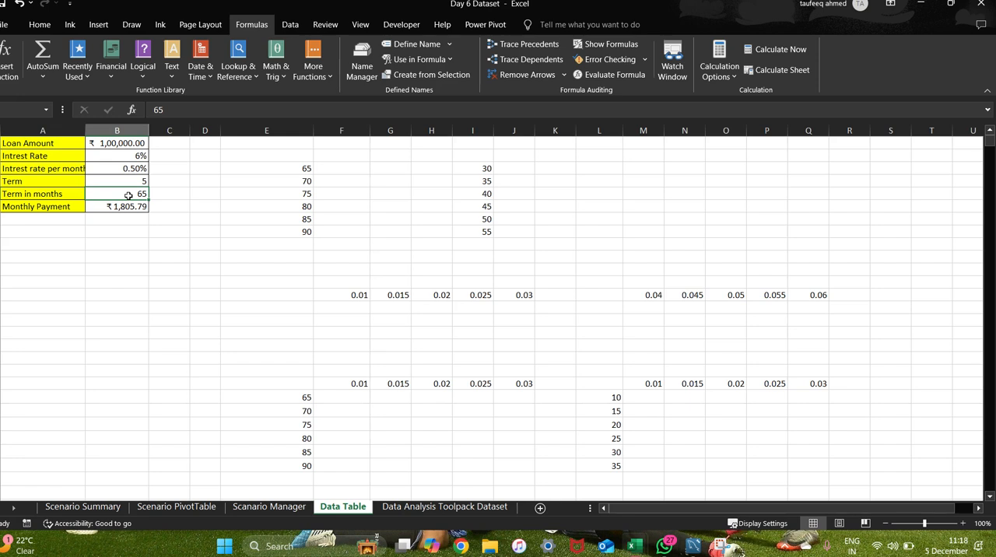
type("67")
key("Return")
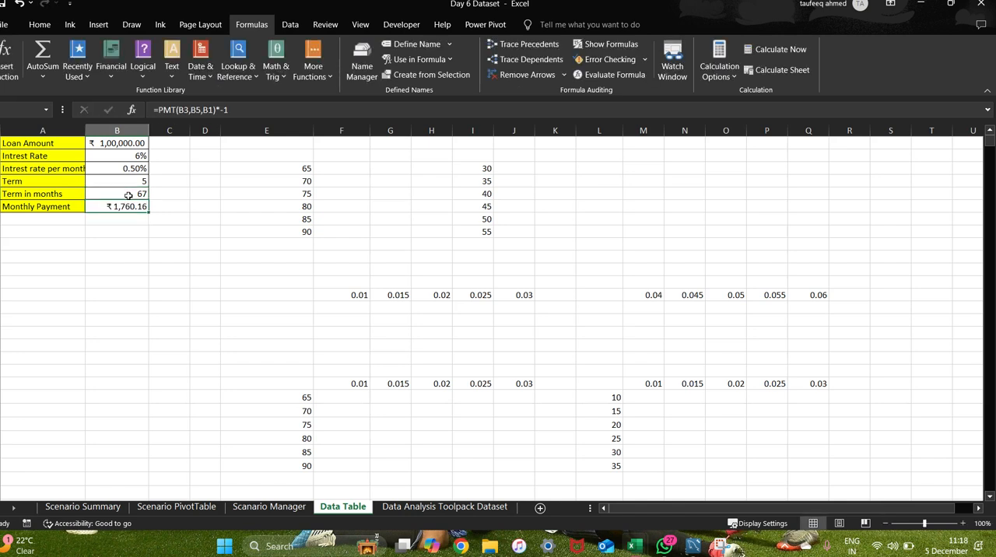
Undo both trial Term in months entries to restore the original formula in B5.
left_click(129, 196)
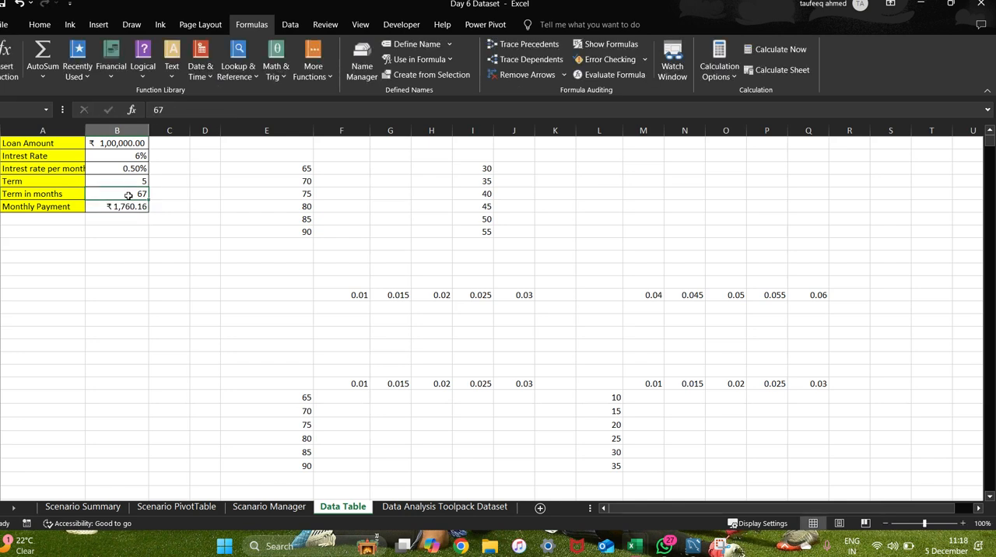
key("ctrl+z")
key("ctrl+z")
left_click(195, 205)
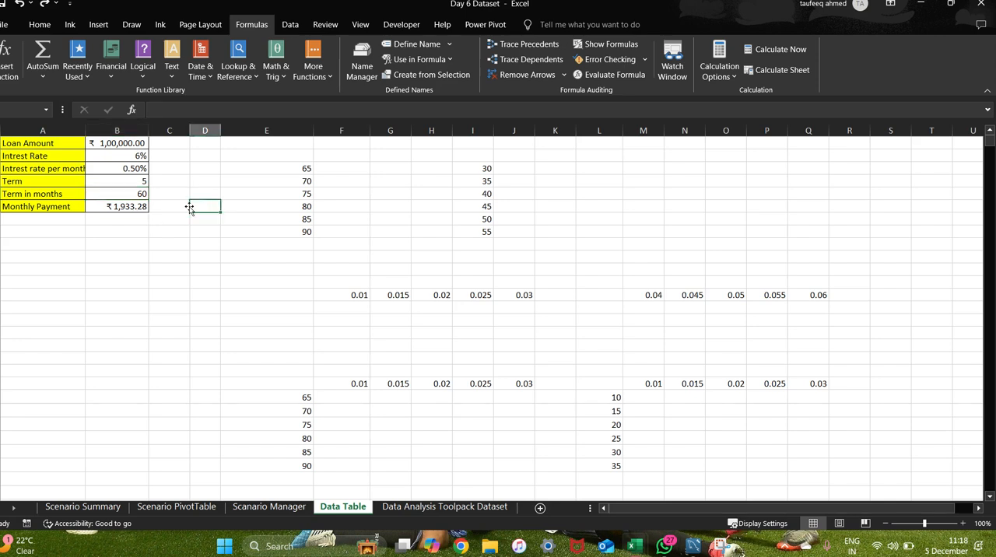
Examine the Term in months cell and its formula as the input that drives the monthly payment.
left_click(129, 196)
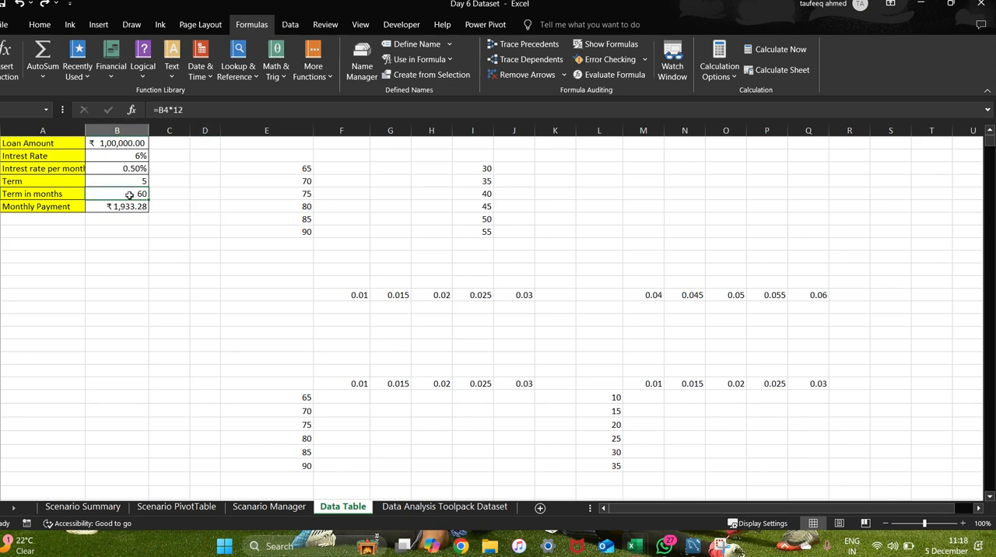
left_click(113, 230)
left_click(118, 195)
left_click(141, 240)
left_click(132, 194)
left_click(134, 219)
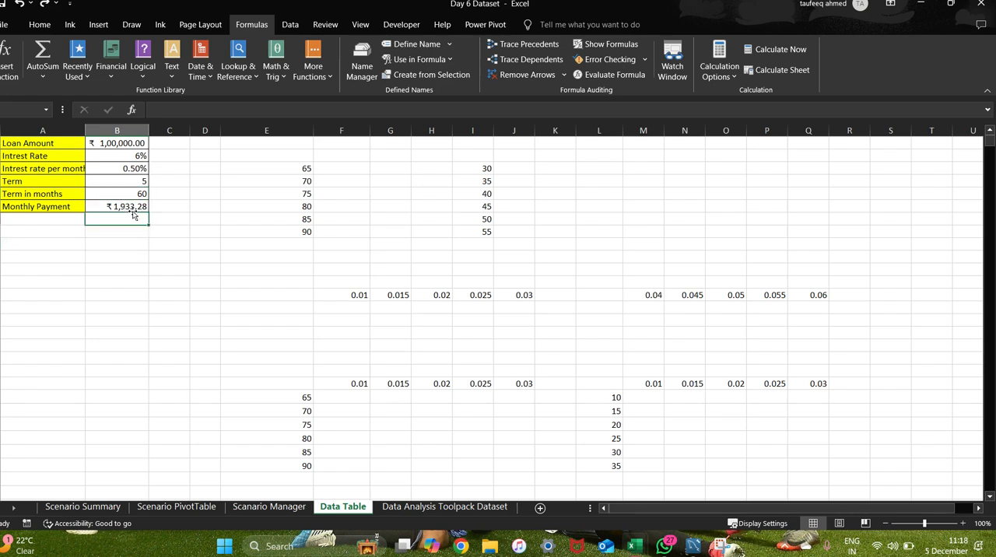
left_click(128, 196)
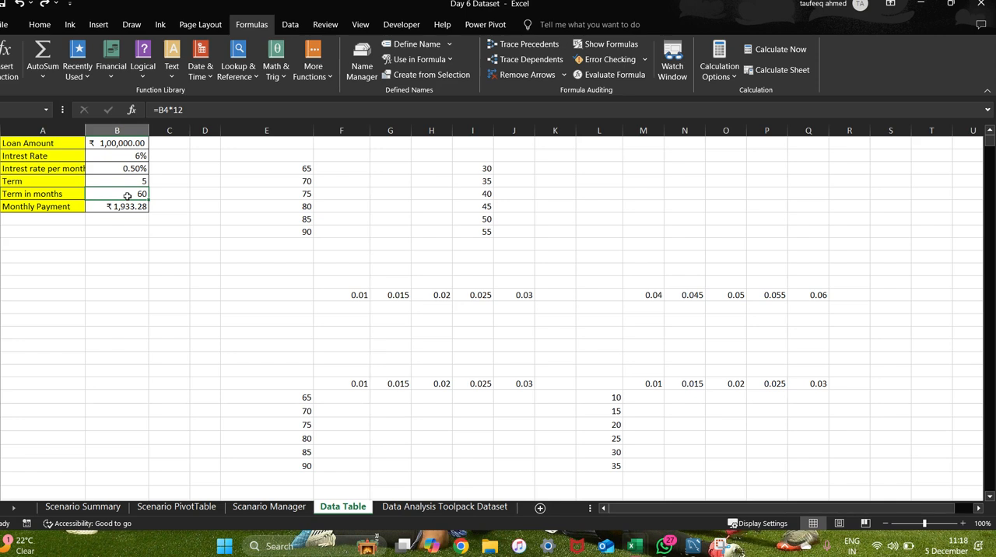
Highlight the alternative term values 65 to 90 in column E for review, switching briefly to another window and back.
left_click(222, 244)
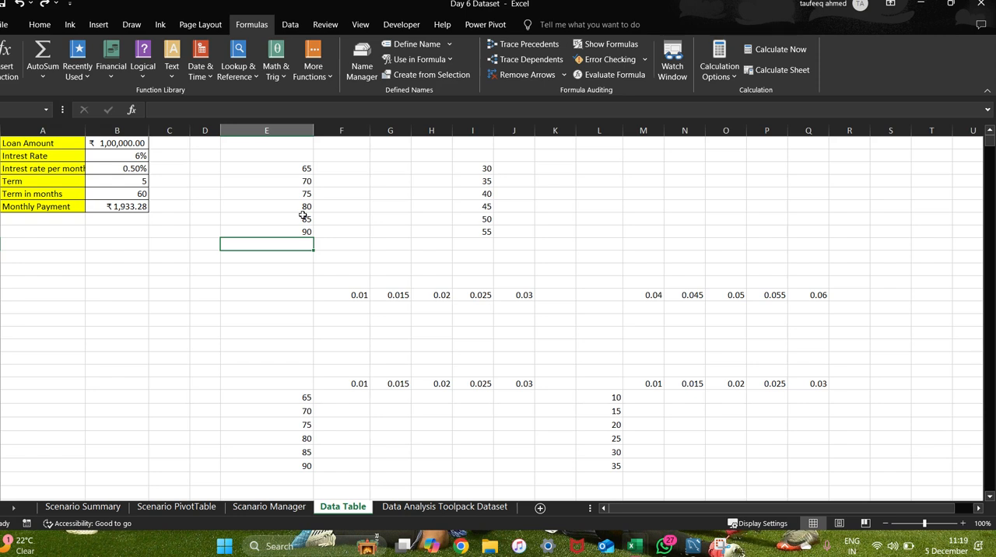
left_click(270, 273)
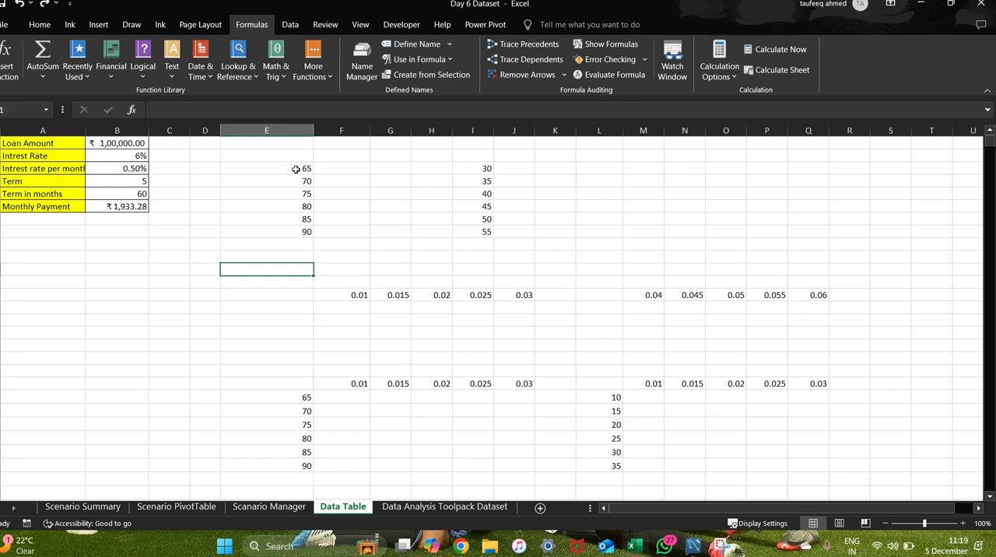
left_click_drag(295, 169, 304, 231)
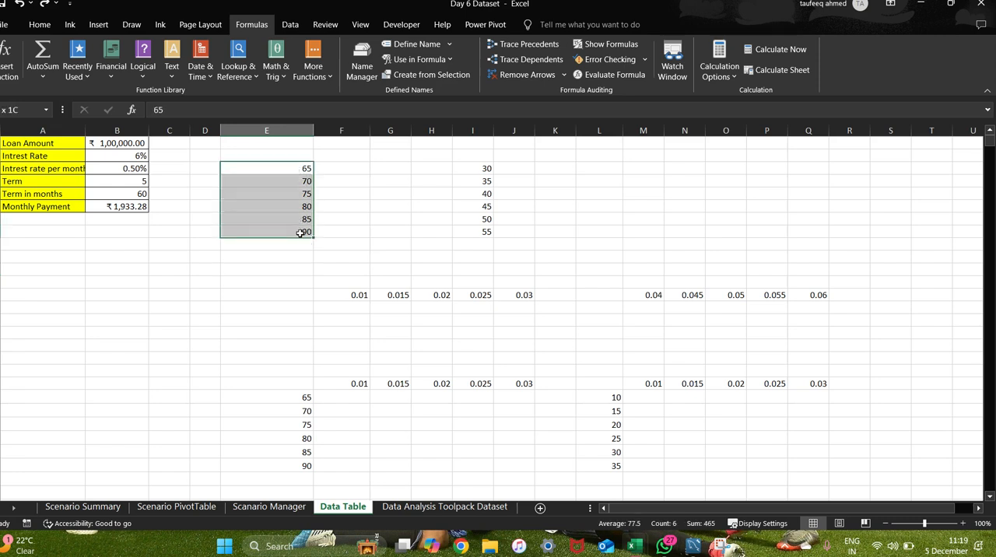
left_click(363, 203)
left_click_drag(272, 166, 271, 231)
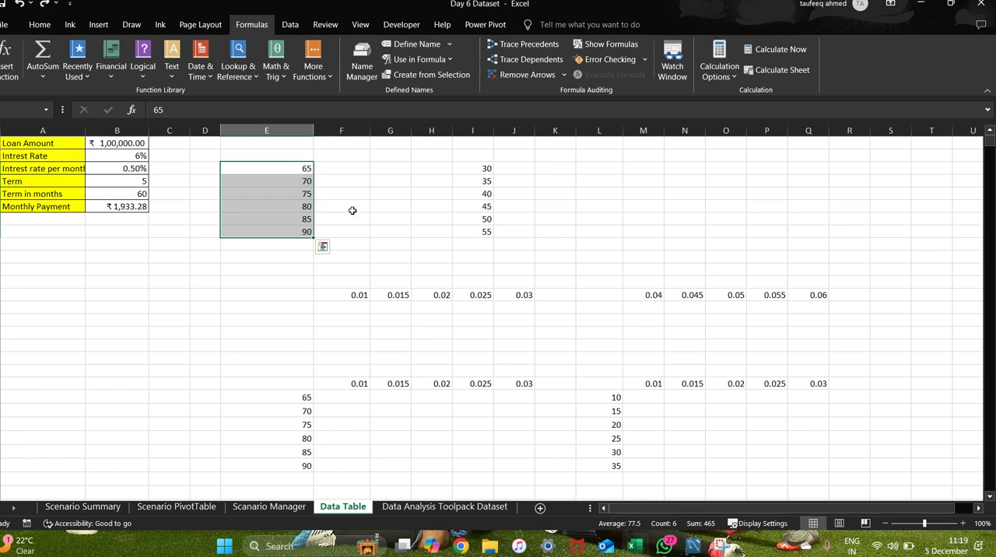
left_click(334, 181)
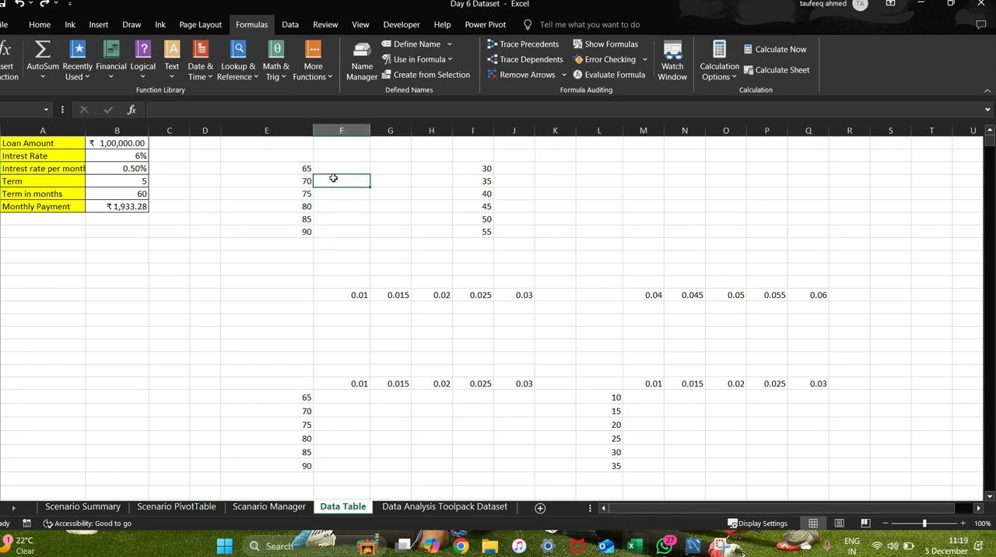
left_click(290, 167)
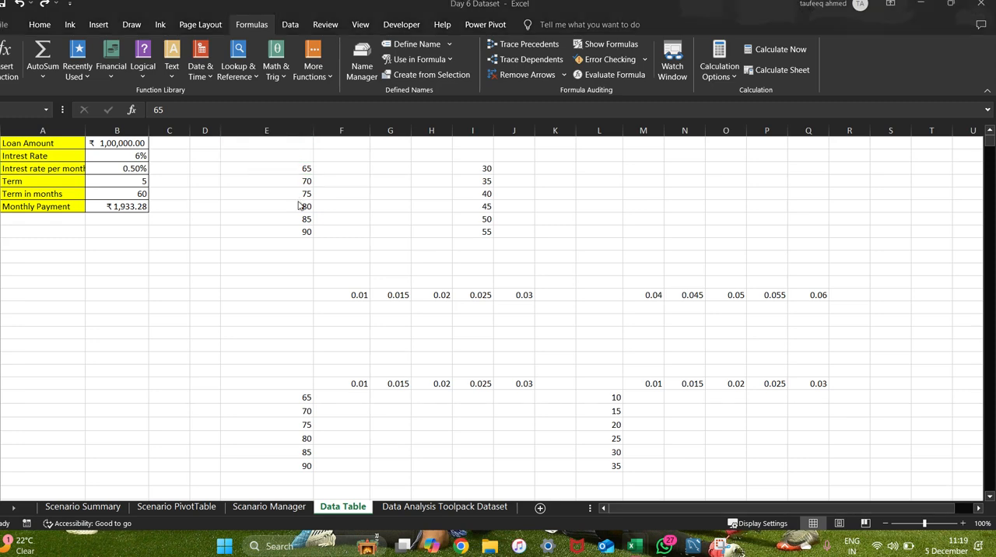
key("alt+Tab")
key("alt+Tab")
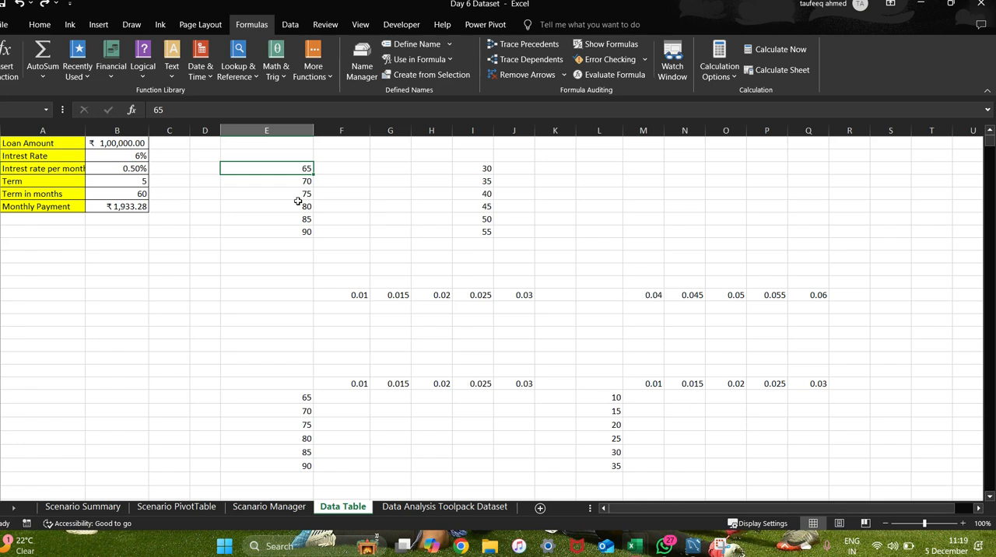
left_click(267, 247)
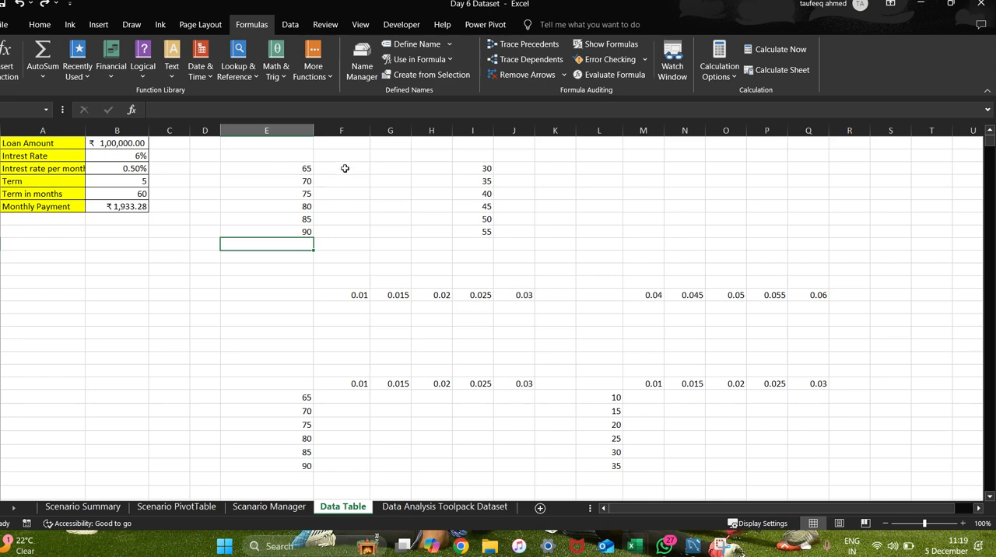
Select the range E2:F8, covering the term values 65 to 90 and the blank column beside them.
left_click_drag(270, 156, 330, 234)
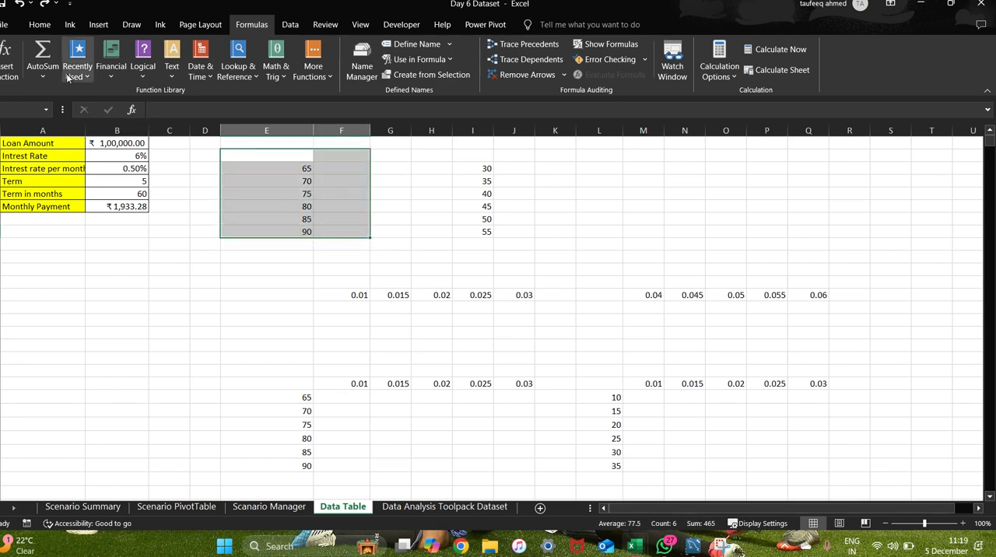
left_click(39, 25)
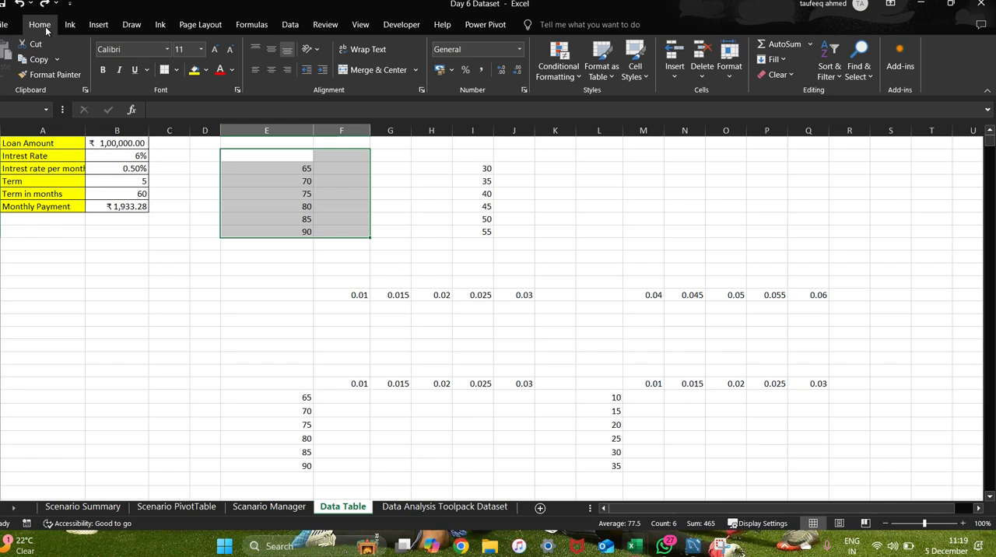
left_click(96, 28)
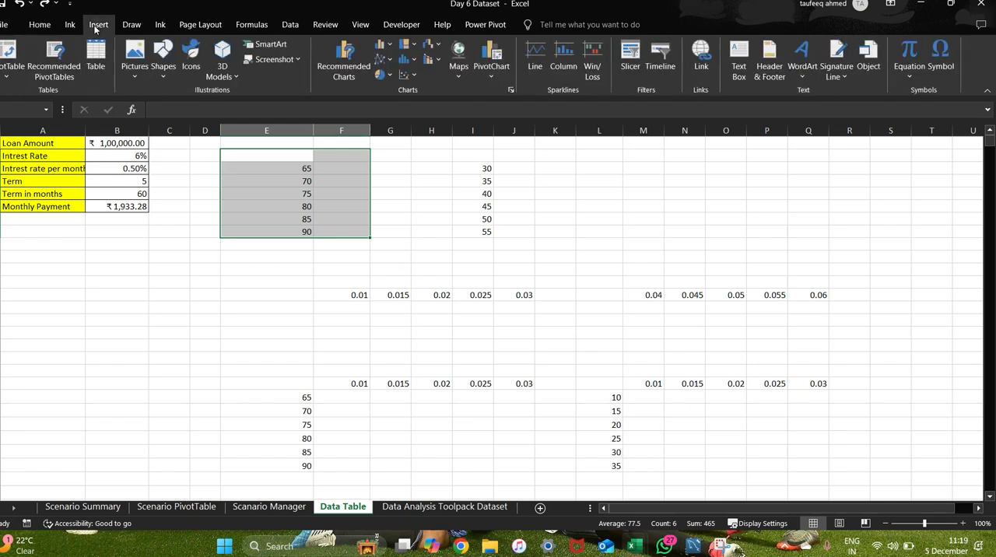
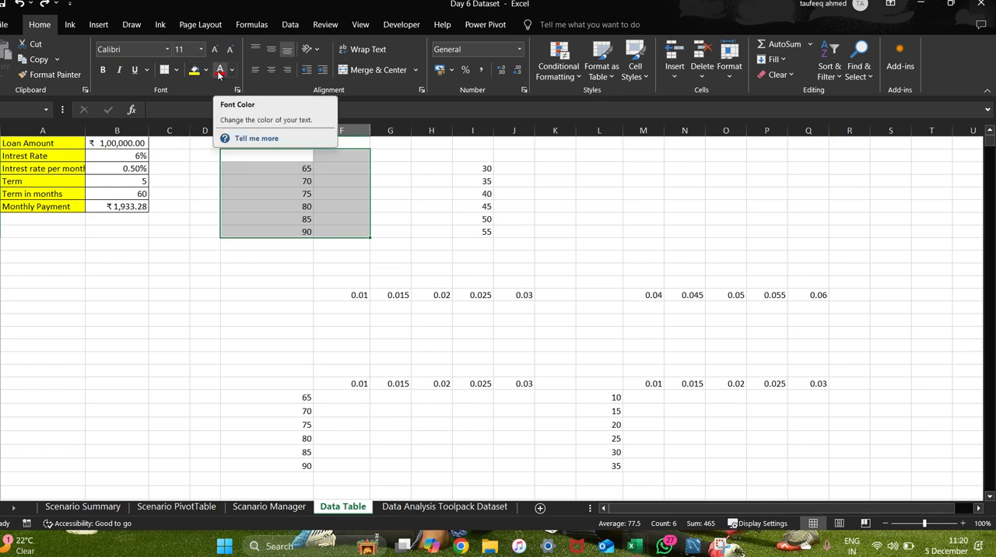
Apply all borders to the selected range E2:F8 around the term values 65 to 90.
left_click(177, 70)
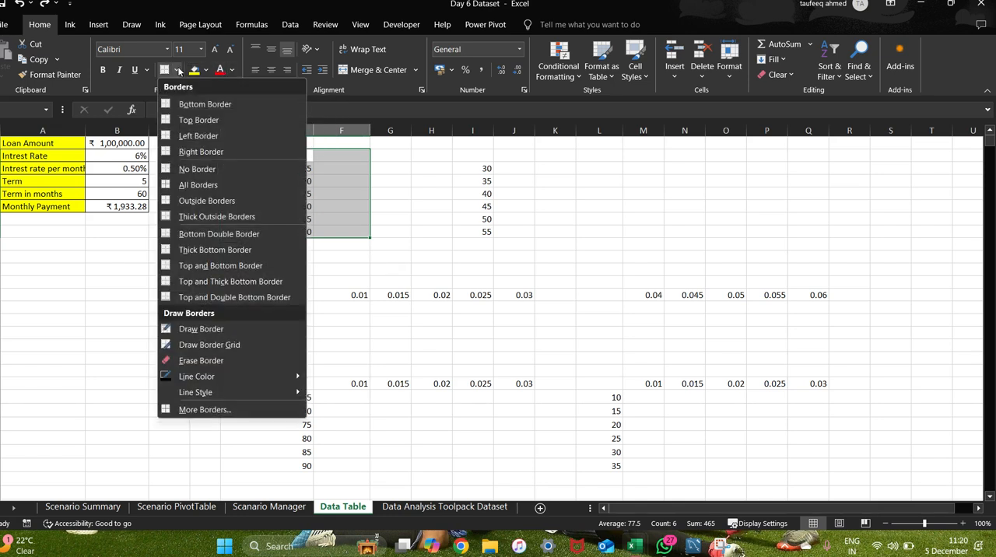
left_click(207, 184)
left_click(587, 191)
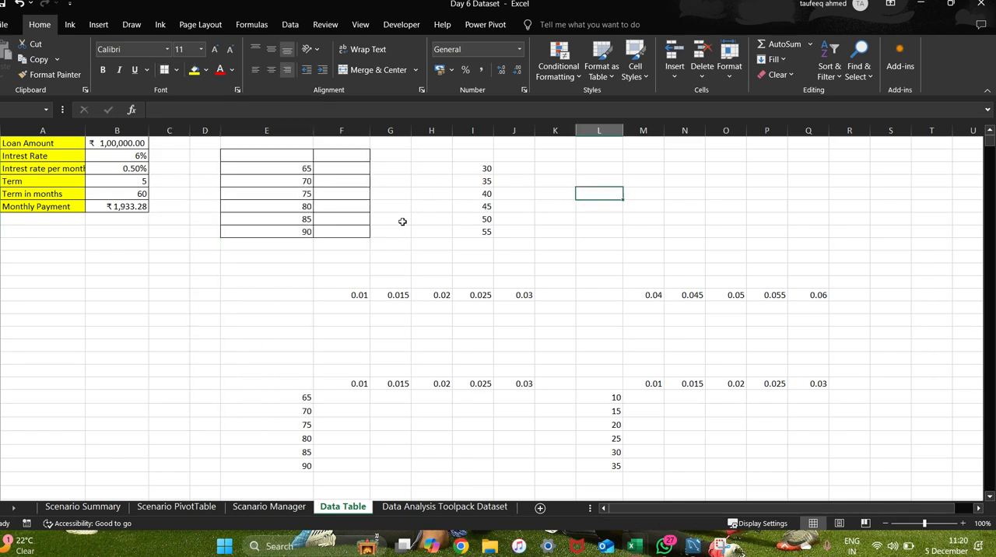
left_click(300, 258)
Link cell F2, above the blank results column, to the Monthly Payment cell with the formula =B6.
left_click(320, 156)
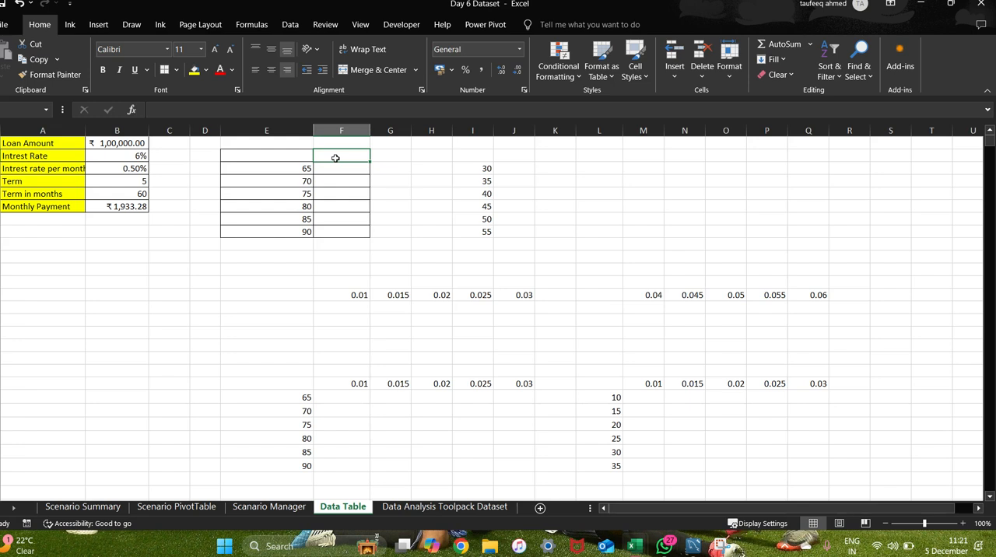
left_click(107, 206)
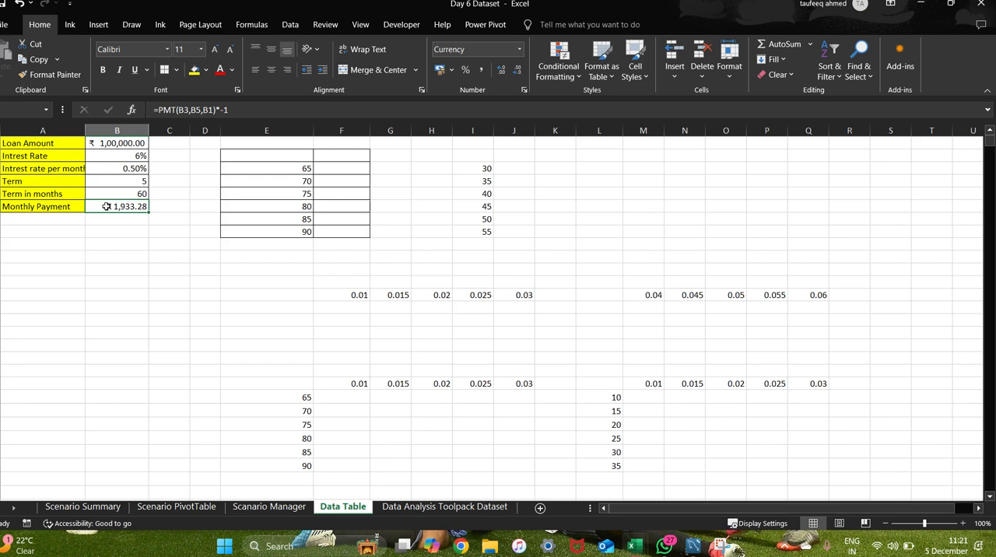
left_click(120, 241)
left_click(110, 206)
left_click(334, 155)
type("=")
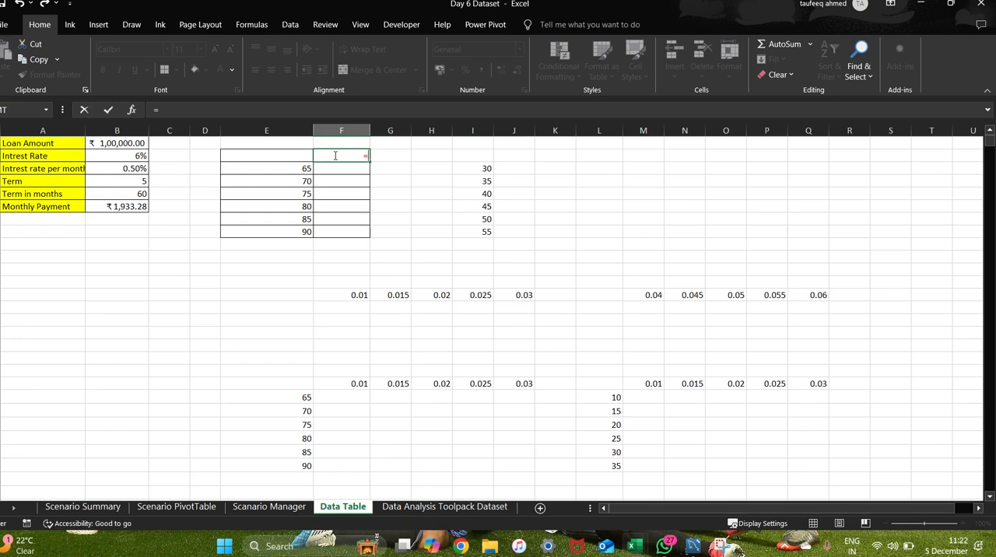
left_click(115, 208)
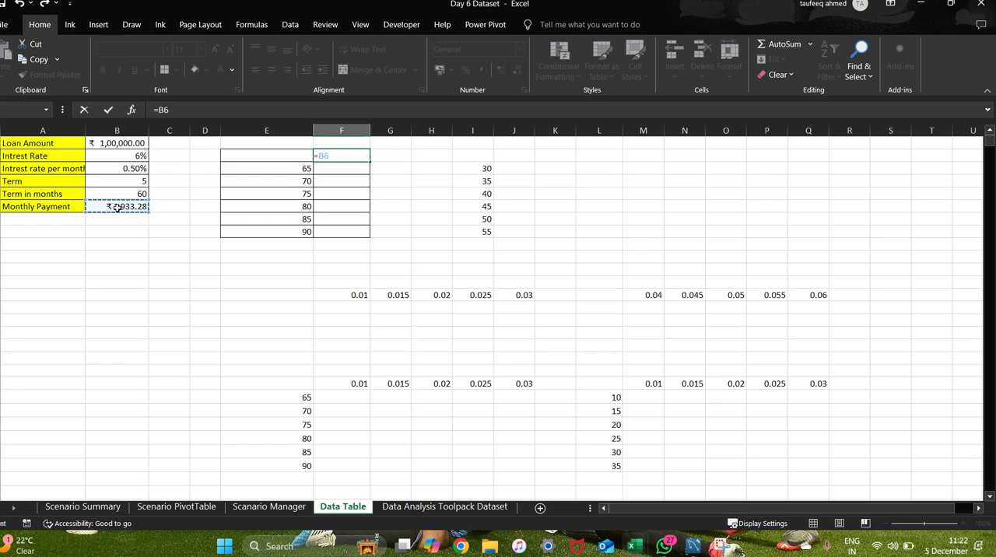
key("Return")
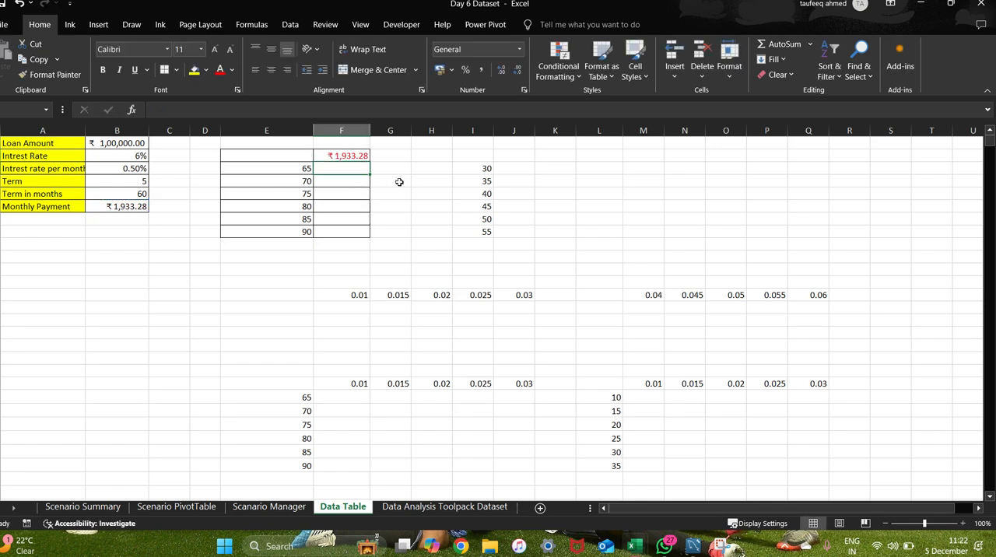
Try to create a What-If data table on E2:F8 with $B$2:$B$5 as the column input cell.
left_click(245, 245)
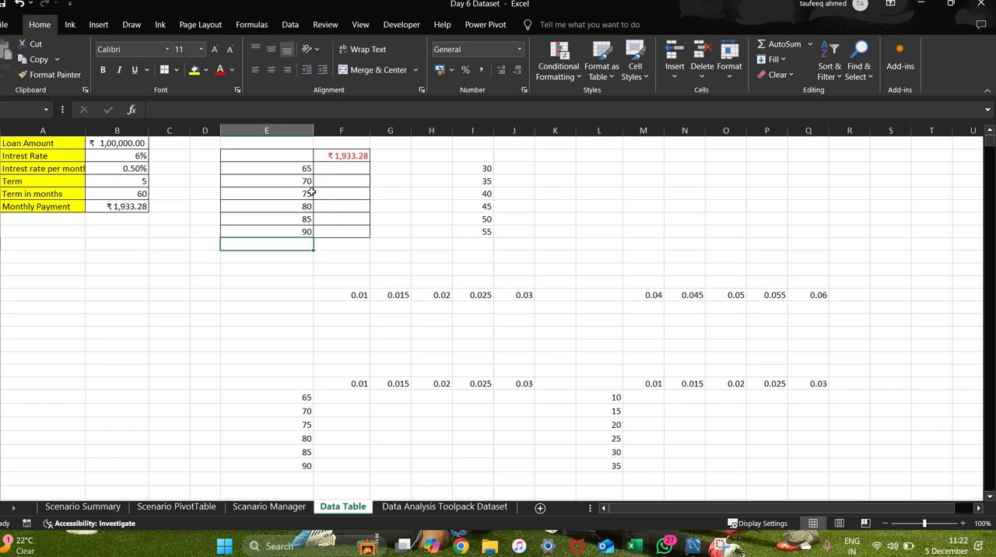
left_click_drag(265, 154, 346, 231)
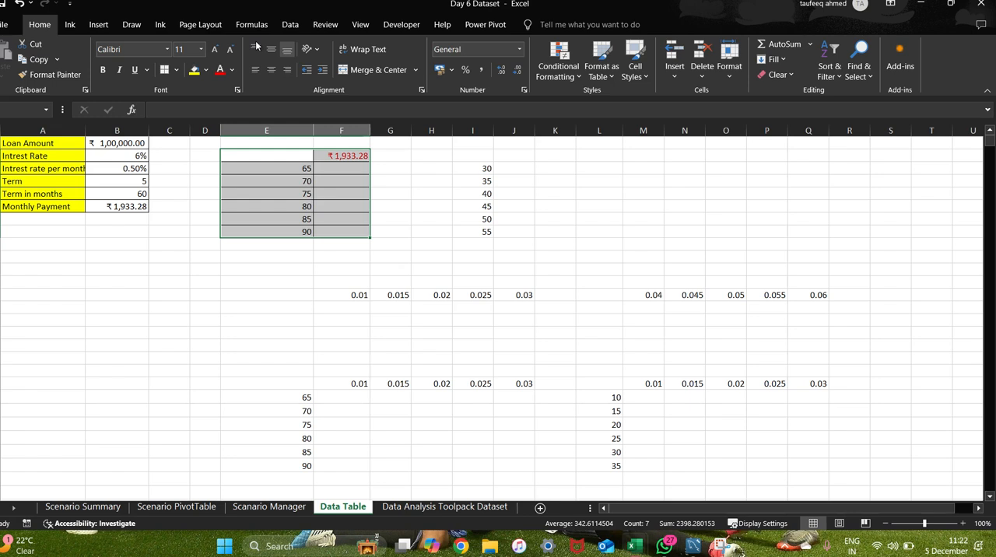
left_click(291, 24)
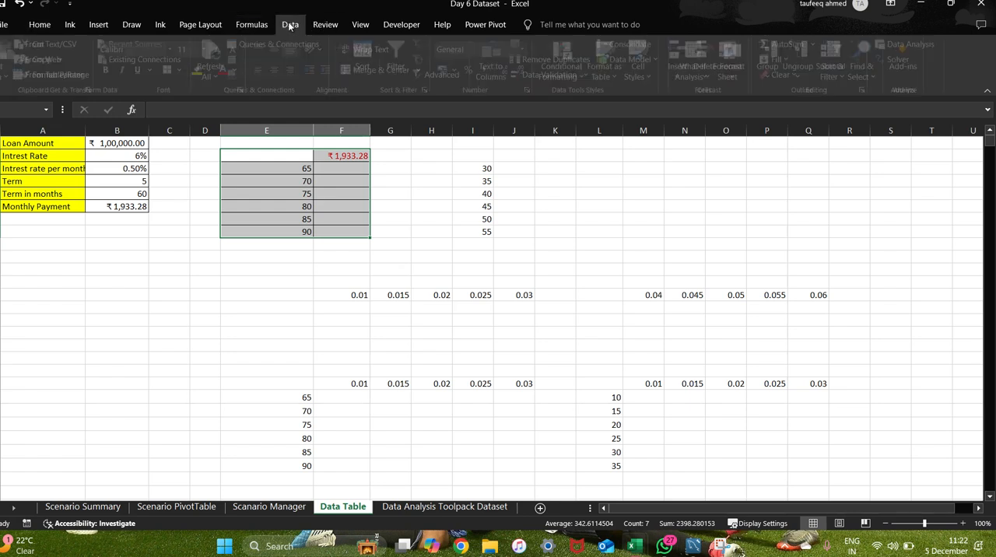
left_click(705, 75)
left_click(710, 124)
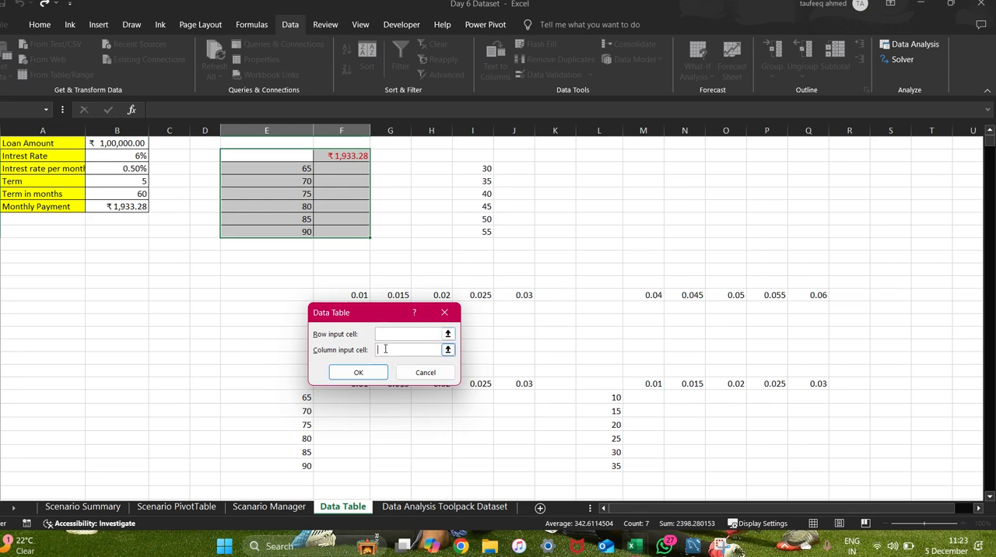
left_click(384, 350)
left_click_drag(134, 156, 139, 186)
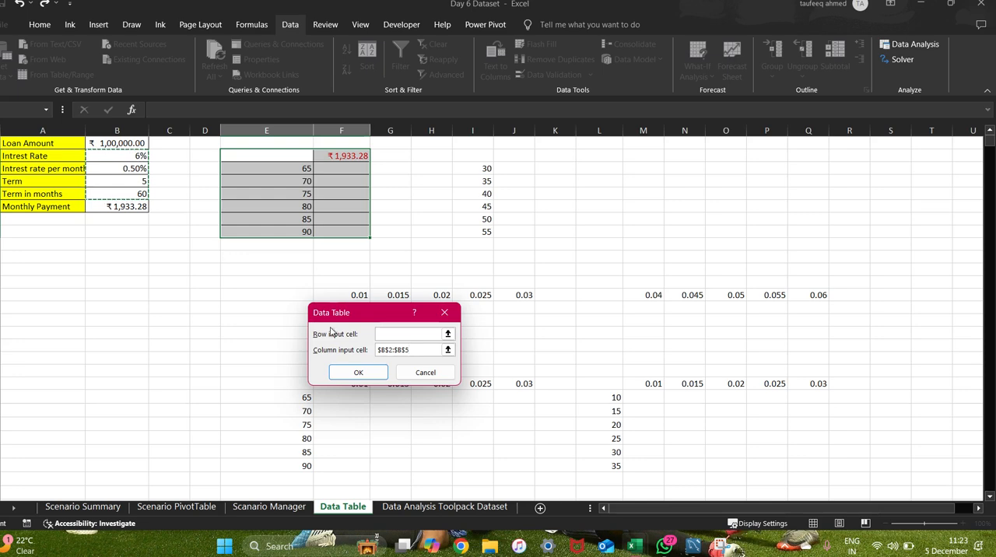
left_click(355, 374)
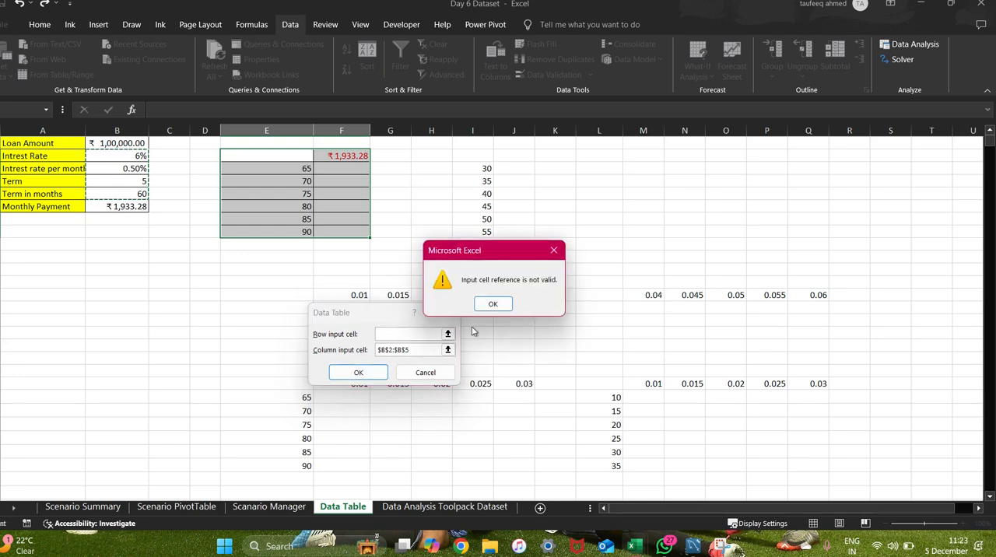
left_click(554, 250)
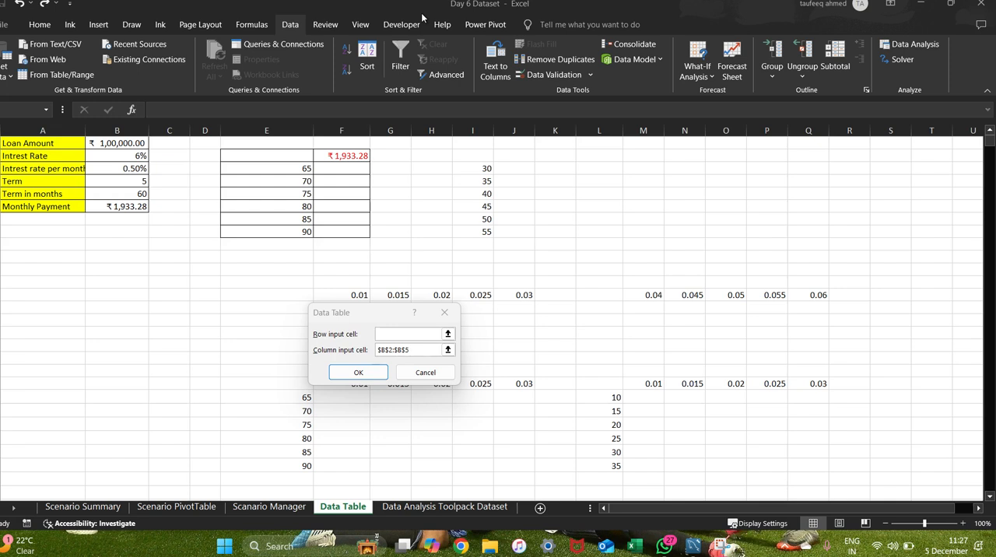
left_click(427, 374)
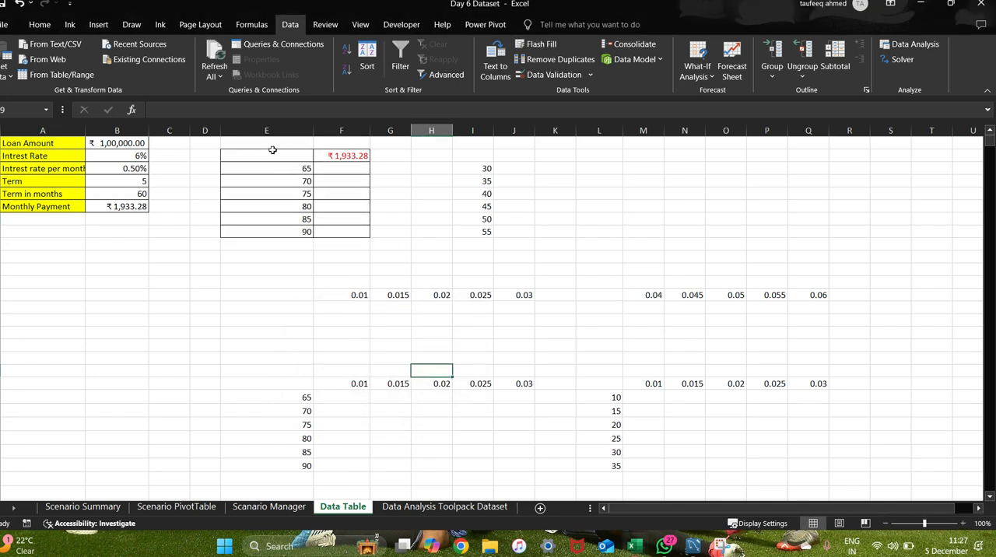
Create a What-If data table on E2:F8 with the monthly interest rate $B$3 as the column input cell.
left_click_drag(274, 152, 344, 228)
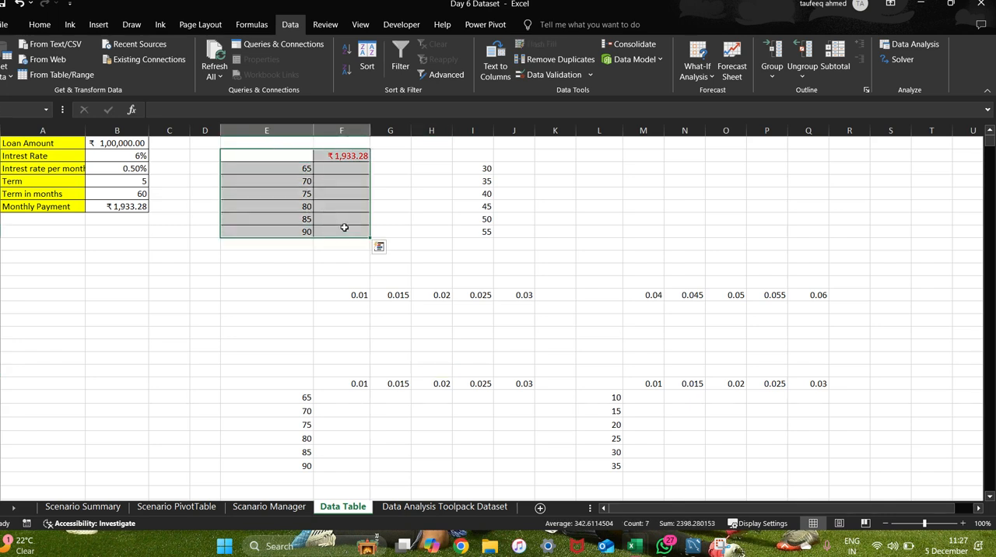
left_click(695, 76)
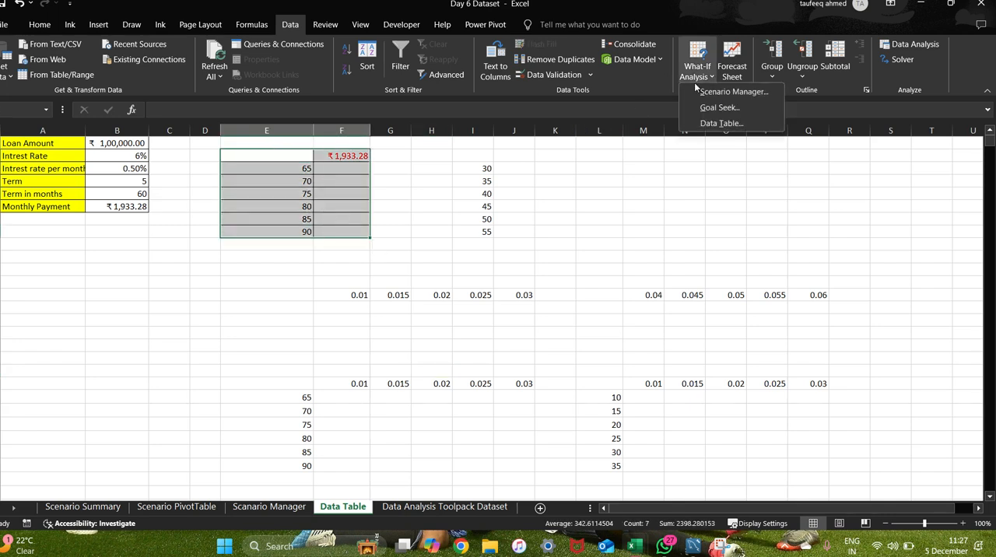
left_click(707, 126)
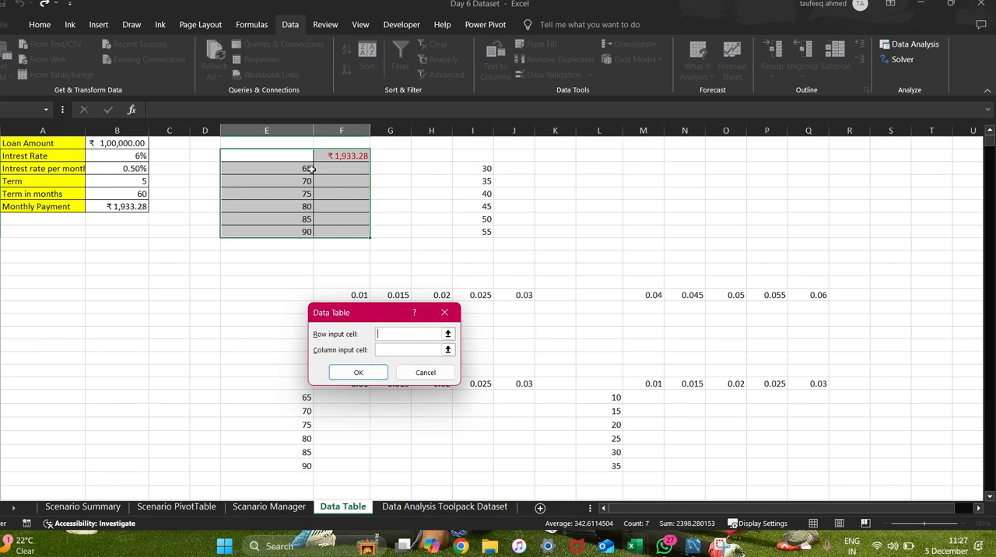
left_click(386, 351)
left_click(124, 170)
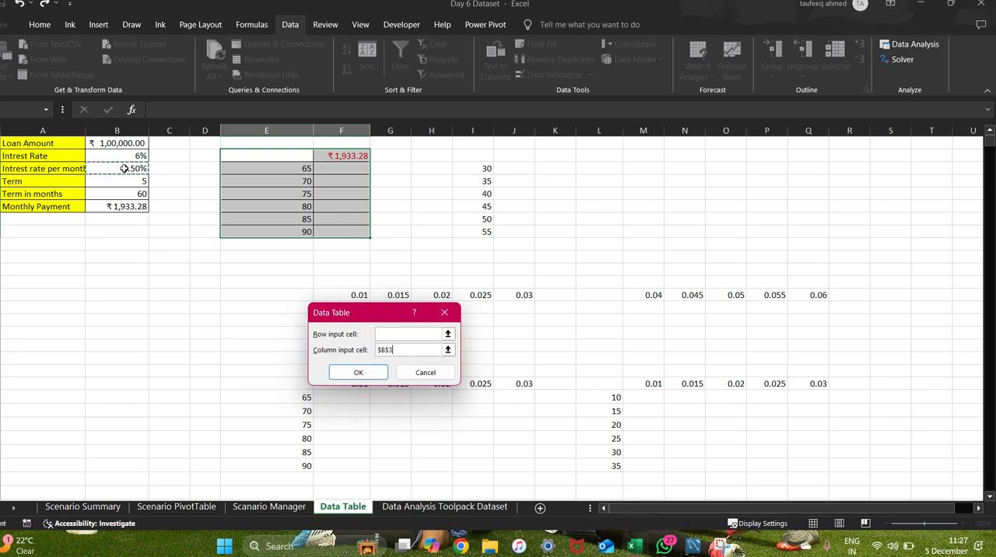
left_click(355, 373)
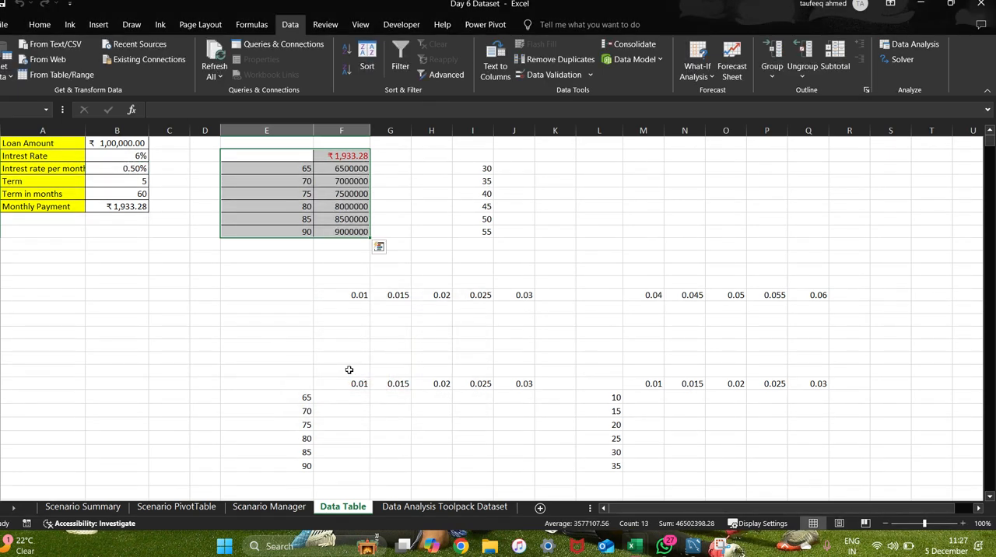
Check the data table results based on B3, then delete them from F3:F8.
left_click(341, 167)
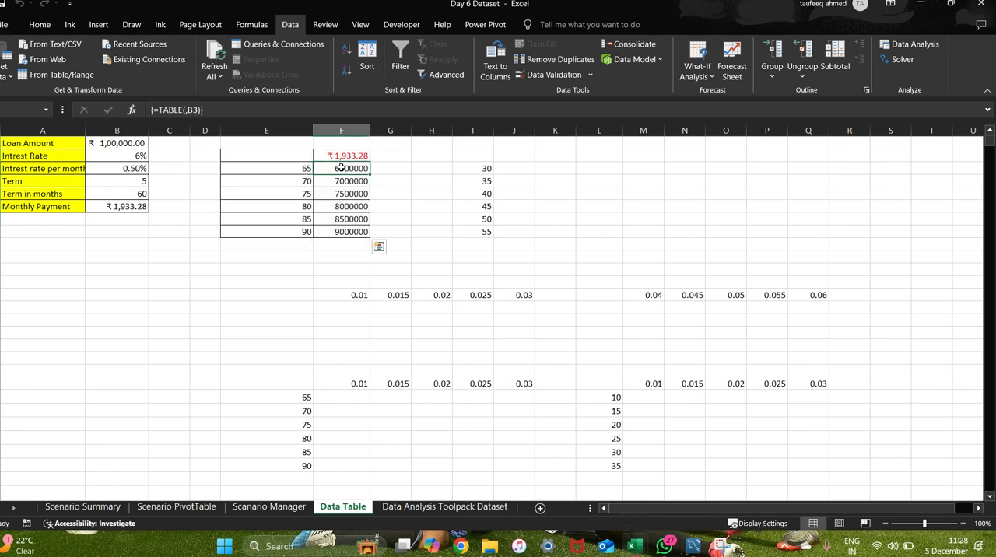
left_click_drag(341, 167, 345, 216)
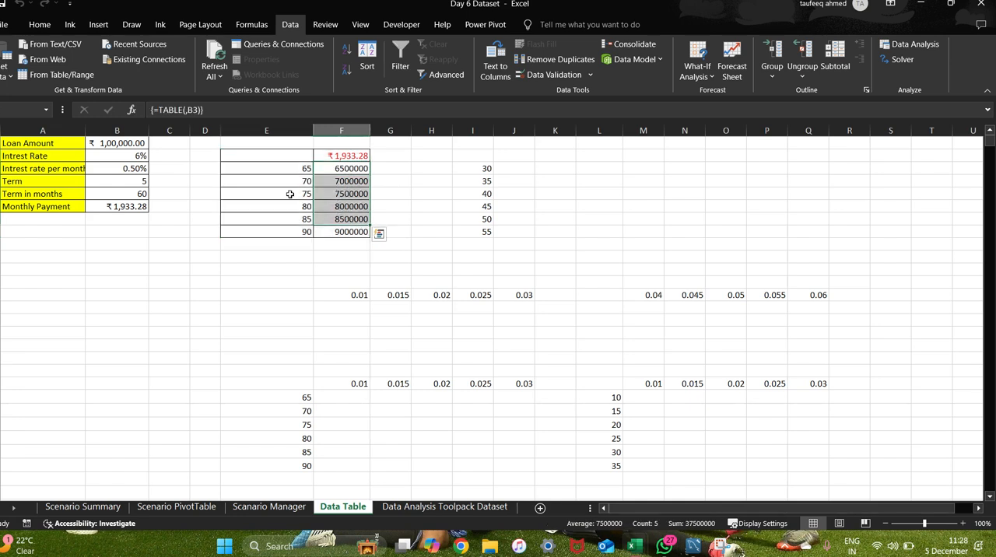
left_click(298, 281)
left_click(292, 205)
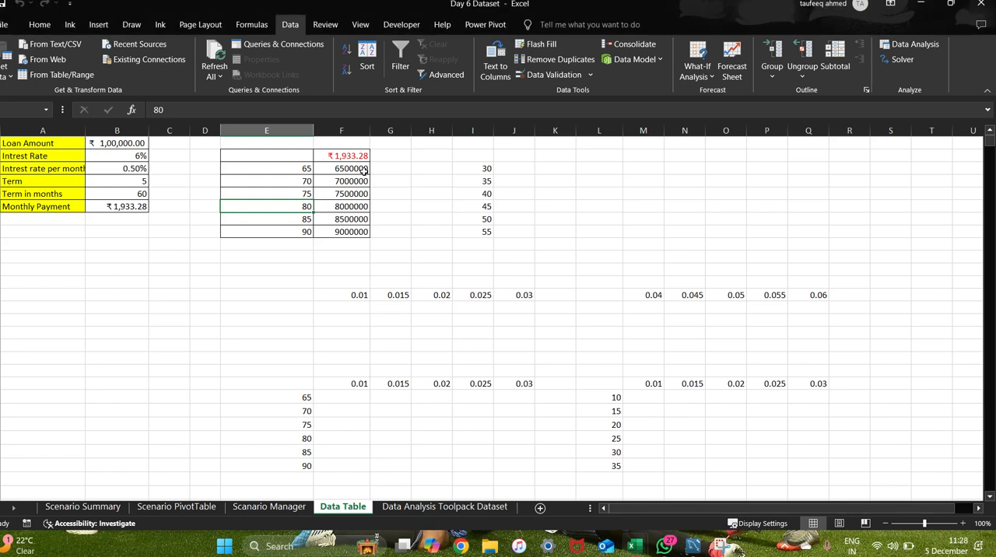
left_click_drag(361, 169, 366, 232)
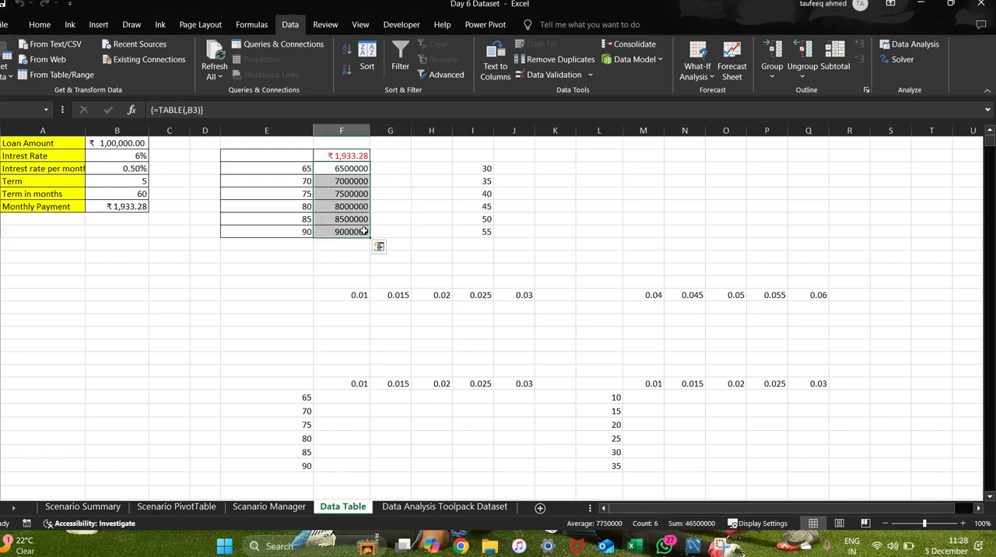
key("Delete")
left_click(290, 284)
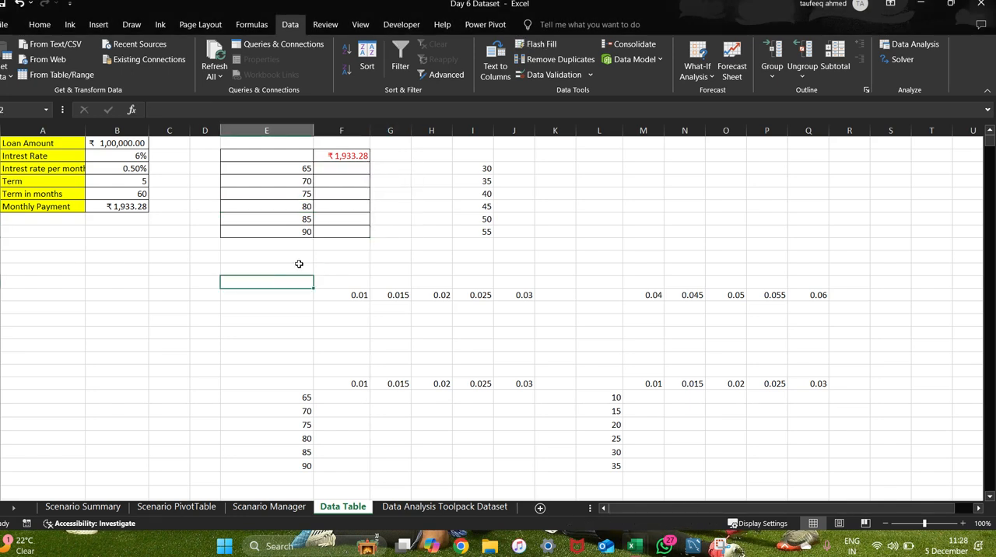
Create a What-If data table on E2:F8 with Term in months $B$5 as the column input cell, leaving the row input blank.
left_click_drag(274, 157, 366, 231)
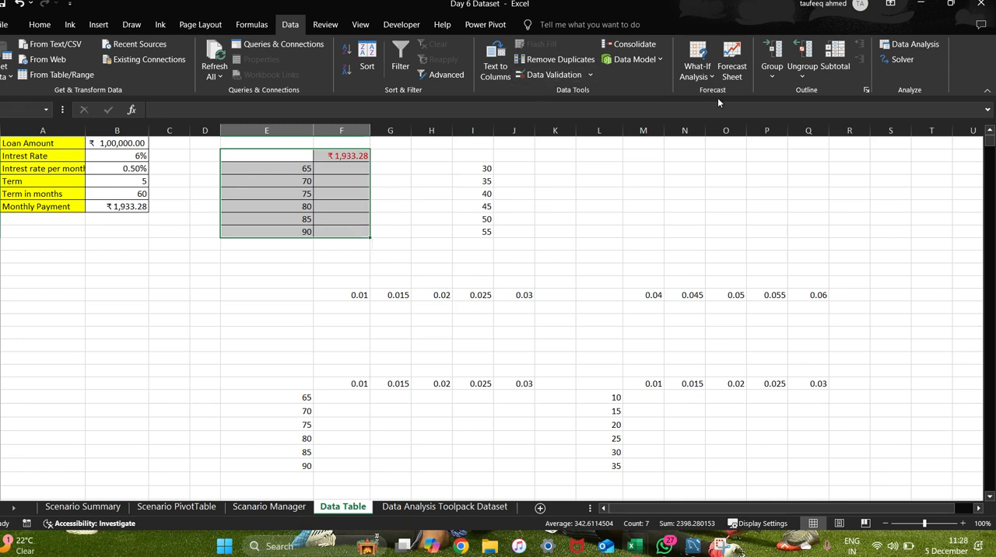
left_click(703, 70)
left_click(719, 121)
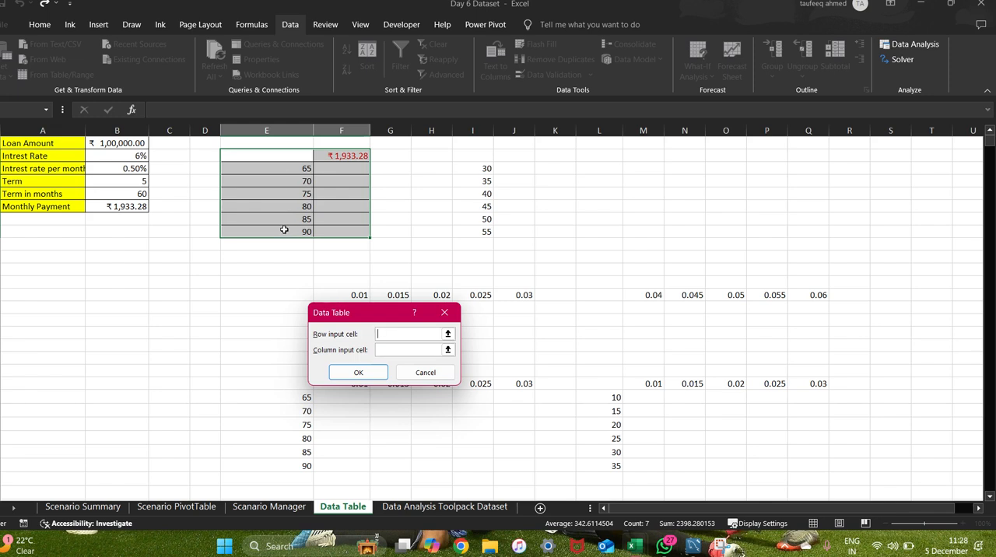
left_click(117, 191)
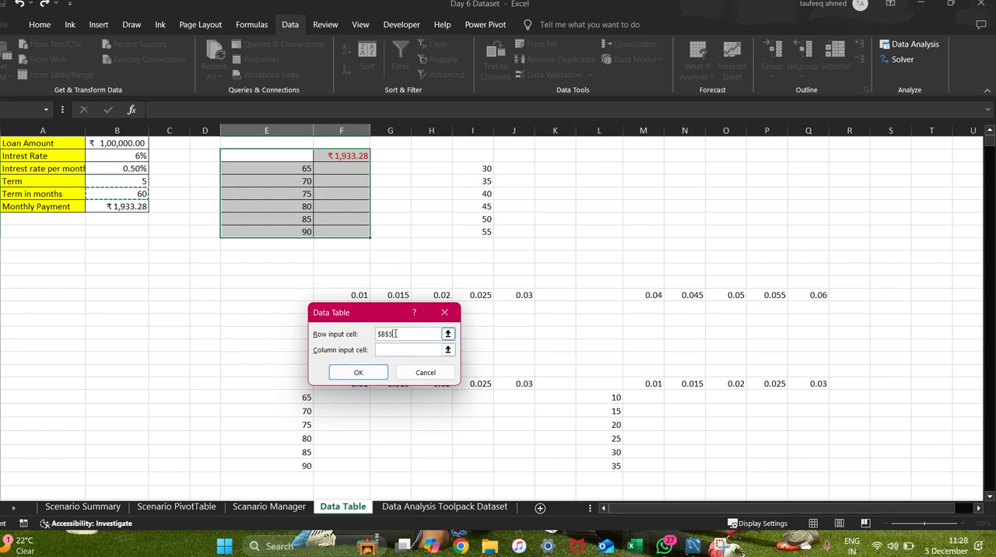
key("BackSpace")
key("BackSpace")
key("BackSpace")
key("BackSpace")
left_click(116, 194)
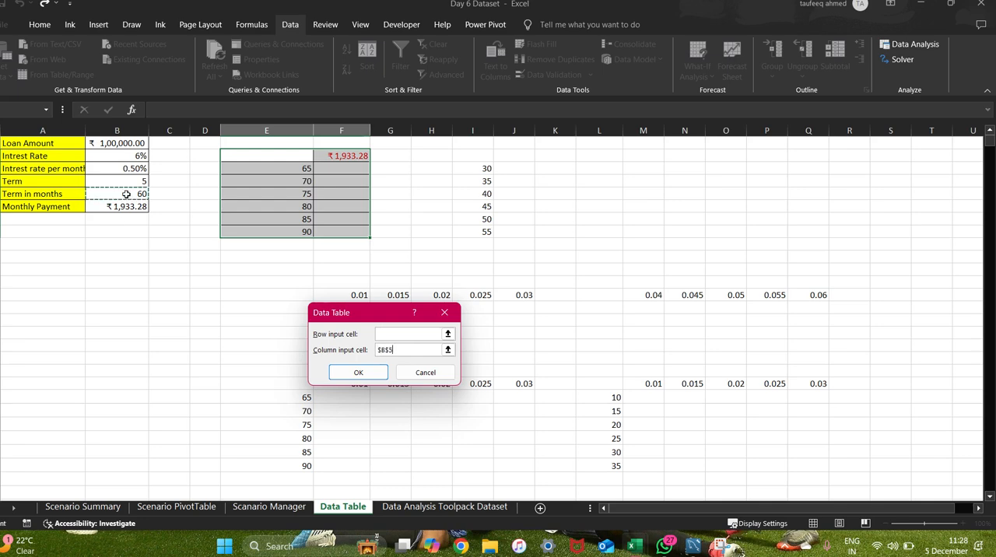
left_click(346, 372)
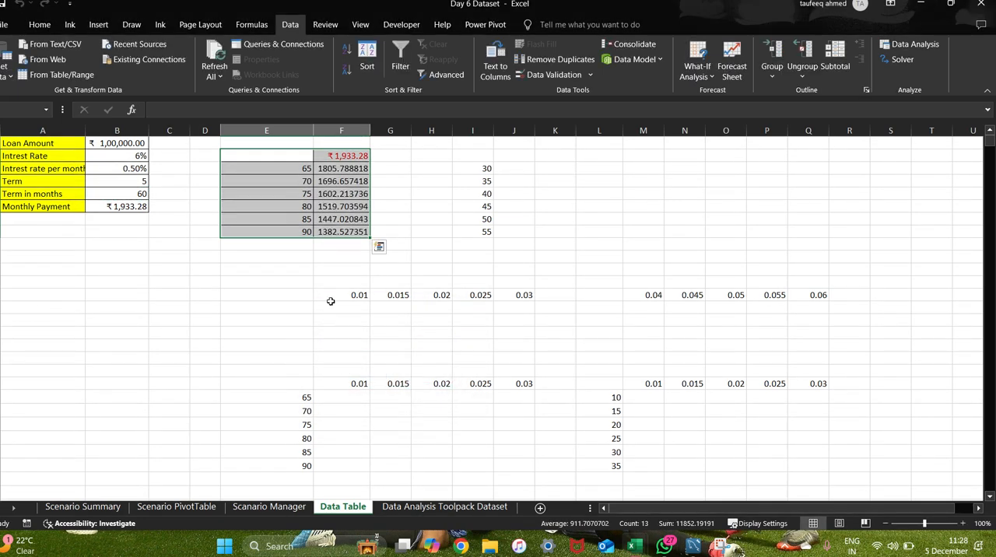
left_click(553, 233)
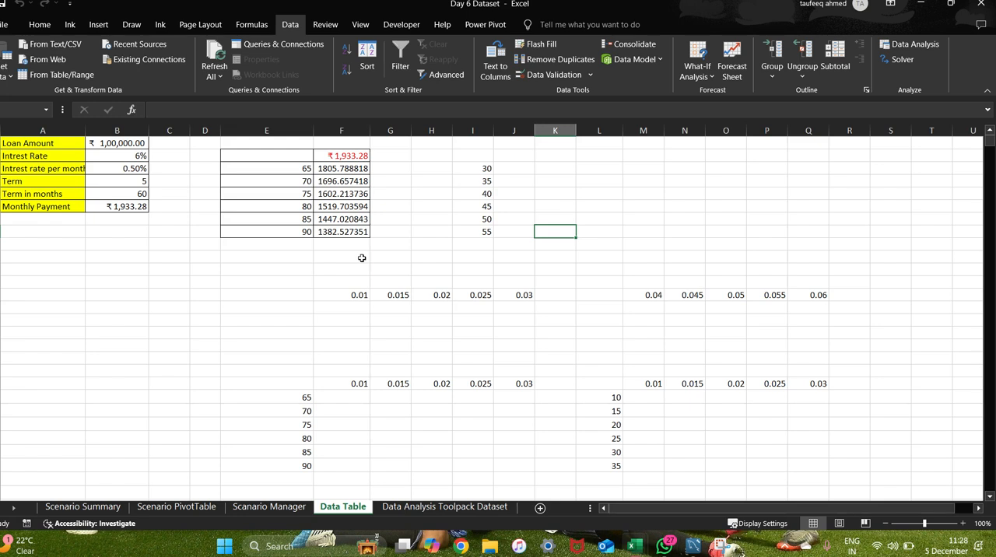
left_click_drag(283, 155, 339, 234)
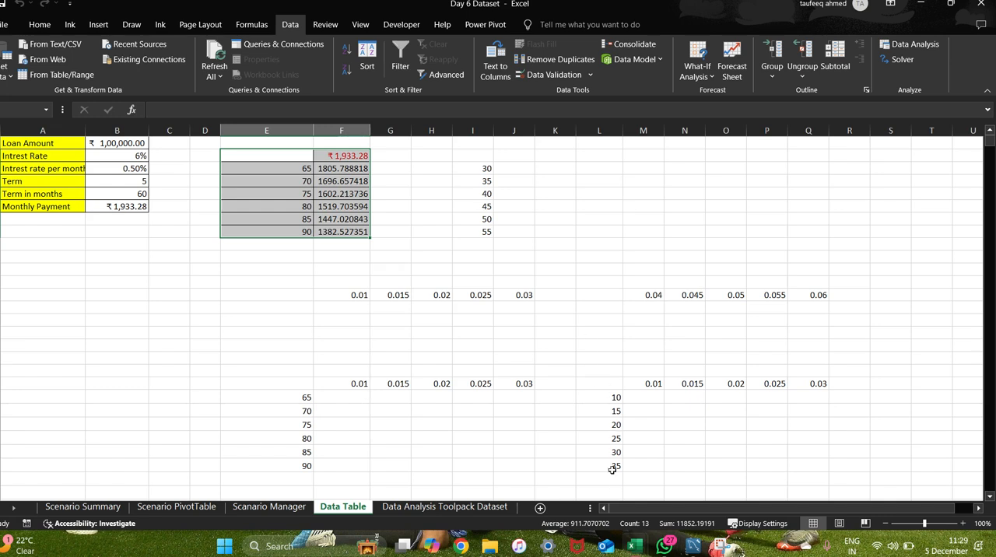
Enter 1, 2 and 3 downward from cell O3 and extend the series to 5 in O7.
left_click(723, 163)
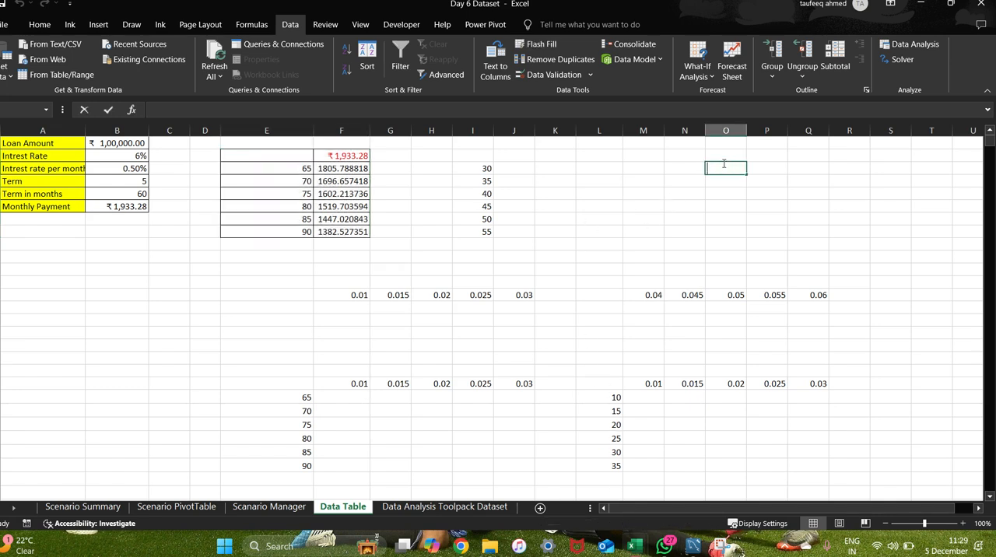
type("1")
key("Return")
type("2")
key("Return")
type("3")
left_click(723, 166)
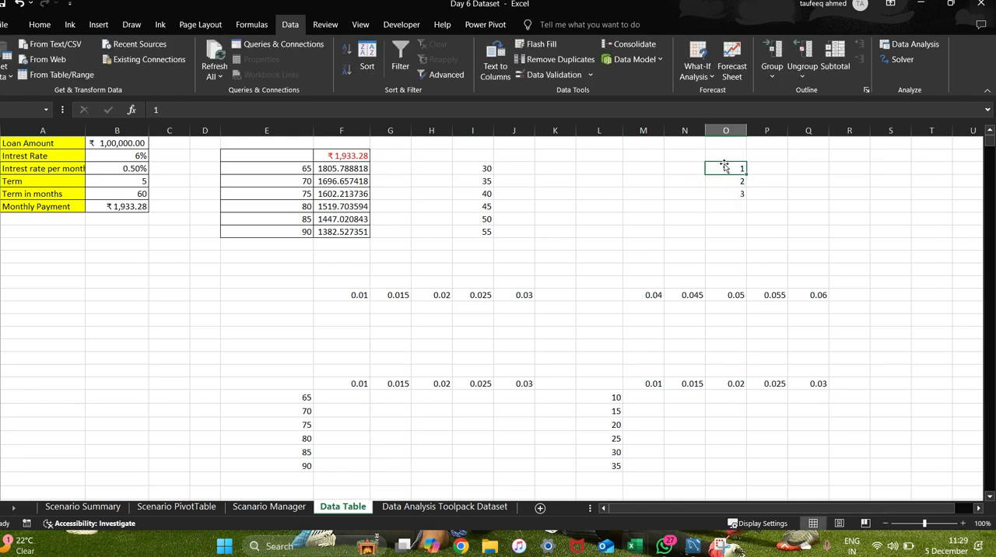
left_click(765, 178)
left_click_drag(725, 166, 750, 220)
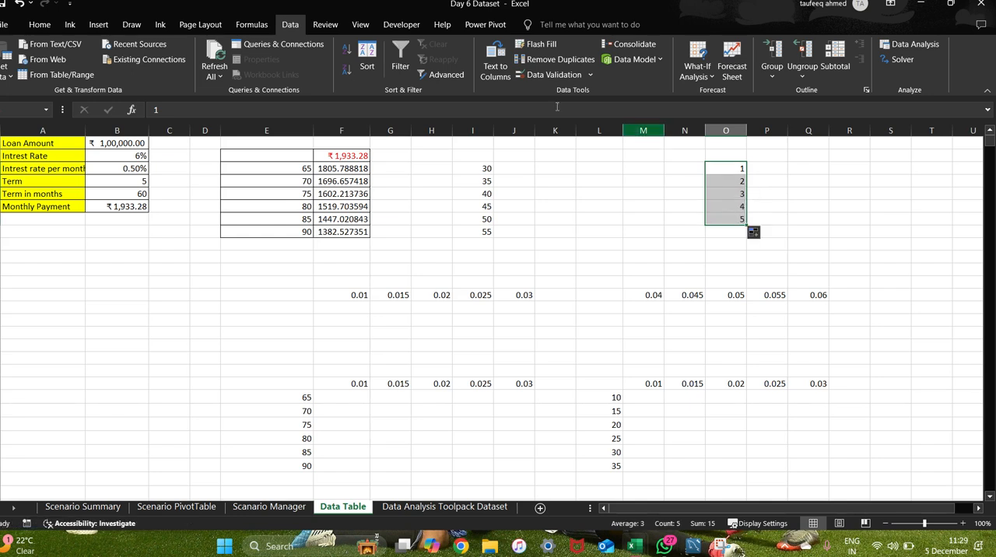
left_click(758, 171)
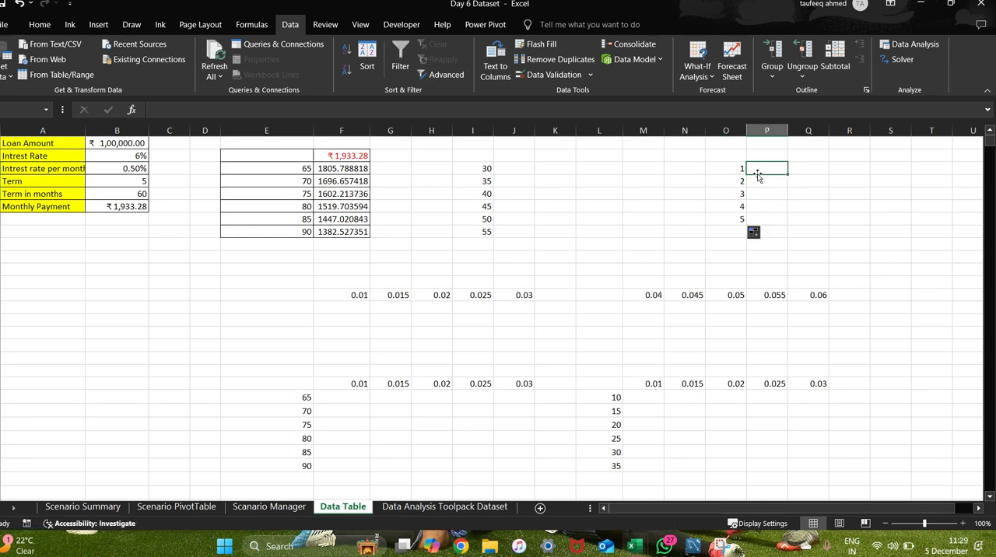
Enter 2 and 4 downward from cell P3 and extend the series to 10 in P7.
type("2")
key("Return")
type("4")
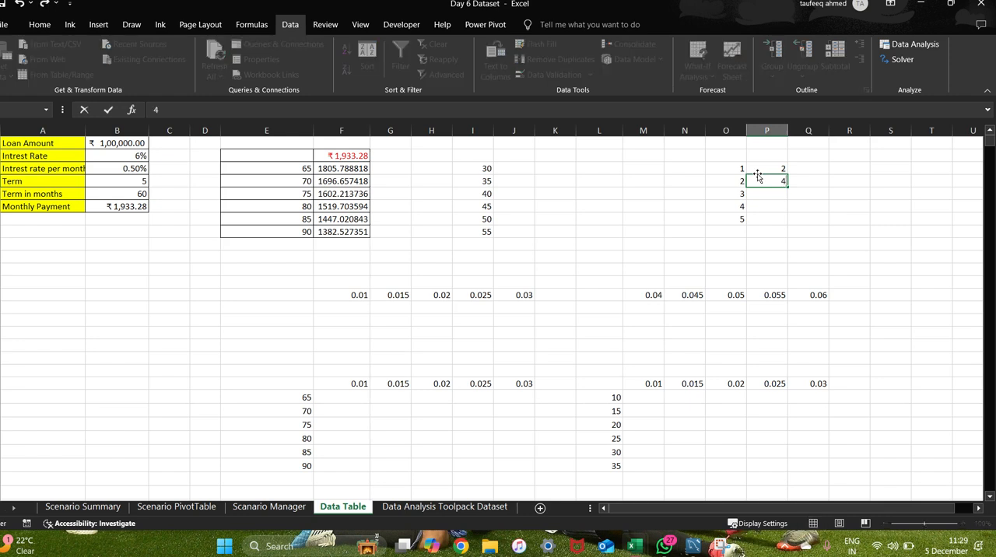
left_click(767, 205)
left_click_drag(780, 170, 792, 221)
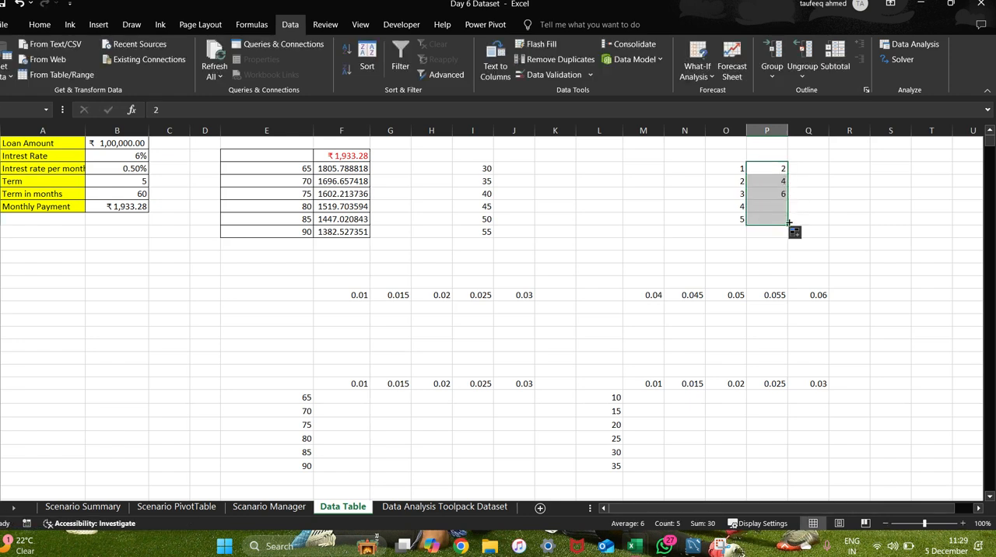
Add the formula =O3+P3 in cell Q3 and review it.
left_click(809, 166)
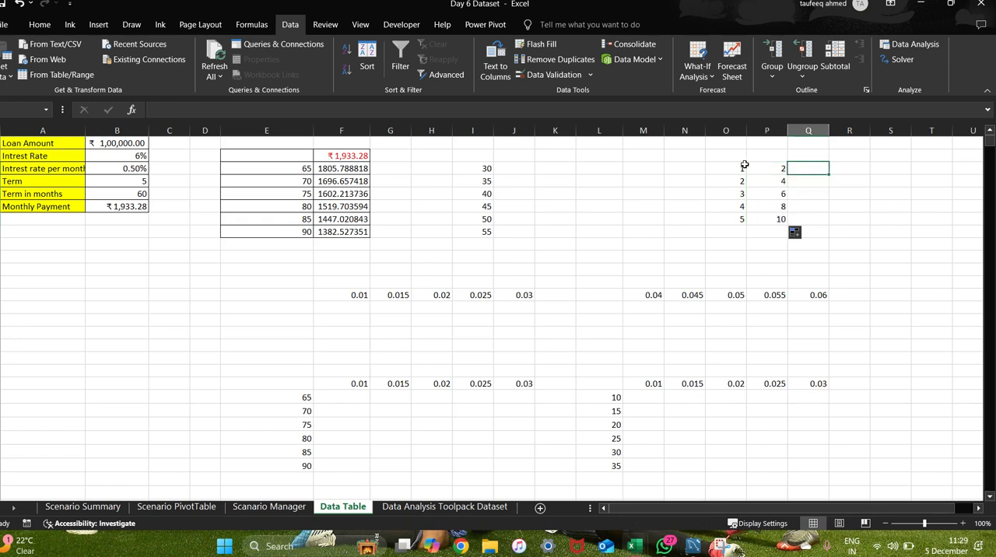
type("=")
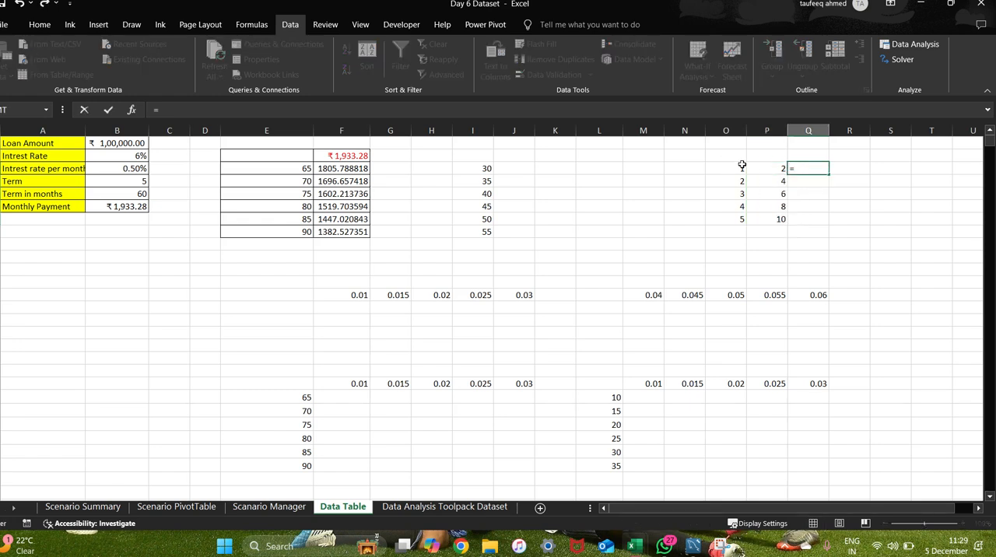
left_click(740, 168)
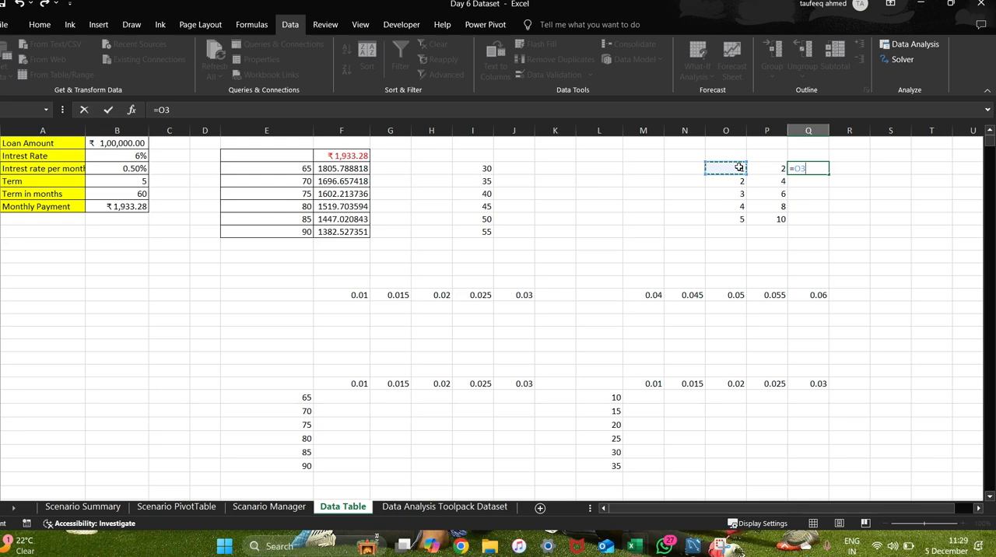
type("+")
left_click(757, 167)
key("Return")
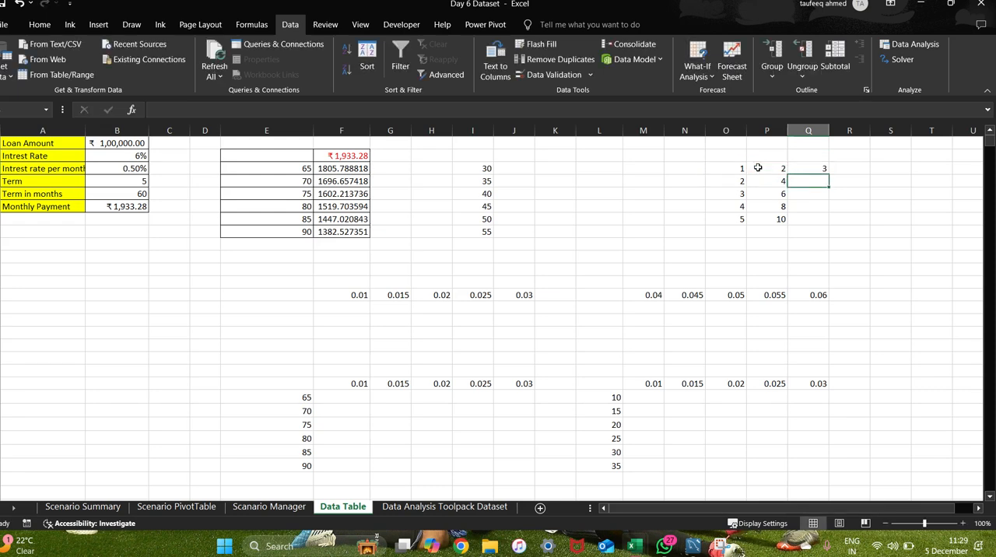
left_click(808, 167)
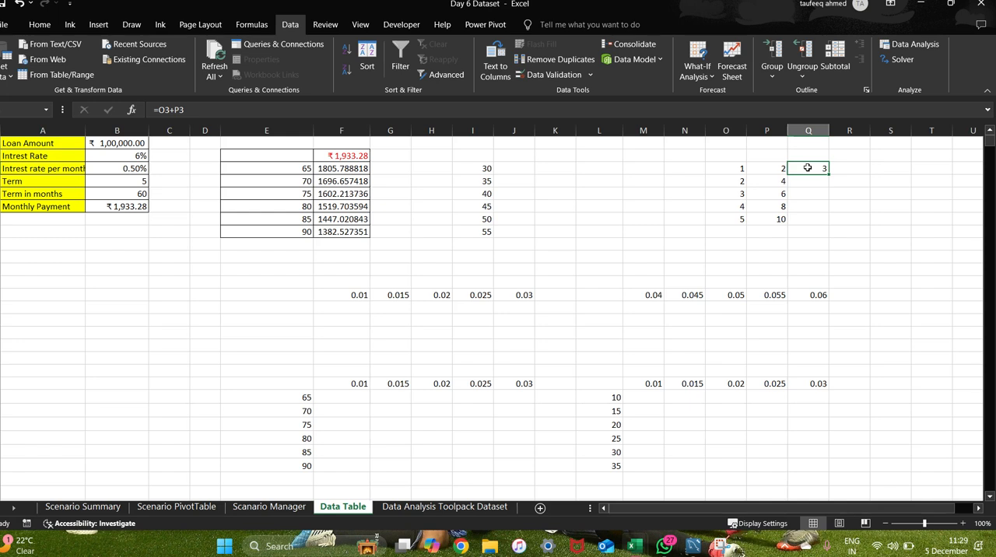
Change the value in cell O3 to 3 to test the sum formula.
left_click(740, 169)
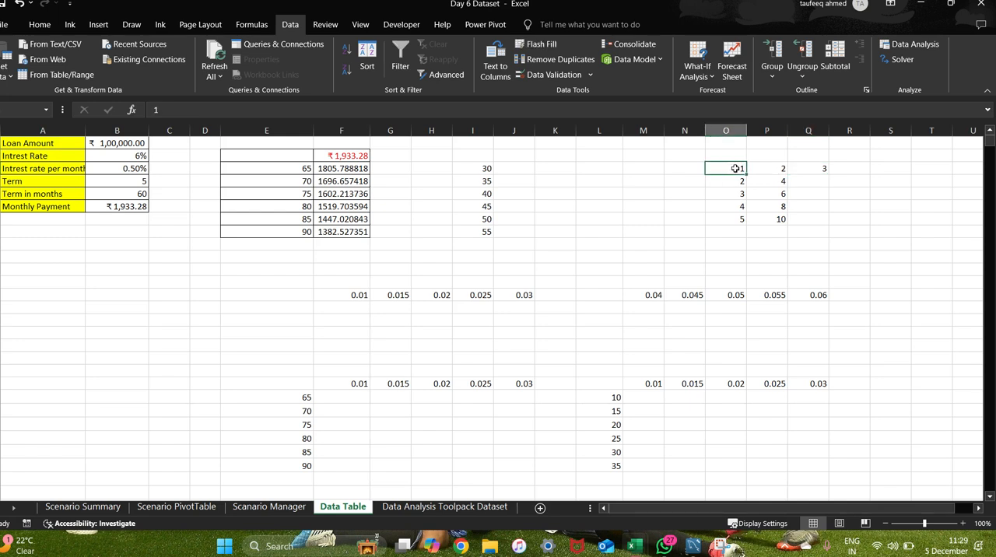
type("3")
key("Return")
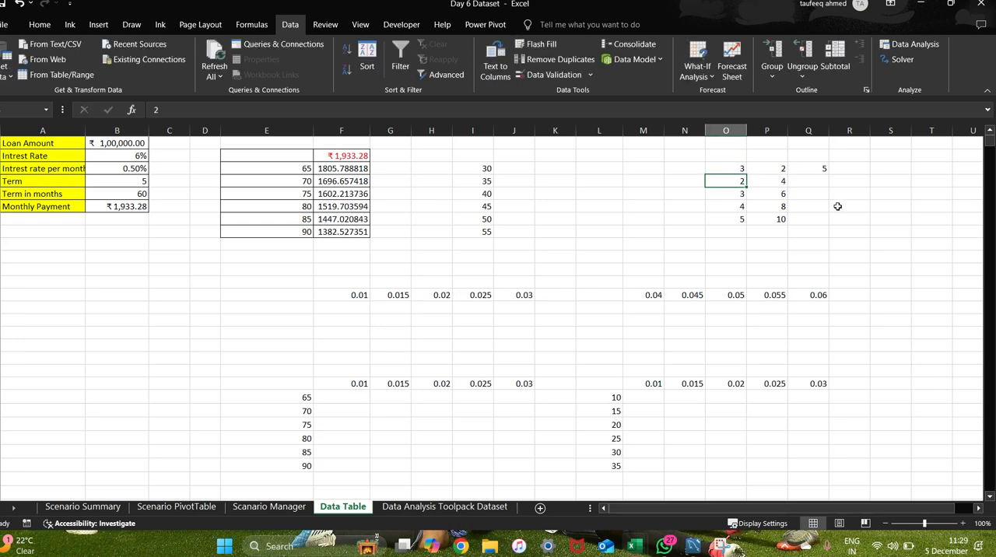
Copy the Q3 sum formula down through cell Q7.
left_click(813, 169)
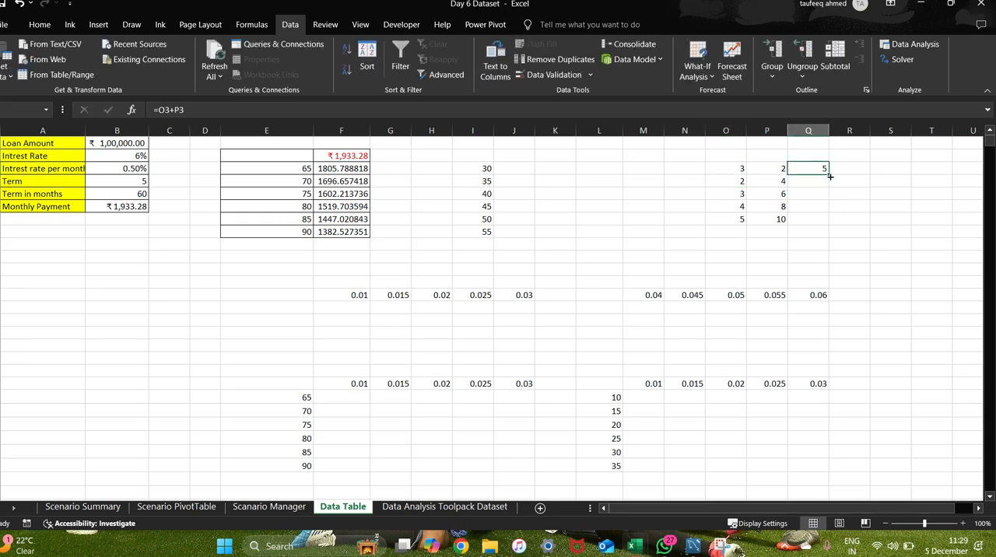
left_click_drag(830, 172, 825, 226)
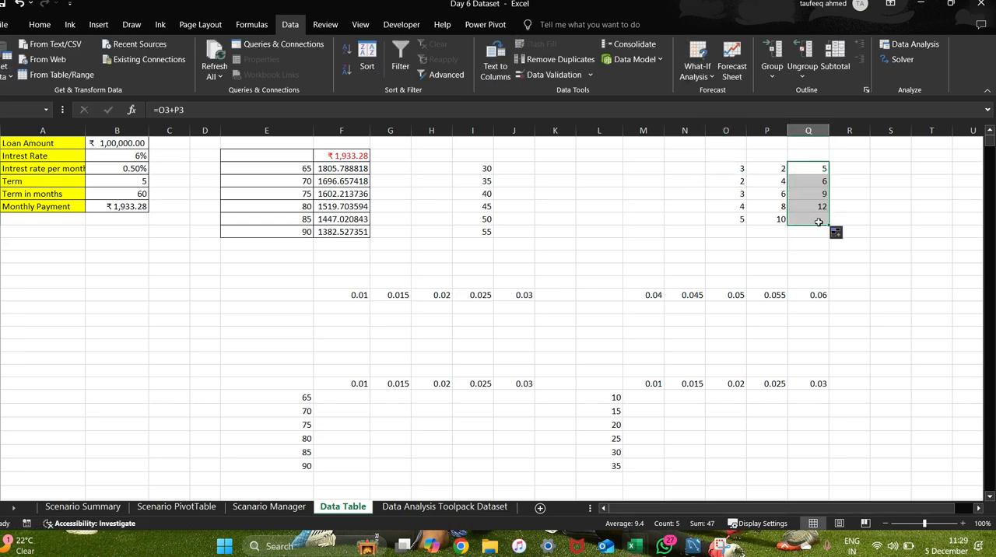
left_click(698, 203)
Compare the relative formulas in Q3 and Q4 with the data table's array formula in F3.
left_click(814, 171)
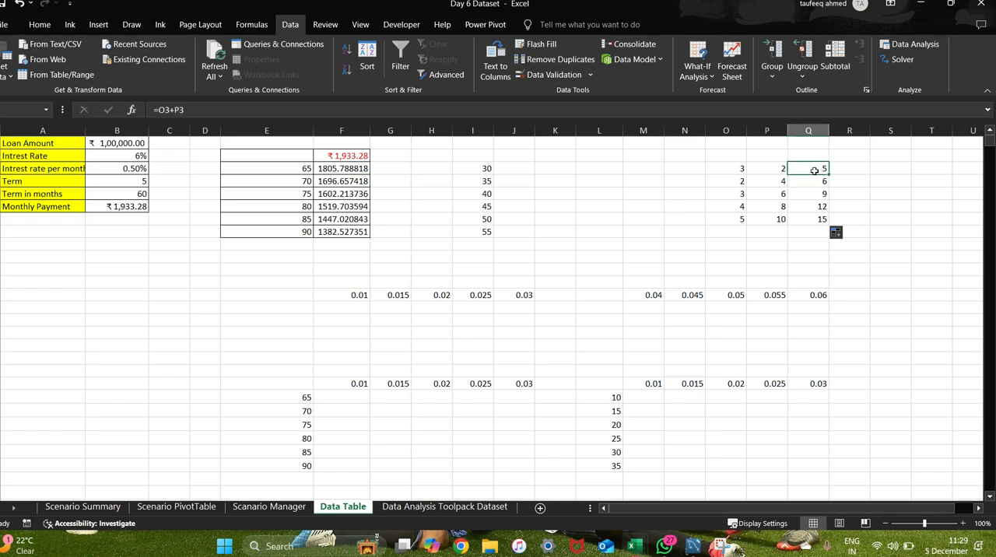
left_click(815, 182)
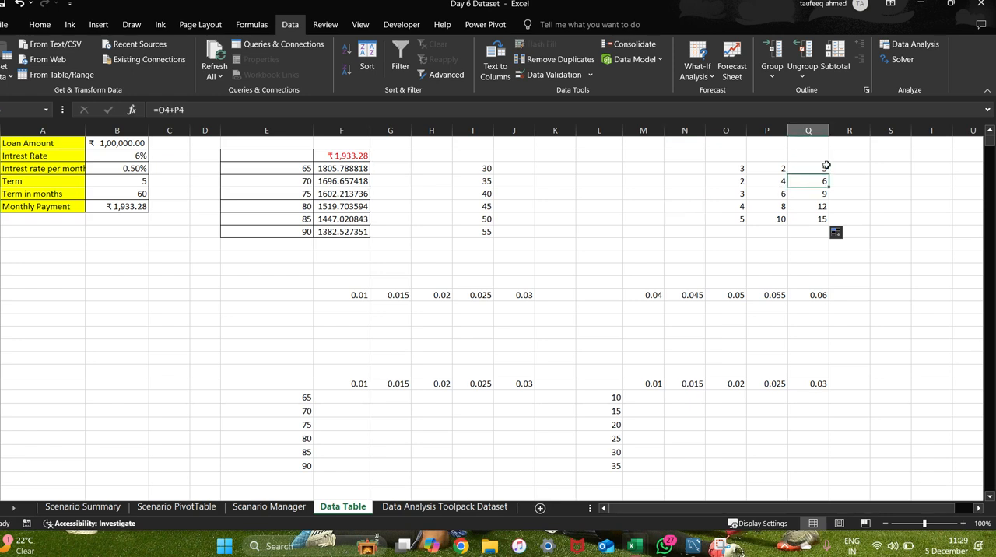
left_click(820, 168)
left_click(812, 181)
left_click(341, 169)
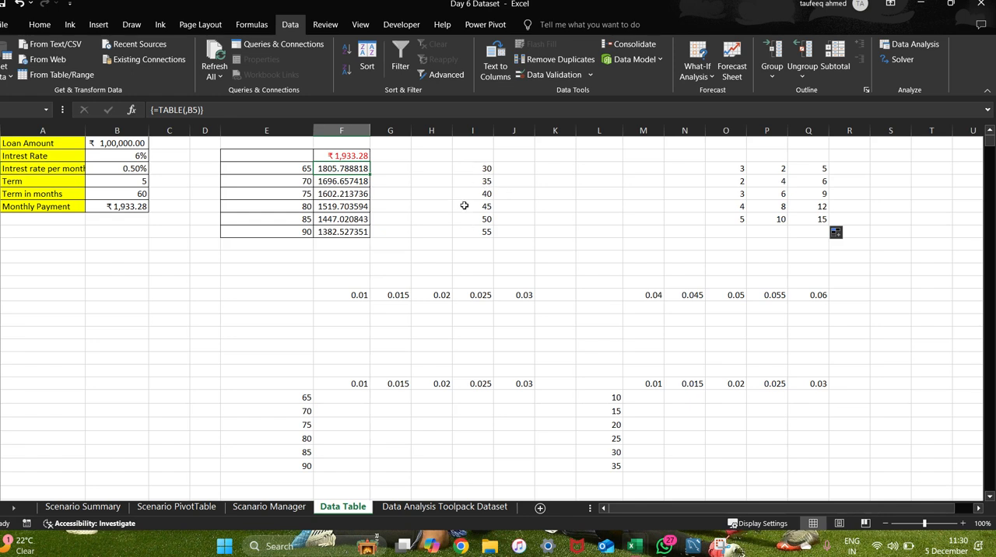
left_click(426, 264)
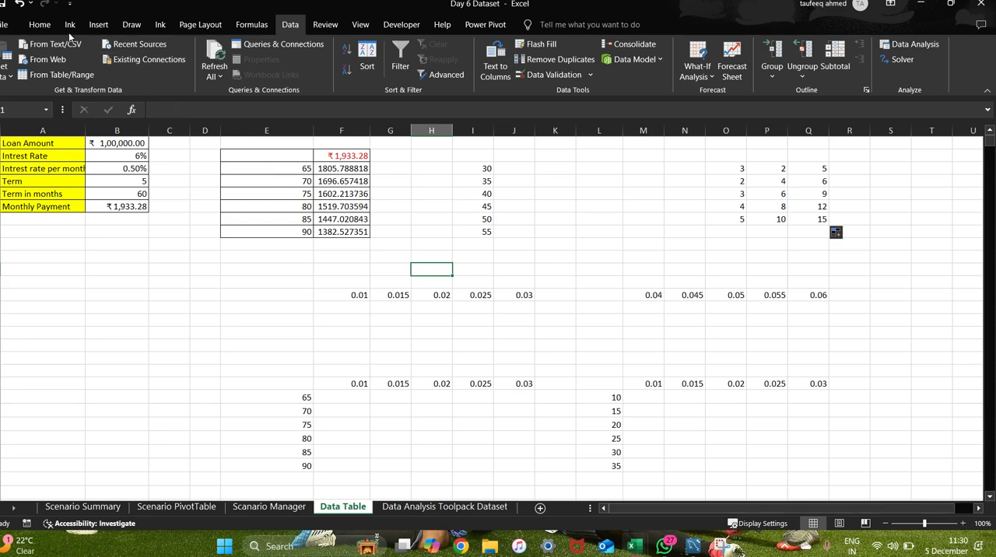
left_click(98, 28)
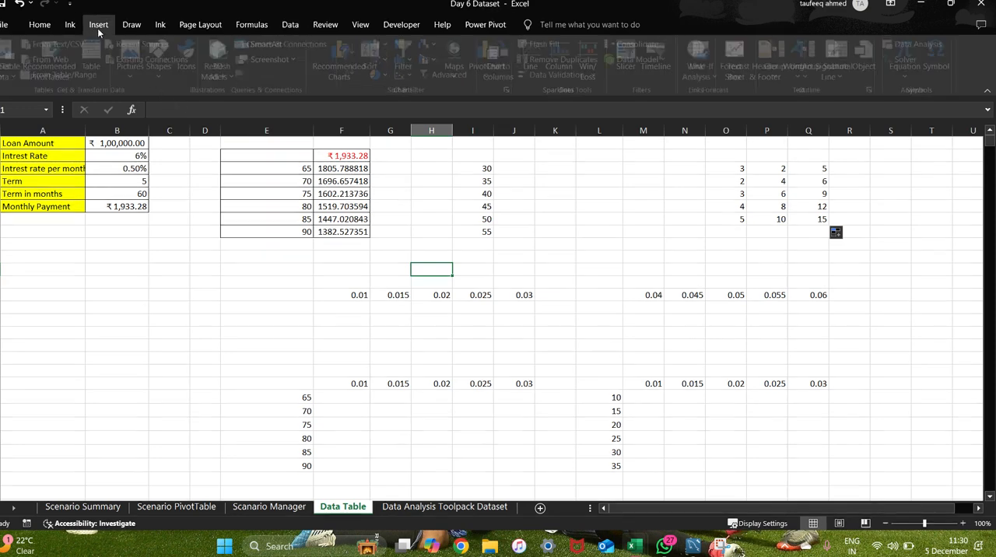
left_click(41, 25)
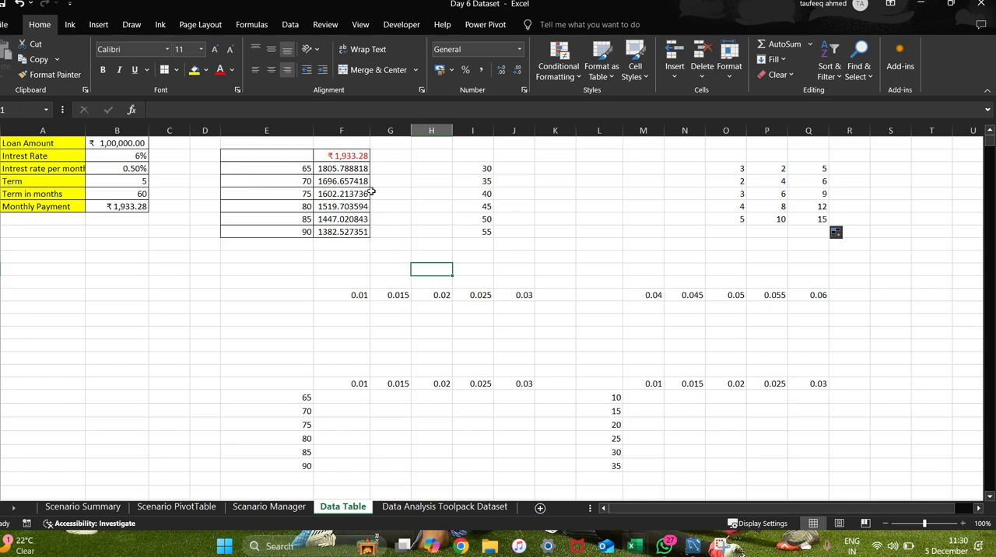
left_click_drag(472, 156, 525, 232)
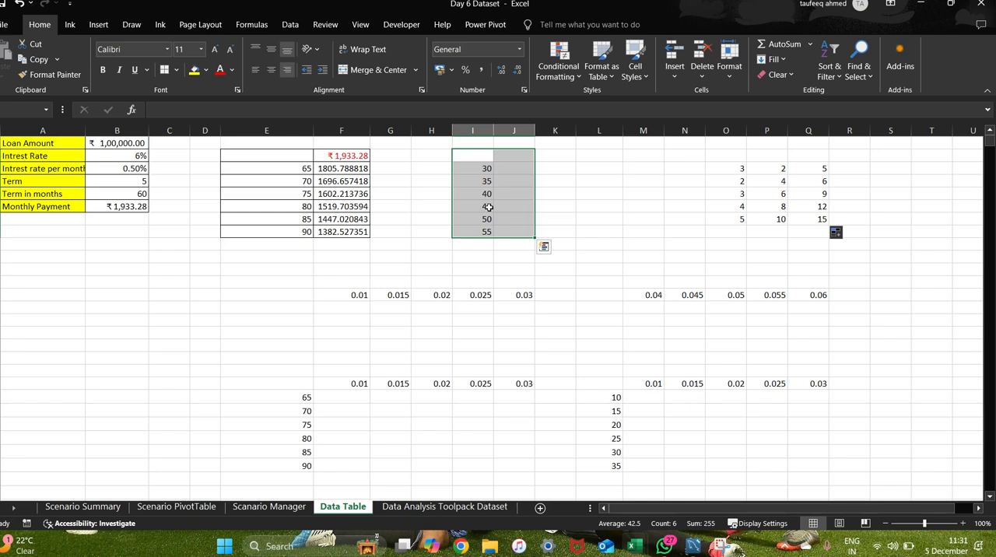
Examine the PMT formula behind Monthly Payment in cell B6.
left_click(123, 208)
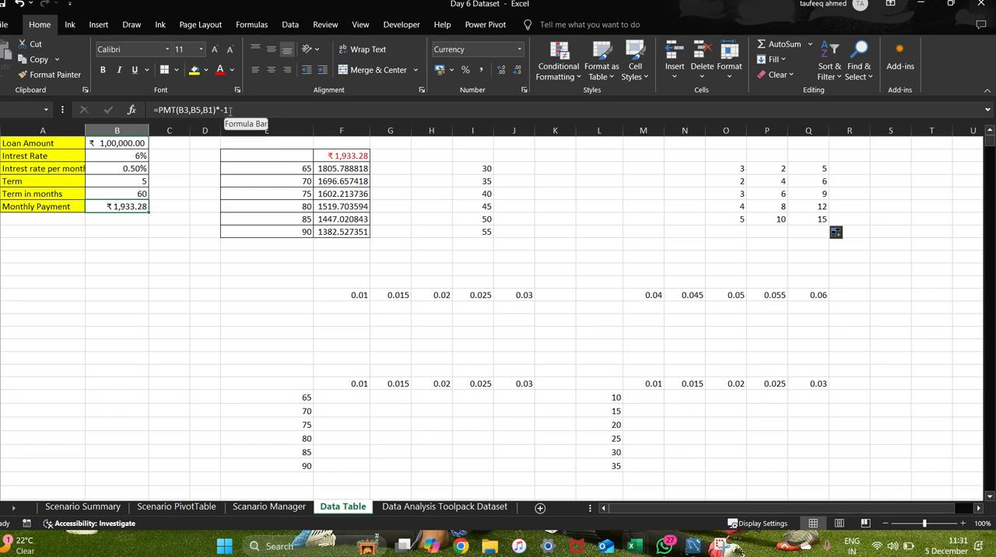
left_click(130, 233)
left_click(132, 207)
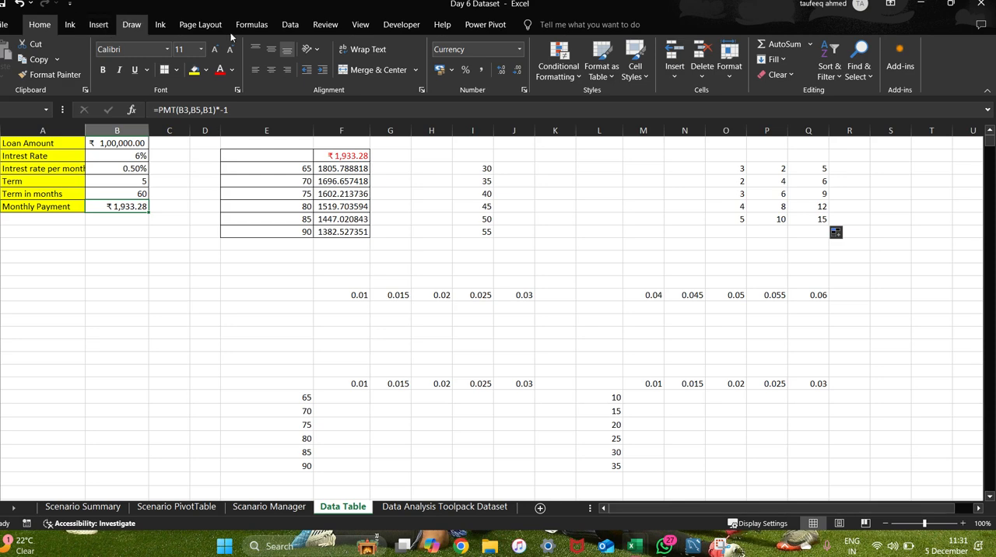
left_click(256, 28)
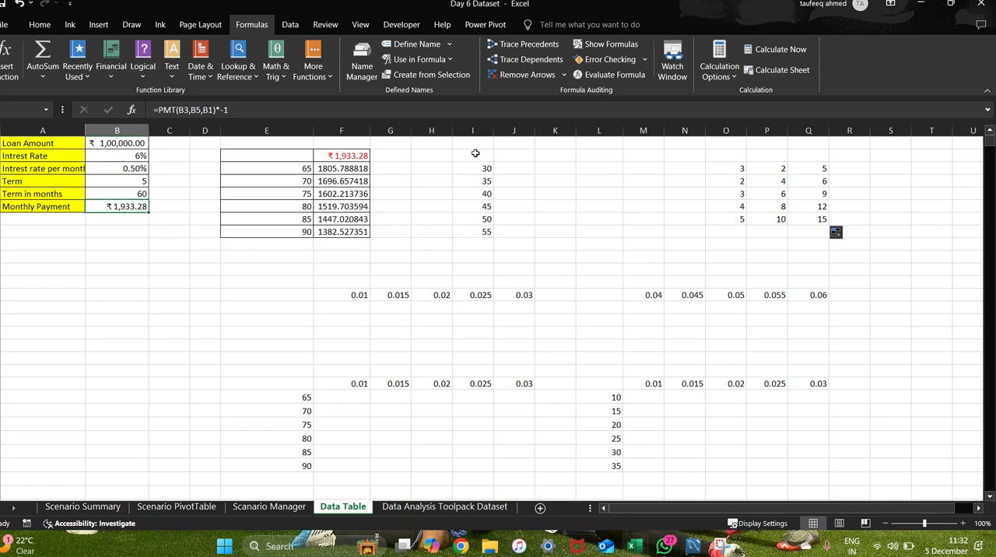
Apply All Borders to the range I2:J8.
left_click_drag(475, 153, 516, 228)
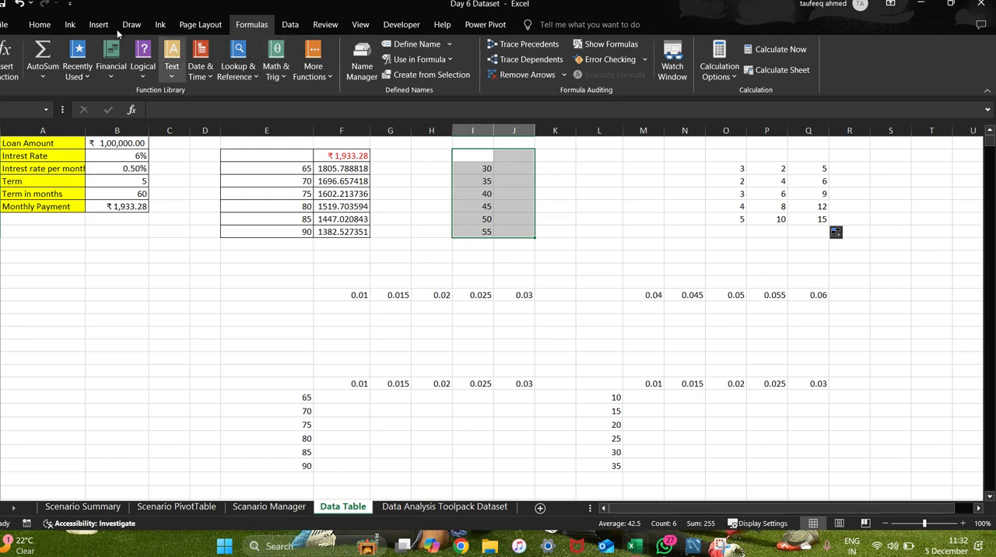
left_click(39, 25)
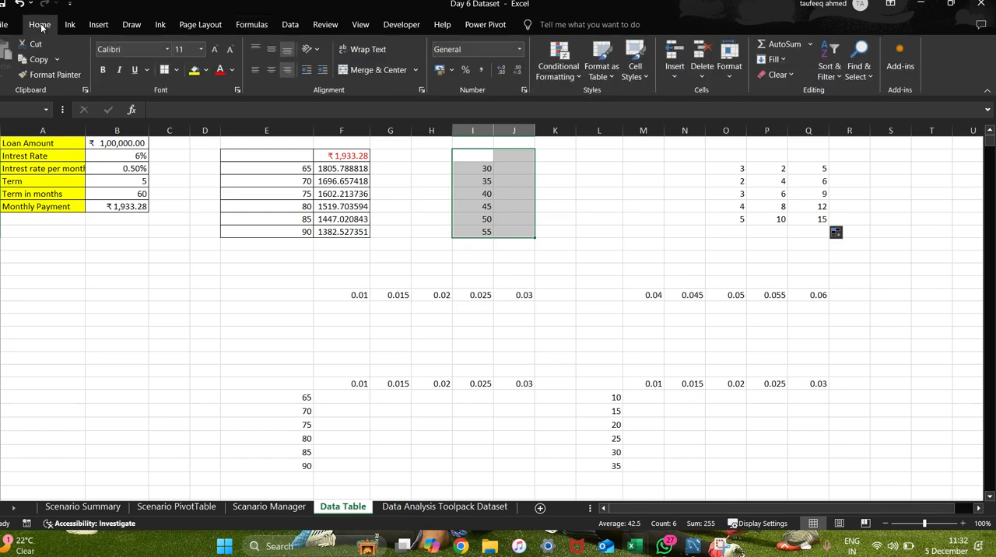
left_click(177, 69)
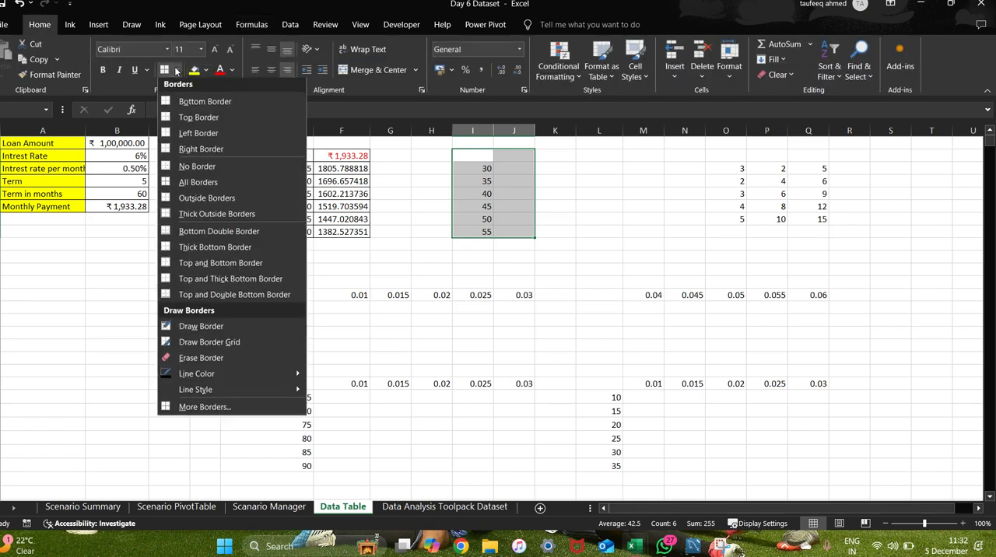
left_click(196, 185)
left_click(502, 153)
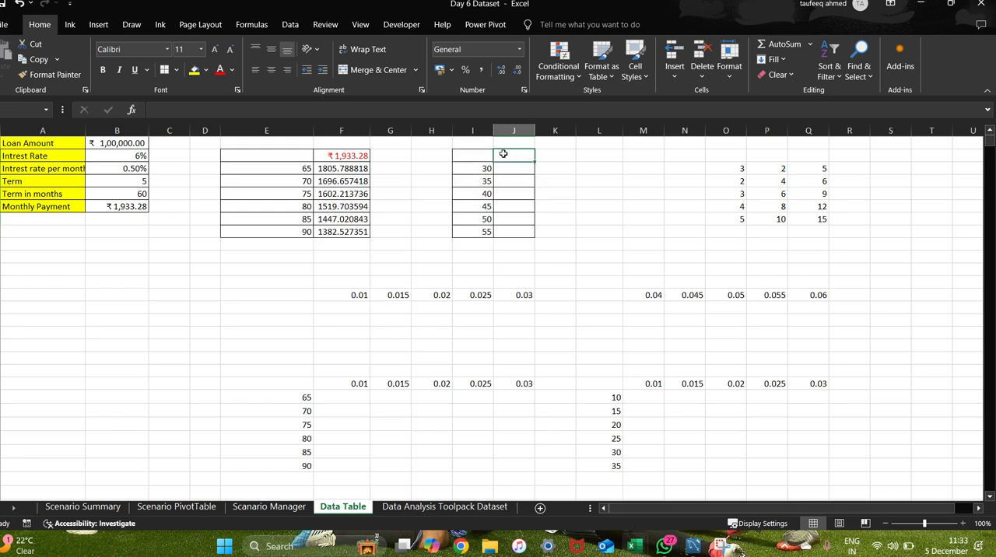
Link cell J2 to the Monthly Payment with the formula =B6.
left_click(462, 155)
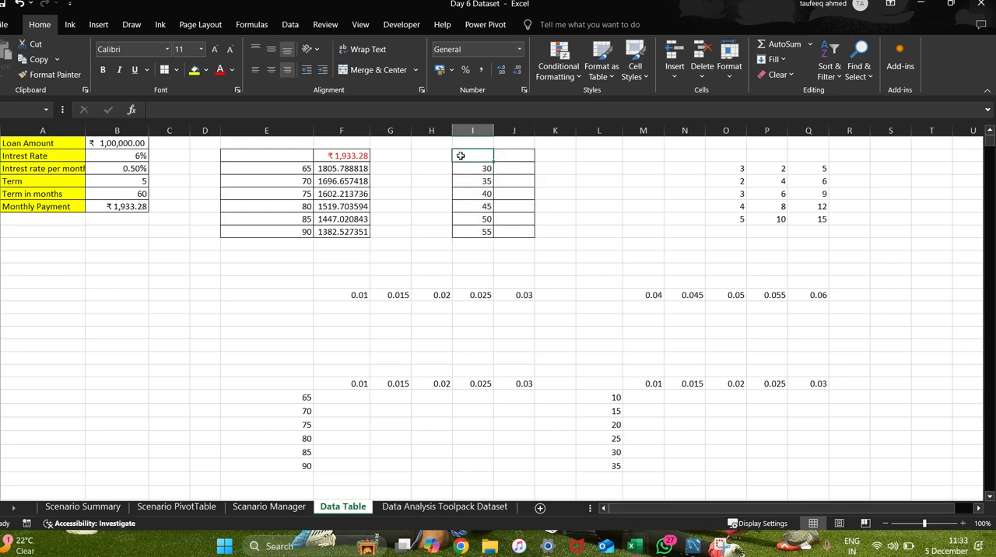
left_click(516, 157)
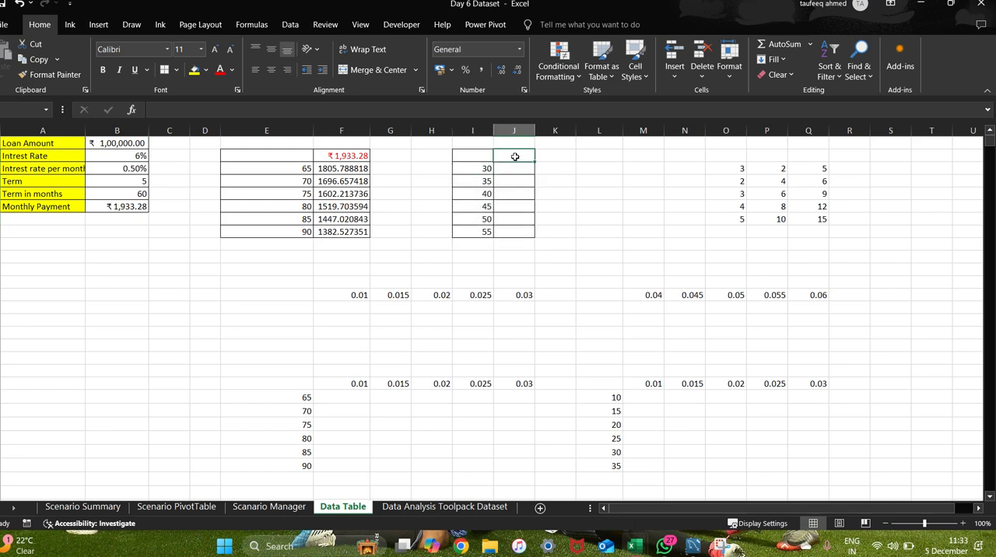
type("=")
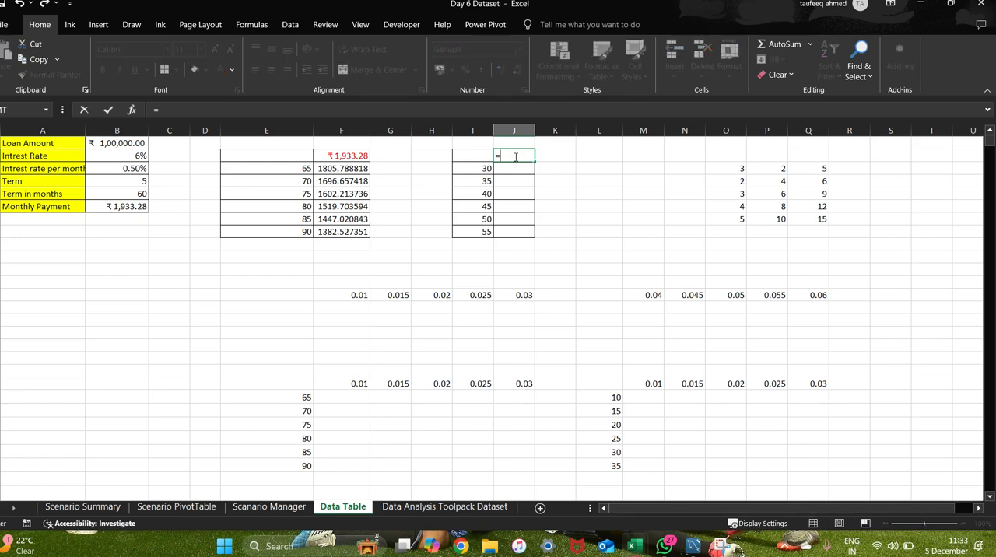
left_click(124, 206)
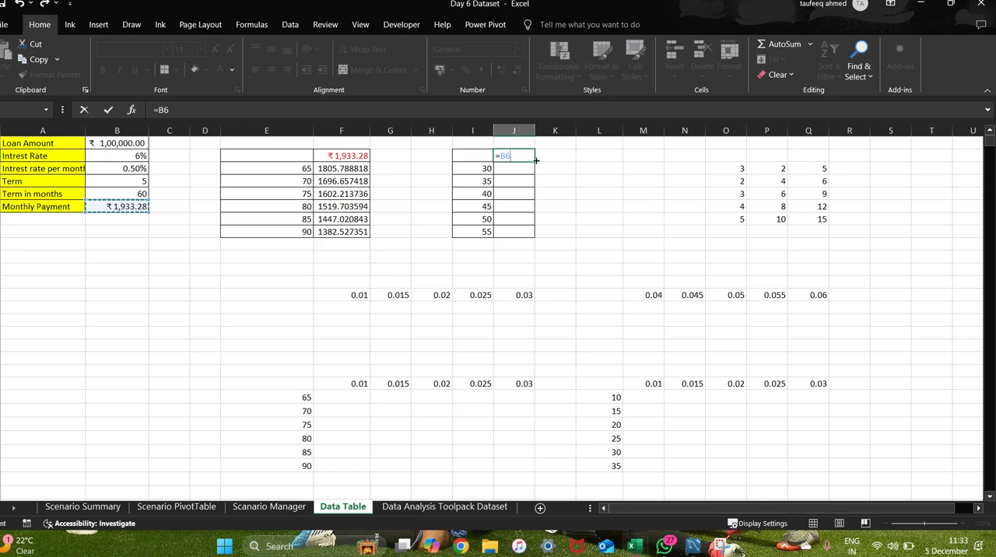
key("Return")
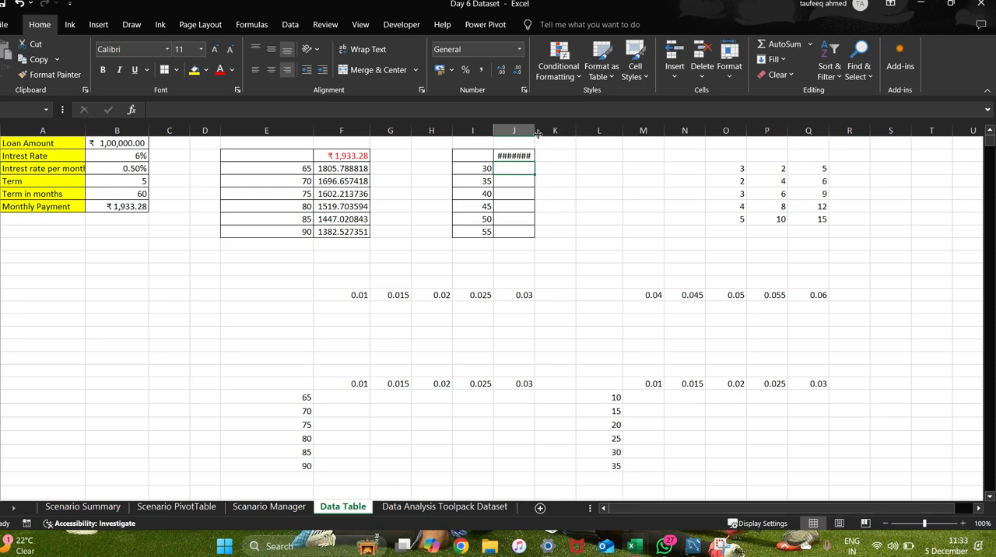
Switch to the Google Meet call, admit the waiting participant, and return to the Excel workbook.
key("alt+Tab")
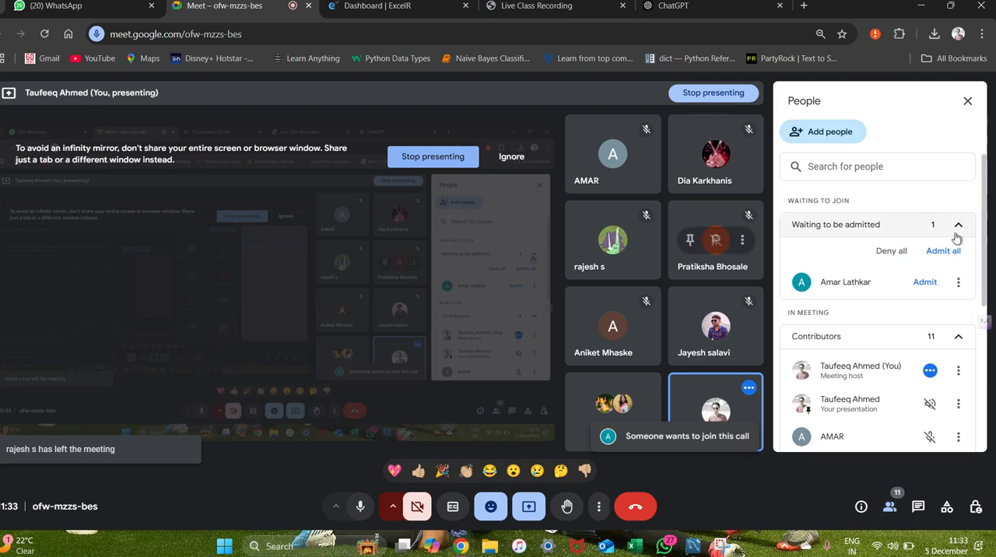
left_click(925, 282)
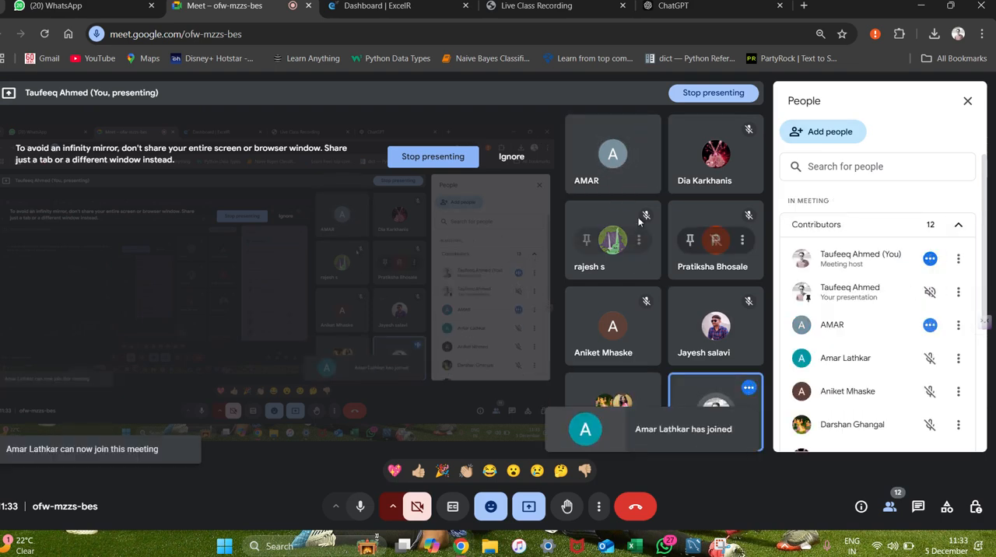
key("alt+Tab")
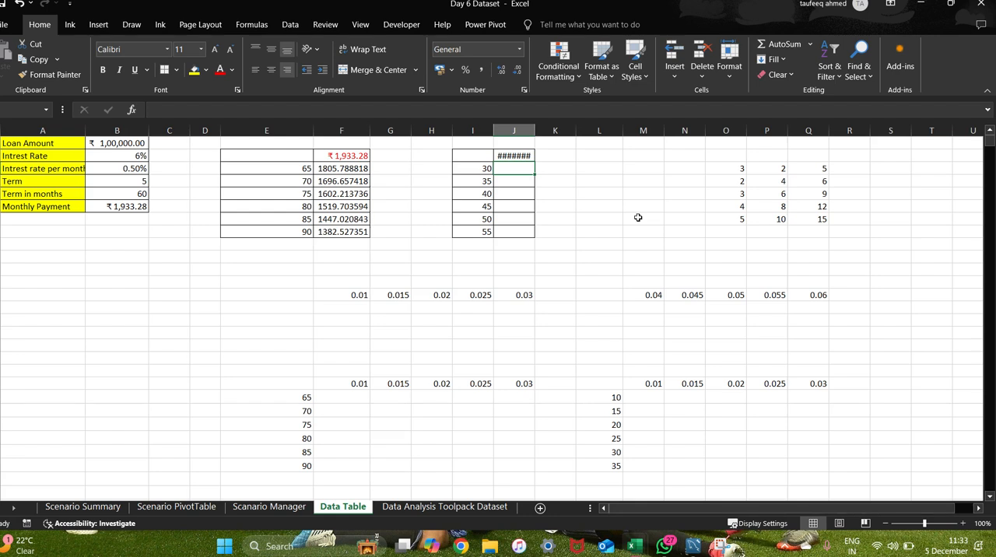
Auto-fit column J and fill I2:J8 with a What-If data table using B5 (Term in months) as the column input cell.
double_click(536, 131)
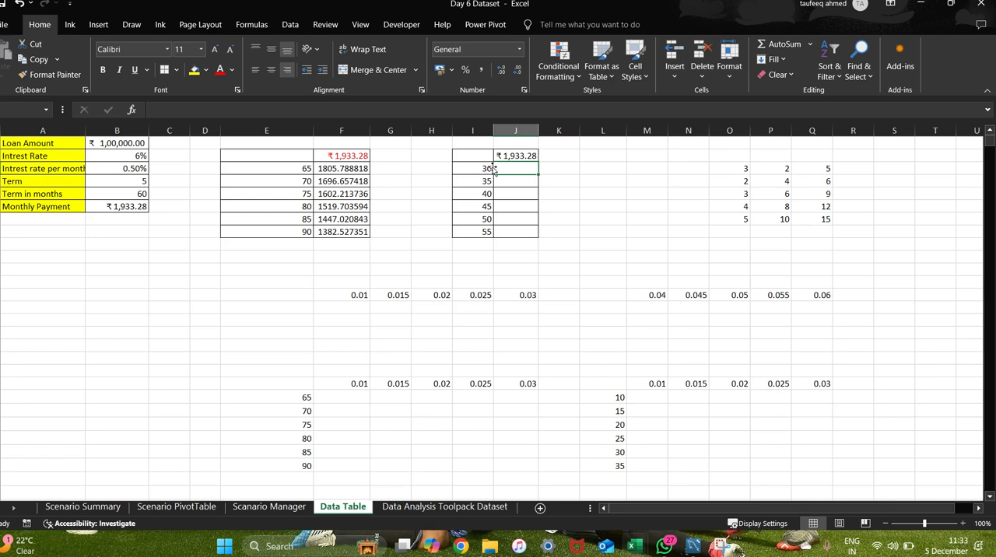
key("ctrl+a")
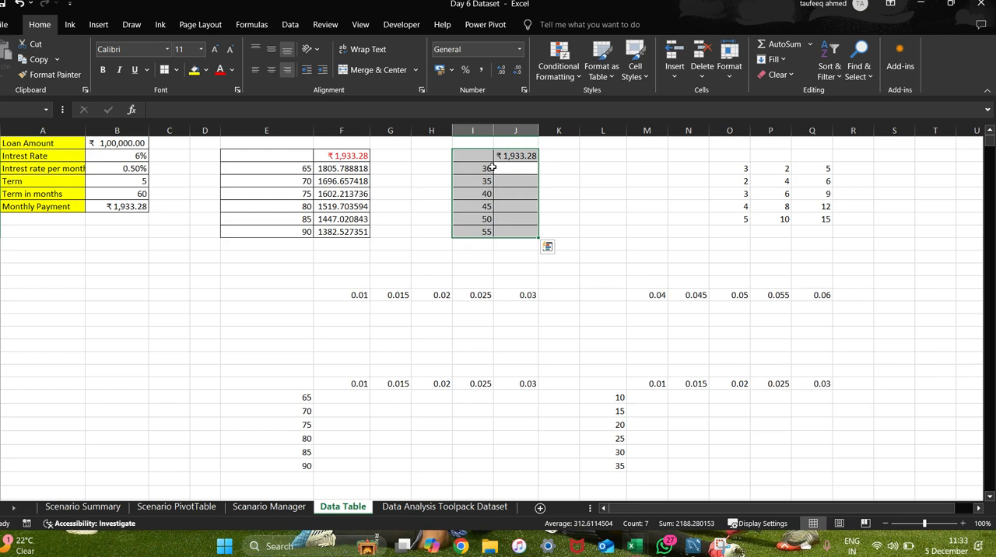
left_click(290, 26)
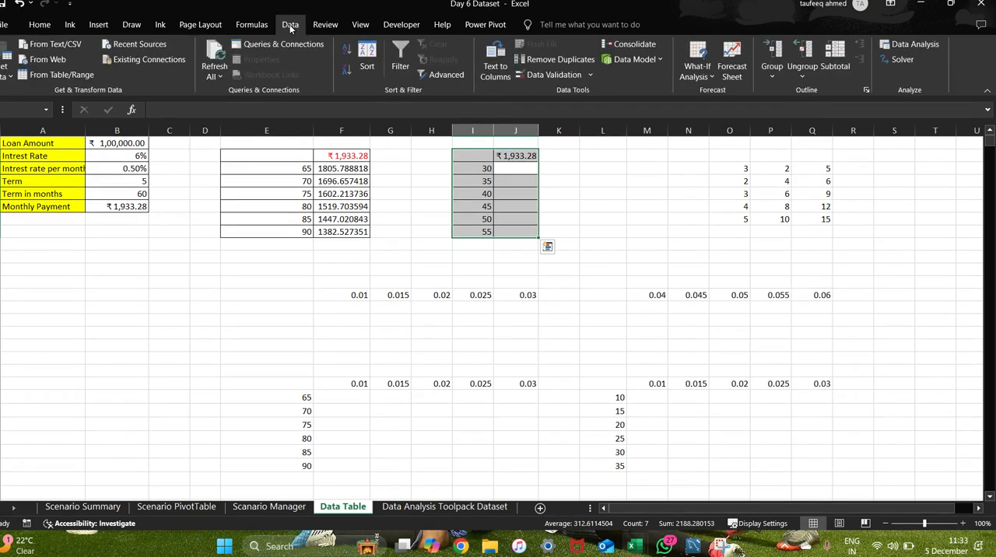
left_click(703, 75)
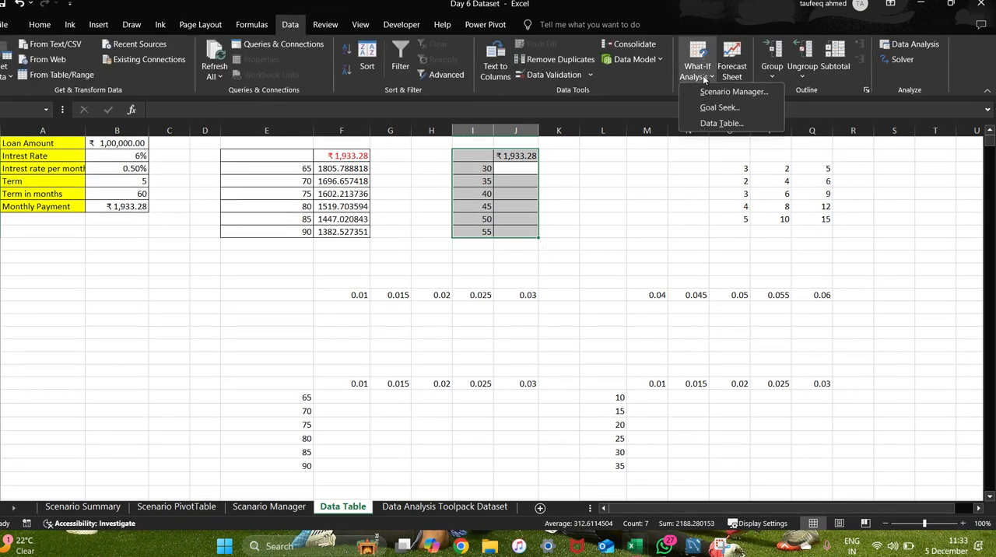
left_click(721, 122)
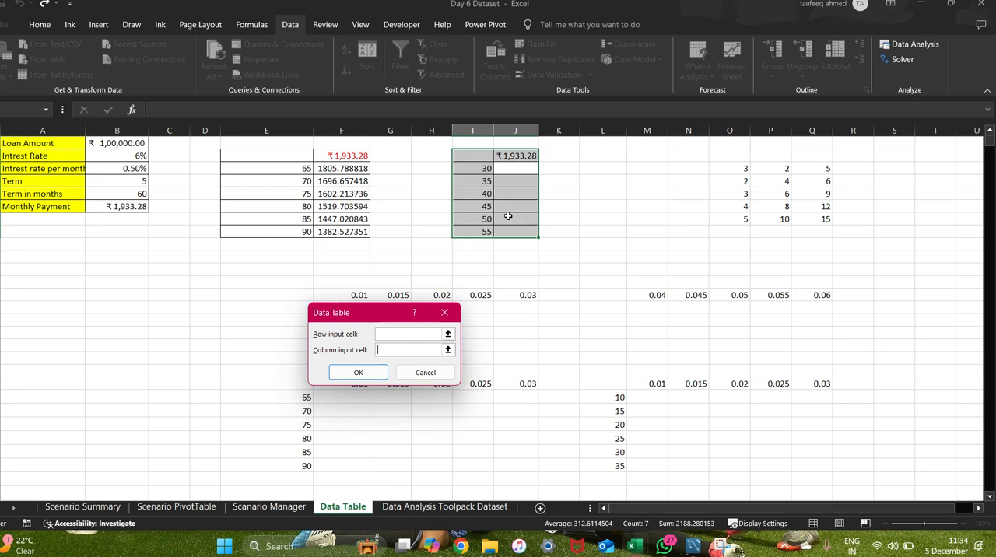
left_click(138, 195)
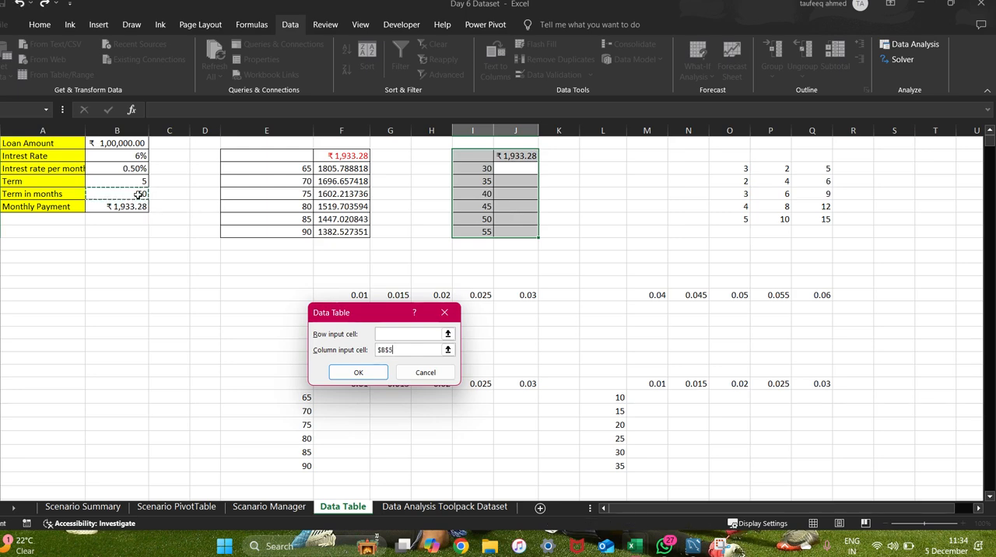
left_click(358, 372)
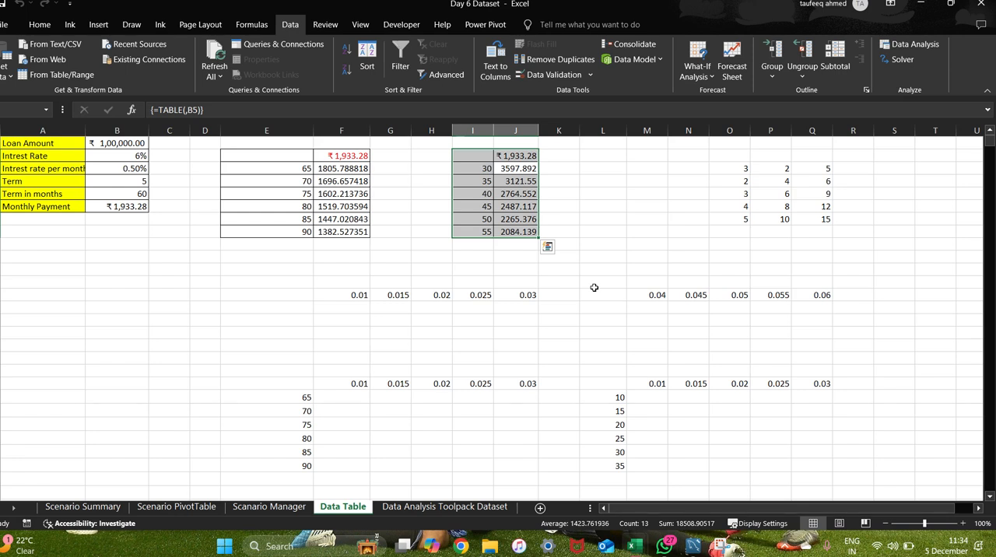
left_click(645, 231)
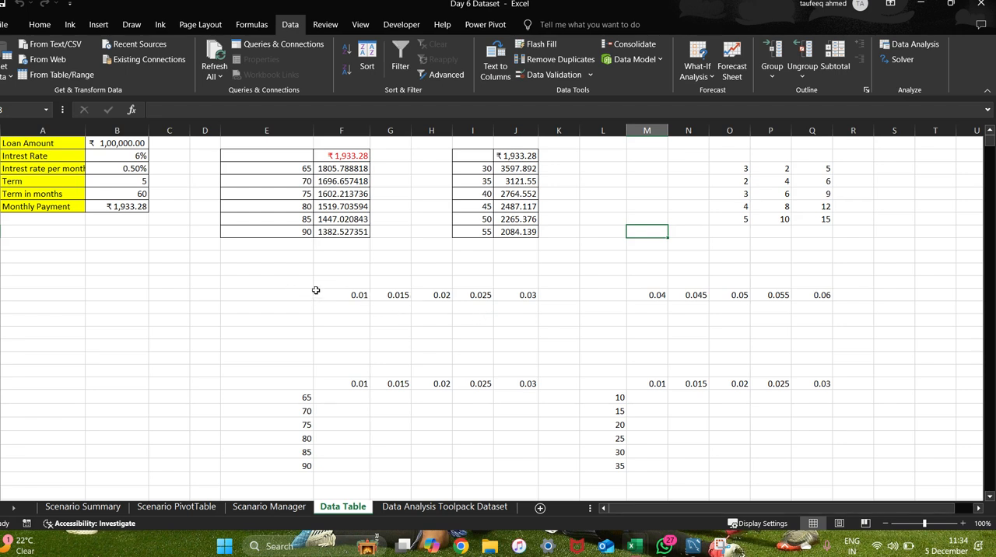
Apply All Borders to the range E13:J14 around the interest rates 0.01 to 0.03.
left_click_drag(339, 299, 533, 311)
left_click(390, 344)
left_click_drag(343, 300, 534, 311)
left_click(514, 344)
left_click_drag(346, 294, 533, 319)
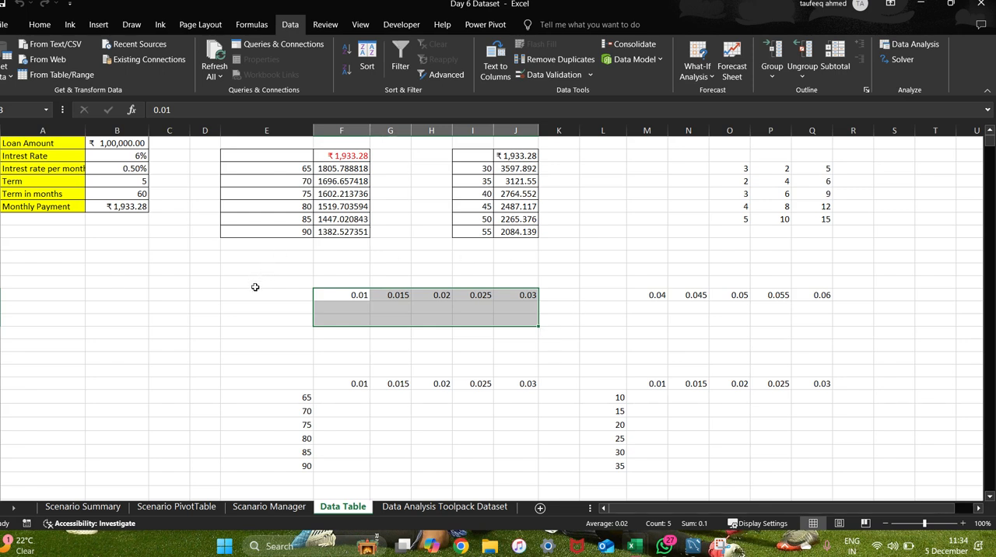
left_click(430, 355)
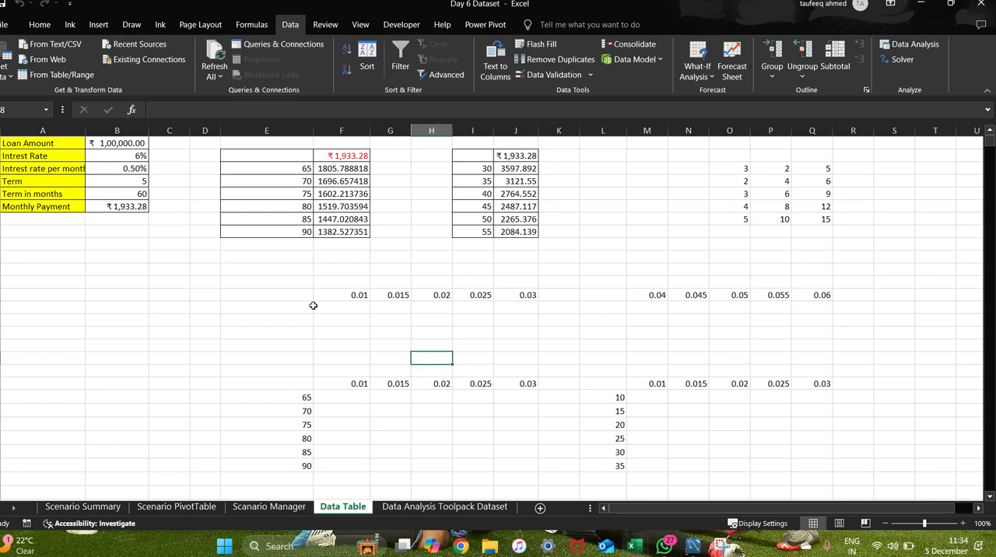
left_click_drag(296, 294, 536, 305)
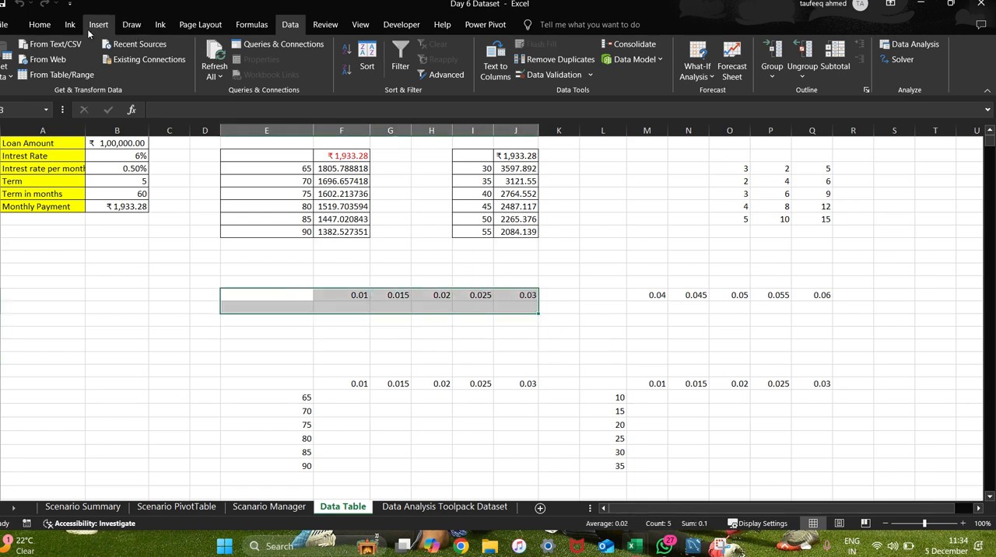
left_click(41, 24)
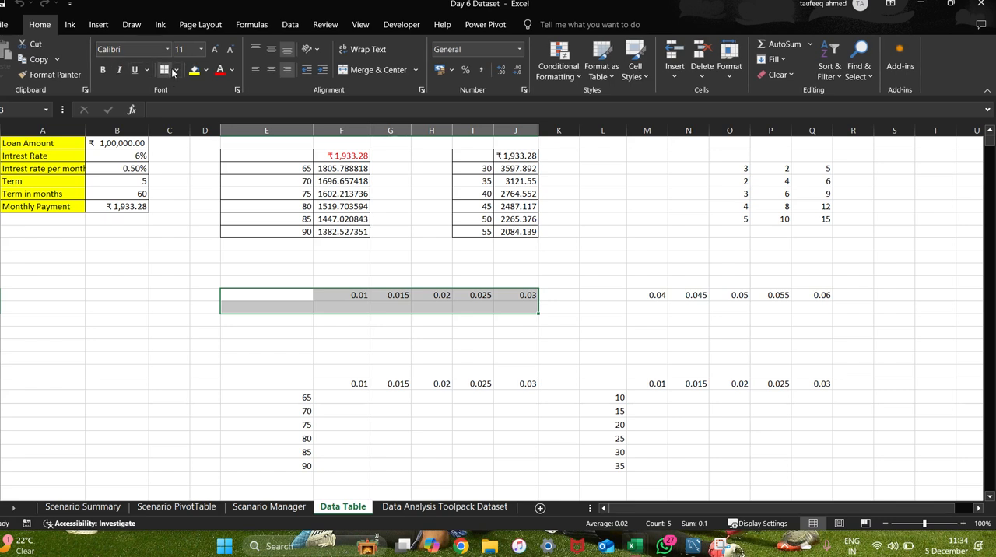
left_click(175, 70)
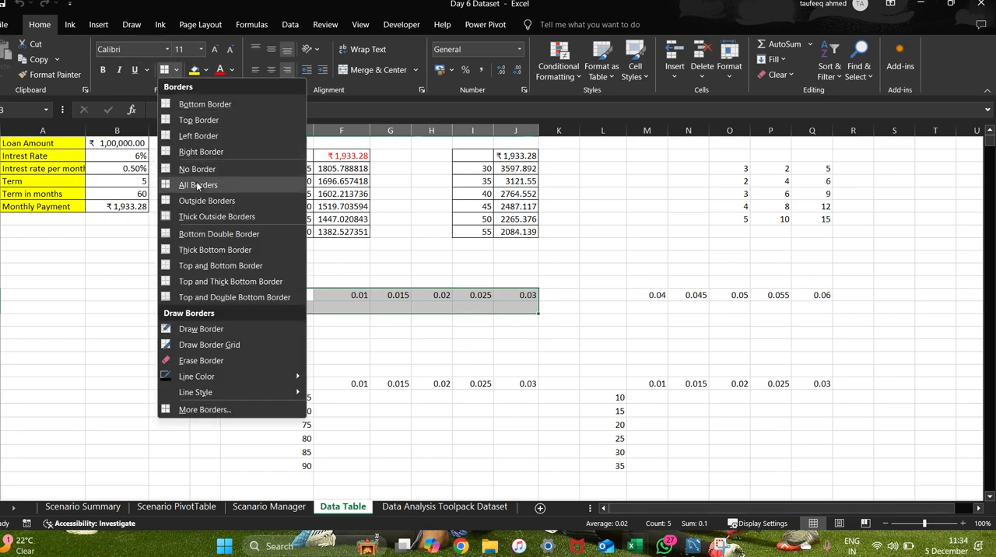
left_click(197, 184)
left_click(597, 256)
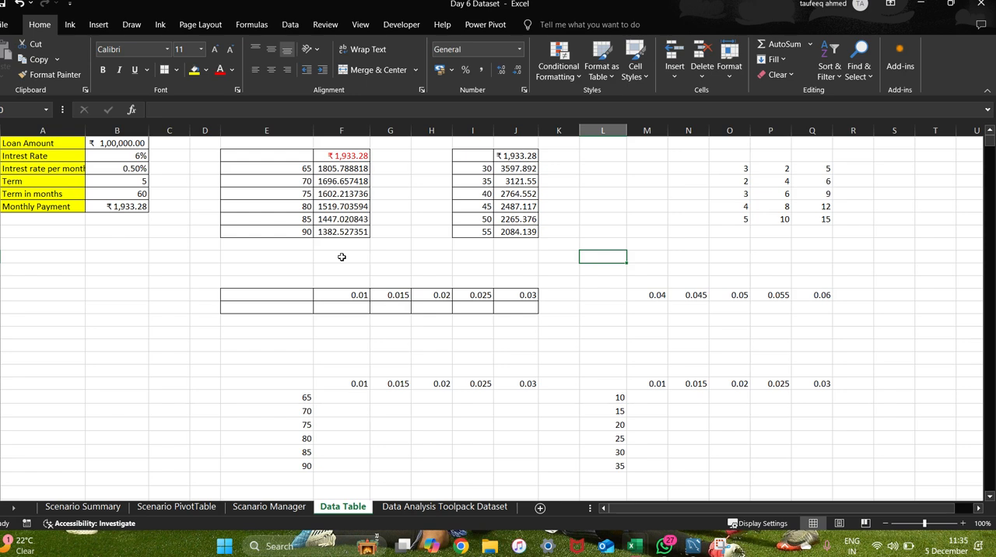
Link cell E14 to the Monthly Payment with the formula =B6.
left_click(280, 315)
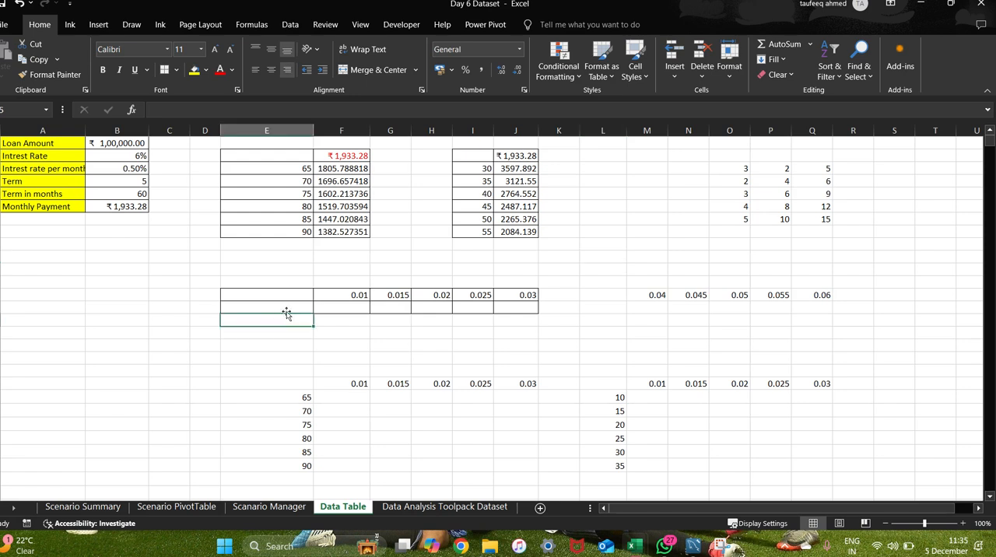
left_click(283, 298)
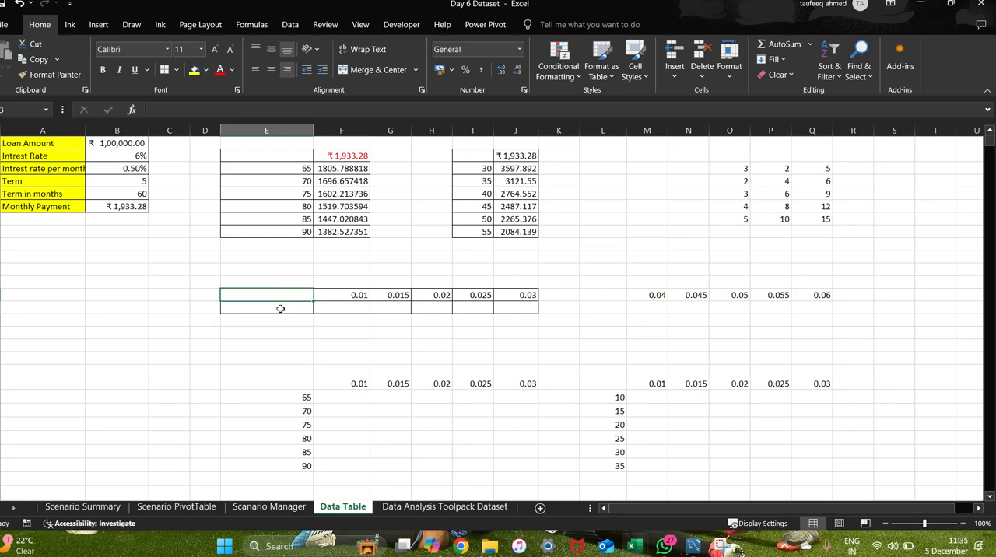
left_click(280, 309)
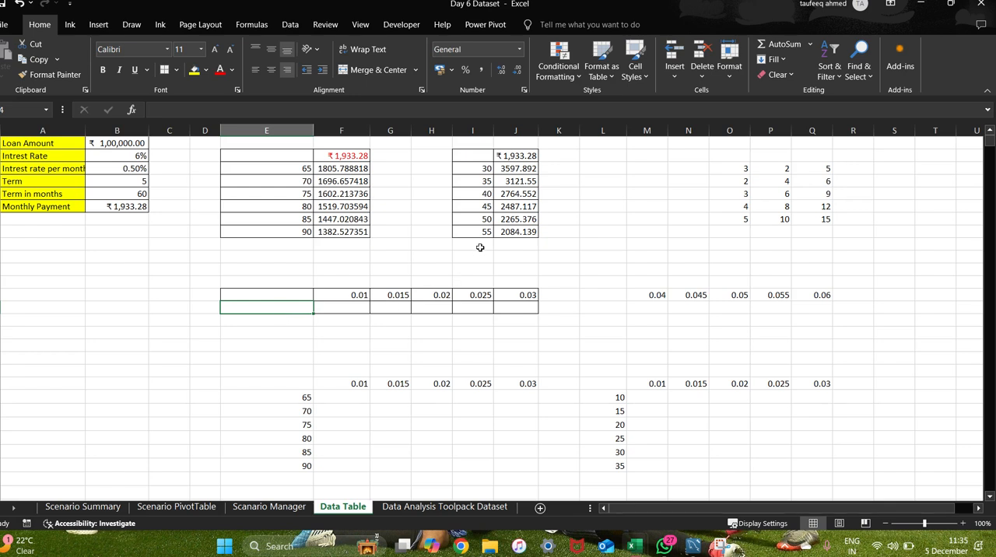
type("=")
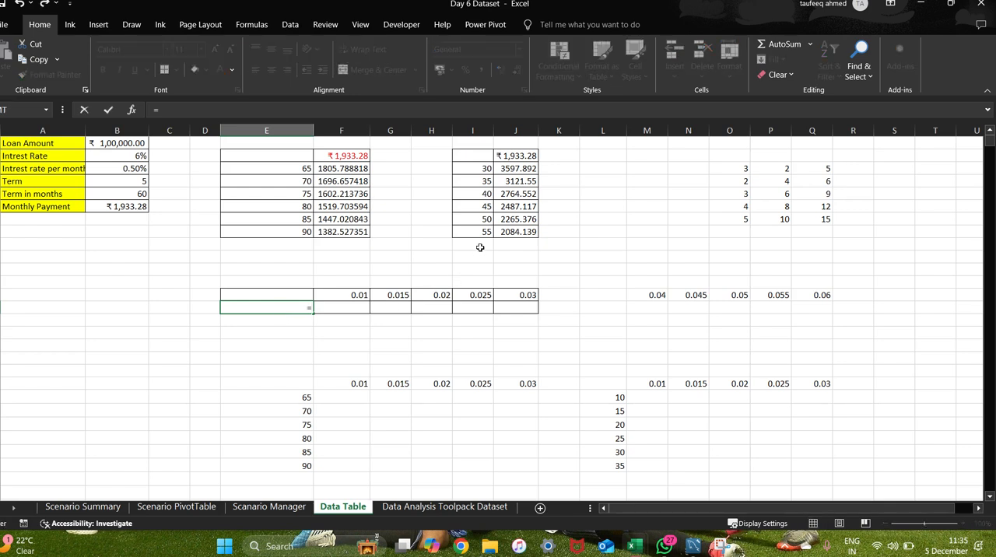
left_click(138, 204)
key("Return")
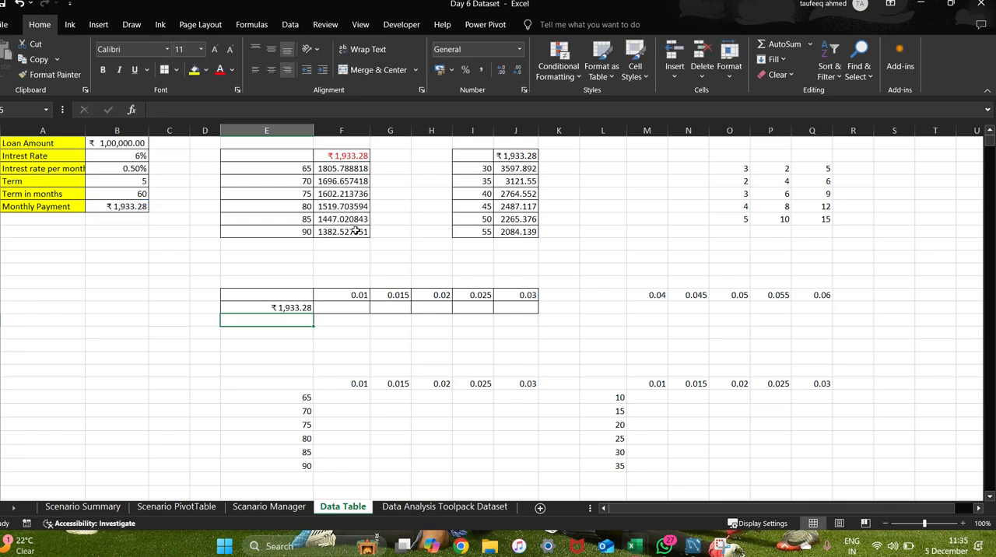
Open the What-If Analysis Data Table dialog for the range E13:J14.
left_click(348, 309)
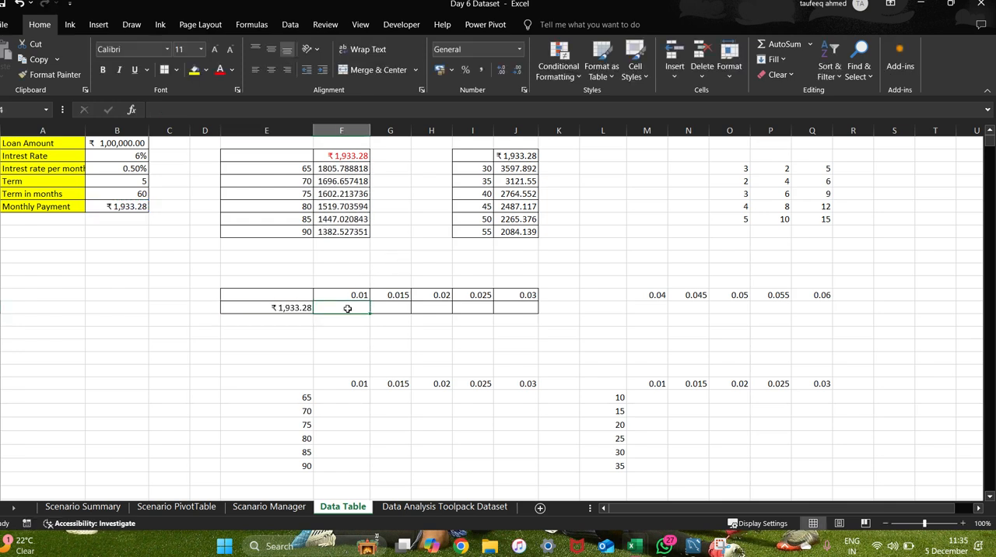
left_click_drag(272, 290, 522, 316)
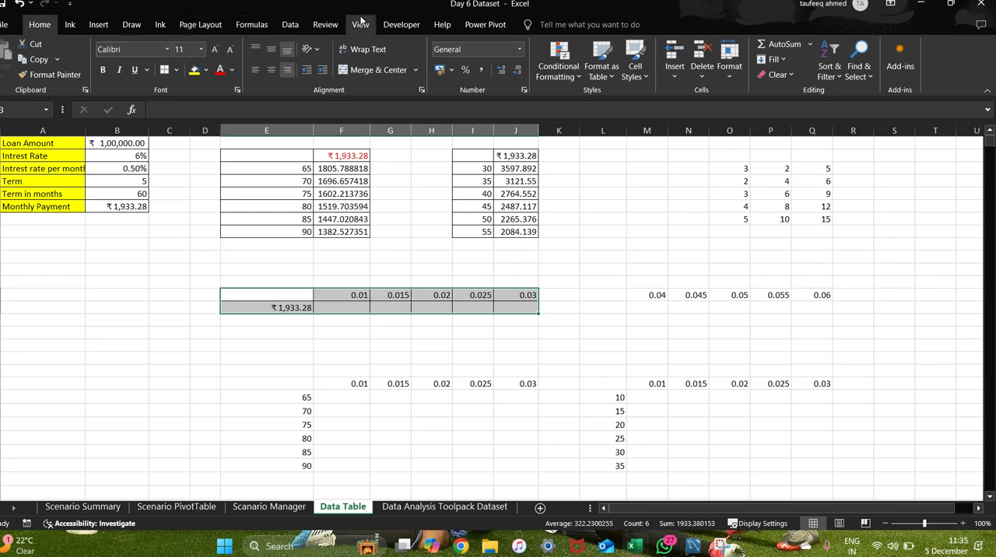
left_click(298, 27)
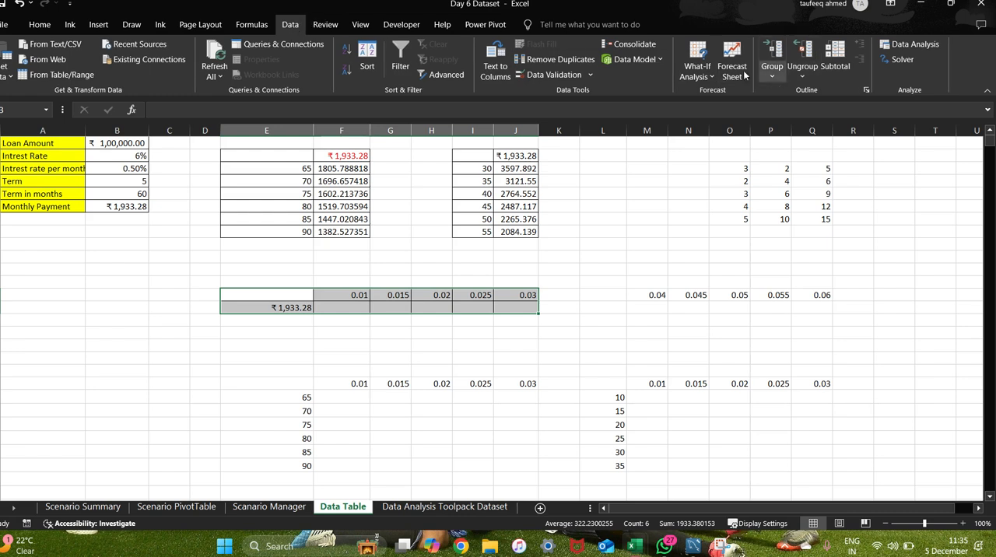
left_click(705, 72)
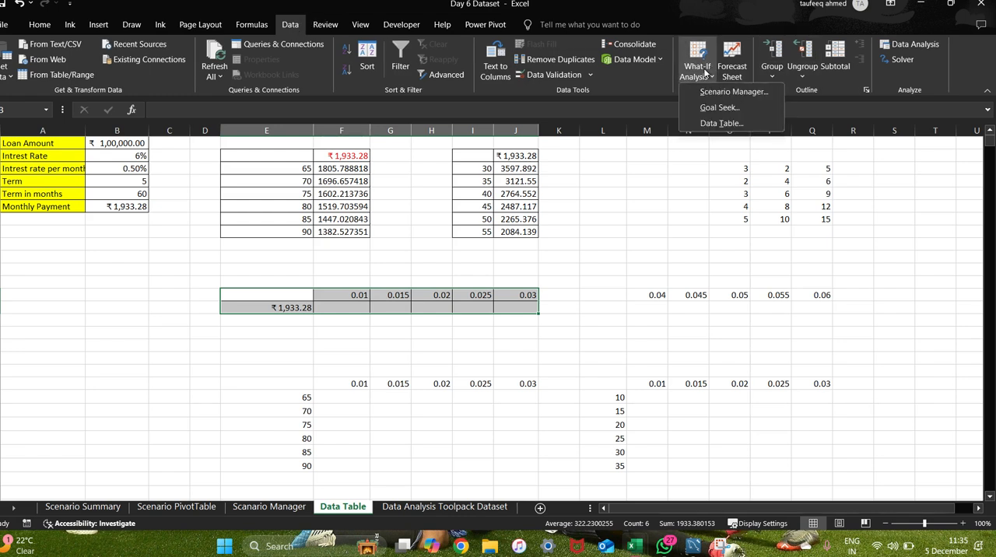
left_click(716, 125)
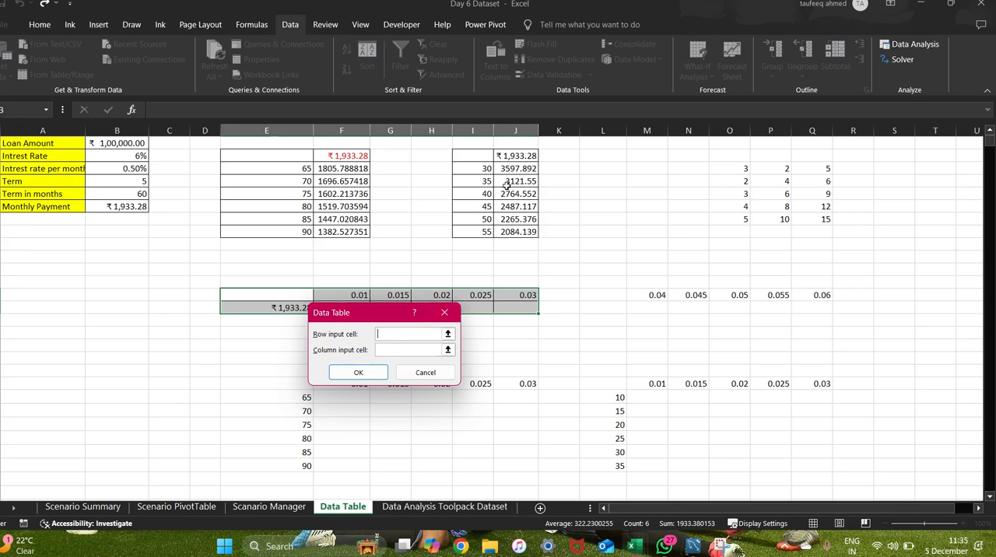
Switch to the Google Meet call to check on the participants, and return to the Excel workbook.
key("alt+Tab")
key("alt+Tab")
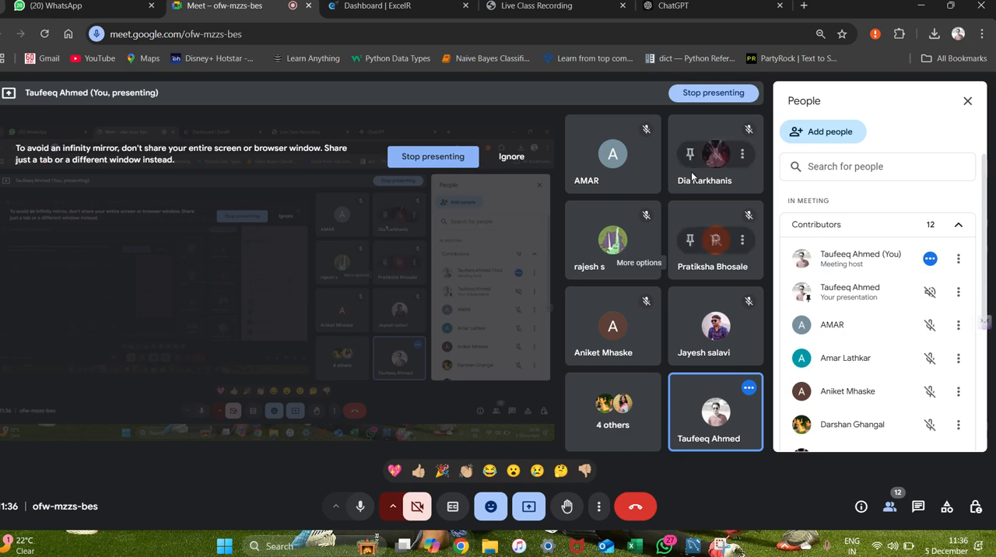
key("alt+Tab")
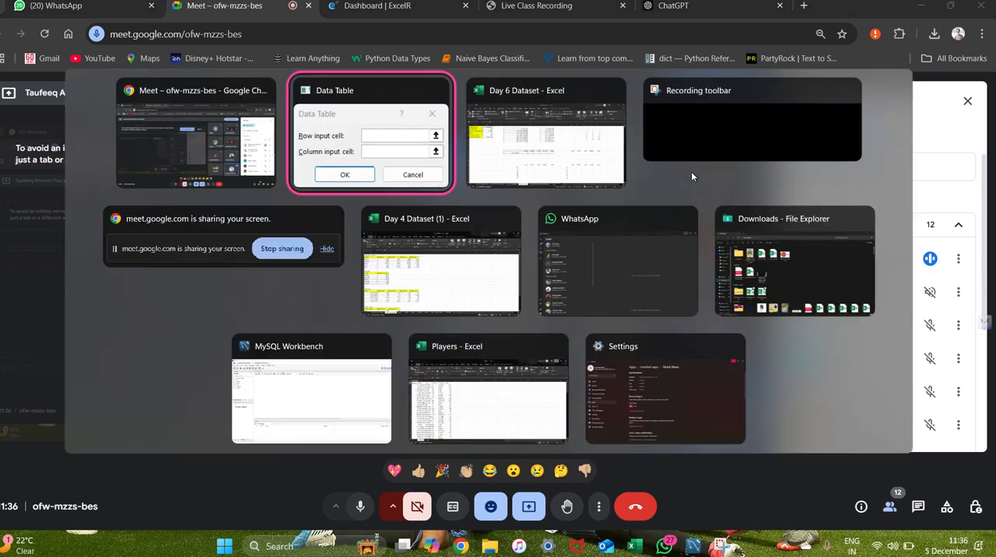
key("alt+Tab")
key("alt+Tab")
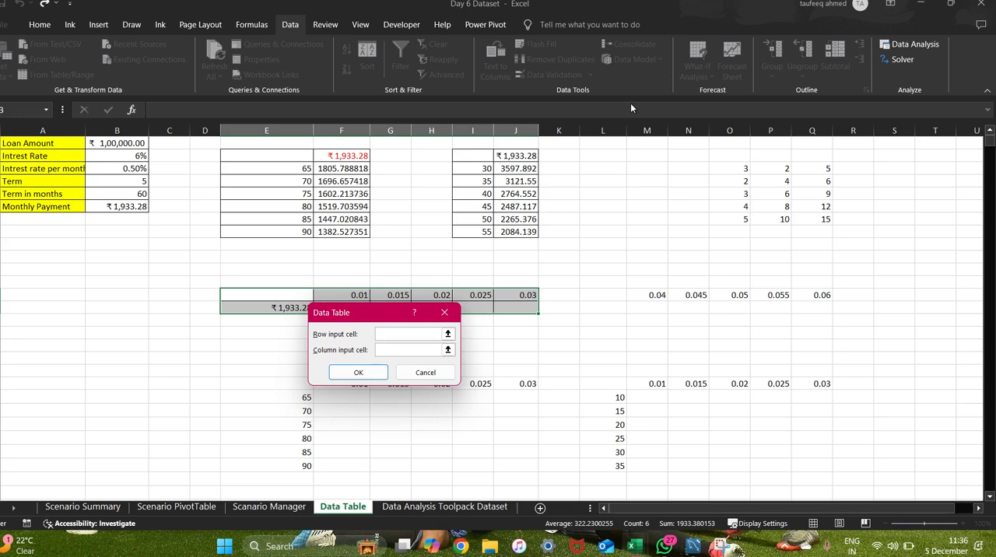
key("Escape")
key("alt+Tab")
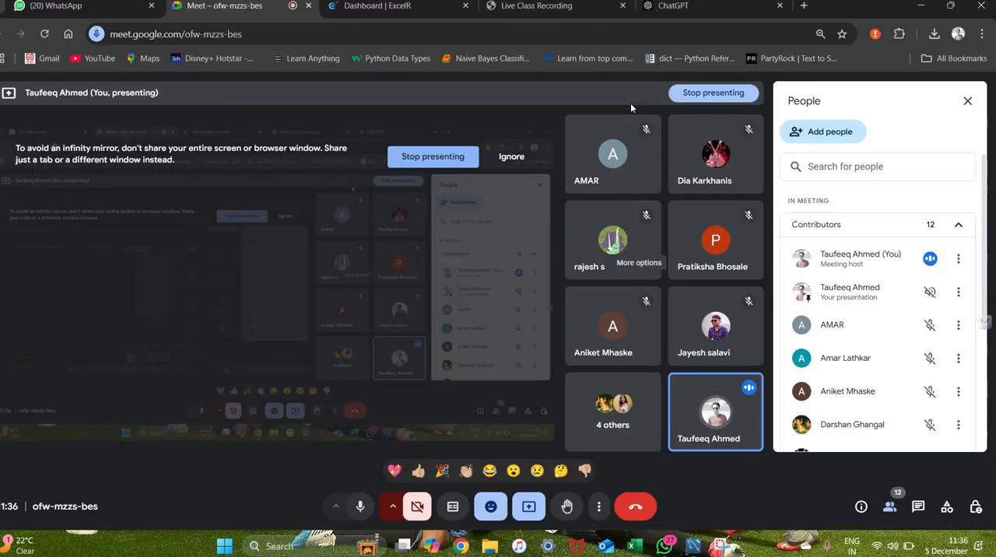
key("alt+Tab")
key("alt+Tab")
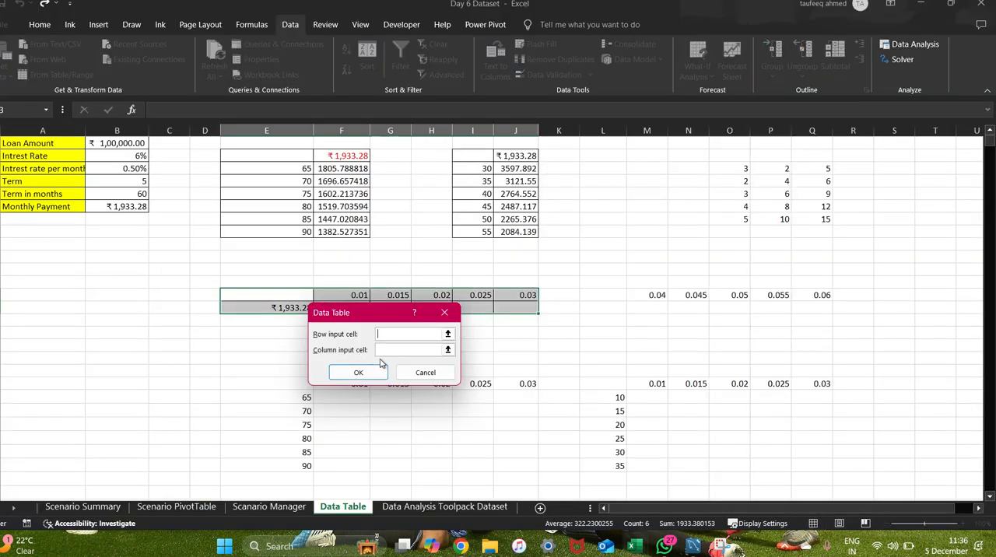
Generate the data table on E13:J14 with B3 (interest rate per month) as the row input cell.
left_click(382, 336)
left_click(120, 168)
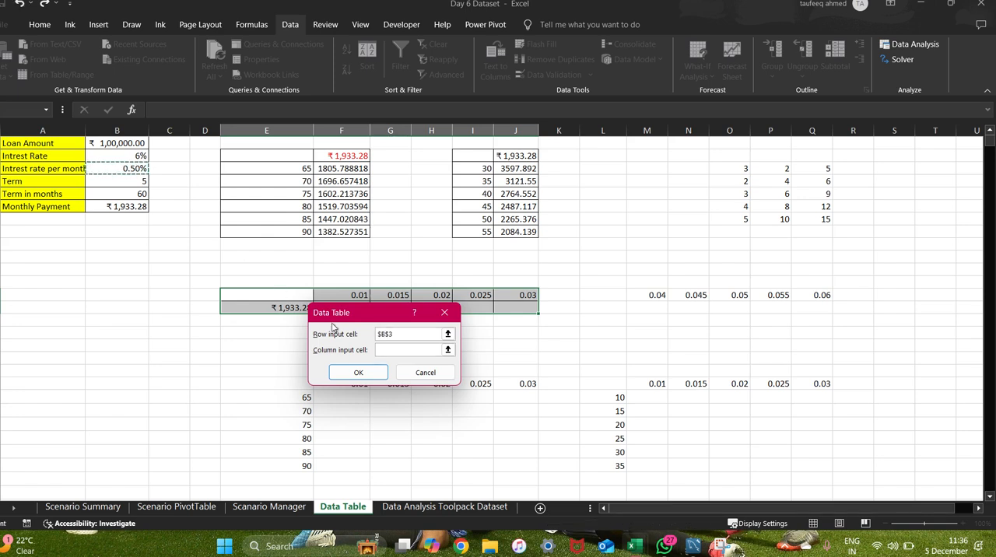
left_click(360, 372)
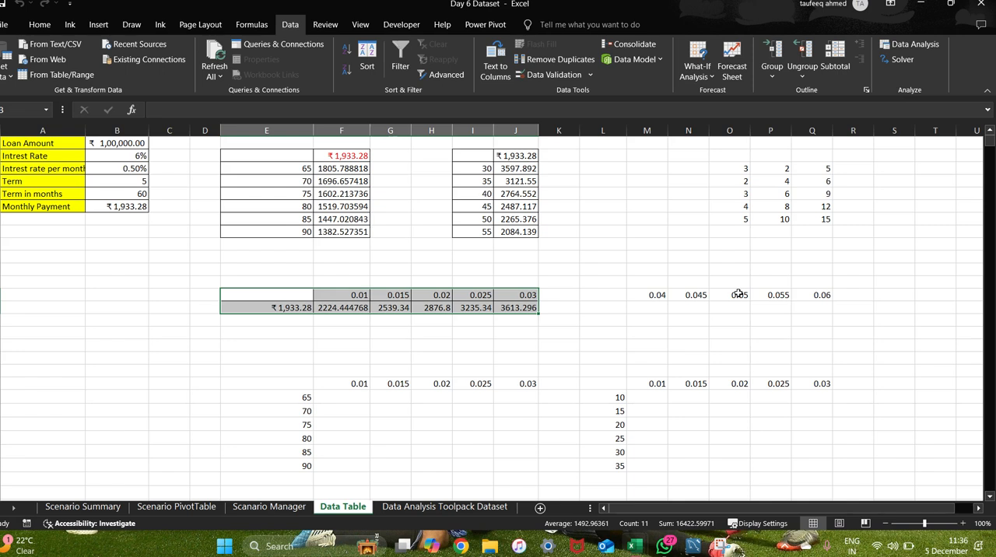
Apply All Borders to the range L13:Q14 containing the rates 0.04 to 0.06.
left_click(607, 284)
left_click_drag(607, 284, 798, 302)
left_click(744, 331)
left_click(612, 298)
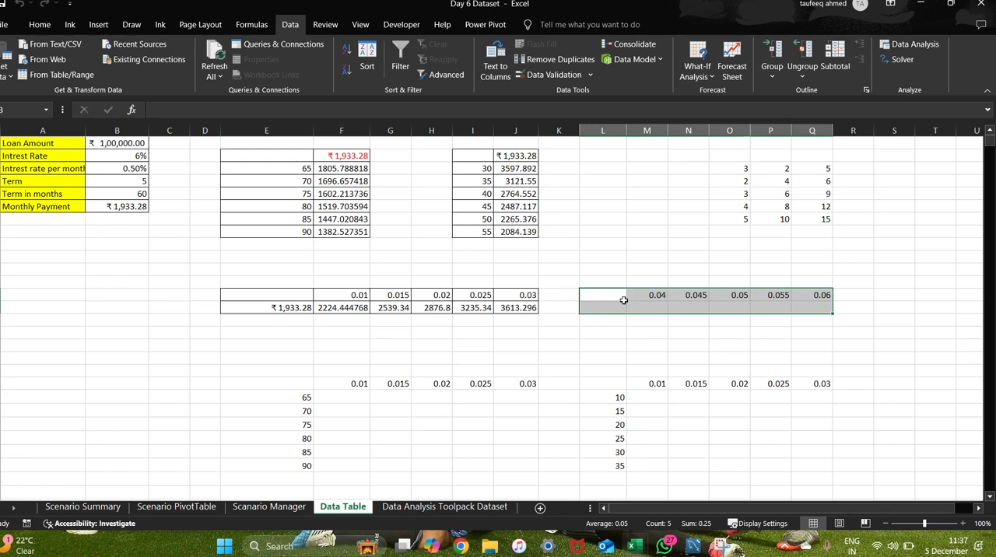
left_click(623, 342)
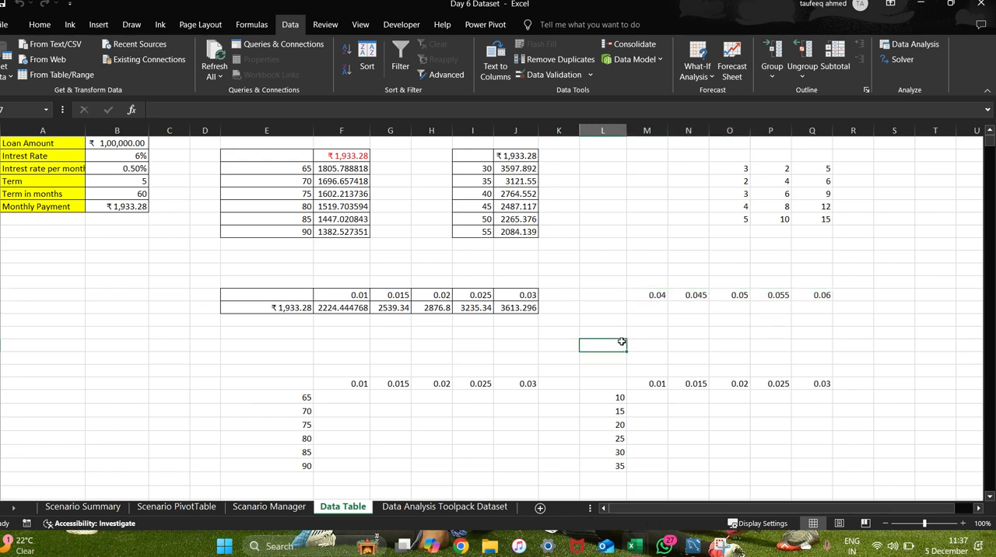
left_click(622, 299)
left_click_drag(625, 301, 814, 310)
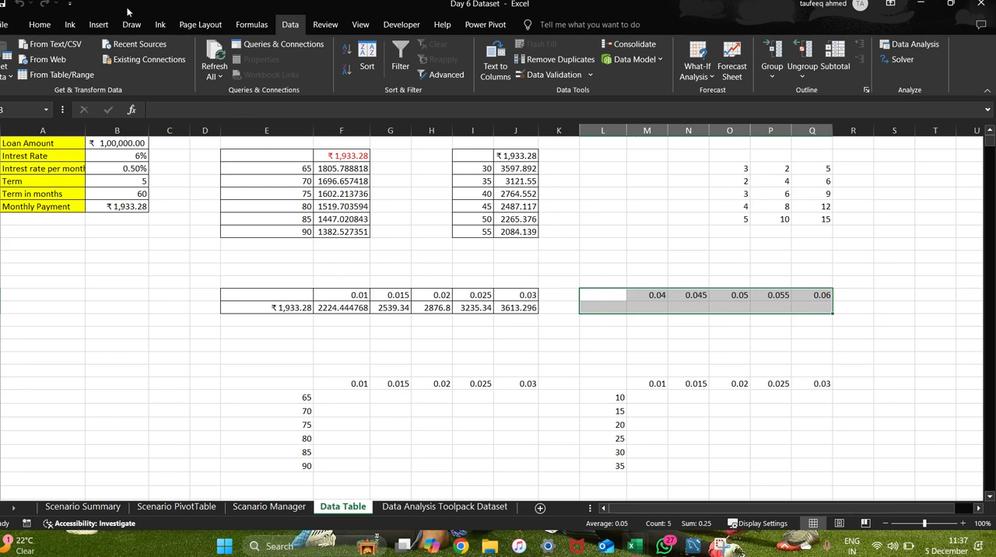
left_click(43, 28)
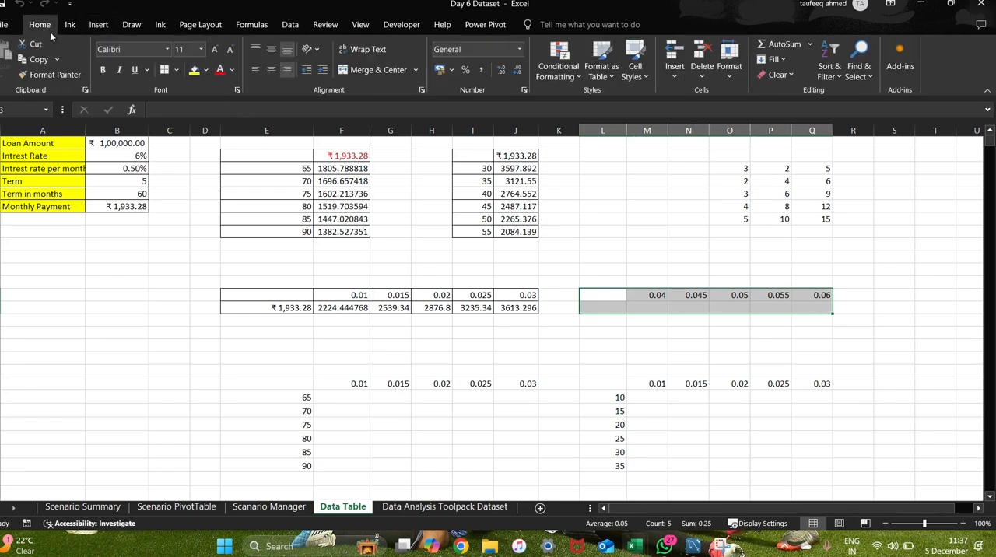
left_click(177, 70)
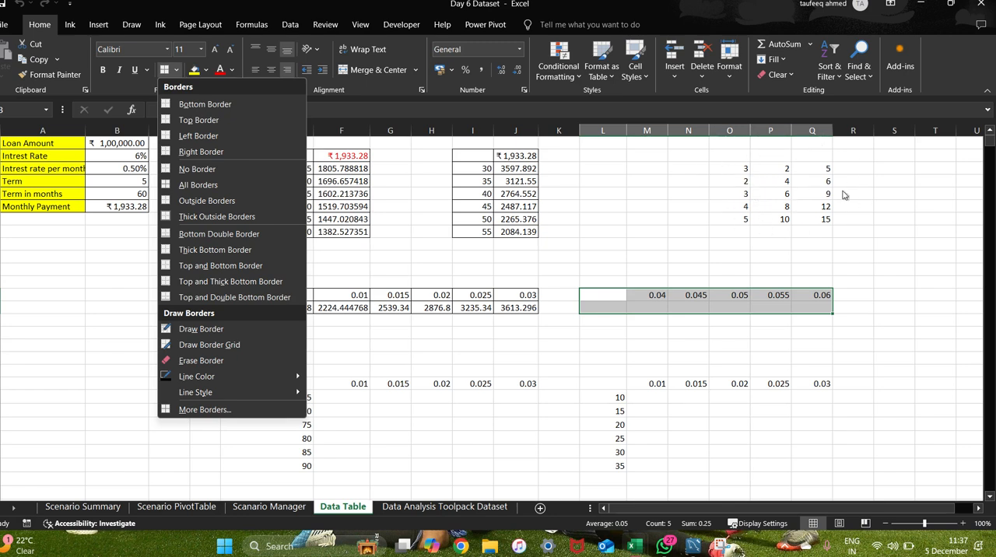
left_click(605, 223)
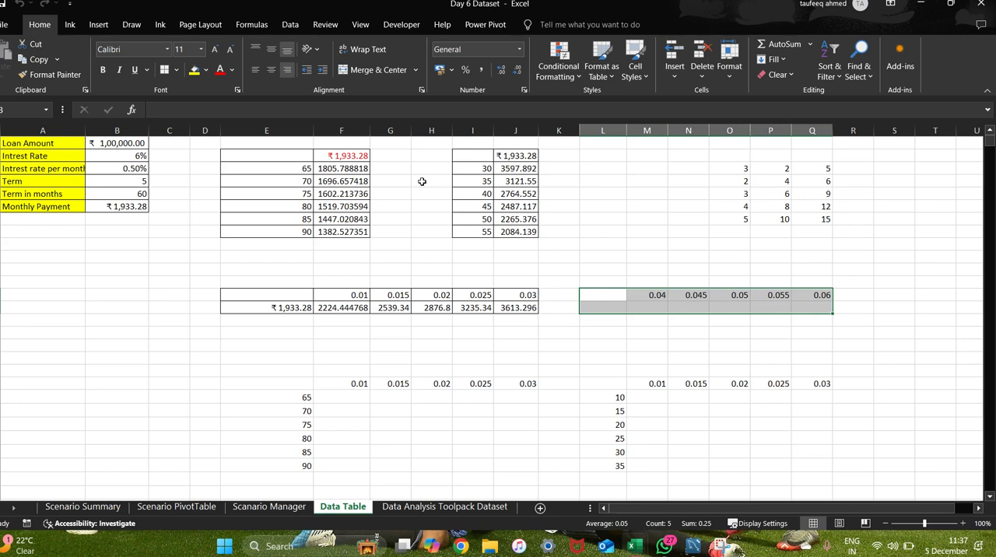
left_click(176, 69)
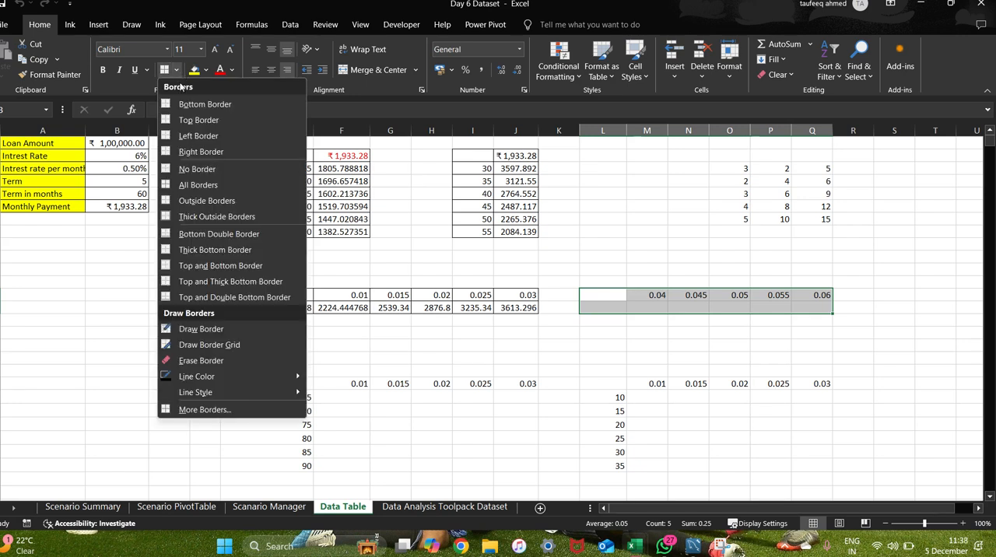
left_click(196, 186)
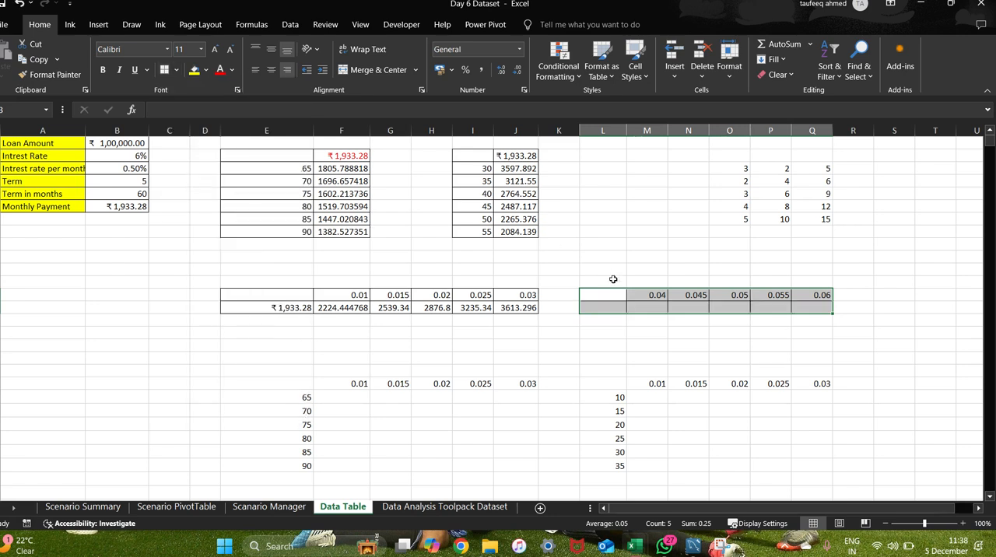
Link cell L14 to the Monthly Payment with the formula =B6.
left_click(601, 306)
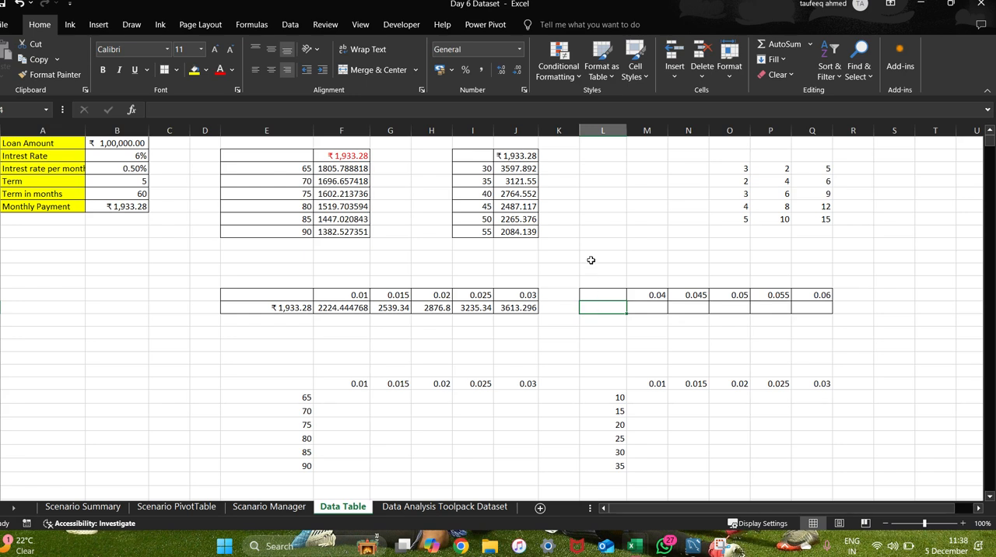
left_click(298, 26)
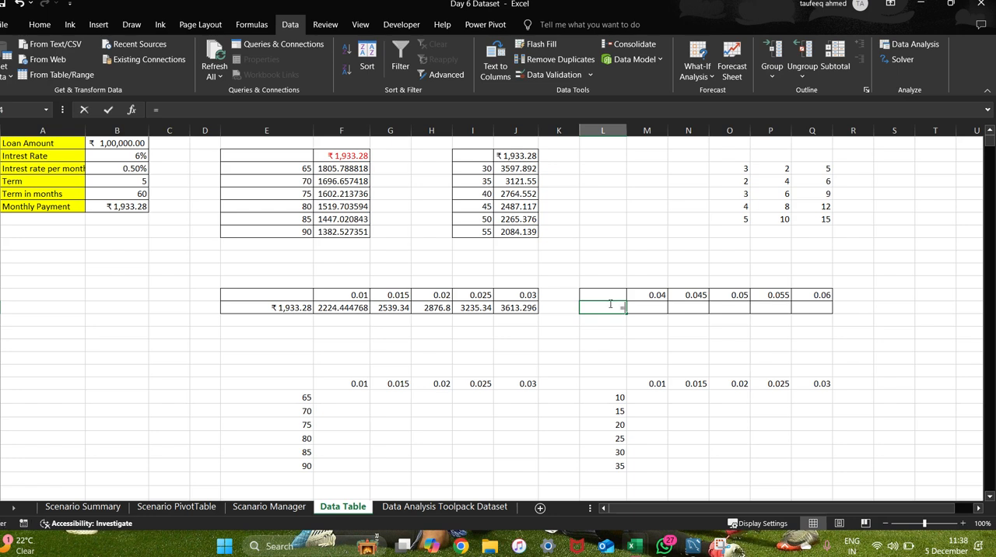
type("=")
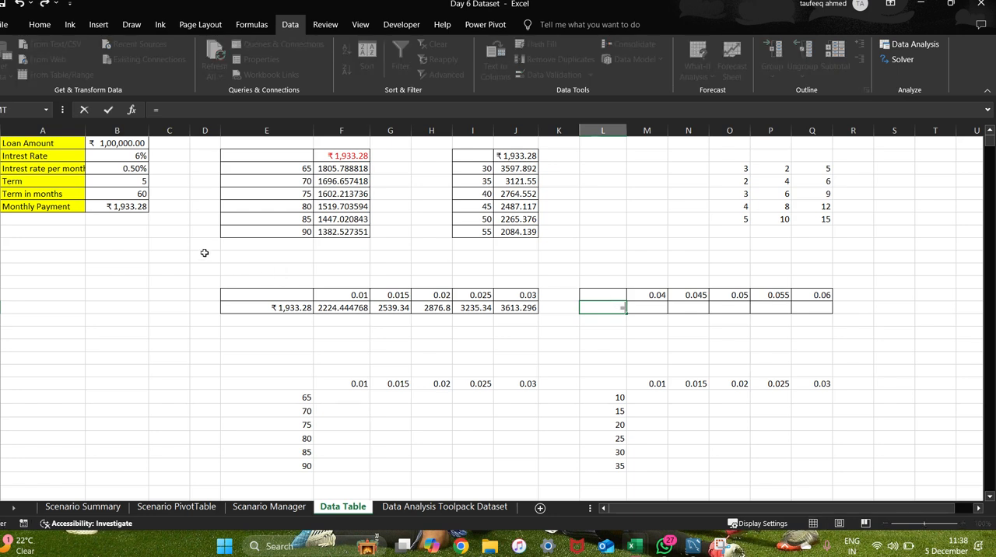
left_click(137, 210)
key("Return")
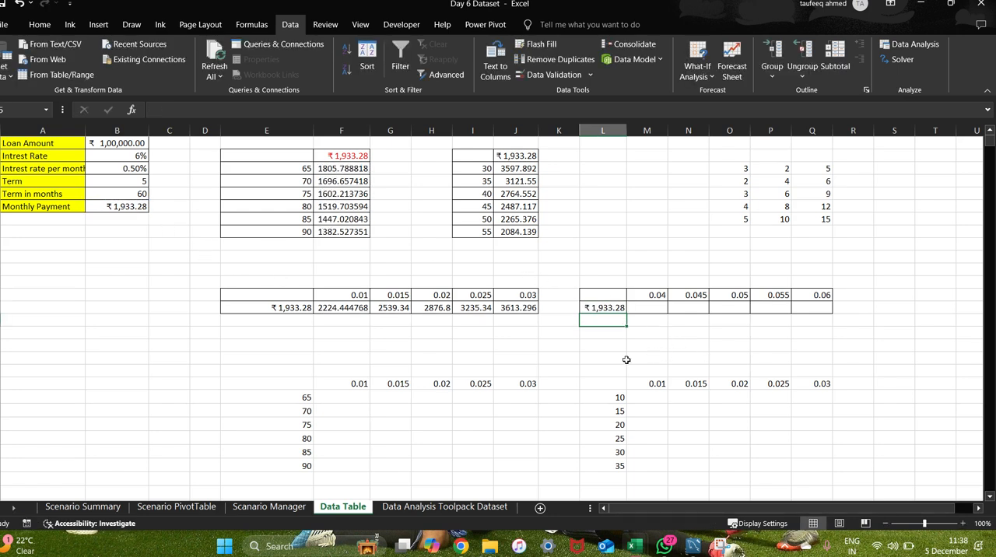
Generate a What-If data table on L13:Q14 with B3 (interest rate per month) as the row input cell.
left_click(607, 293)
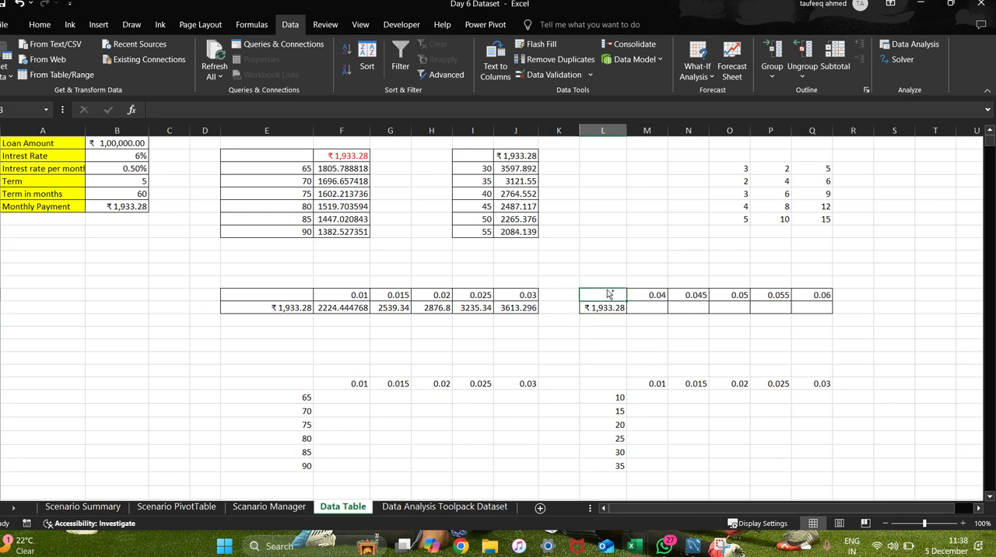
key("ctrl+a")
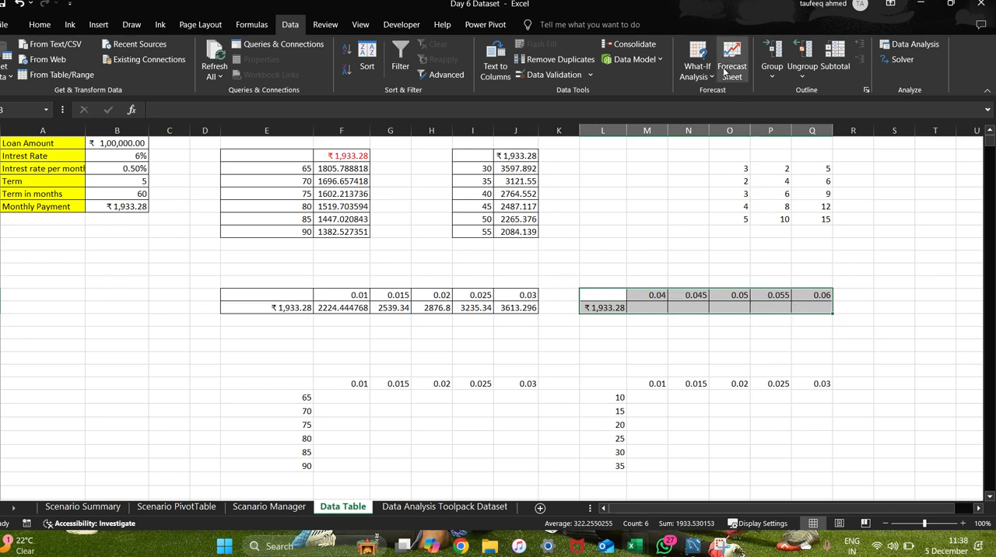
left_click(697, 70)
left_click(717, 123)
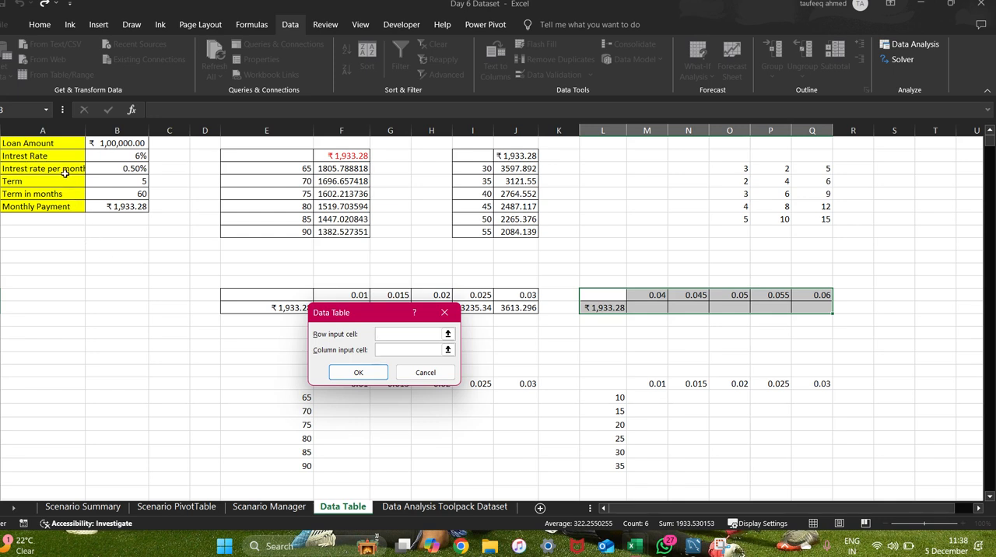
left_click(110, 168)
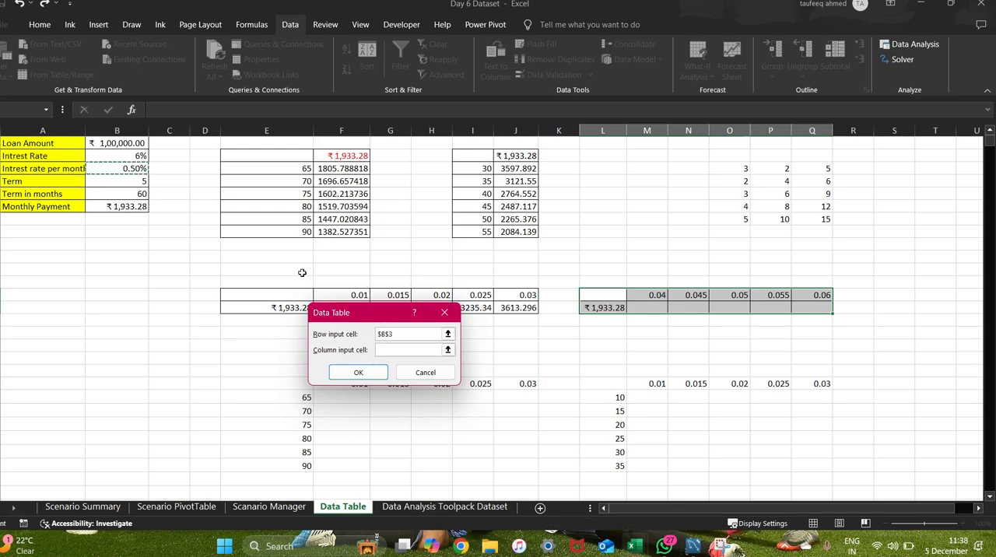
left_click(358, 372)
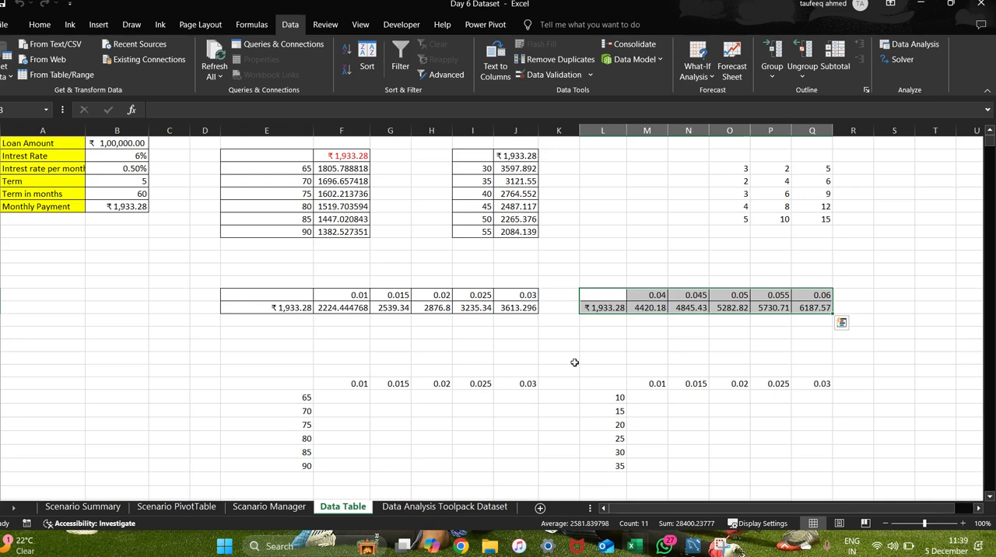
left_click(707, 244)
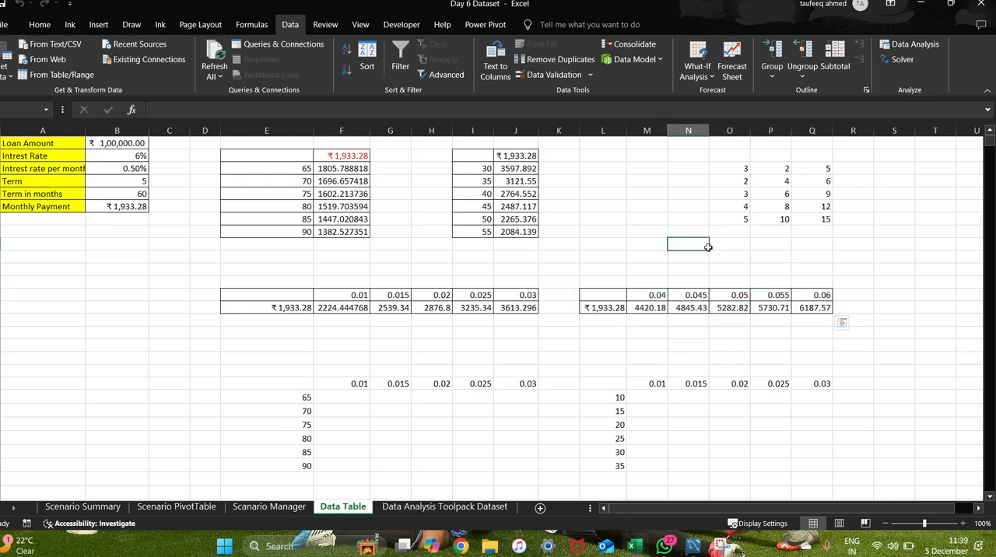
Apply All Borders to the two-variable range E20:J26 with terms 65 to 90 and rates 0.01 to 0.03.
scroll(623, 310, "down", 10)
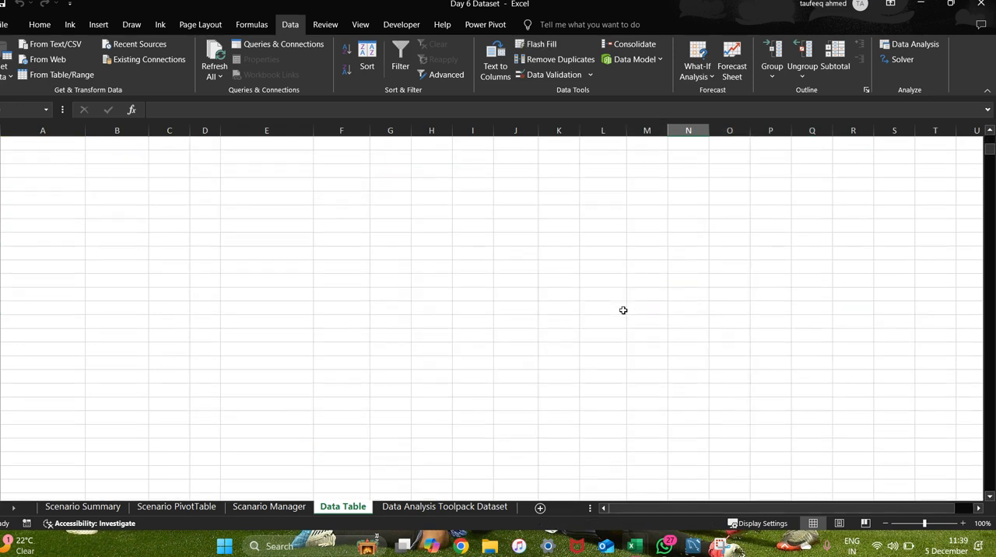
scroll(624, 310, "up", 10)
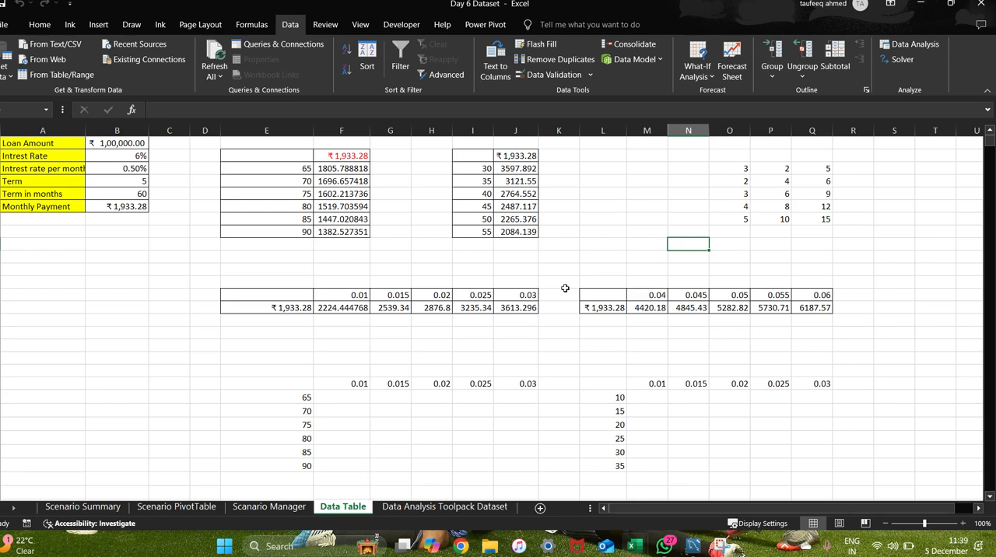
left_click(358, 401)
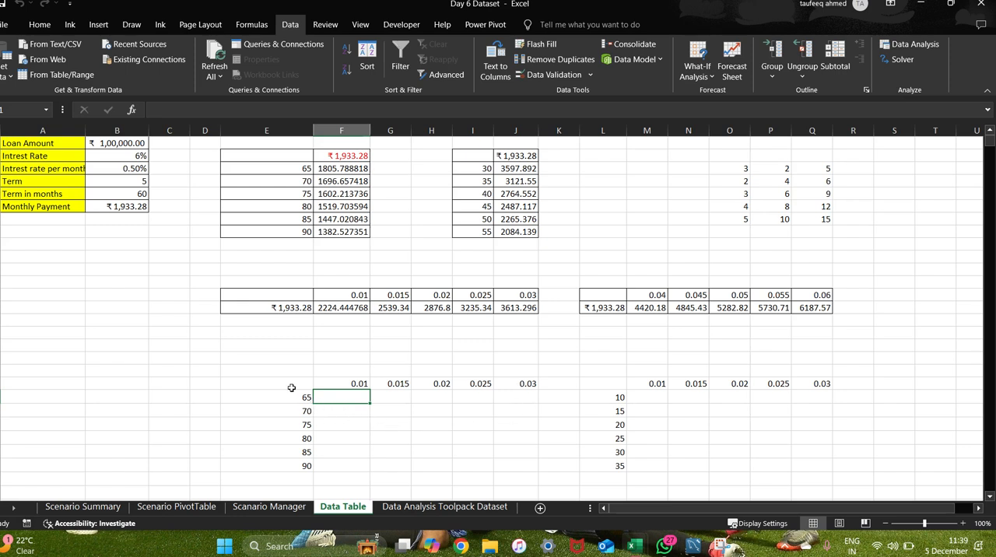
left_click_drag(291, 388, 508, 462)
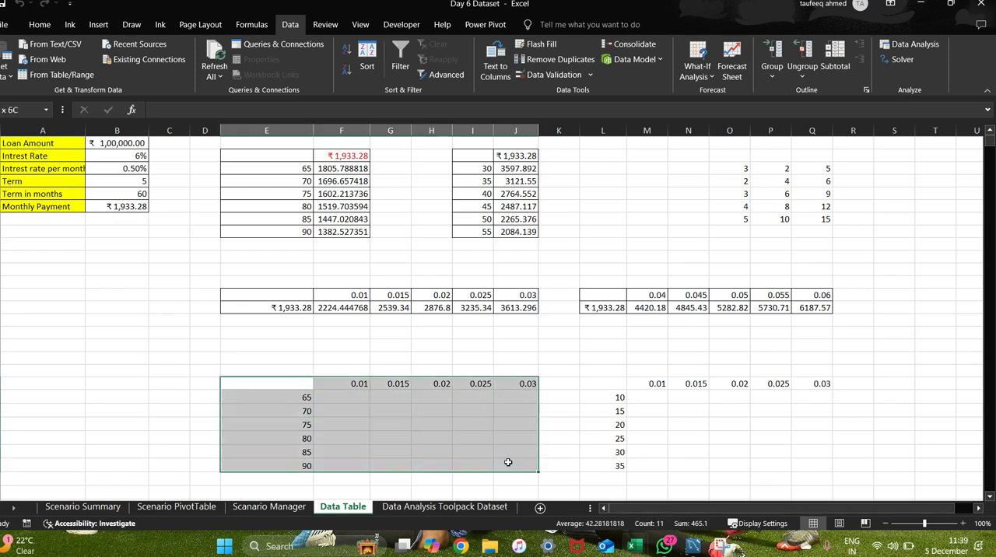
left_click(40, 24)
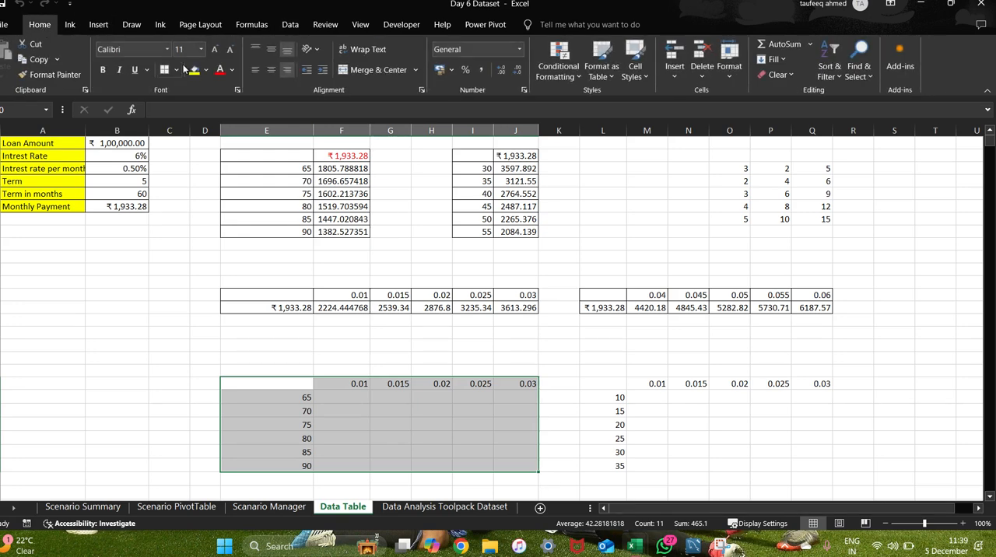
left_click(176, 70)
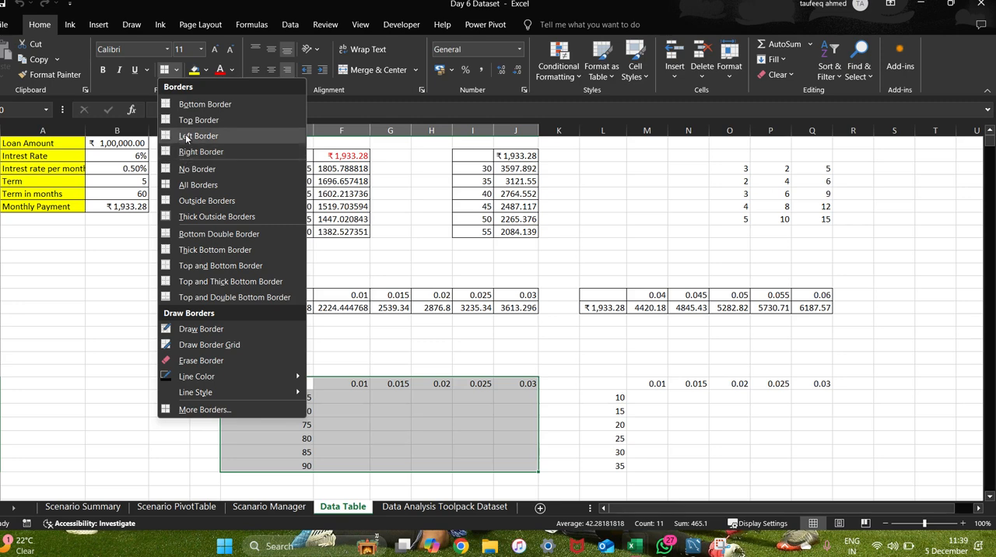
left_click(206, 187)
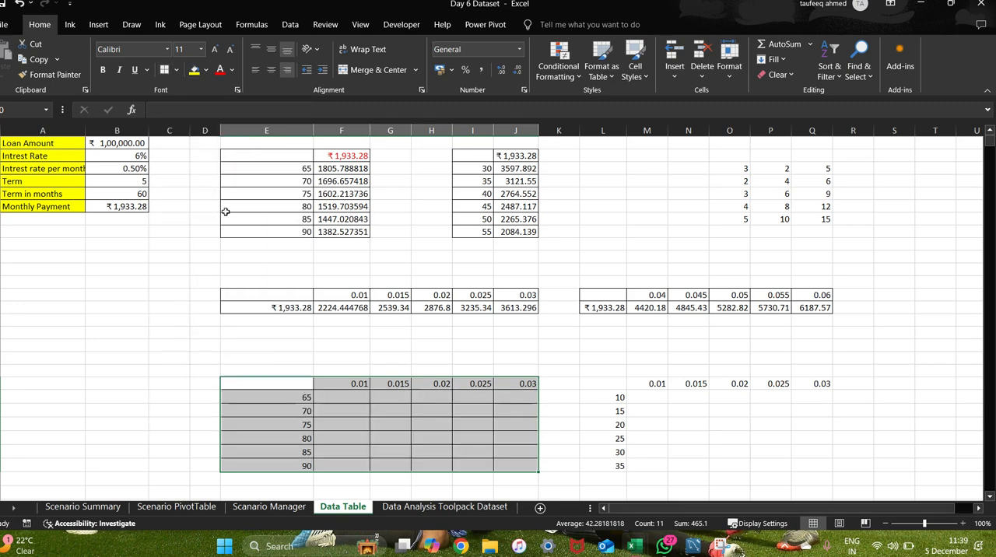
Link corner cell E20 of the two-variable table to the Monthly Payment with the formula =B6.
left_click(278, 383)
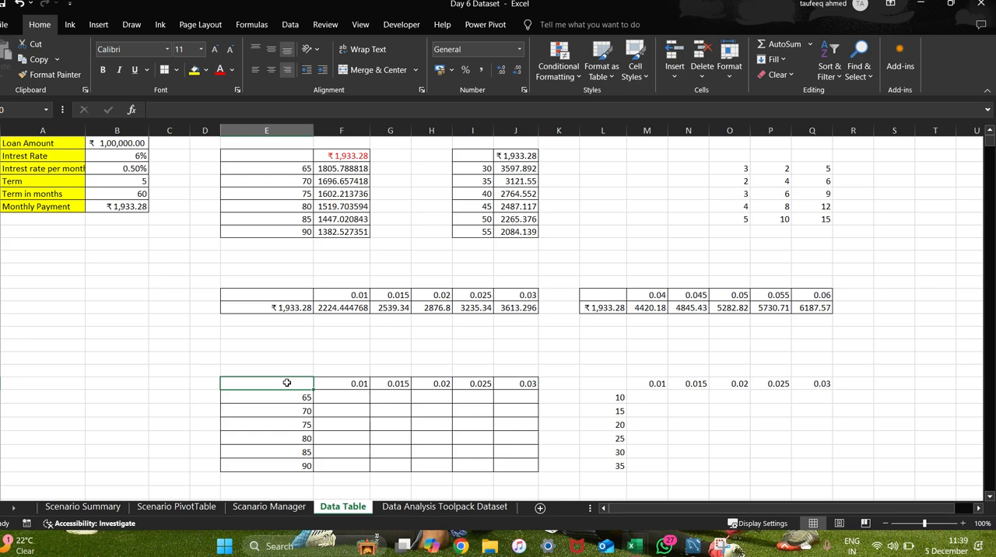
type("=")
left_click(121, 210)
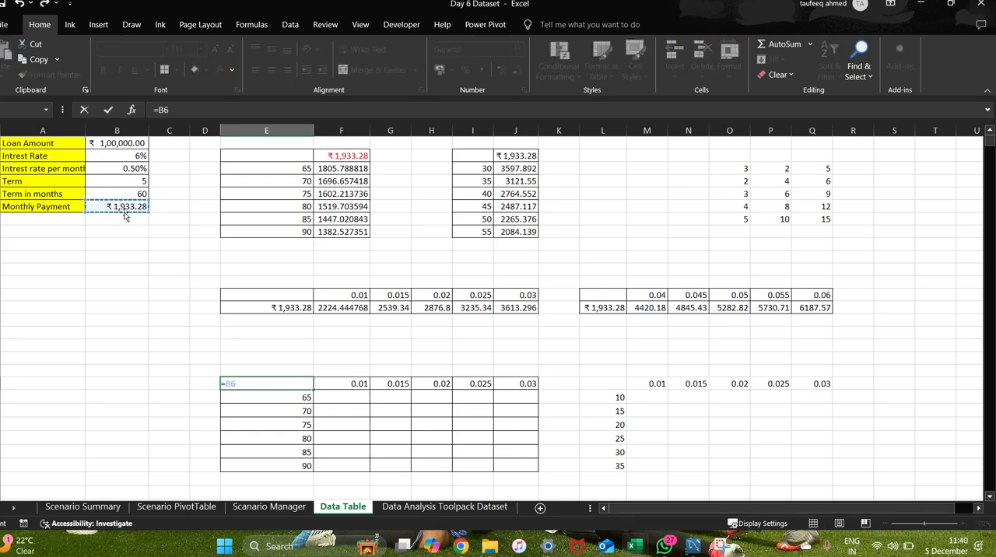
key("Return")
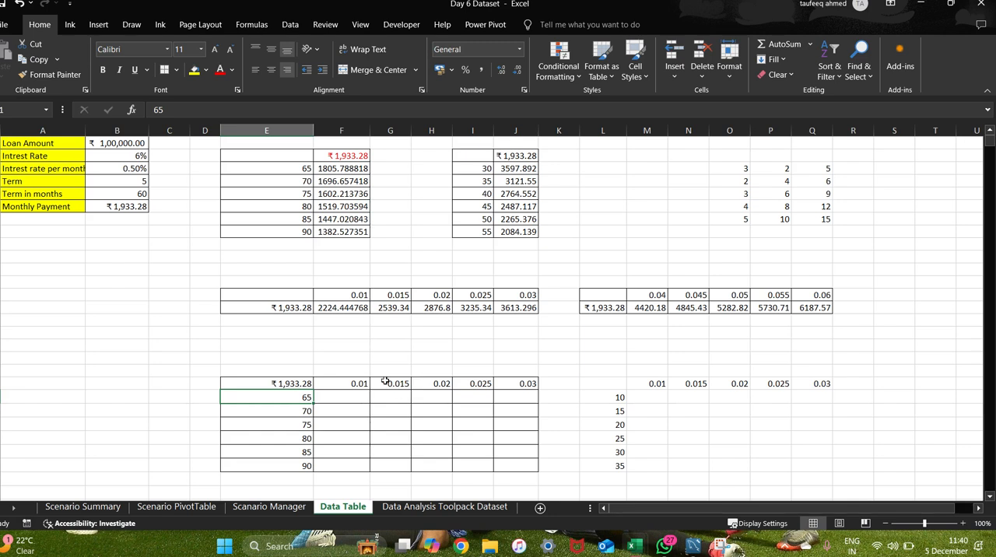
Generate a two-variable What-If data table on E20:J26 with B3 as the row input cell and B5 (term in months) as the column input cell.
left_click(284, 383)
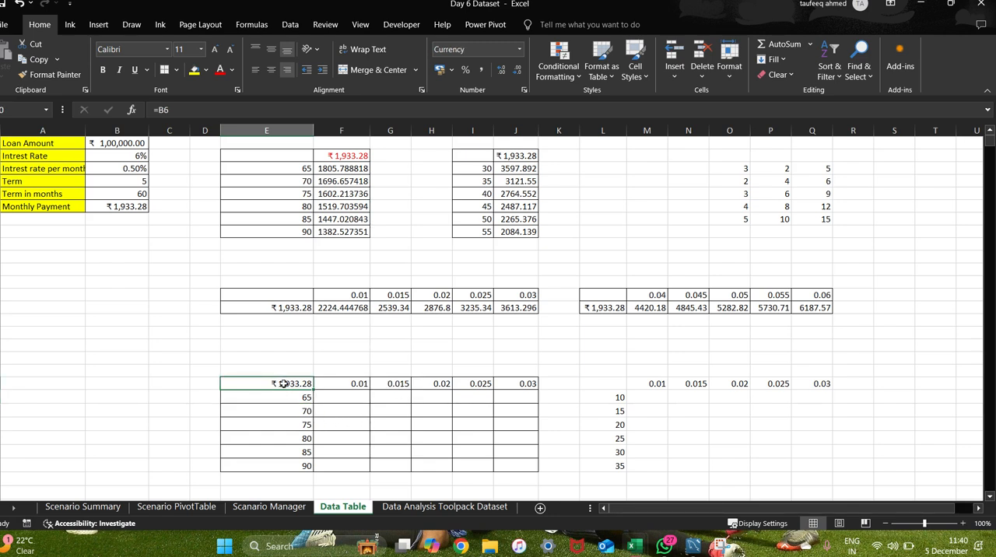
key("ctrl+a")
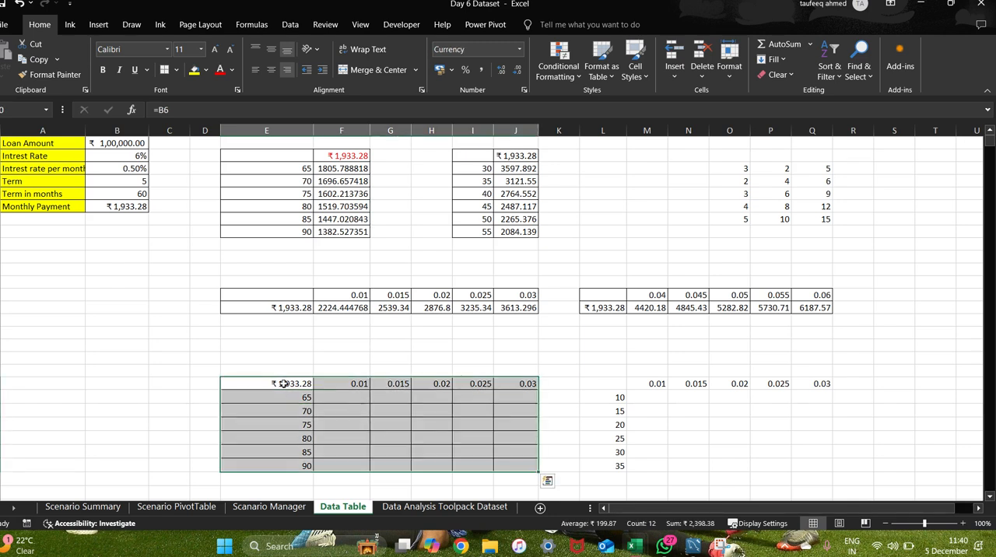
left_click(290, 25)
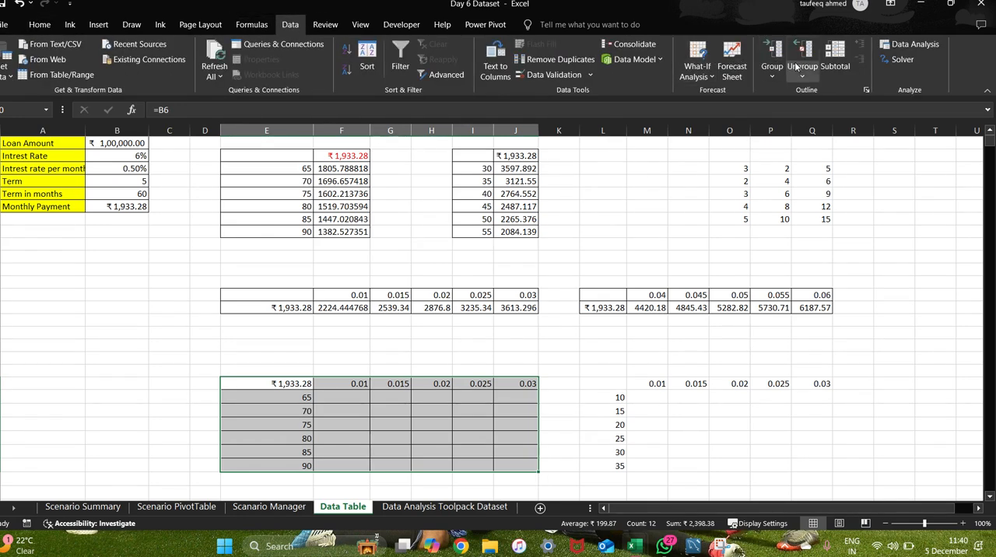
left_click(710, 75)
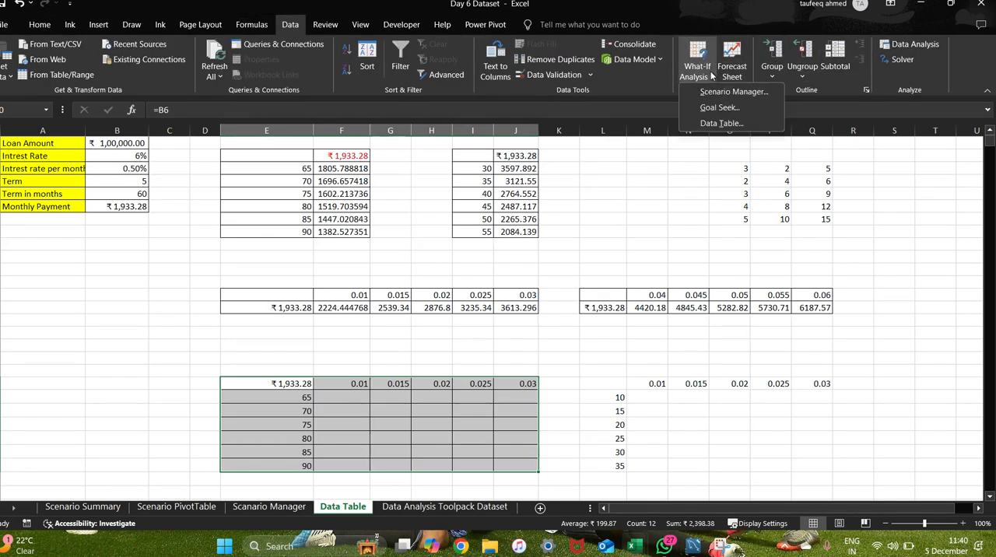
left_click(721, 123)
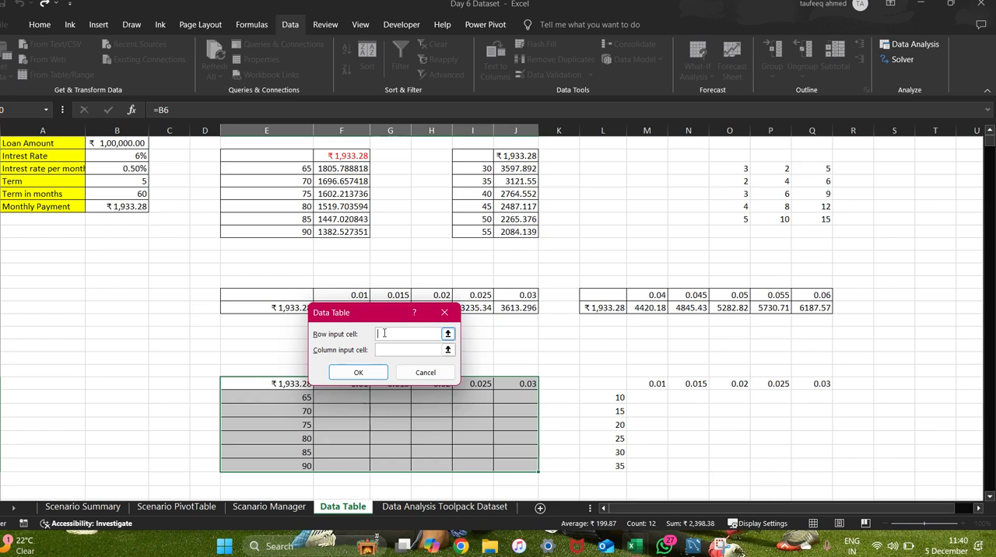
left_click(123, 170)
left_click(384, 350)
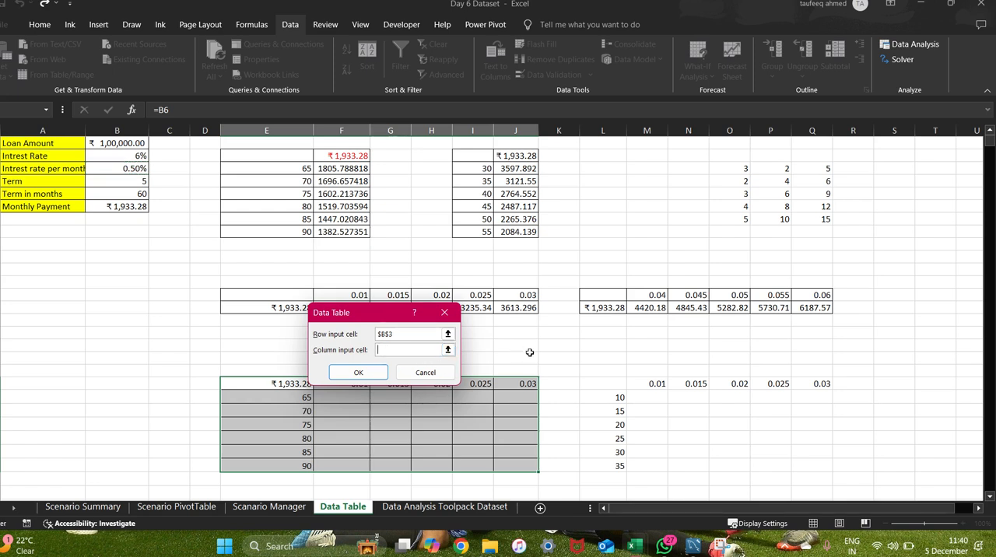
left_click(126, 193)
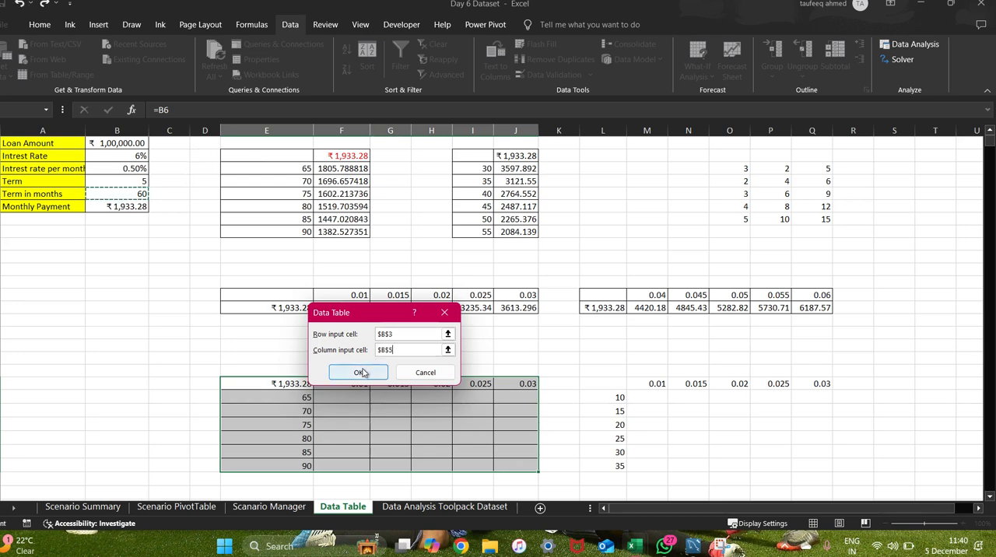
left_click(359, 373)
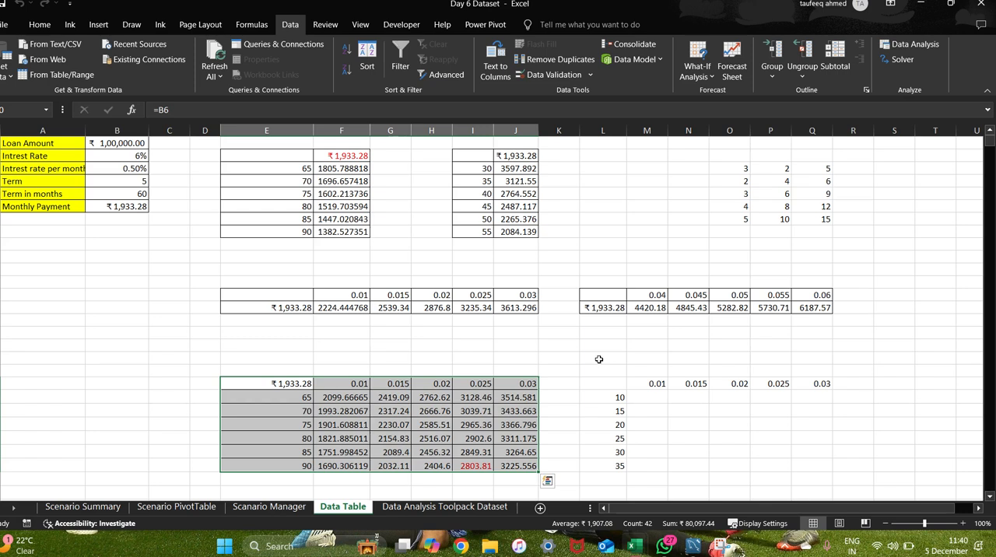
Inspect the formula behind the payment for term 90 and rate 0.025 in the two-variable table.
left_click(553, 345)
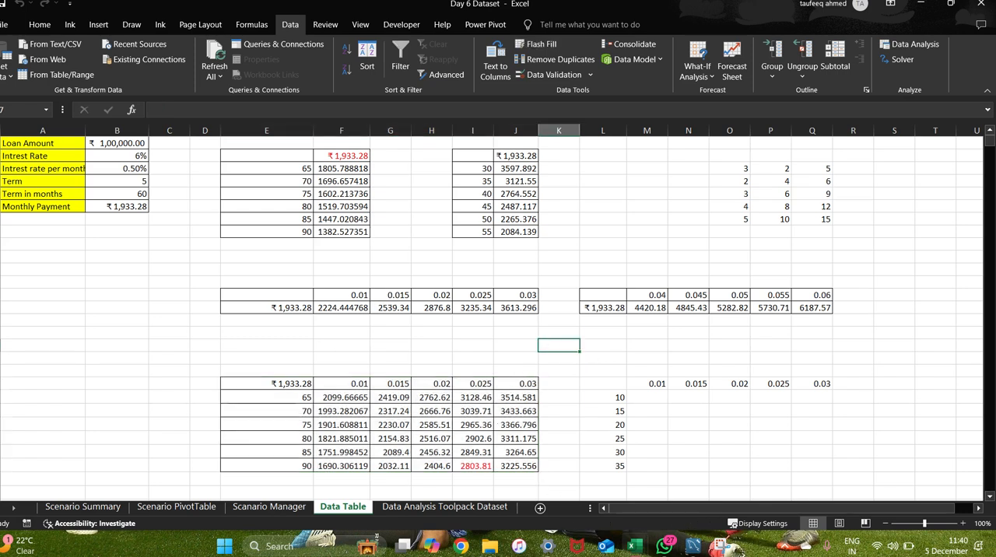
left_click(472, 466)
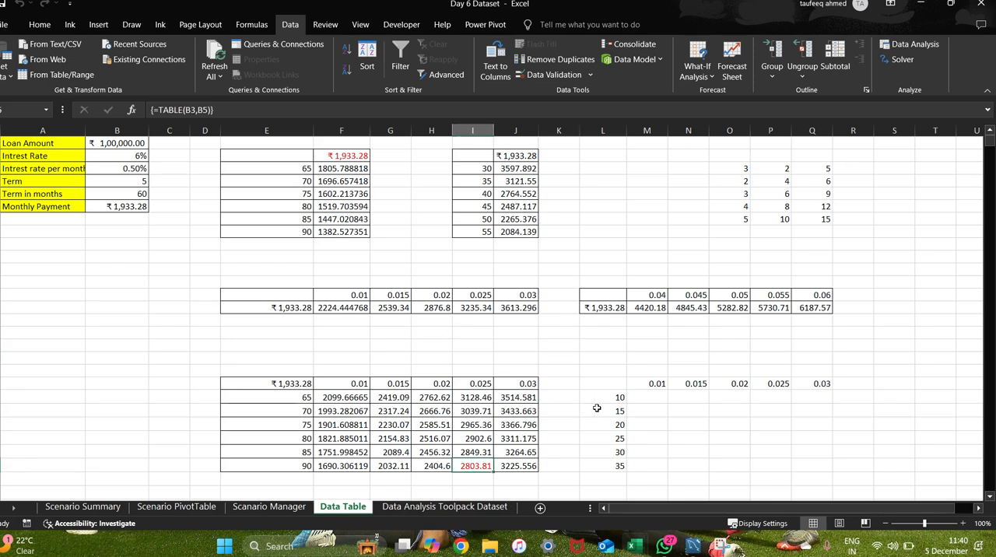
left_click(559, 396)
left_click(480, 464)
scroll(496, 434, "down", 10)
scroll(501, 416, "up", 10)
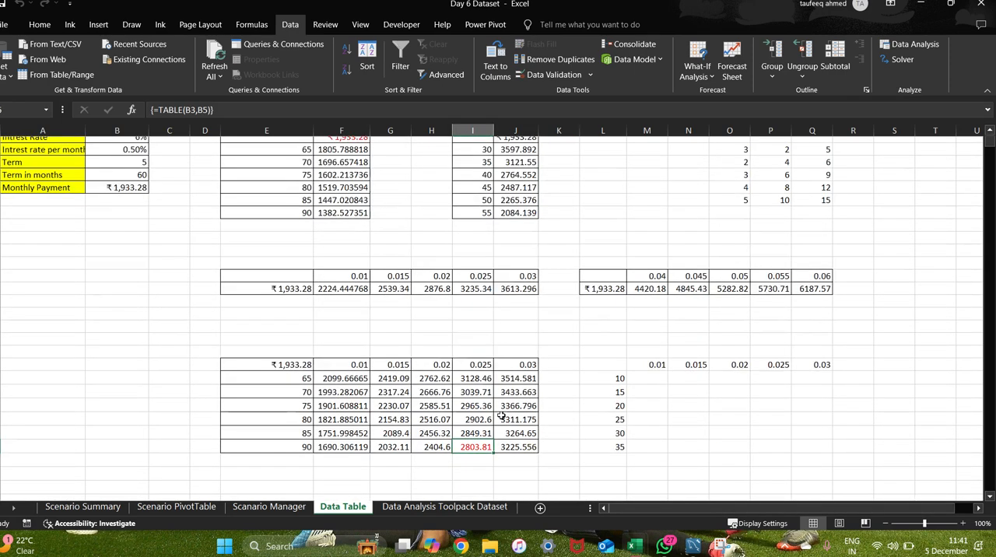
left_click(589, 387)
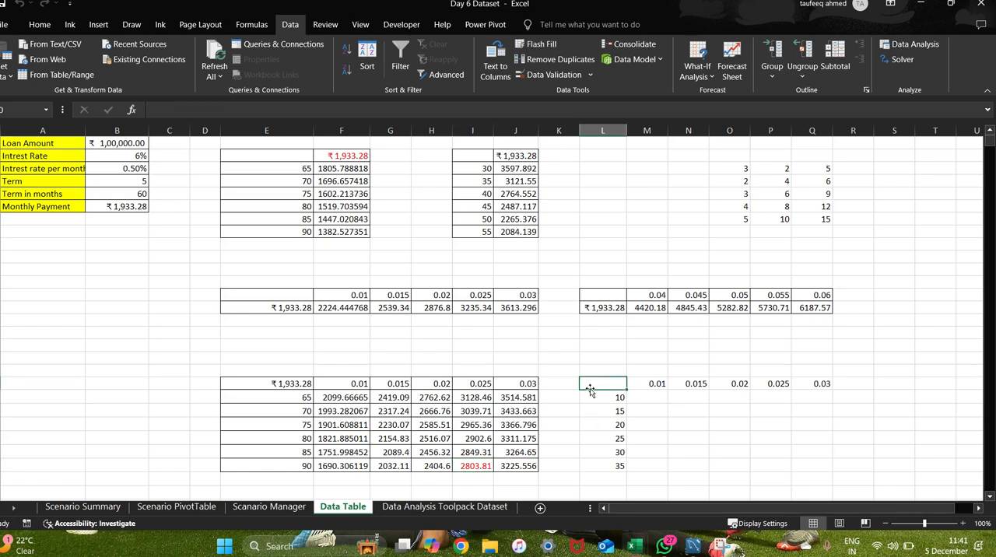
left_click(657, 411)
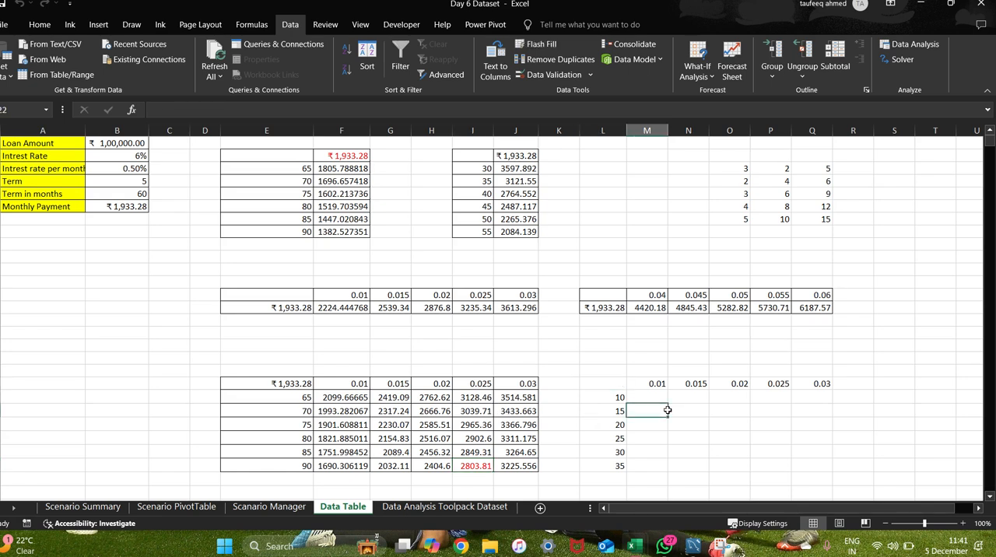
left_click(603, 384)
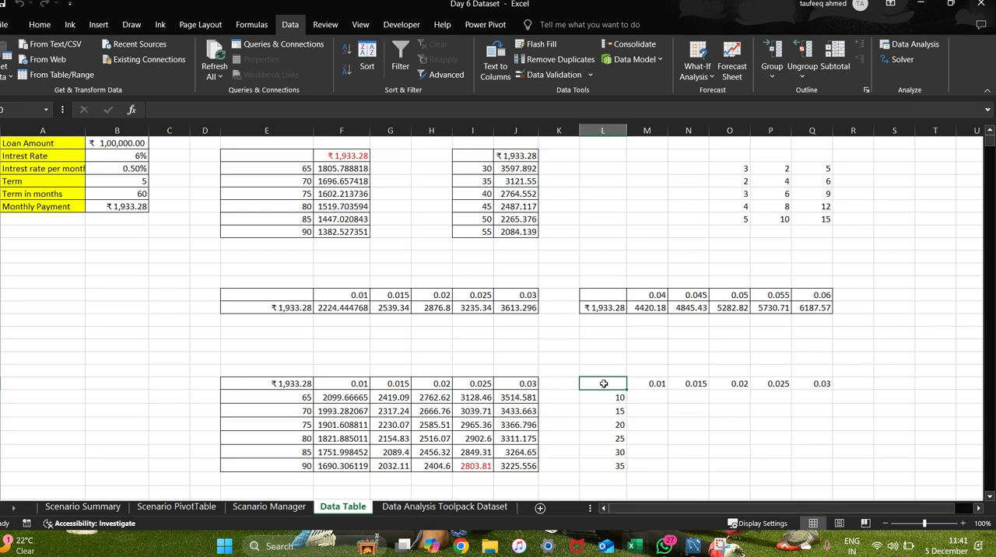
left_click(646, 359)
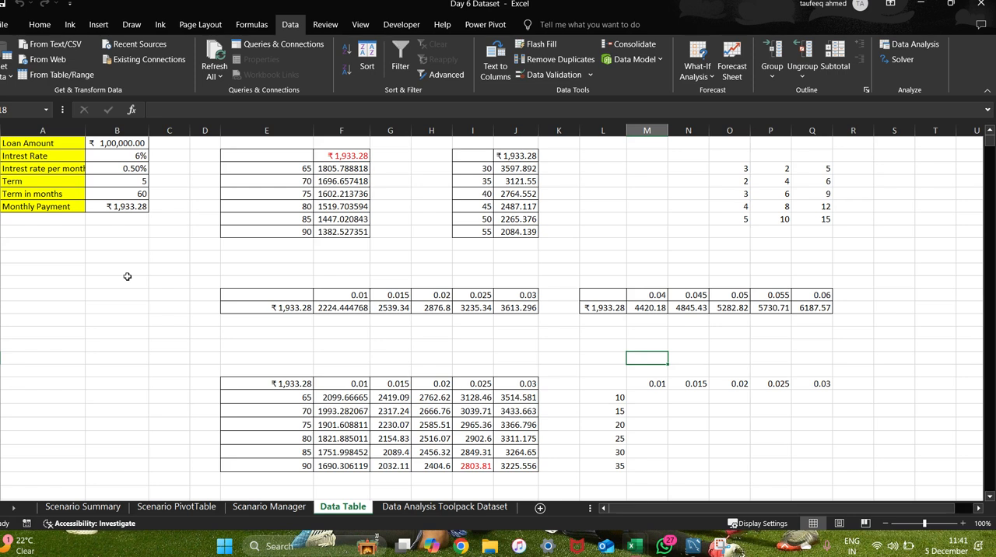
left_click(724, 422)
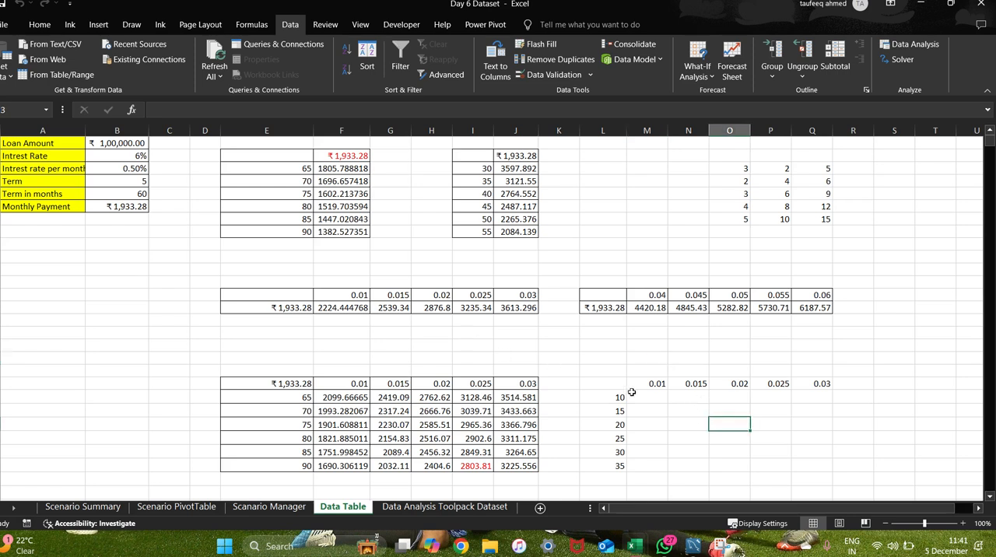
Apply All Borders to the second two-variable range L20:Q26 with terms 10 to 35 and rates 0.01 to 0.03.
left_click_drag(611, 382, 817, 461)
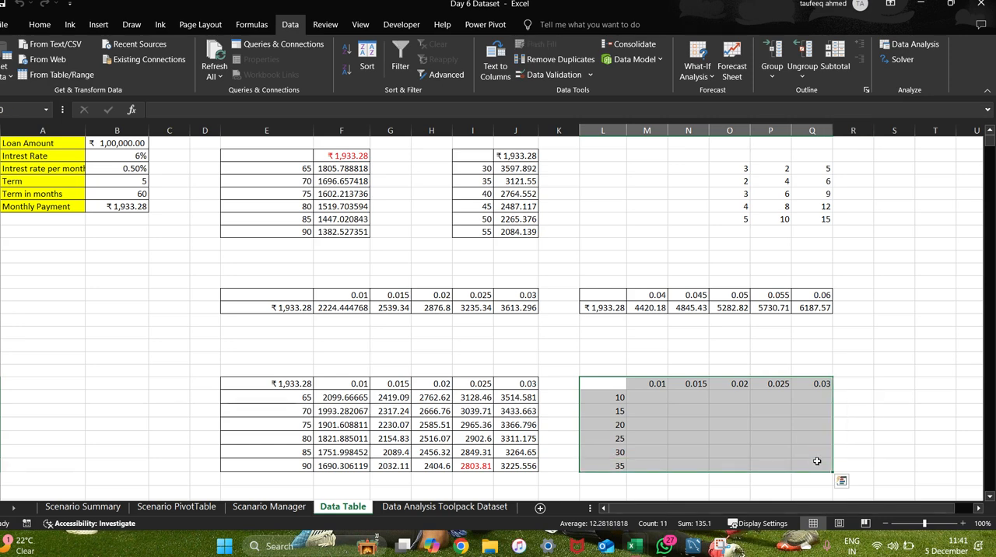
key("ctrl+a")
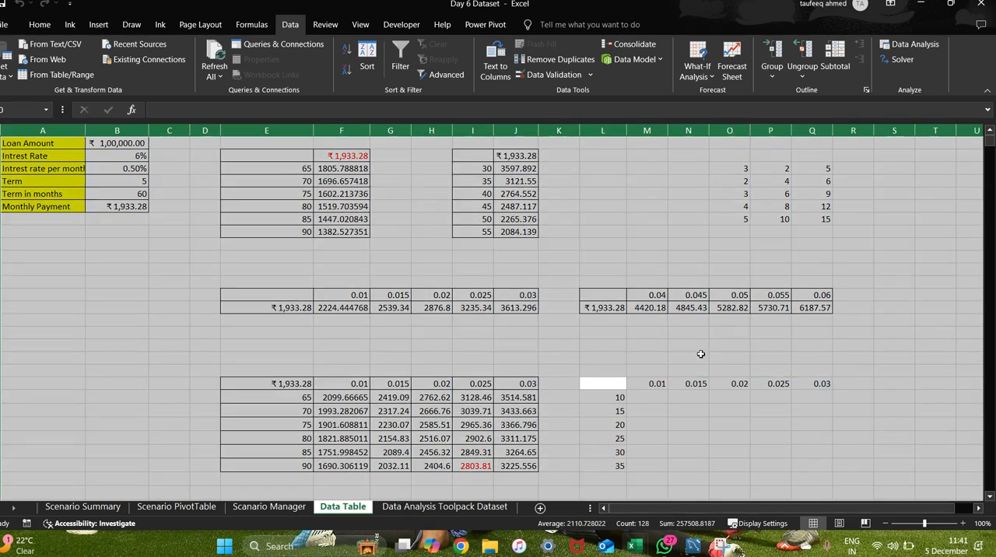
left_click(819, 358)
left_click_drag(603, 383, 810, 463)
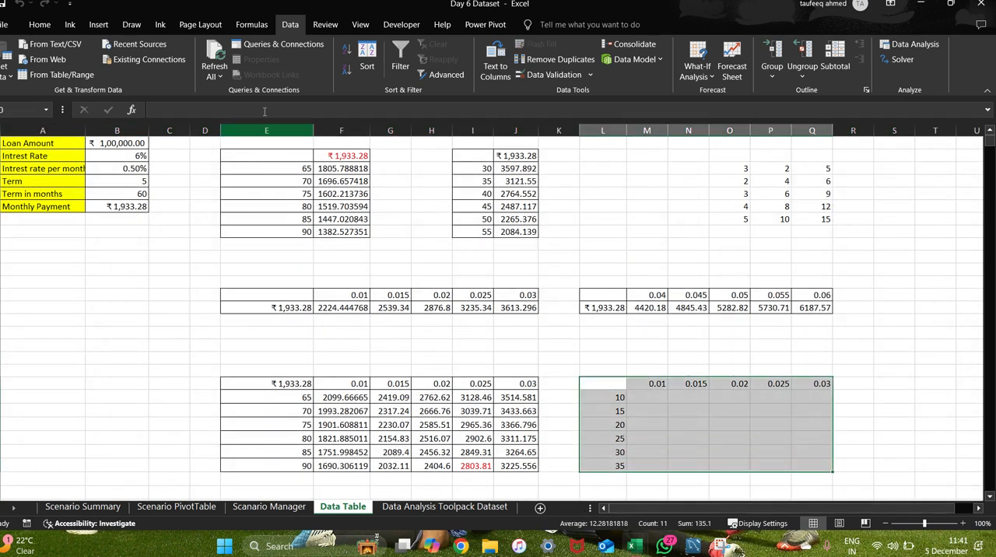
left_click(40, 24)
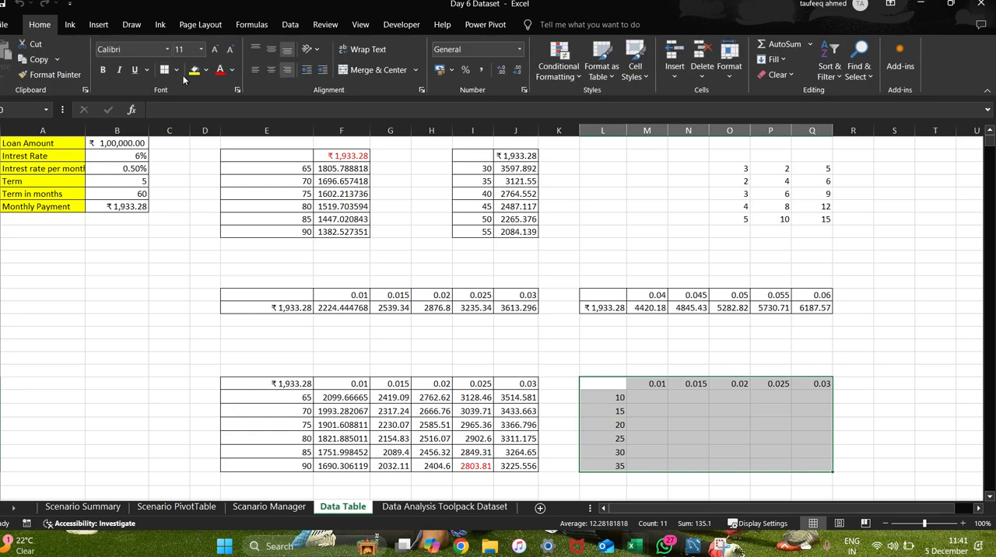
left_click(176, 70)
left_click(181, 188)
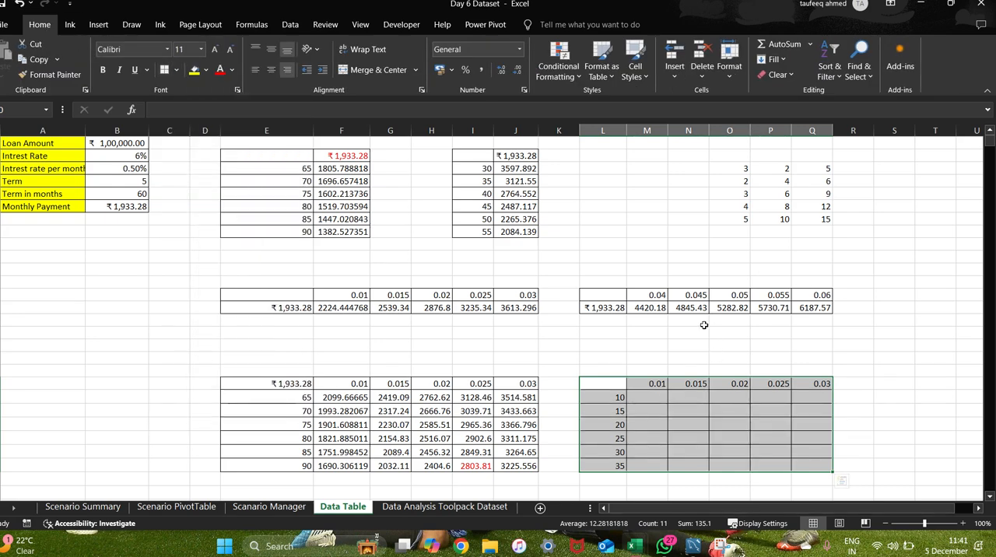
Generate a What-If data table on L20:Q26 with B3 as the row input cell and B5 as the column input cell, leaving corner L20 empty.
left_click(290, 24)
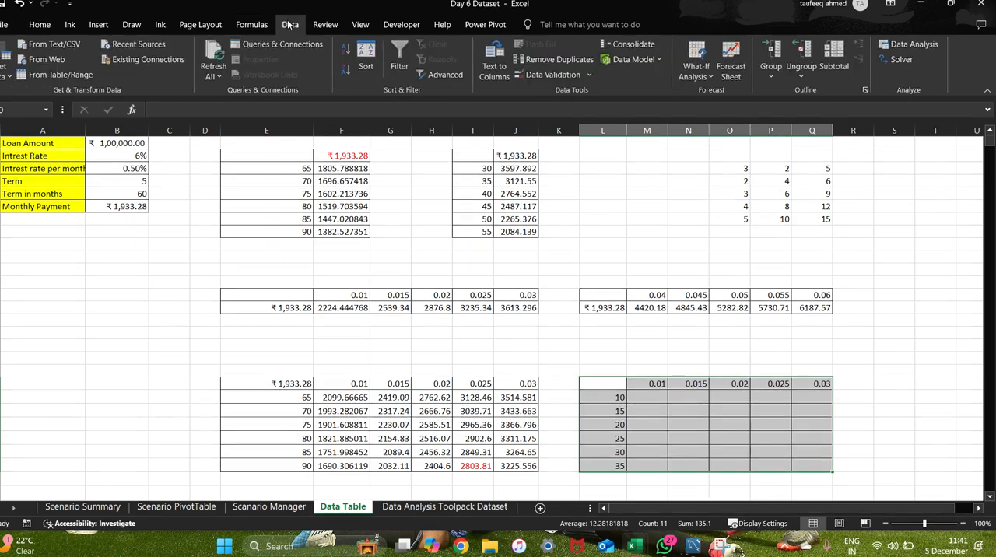
left_click(706, 77)
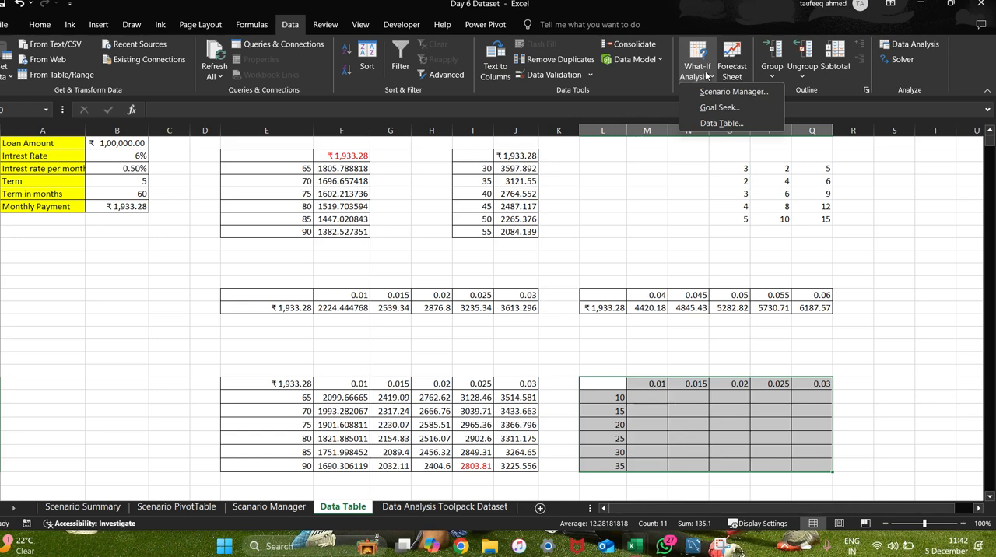
left_click(721, 123)
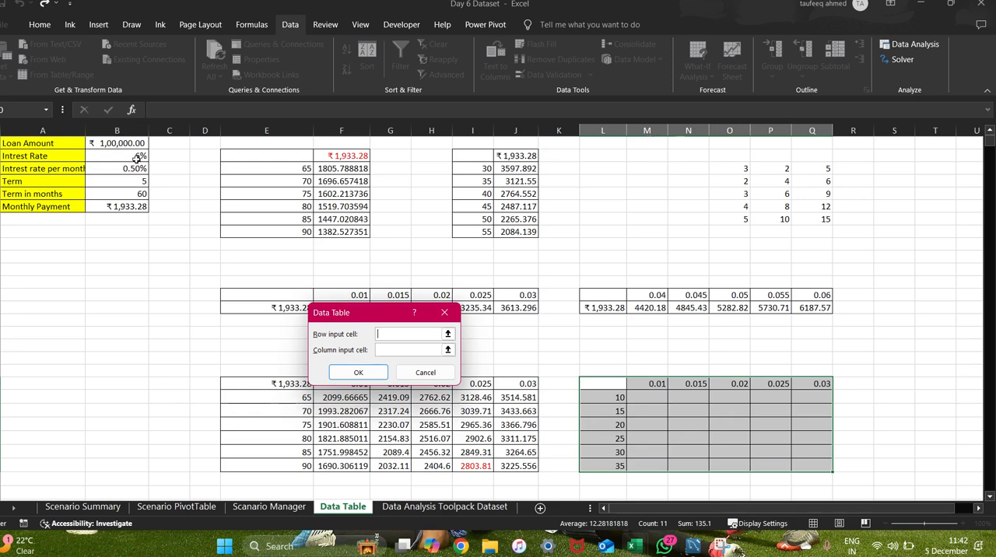
left_click(116, 168)
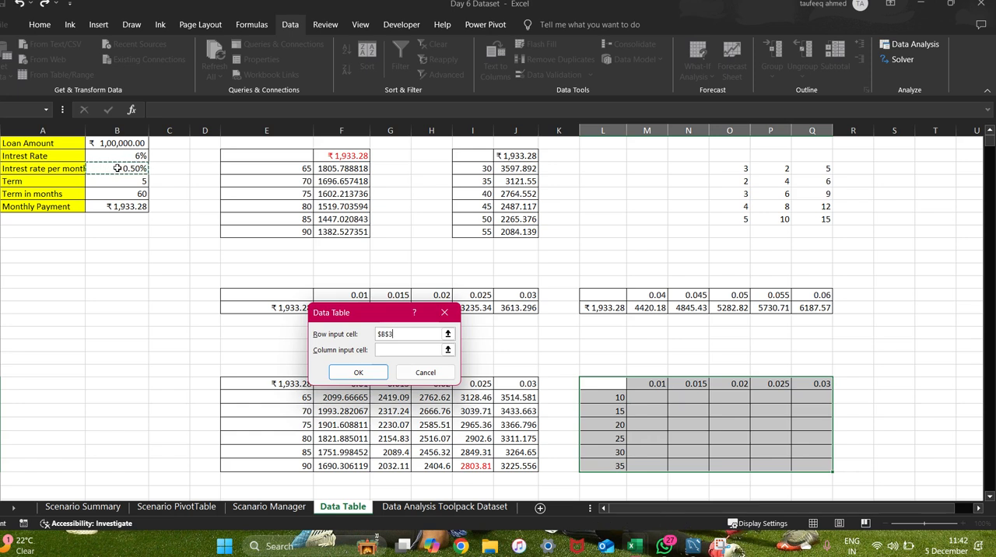
left_click(382, 349)
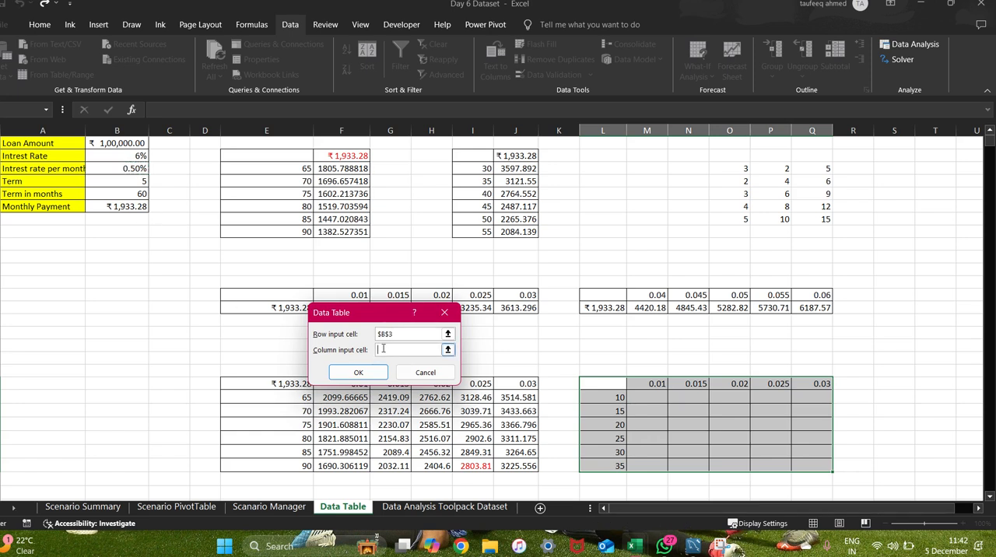
left_click(129, 196)
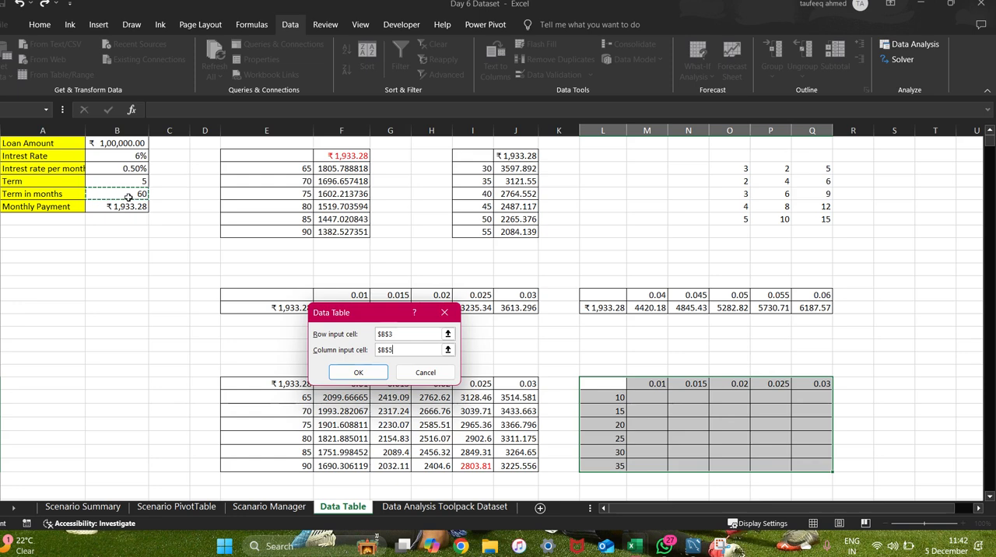
left_click(358, 374)
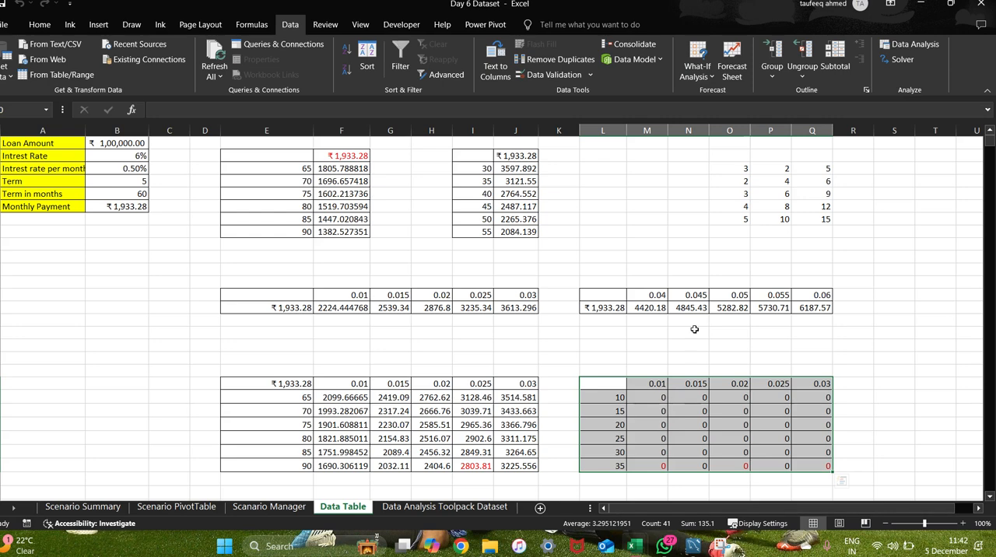
Switch between the Excel workbook and the Google Meet call to look through the meeting's participant list.
key("alt+Tab")
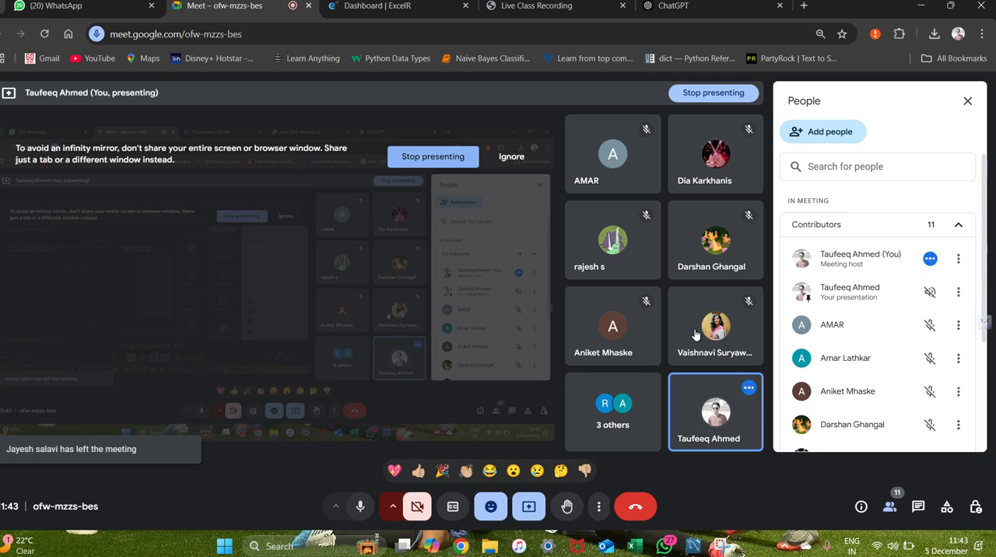
scroll(864, 319, "down", 3)
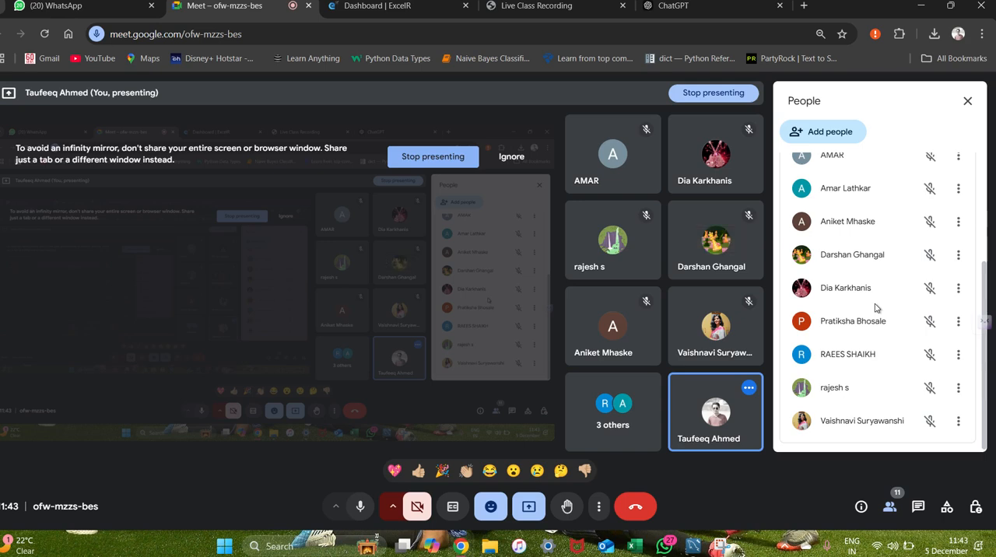
key("alt+Tab")
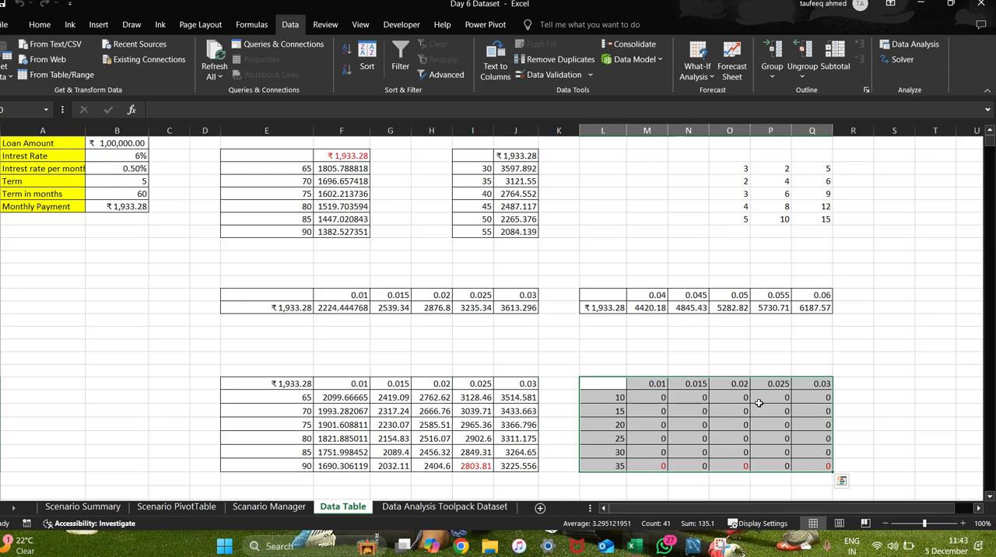
key("alt+Tab")
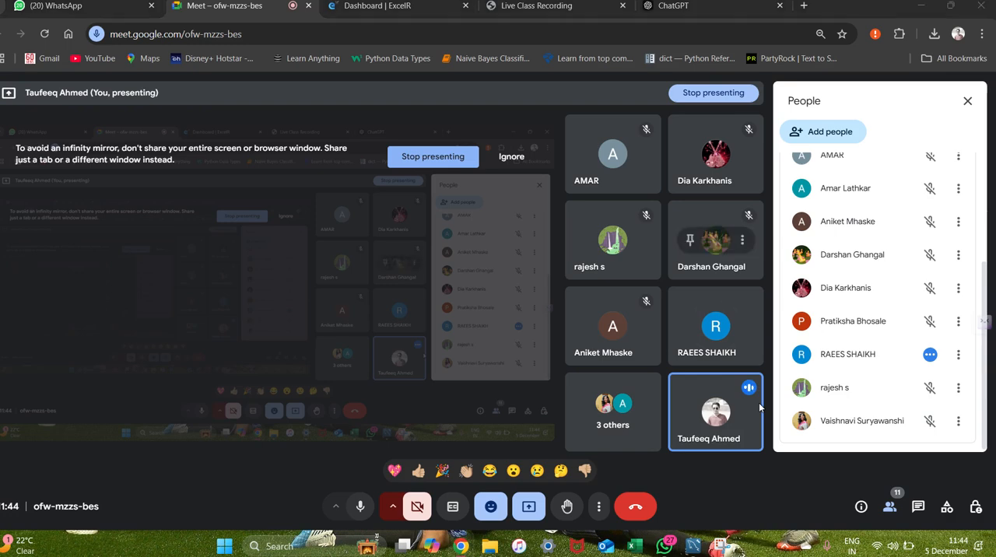
key("alt+Tab")
key("ctrl+a")
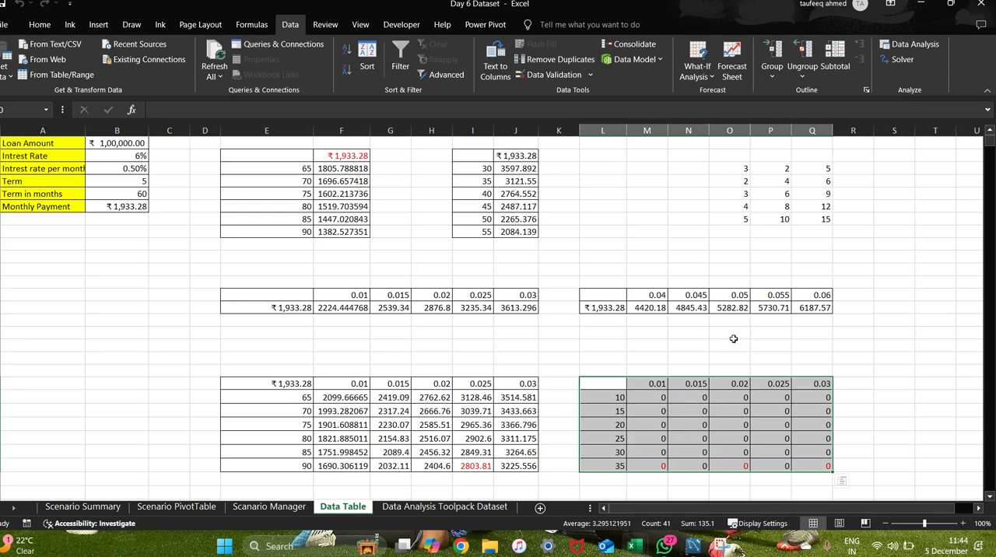
key("alt+Tab")
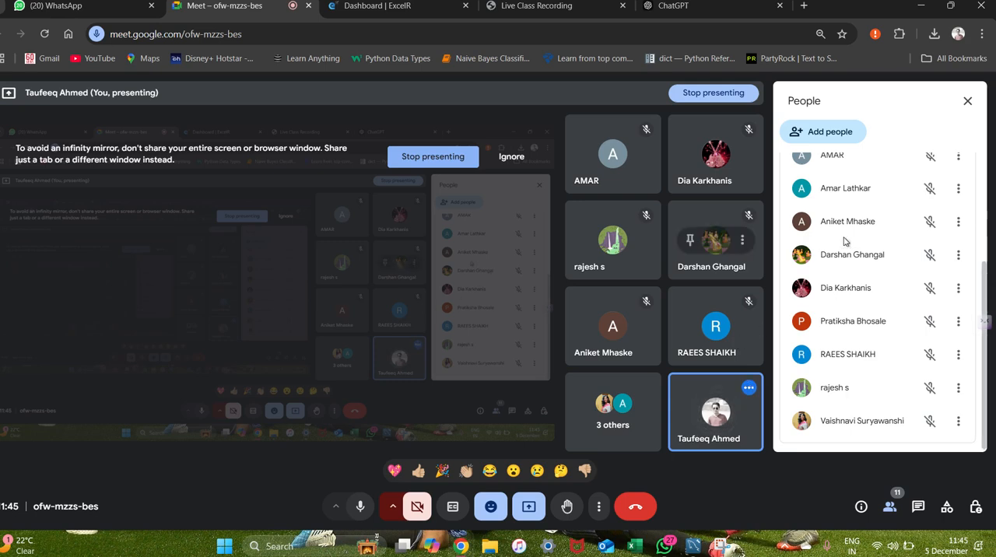
scroll(844, 305, "up", 3)
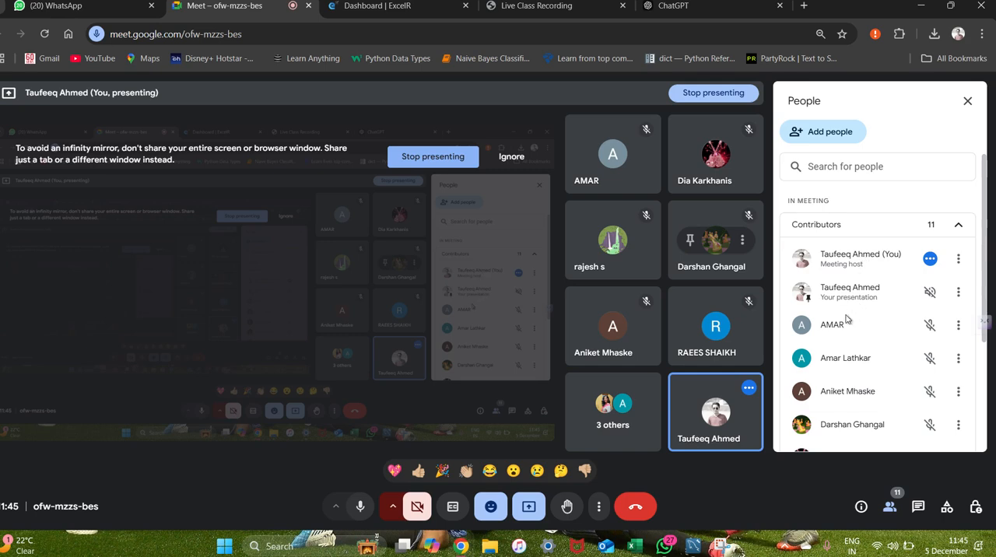
Return to the Excel workbook and link corner cell L20 of the second two-variable table to the monthly payment with =B6.
key("alt+Tab")
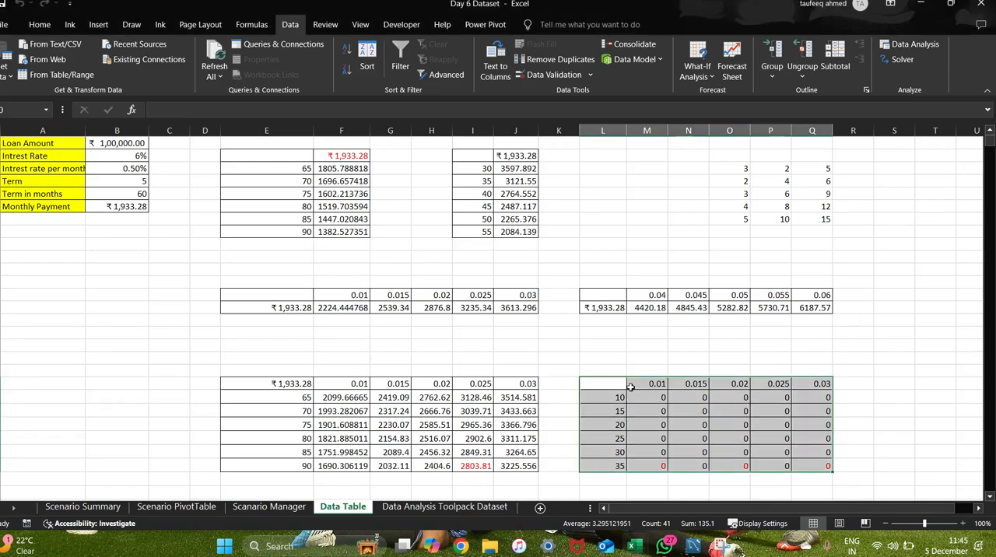
left_click(601, 387)
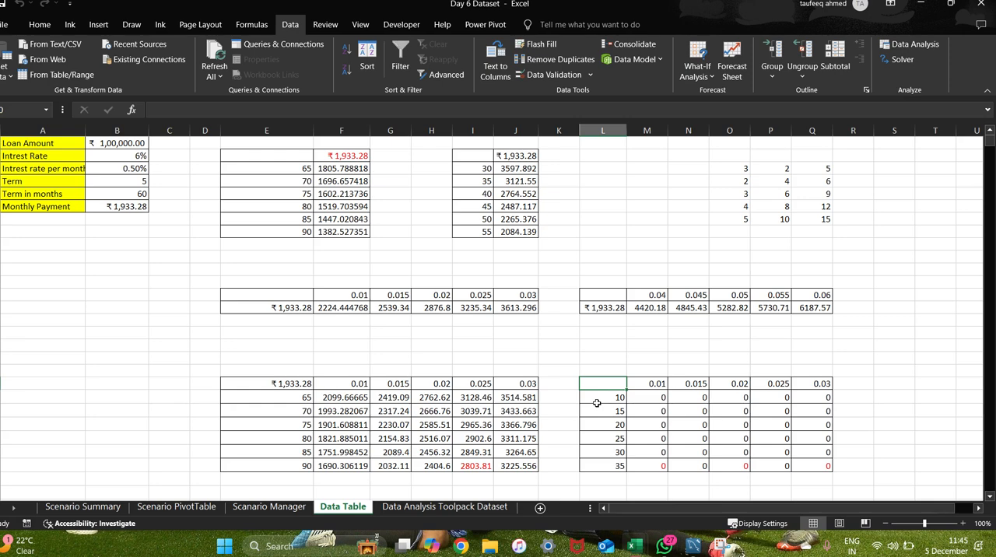
left_click(646, 409)
left_click(606, 388)
left_click(697, 70)
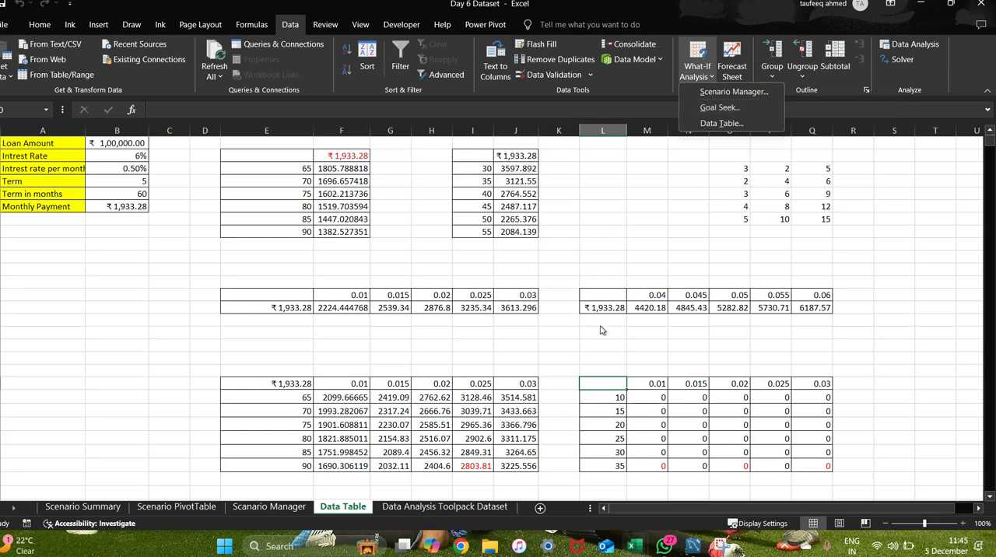
left_click(621, 344)
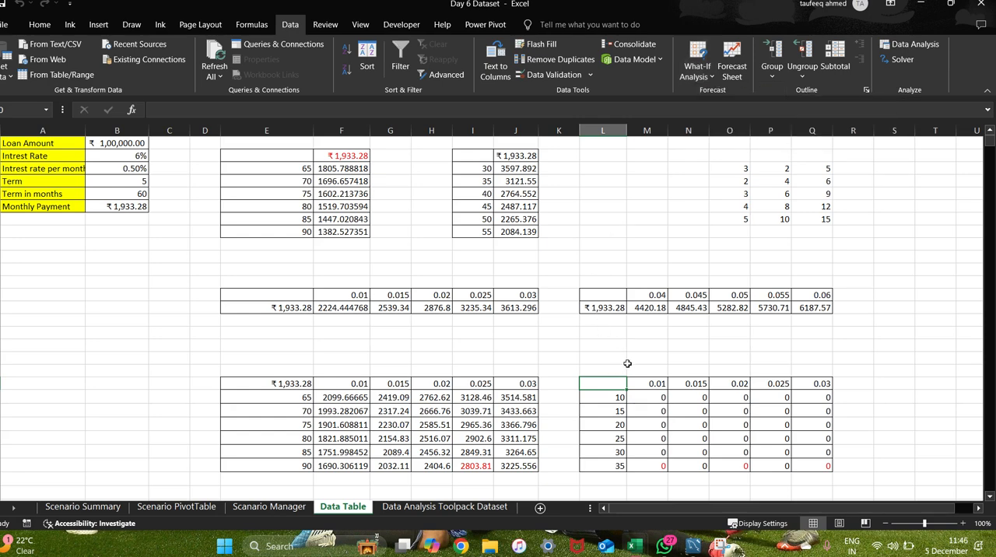
mouse_move(606, 383)
left_mouse_down()
mouse_move(619, 369)
mouse_move(601, 383)
left_mouse_up()
type("=")
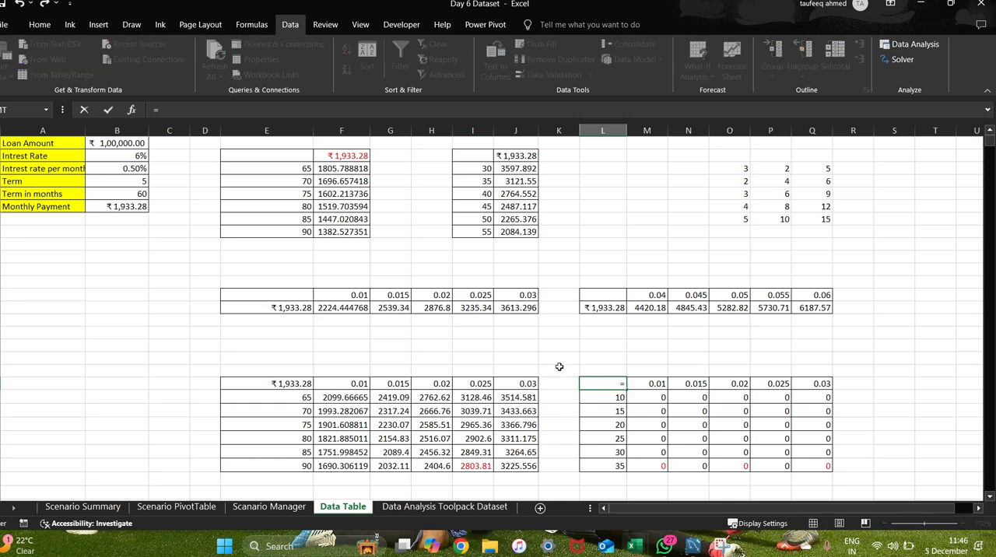
left_click(123, 208)
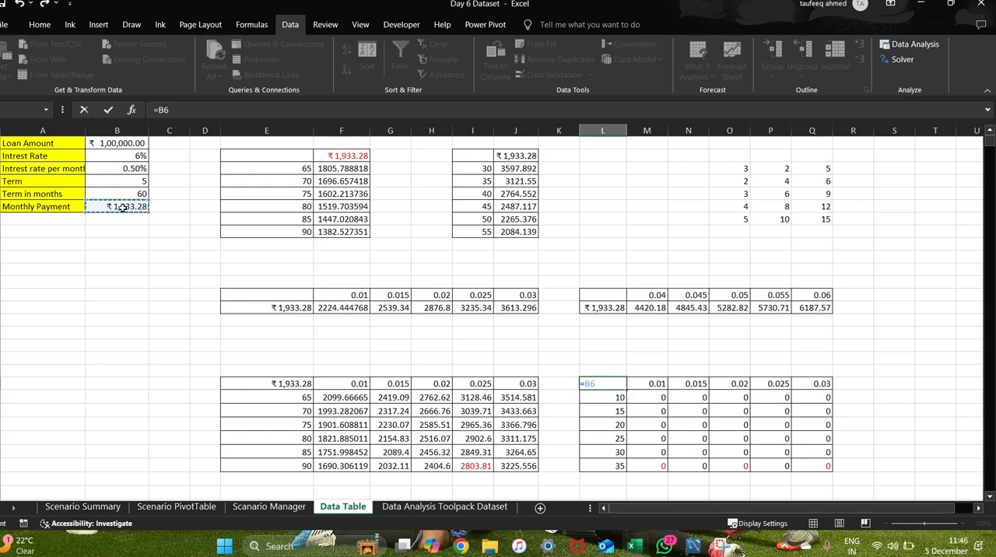
key("Return")
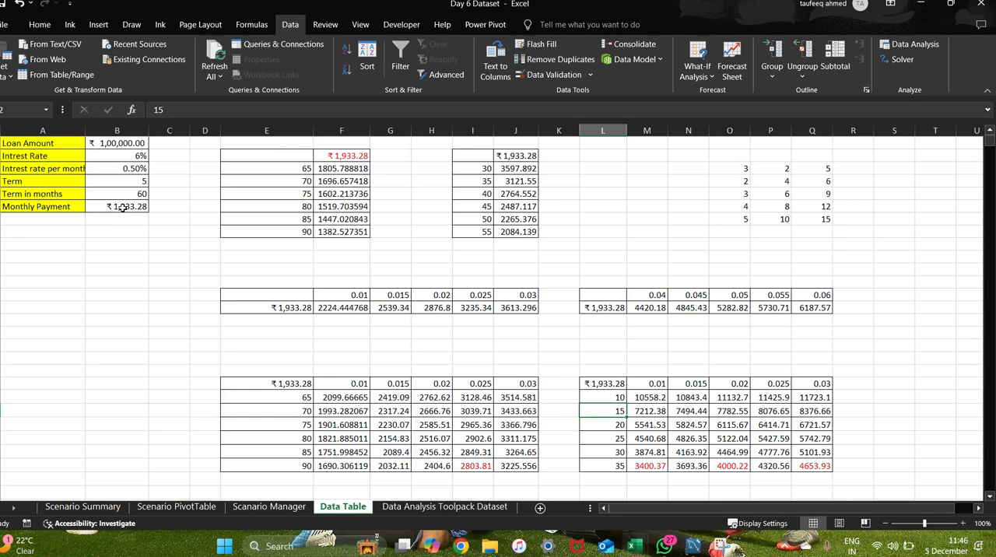
Check the Google Meet call, then view the list of Data Analysis tools in Excel and close it.
key("alt+Tab")
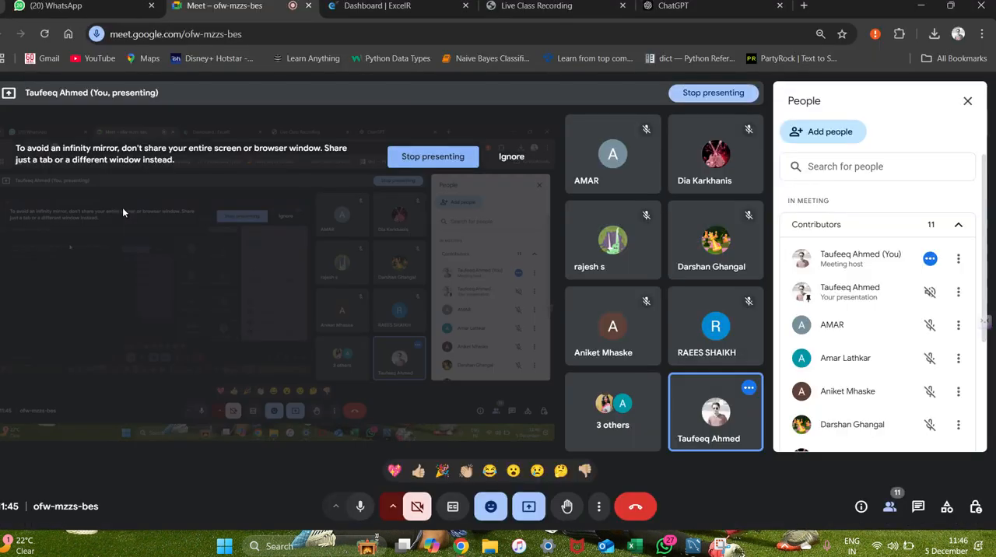
key("alt+Tab")
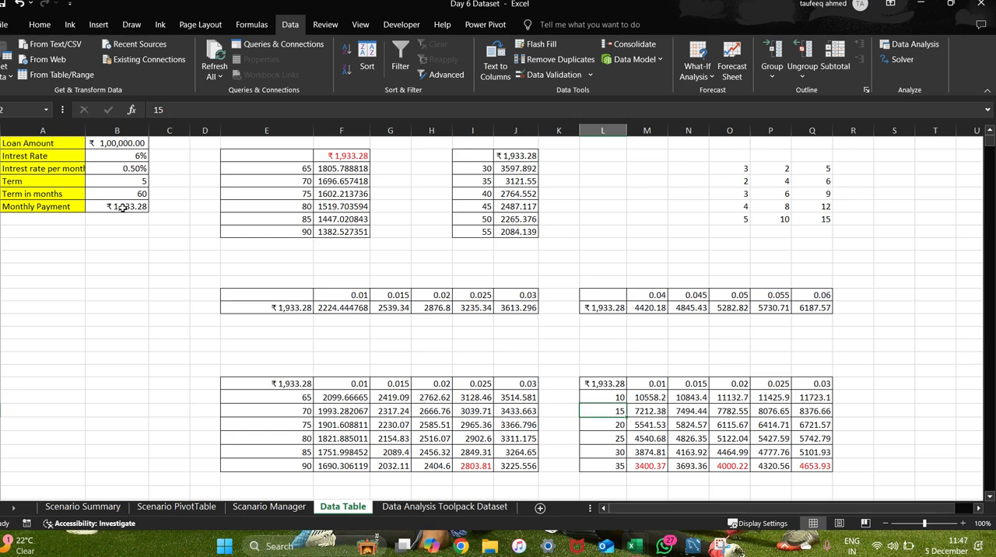
left_click(909, 46)
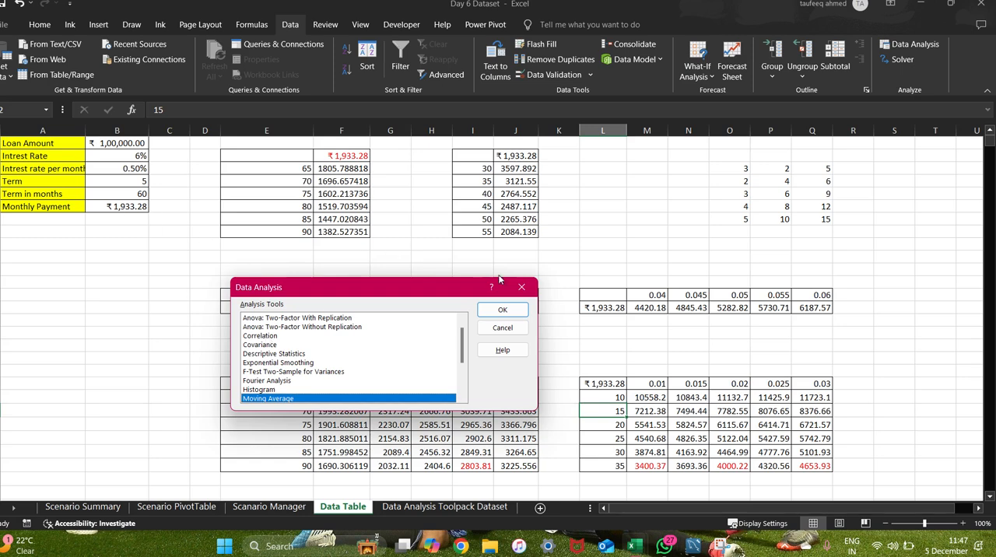
left_click(520, 287)
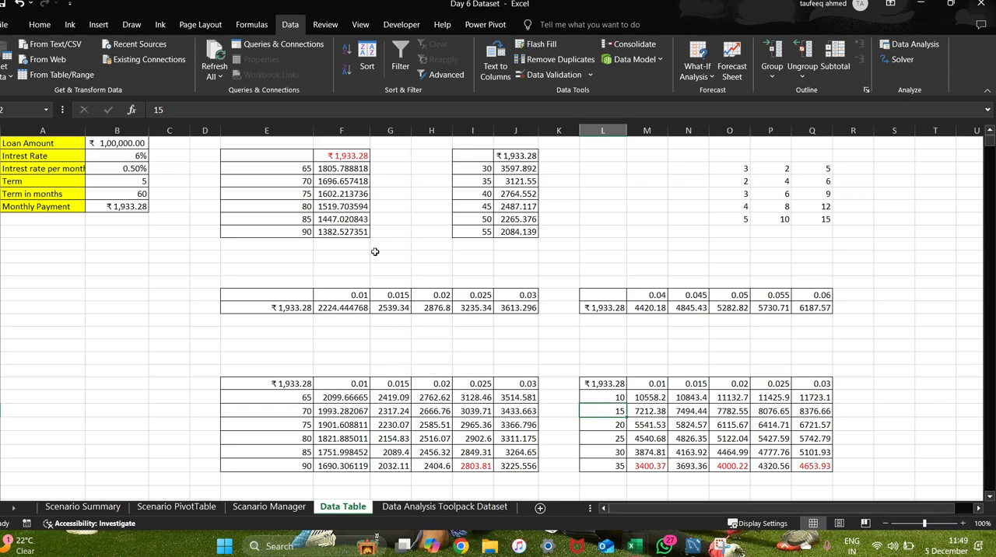
Enter the header "Column 1" in O1 and the value "A" in O2 above the existing numbers.
left_click(738, 142)
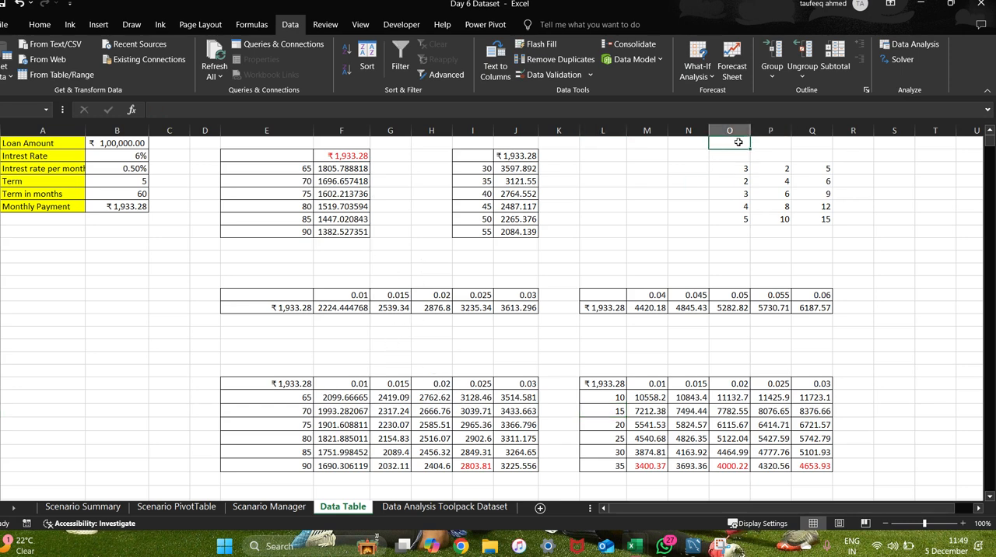
type("a")
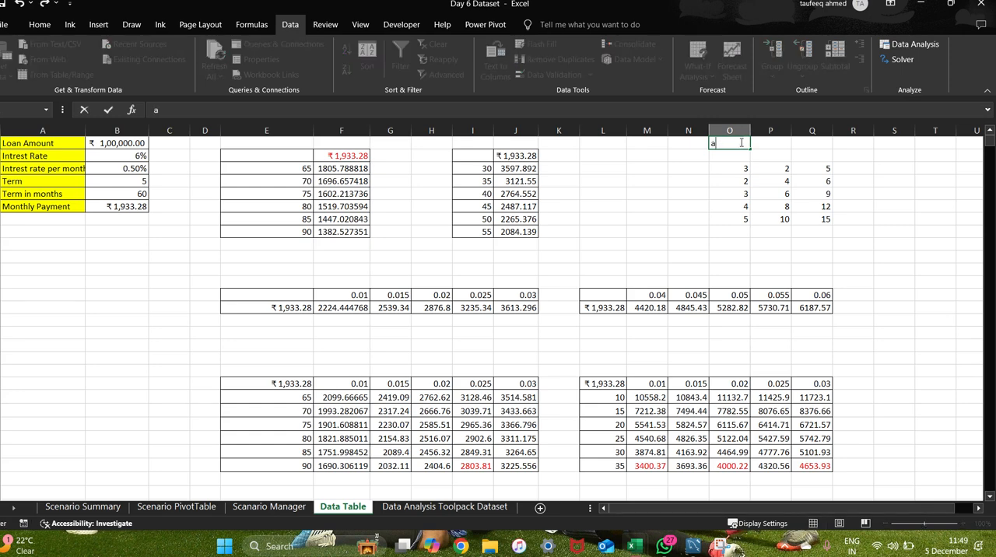
key("BackSpace")
key("Caps_Lock")
type("C")
key("Caps_Lock")
type("l")
key("BackSpace")
type("olumn 1")
key("Return")
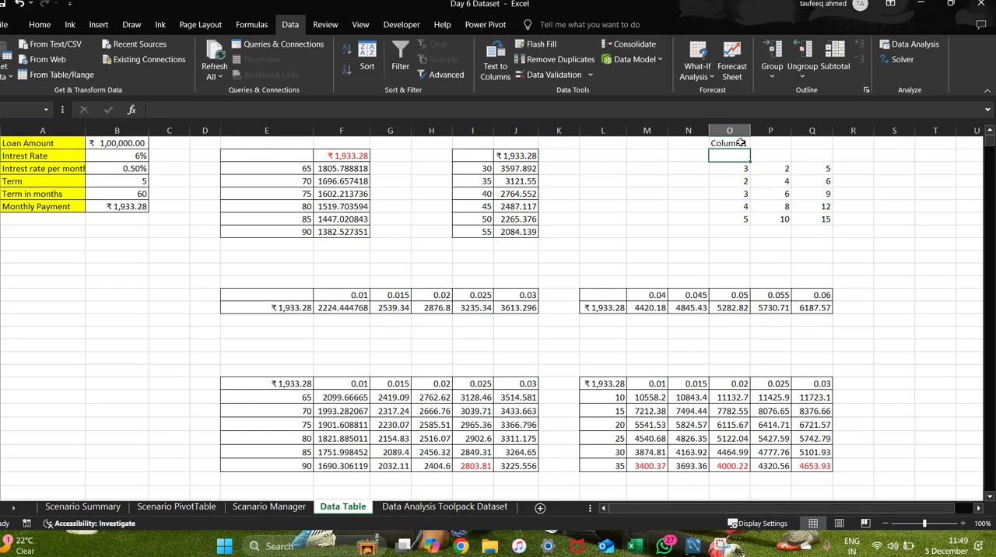
key("Caps_Lock")
type("A")
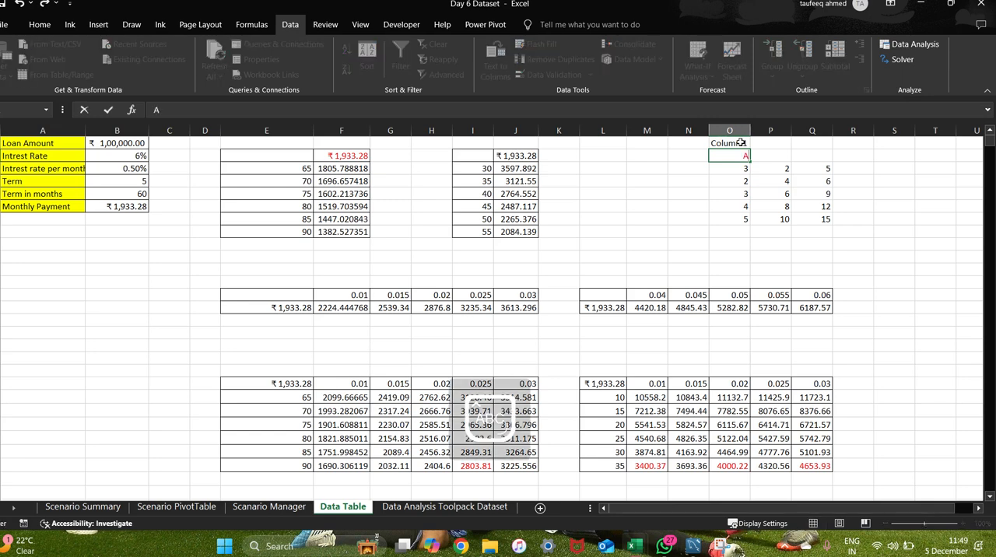
key("Return")
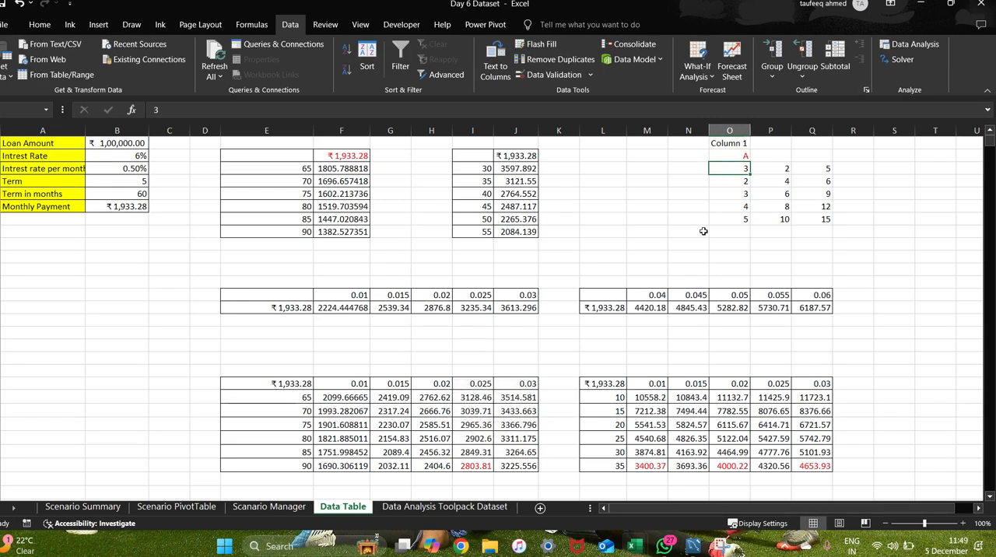
Add a filter to the Column 1 data in O1:O7.
left_click(720, 143)
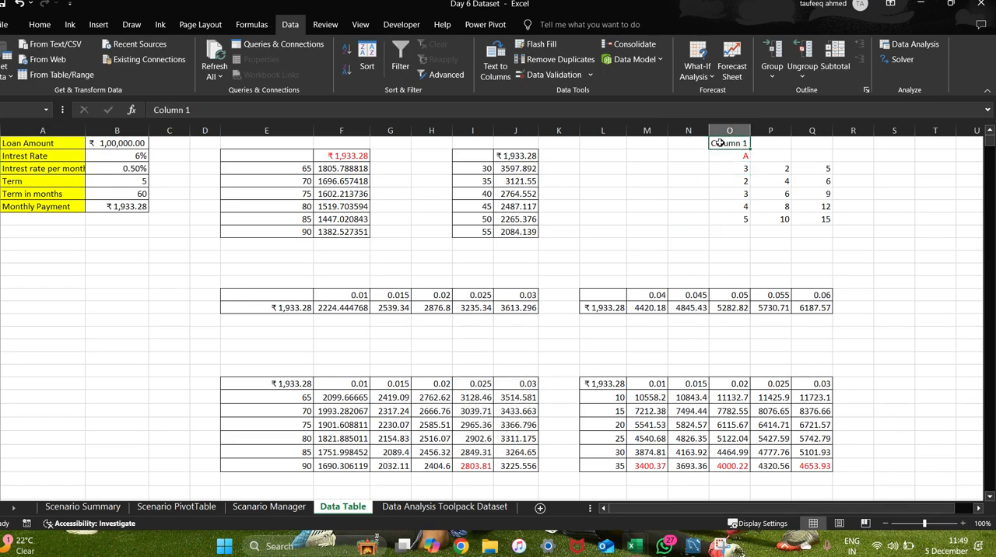
left_click_drag(728, 144, 726, 217)
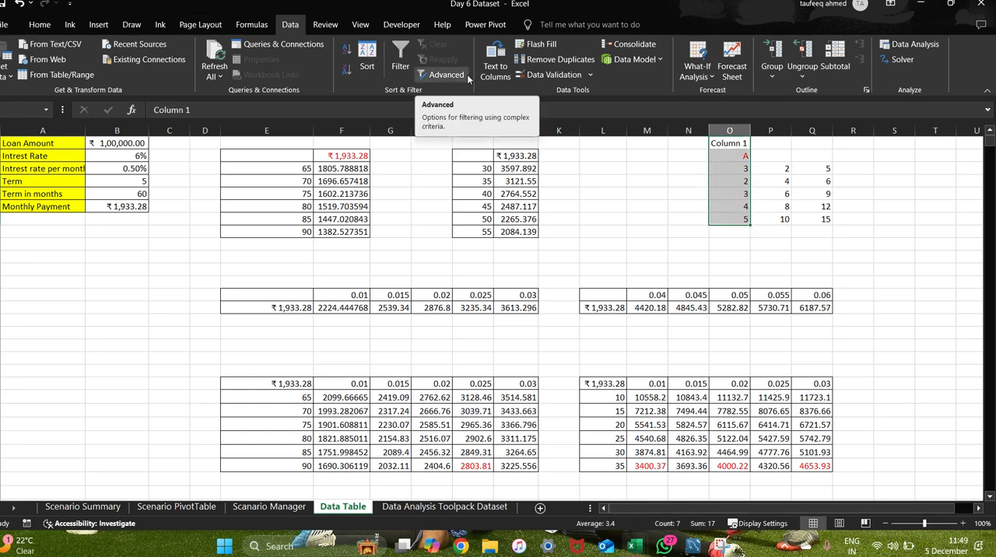
key("ctrl+shift+l")
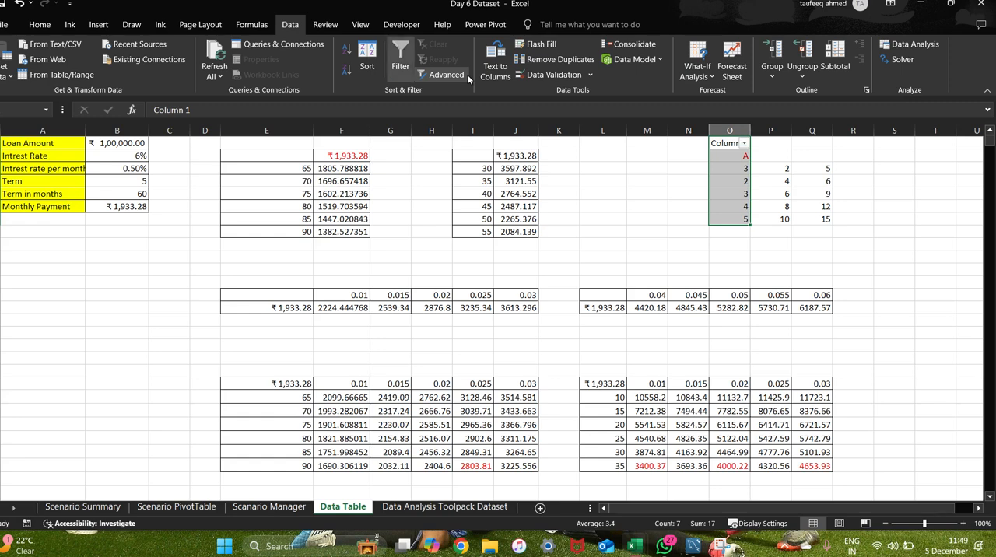
left_click(647, 168)
left_click(716, 145)
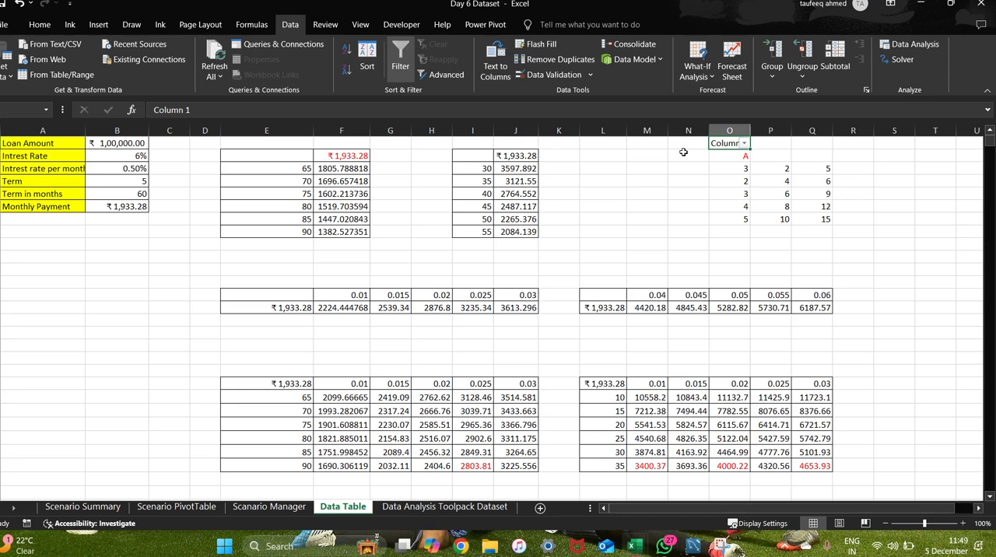
Filter Column 1 to show only the value A.
left_click(745, 144)
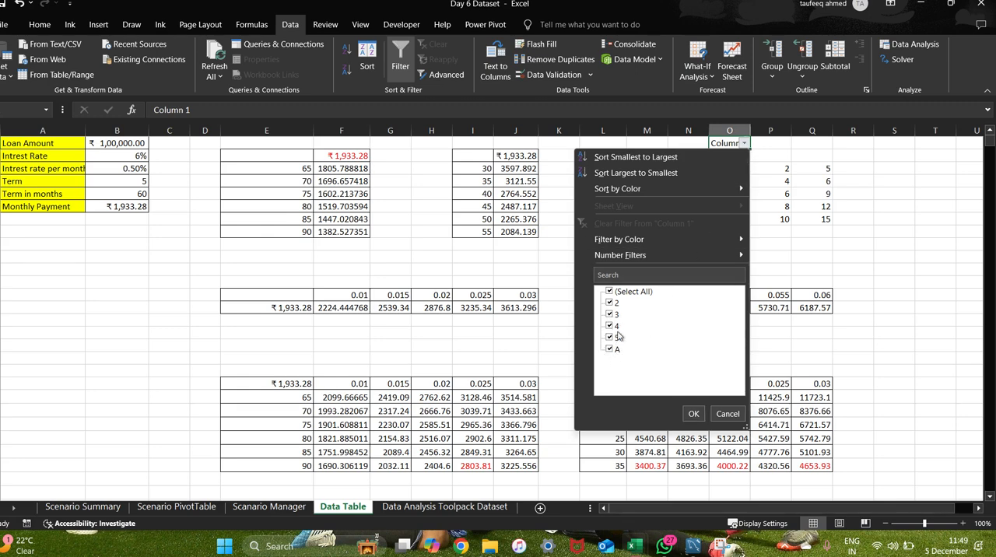
left_click(611, 293)
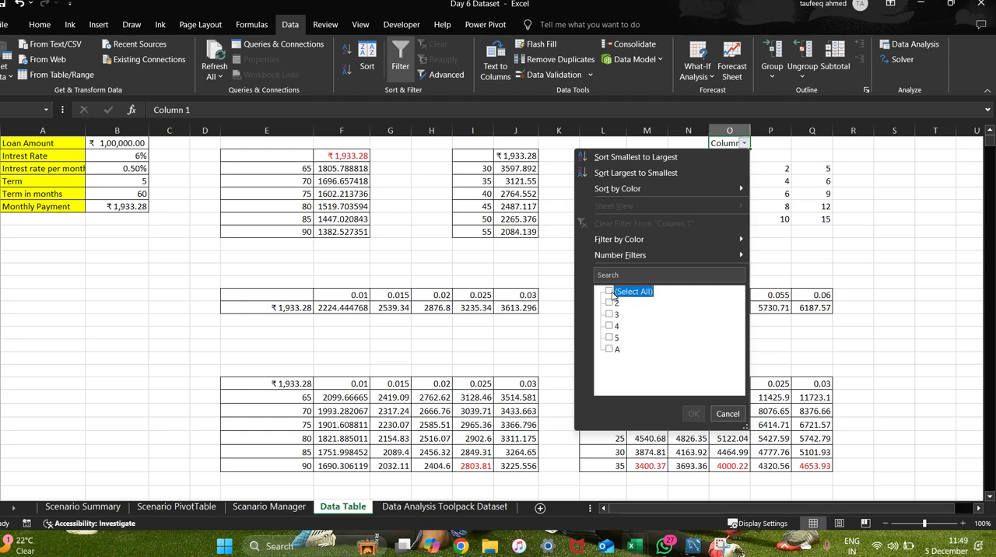
left_click(612, 351)
left_click(694, 413)
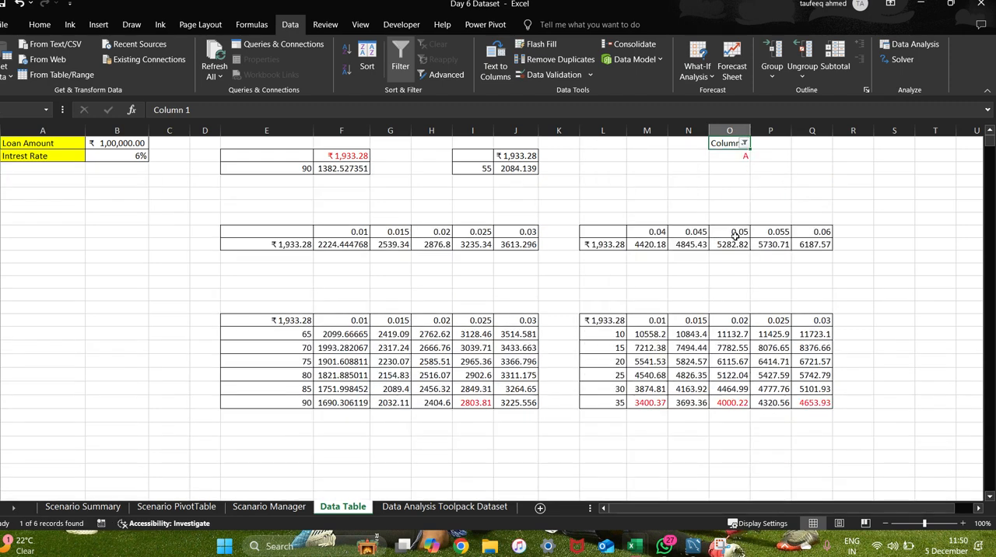
Reset the Column 1 filter to show all values.
left_click(739, 154)
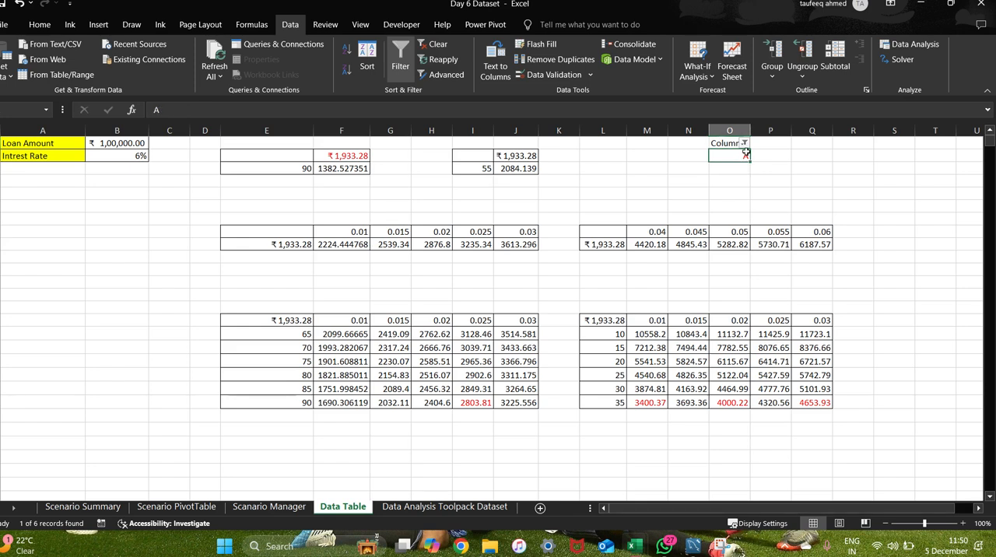
left_click(744, 144)
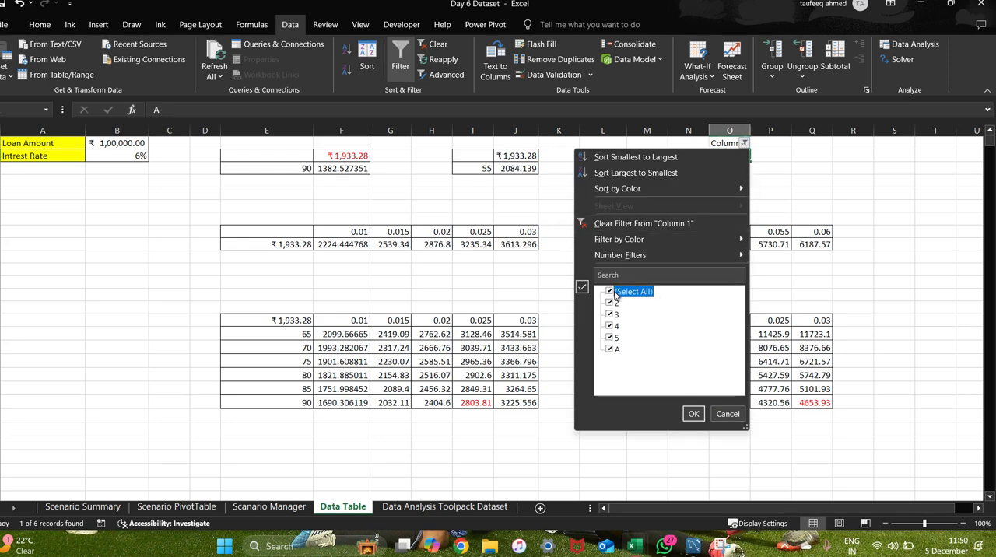
left_click(618, 291)
left_click(693, 414)
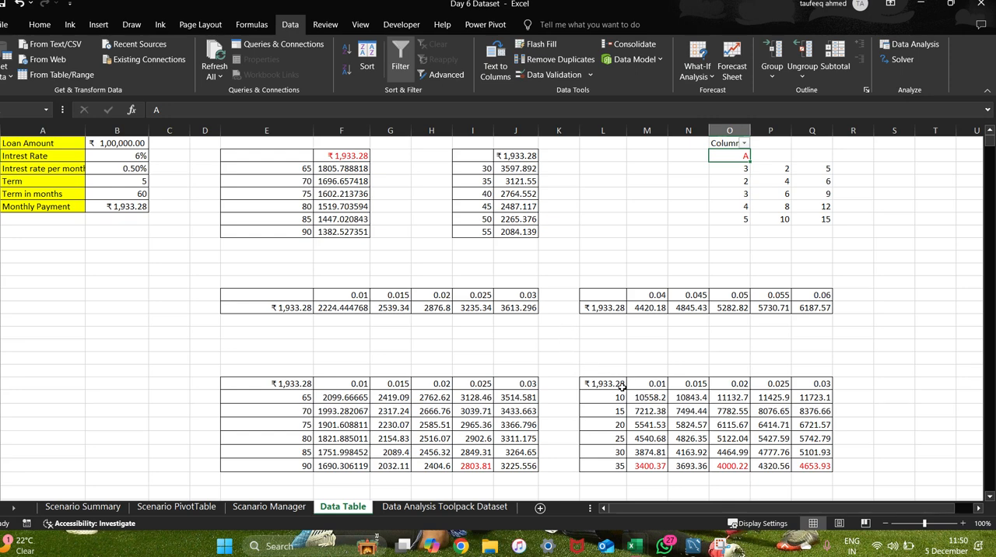
Clear the data table results in M21:Q26 and the payment formula in corner cell L20.
left_click_drag(642, 398, 810, 466)
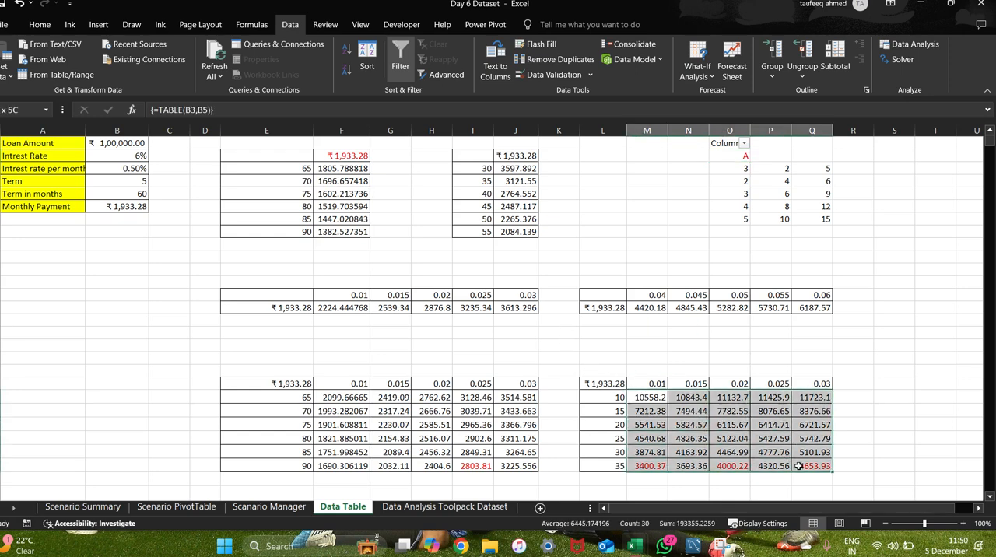
key("Delete")
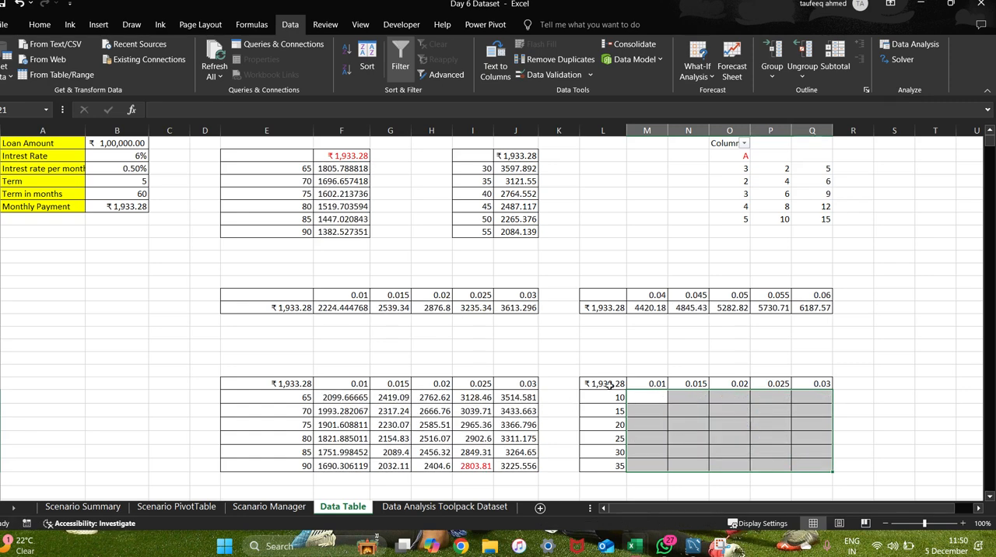
left_click(613, 384)
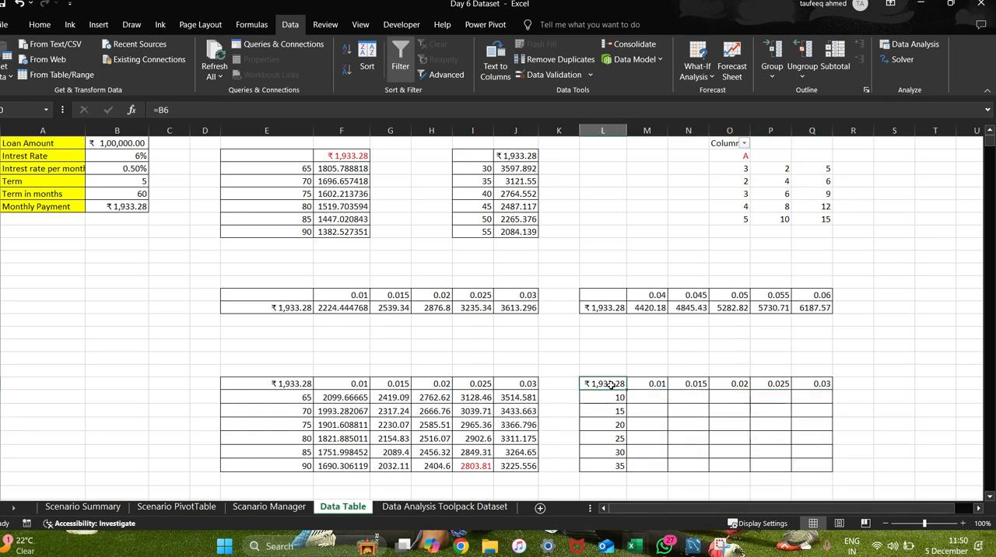
left_click(661, 334)
Switch between the Google Meet call and the emptied table, and highlight its interest rates in M20:Q20.
key("alt+Tab")
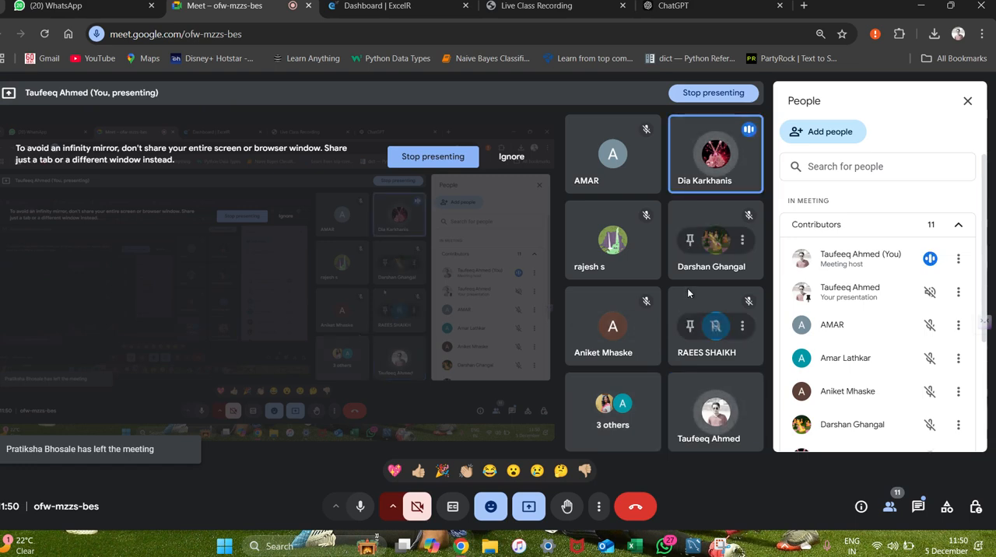
key("alt+Tab")
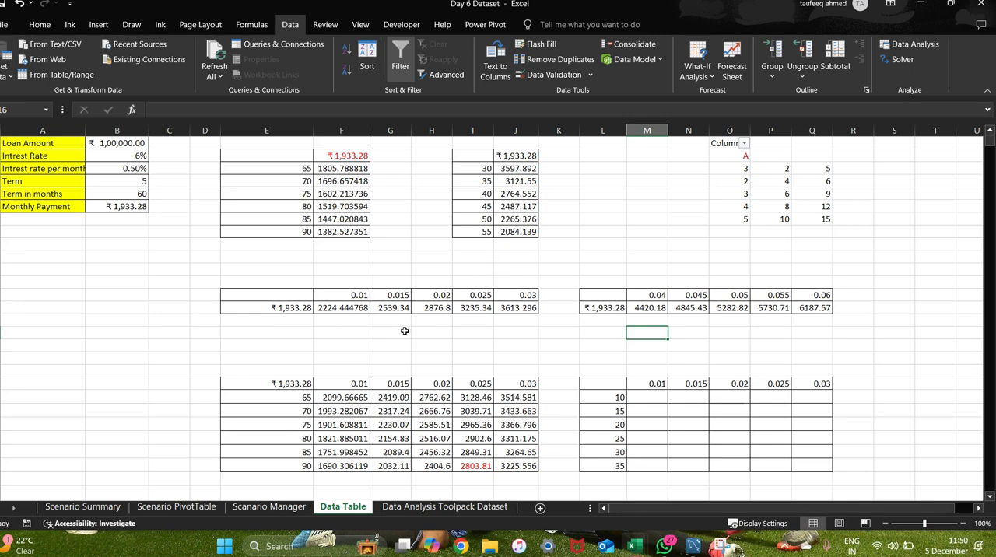
left_click(611, 383)
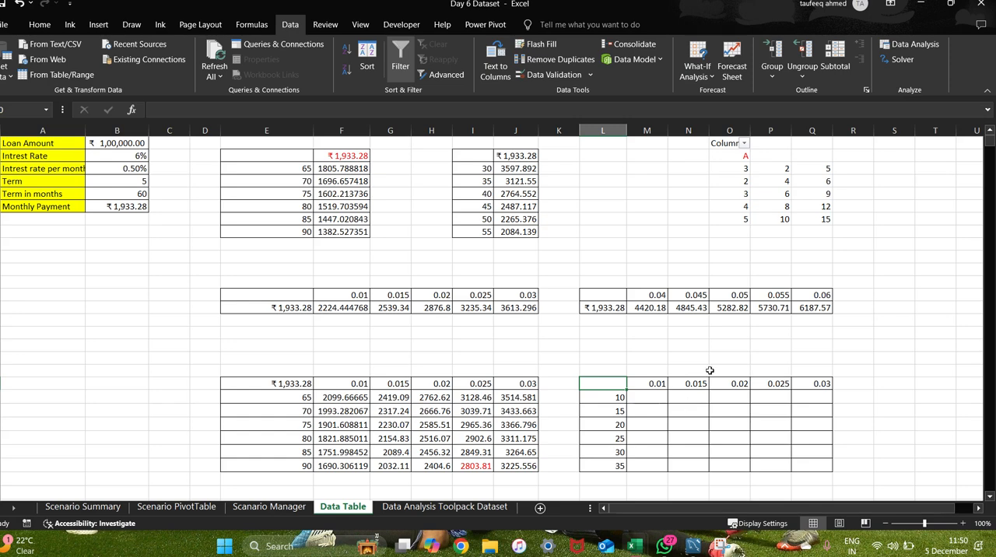
key("alt+Tab")
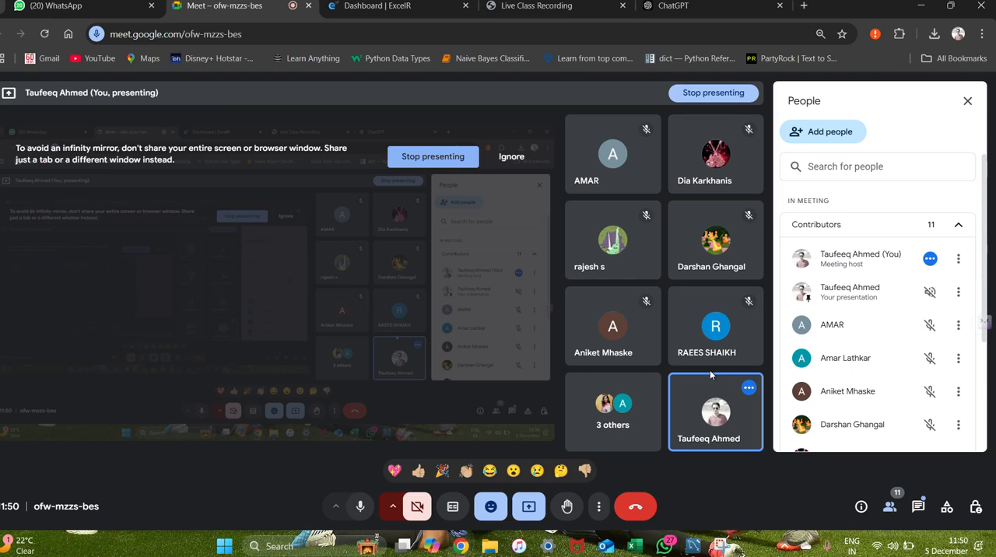
key("alt+Tab")
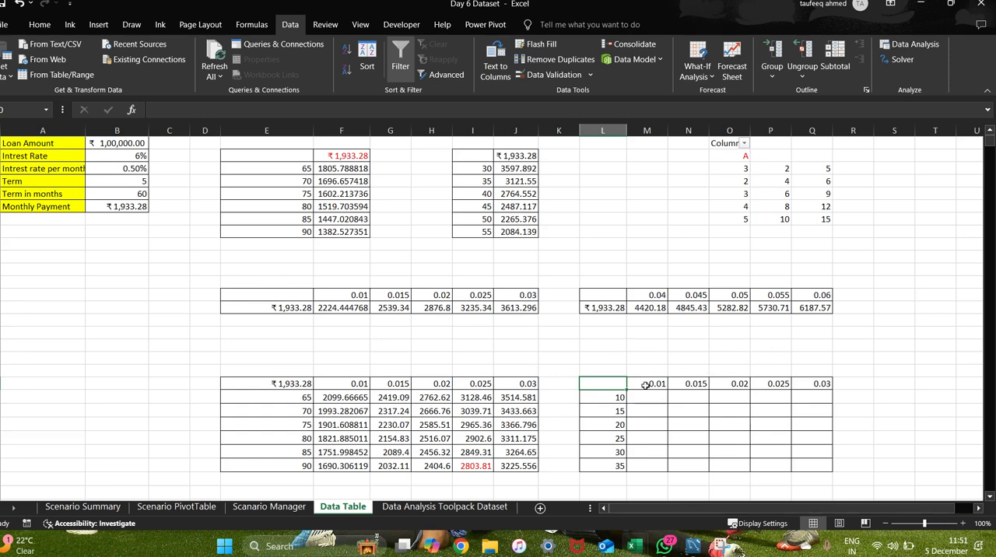
left_click_drag(646, 386, 817, 384)
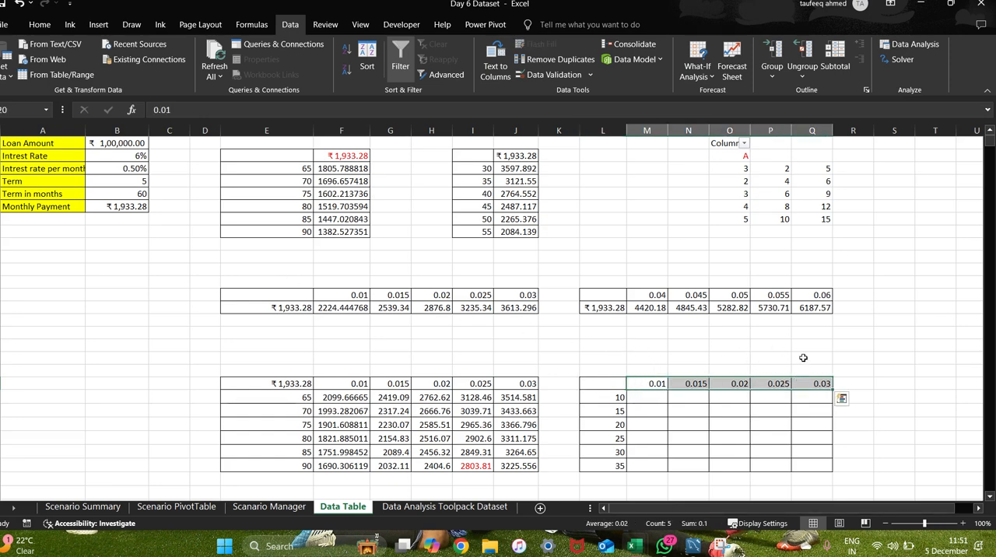
key("ctrl+c")
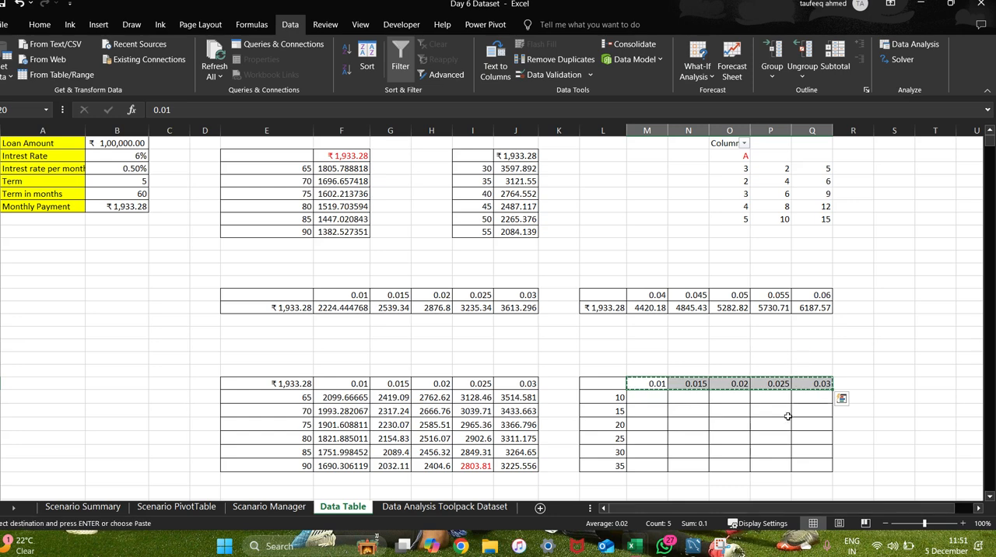
left_click(907, 260)
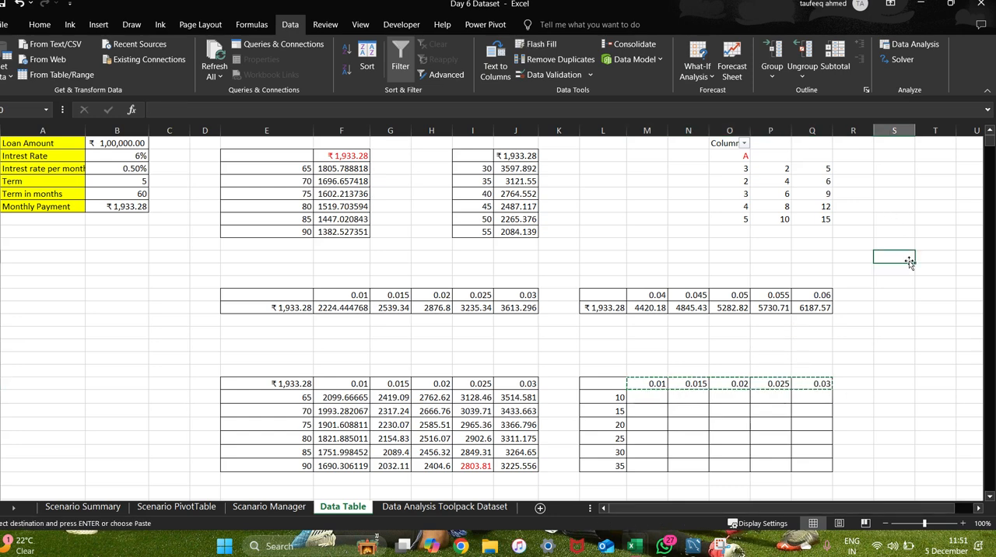
key("ctrl+v")
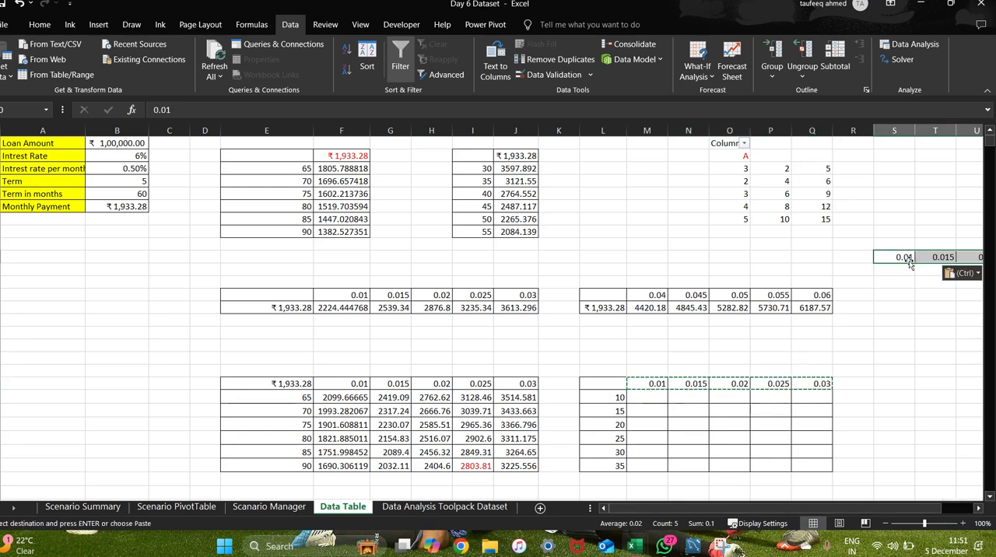
key("ctrl+z")
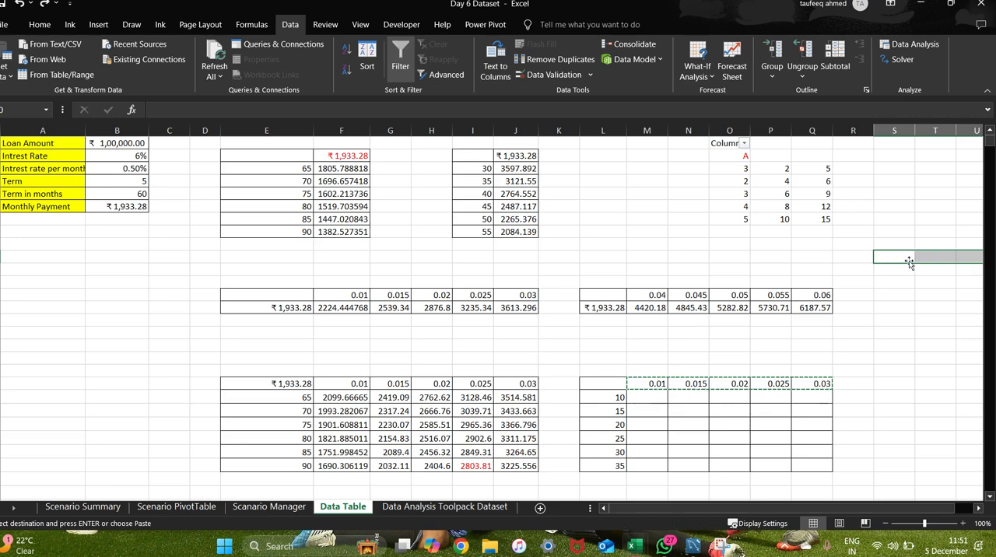
left_click_drag(903, 265, 910, 383)
key("ctrl+v")
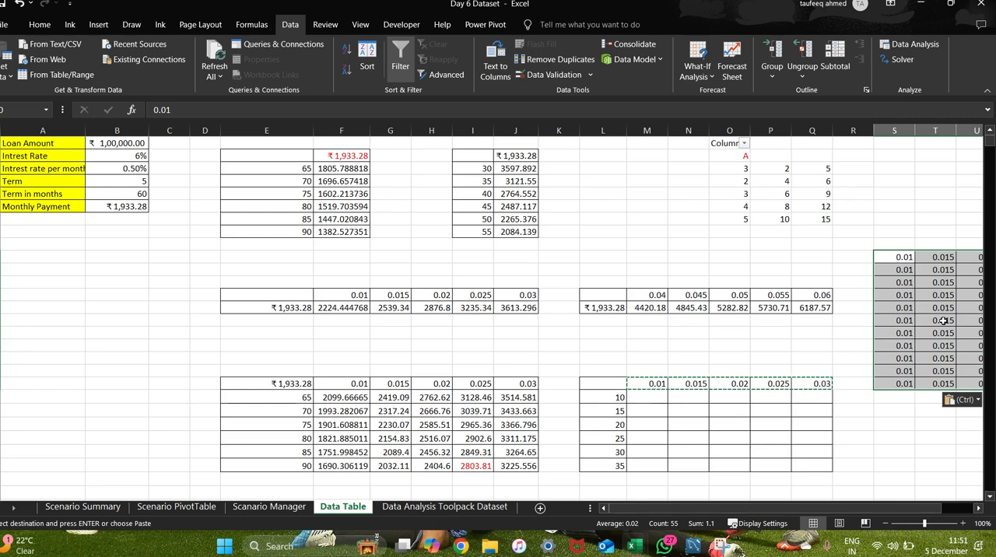
key("Delete")
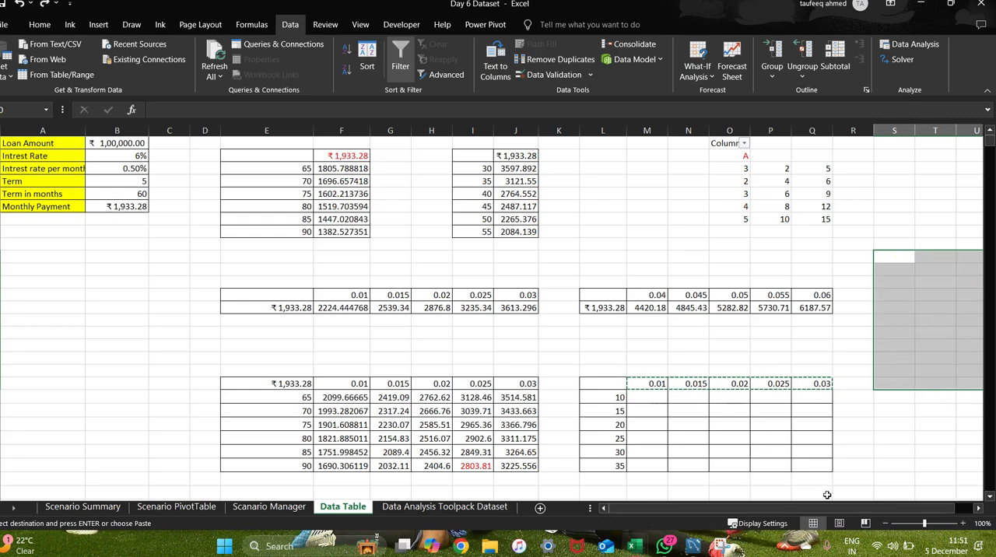
Enter the sample interest rates 0.5, 0.7, 0.3 and 0.09 down cells S10 to S13.
scroll(840, 508, "right", 1)
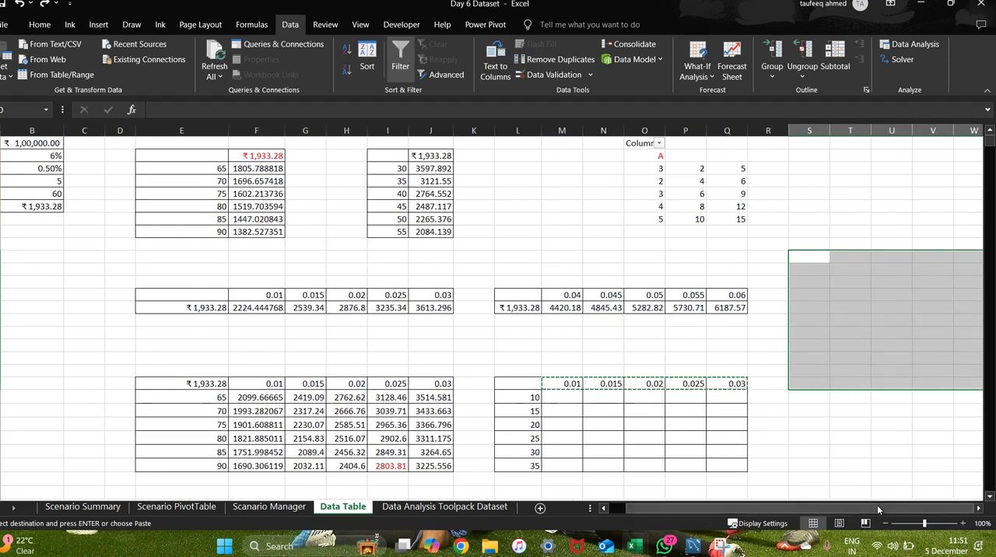
left_click(809, 257)
type("0")
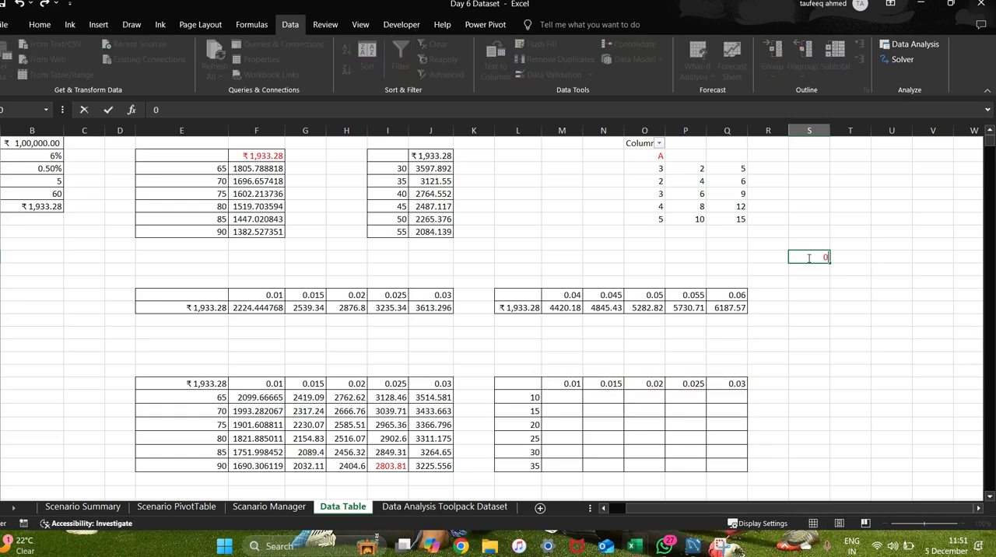
type(".5")
key("Return")
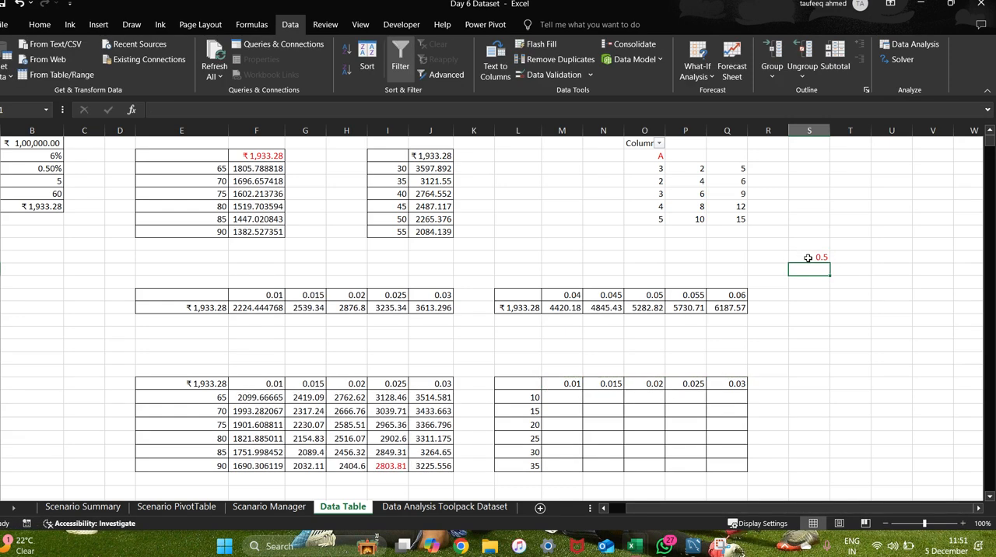
type("0")
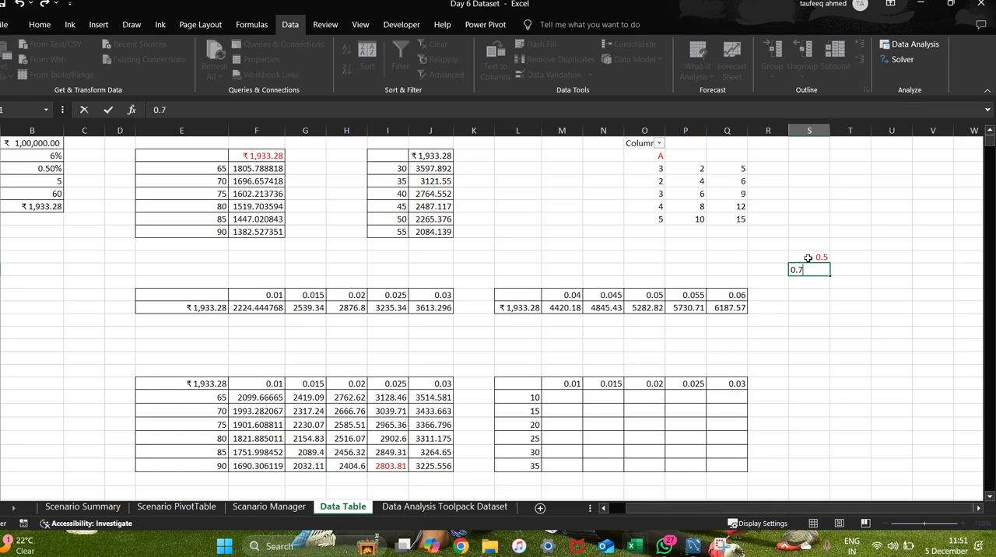
type(".7")
key("Return")
type("0")
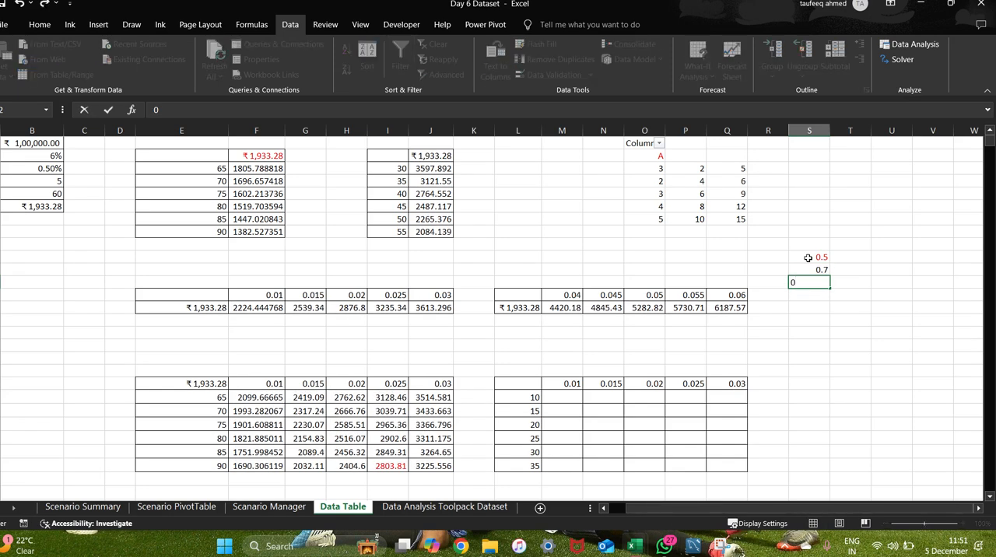
type(".3")
key("Return")
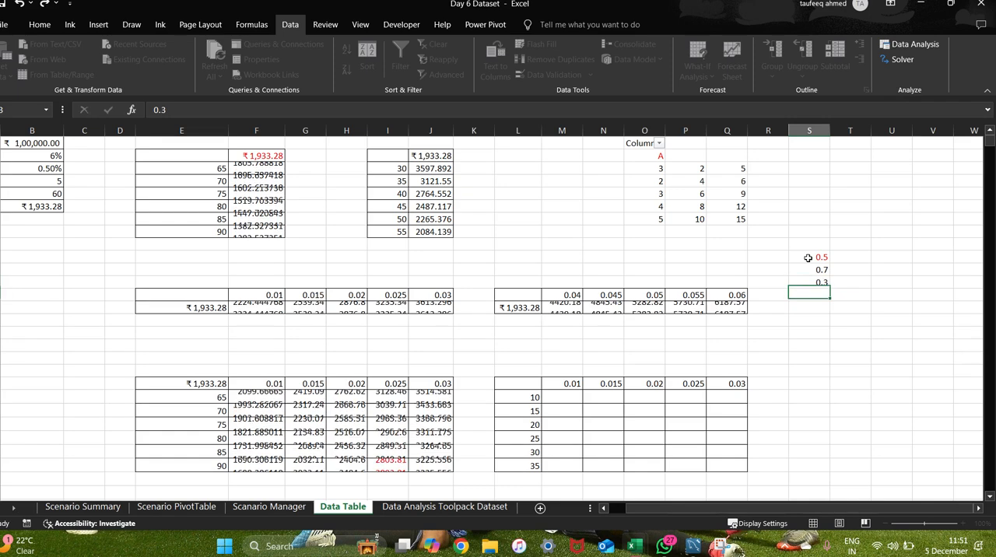
type("0.0")
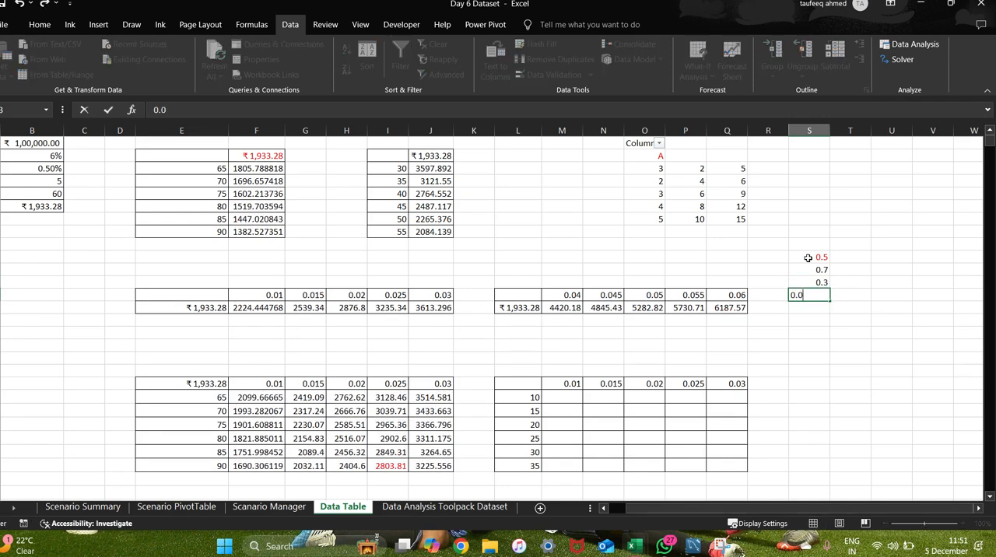
type("9")
key("Return")
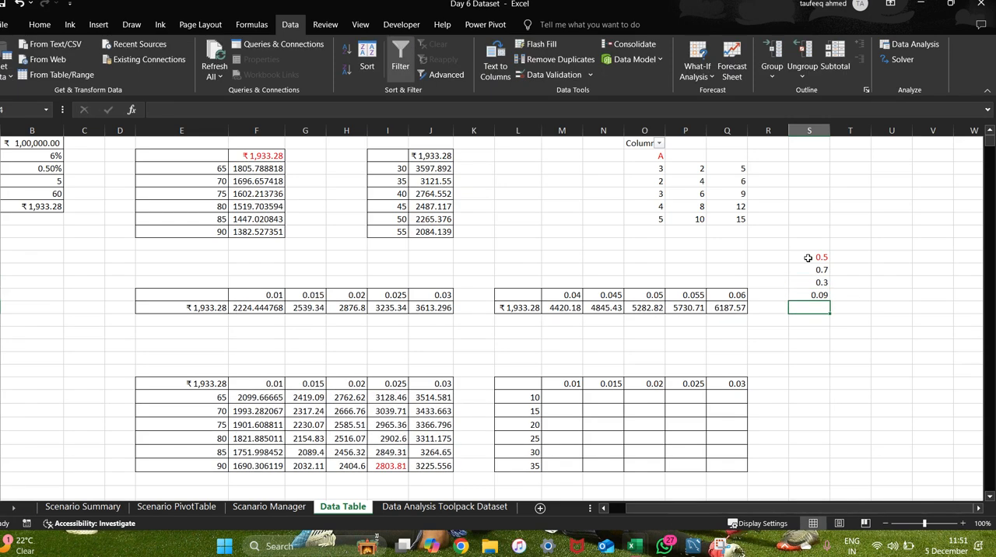
key("Down")
key("Down")
key("Down")
key("Down")
key("Down")
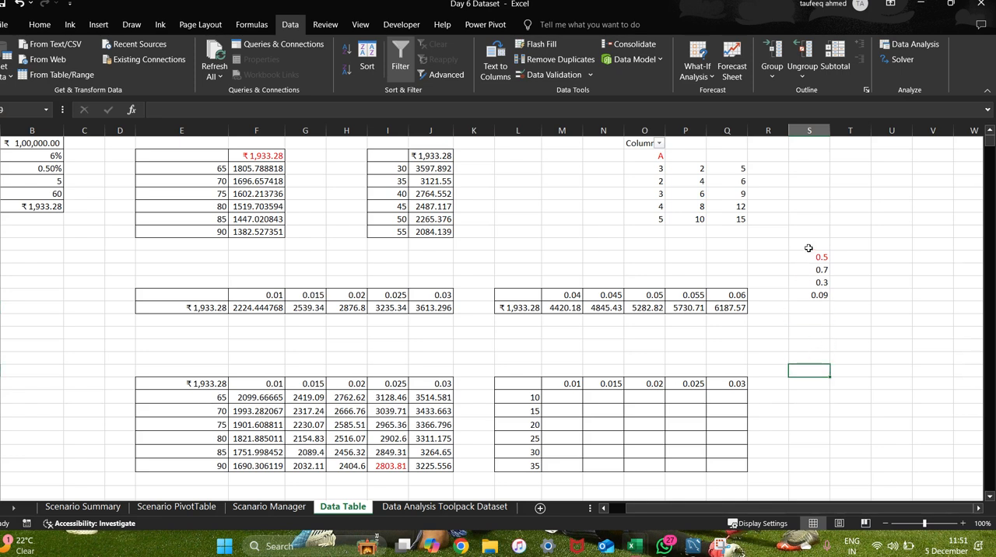
Apply all borders to the range S9:T13 around the new list of rates.
left_click(807, 255)
left_click_drag(807, 255, 810, 296)
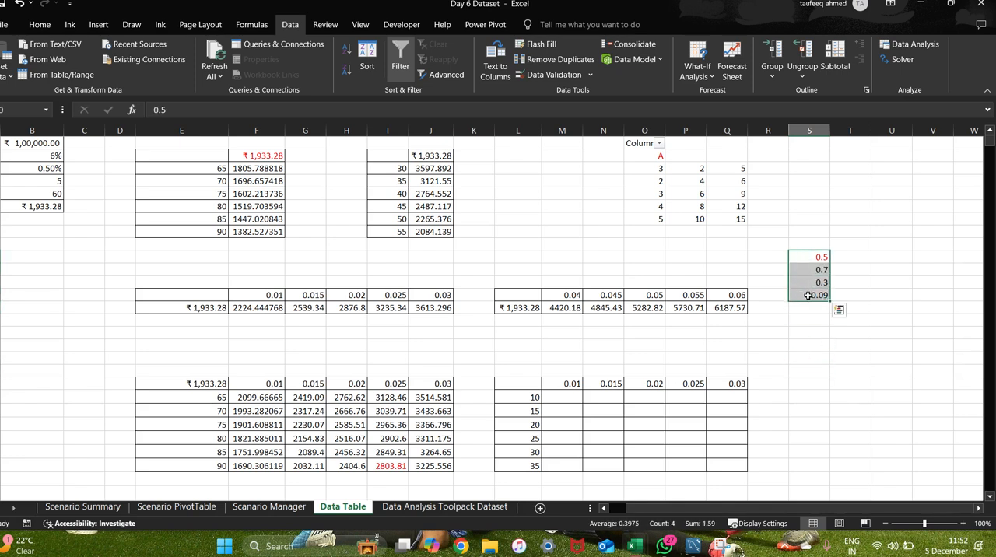
left_click(820, 336)
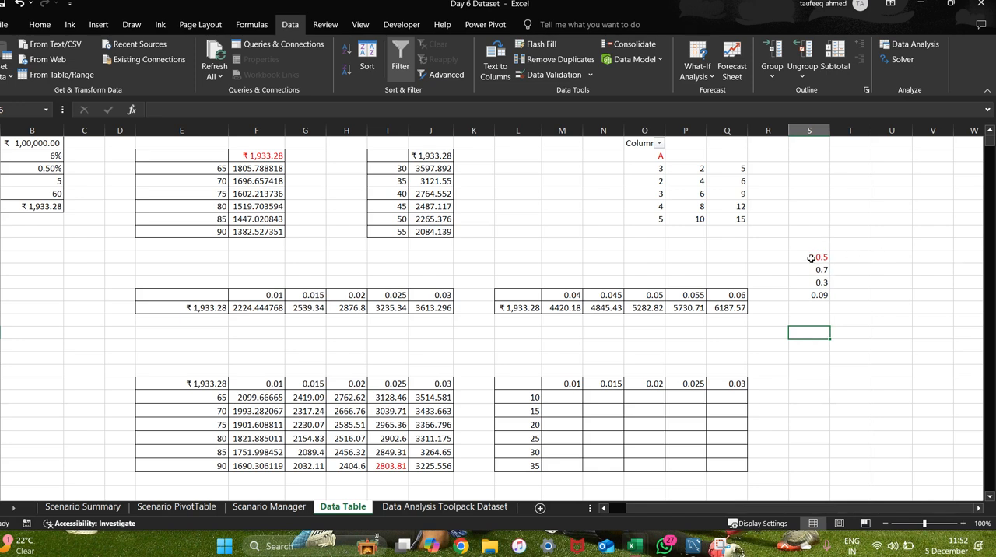
left_click_drag(817, 245, 846, 292)
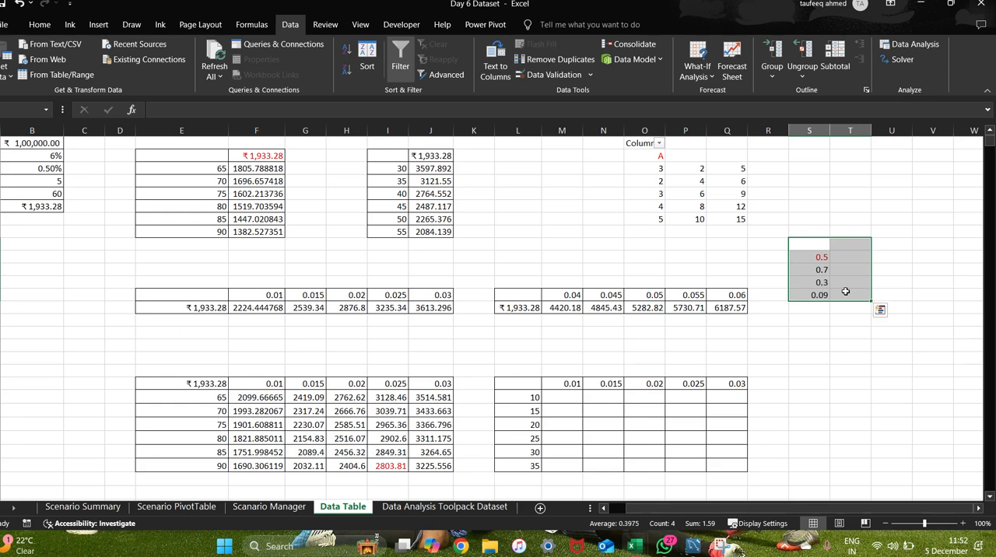
left_click(44, 28)
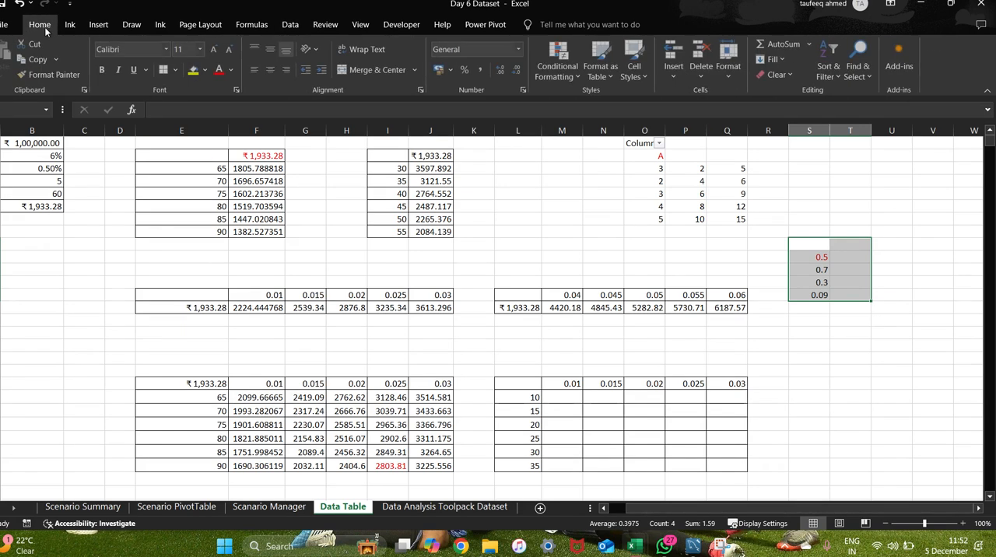
left_click(176, 70)
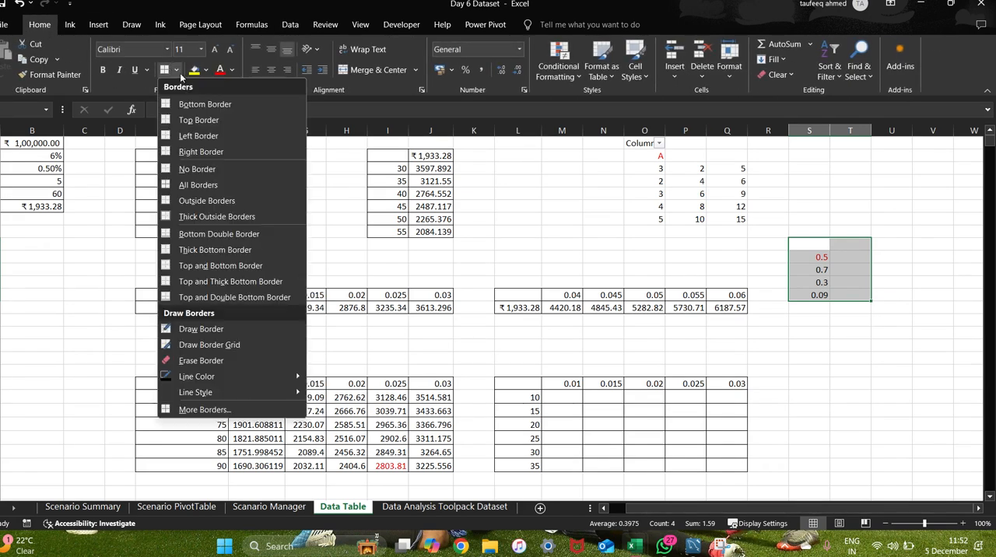
left_click(195, 184)
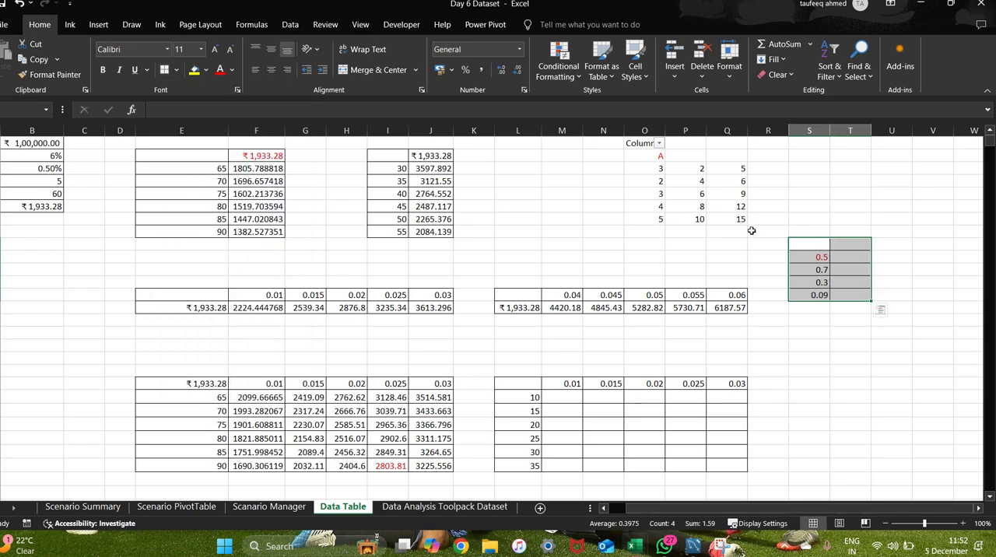
Link cell S9 to the monthly payment with the formula =B6 and autofit the width of column S.
left_click(812, 243)
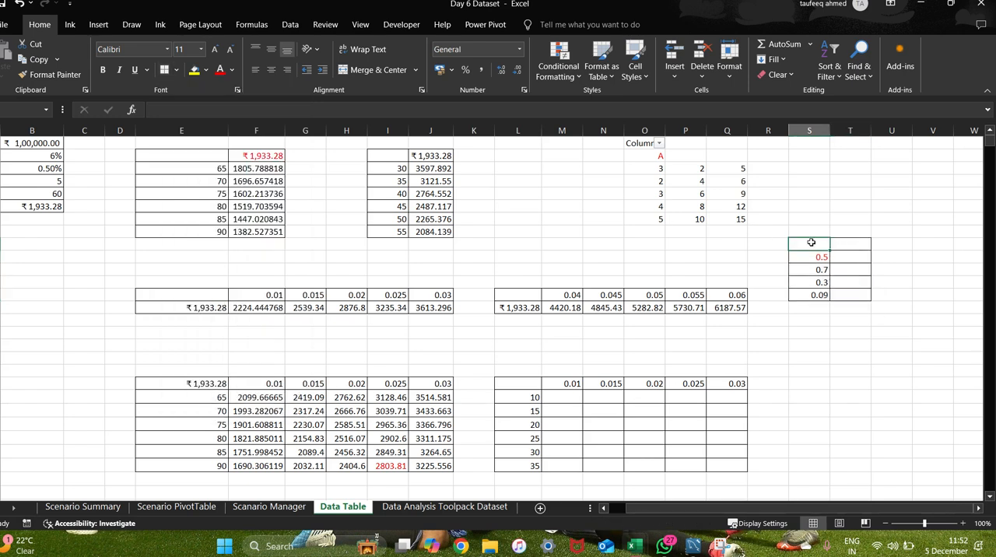
type("=")
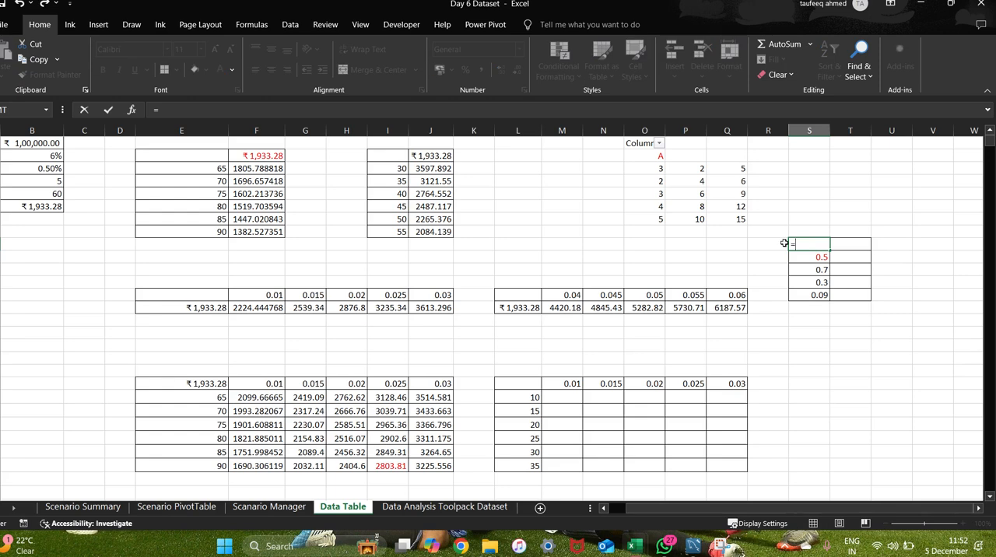
left_click(48, 205)
key("Return")
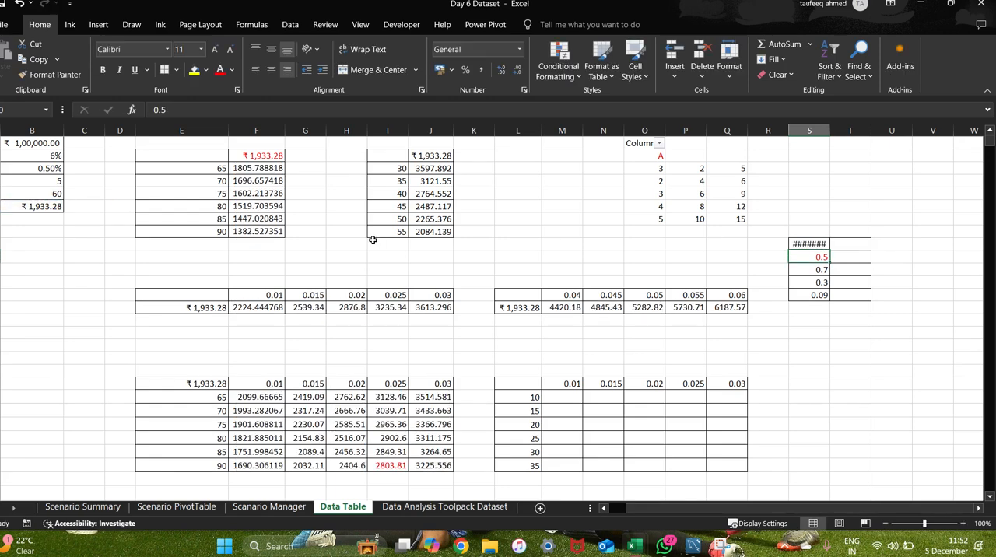
double_click(830, 130)
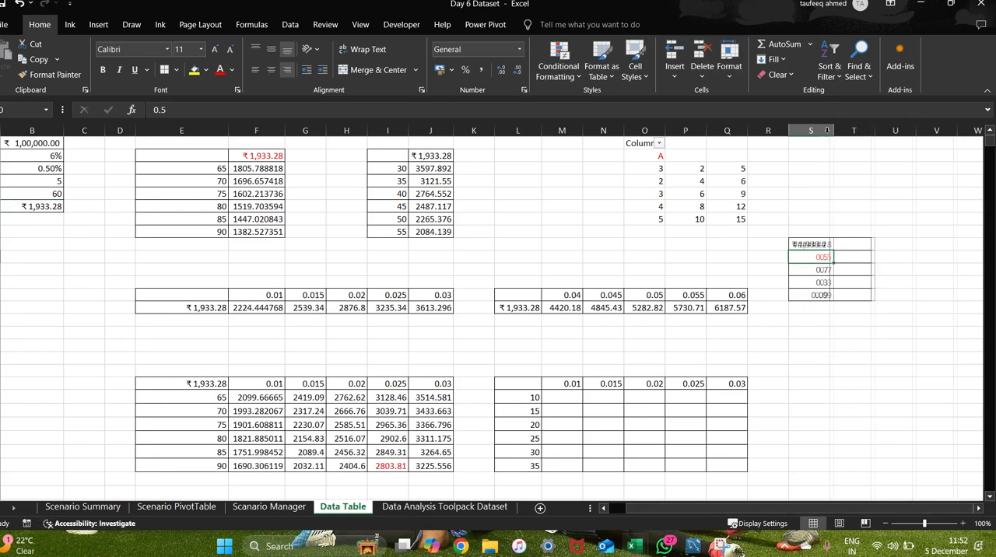
Open the What-If Data Table dialog for the range S9:T13.
left_click_drag(802, 245, 850, 296)
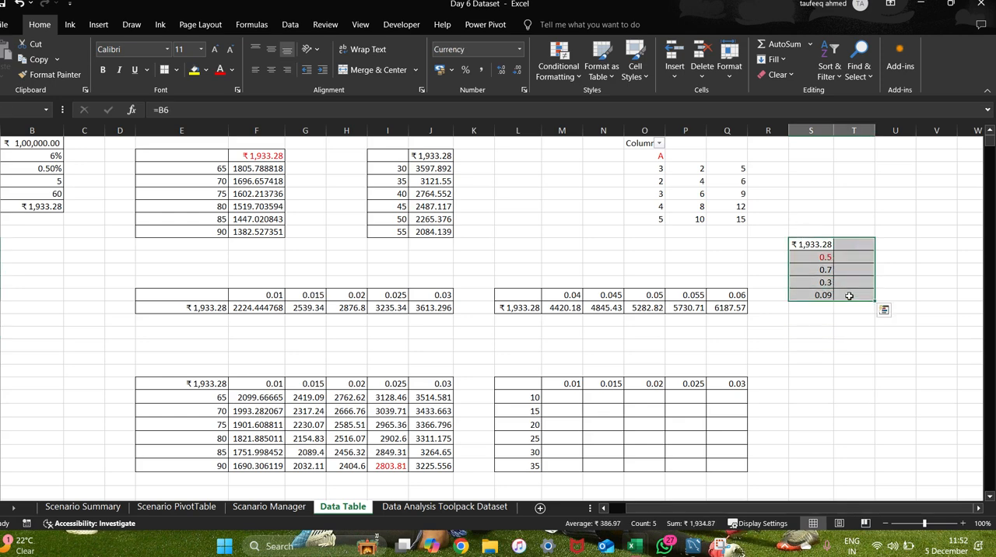
left_click(291, 25)
left_click(707, 69)
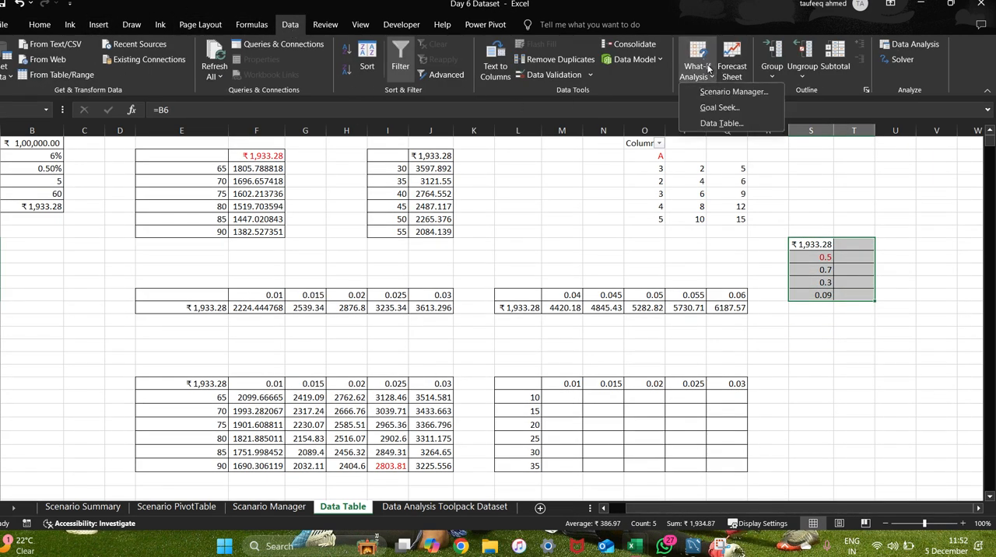
left_click(716, 122)
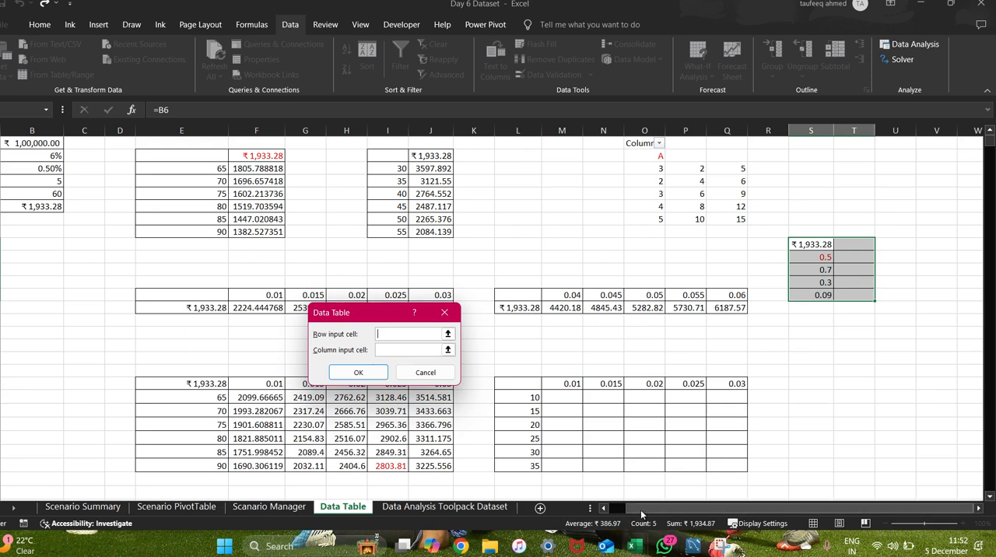
left_click(604, 510)
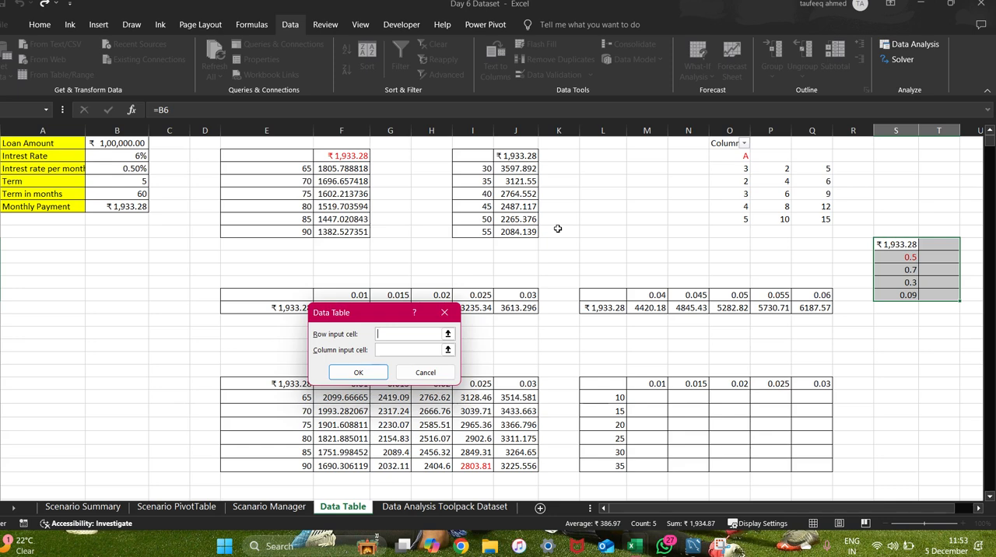
Check the Google Meet window in Chrome and return to the Data Table dialog in Excel.
left_click(387, 355)
left_click(387, 355)
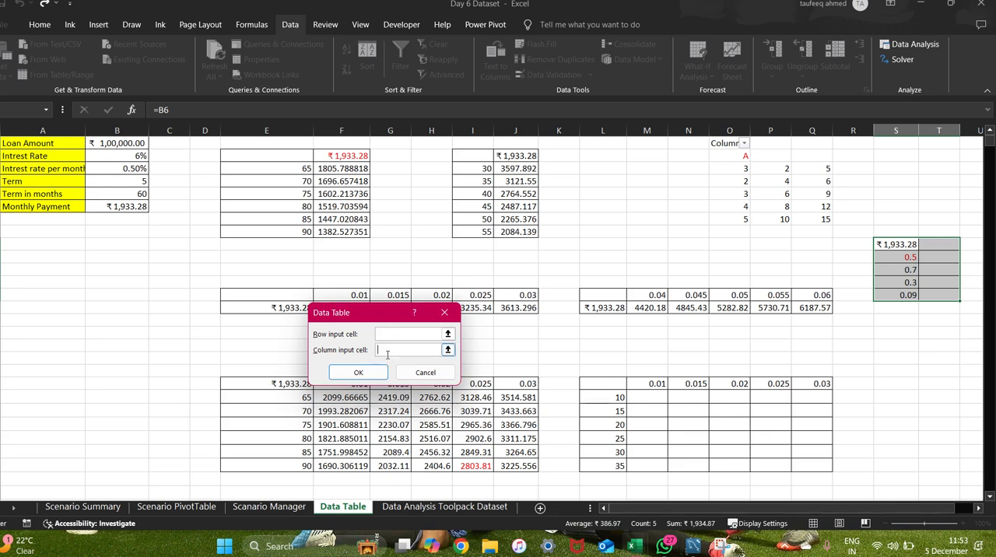
key("alt+Tab")
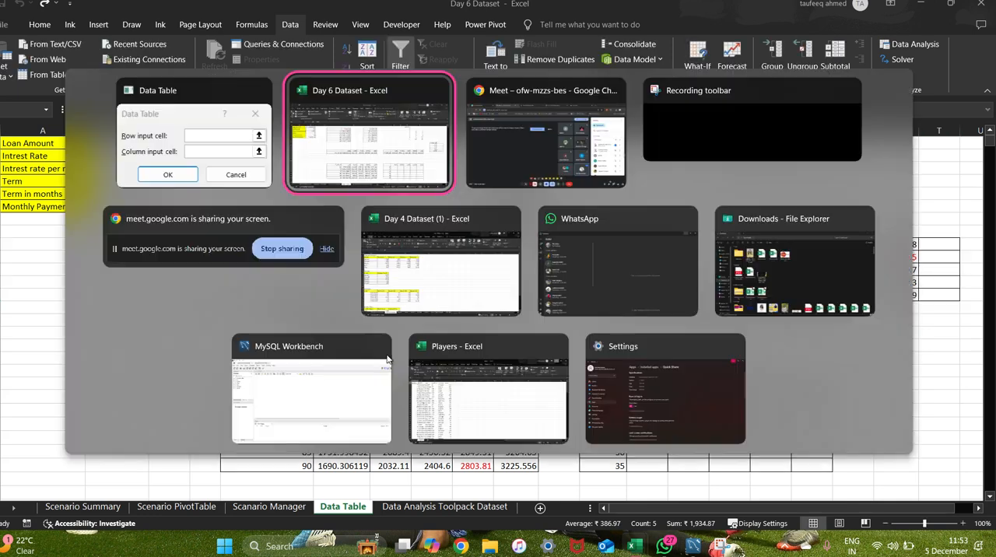
key("alt+Tab")
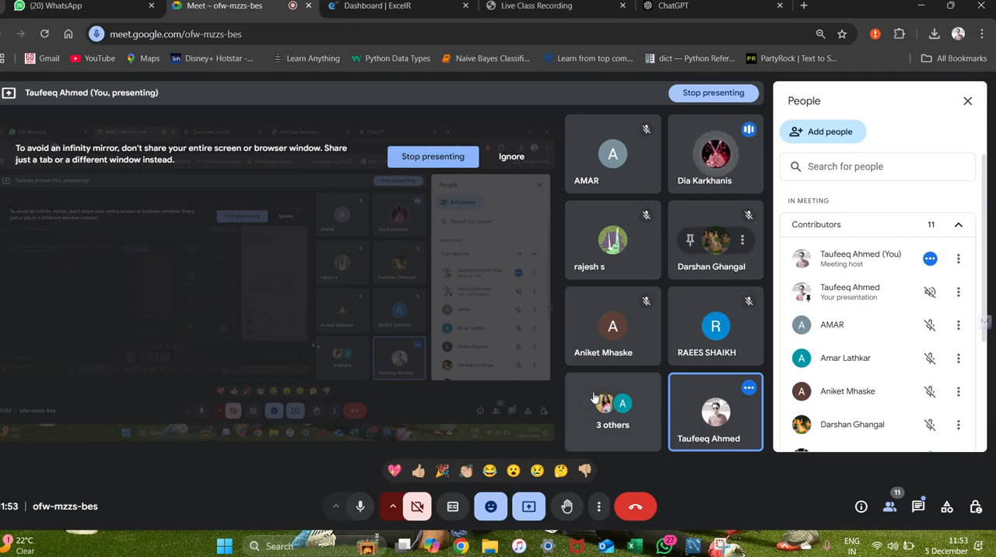
key("alt+Tab")
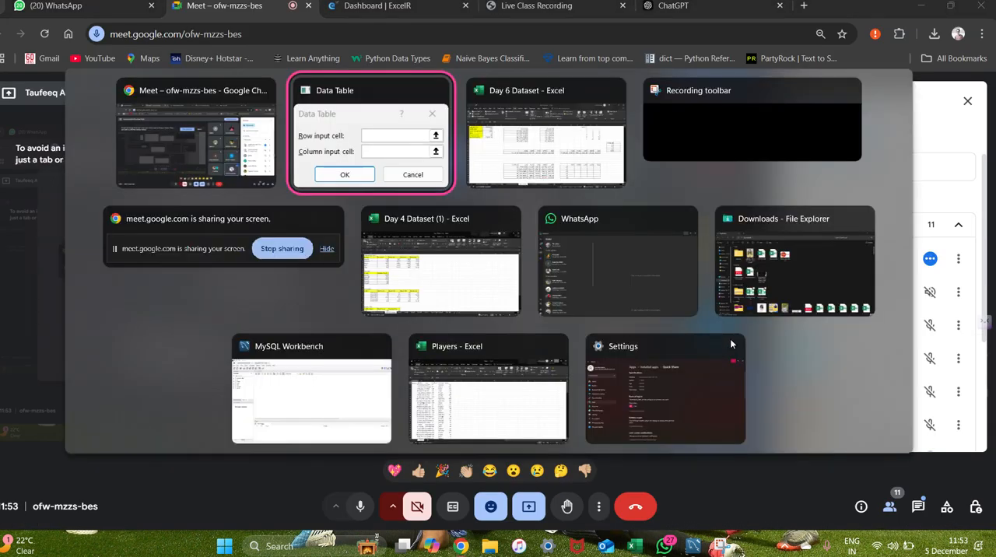
key("alt+Tab")
key("alt+Tab")
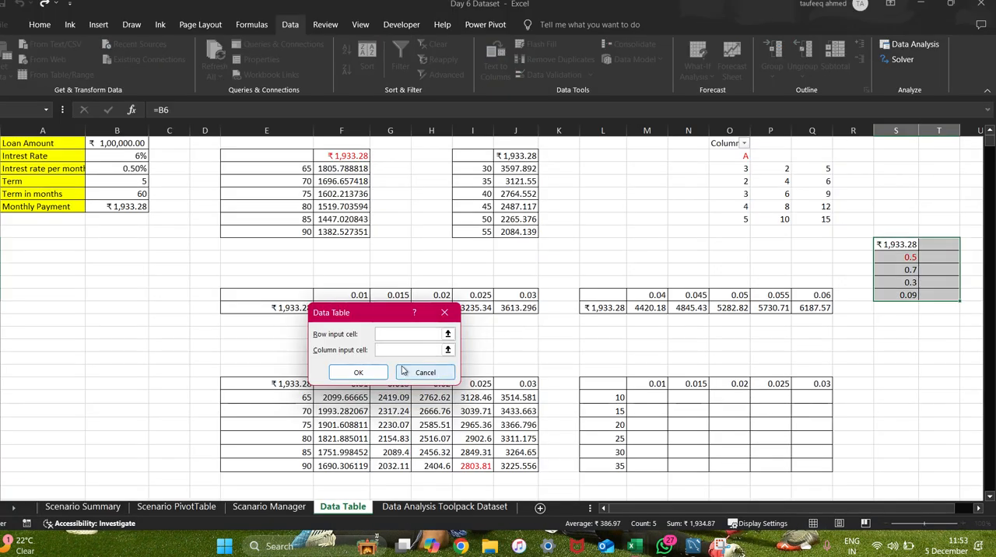
Fill the data table in S9:T13 using the monthly interest rate cell B3 as the column input cell.
left_click(388, 349)
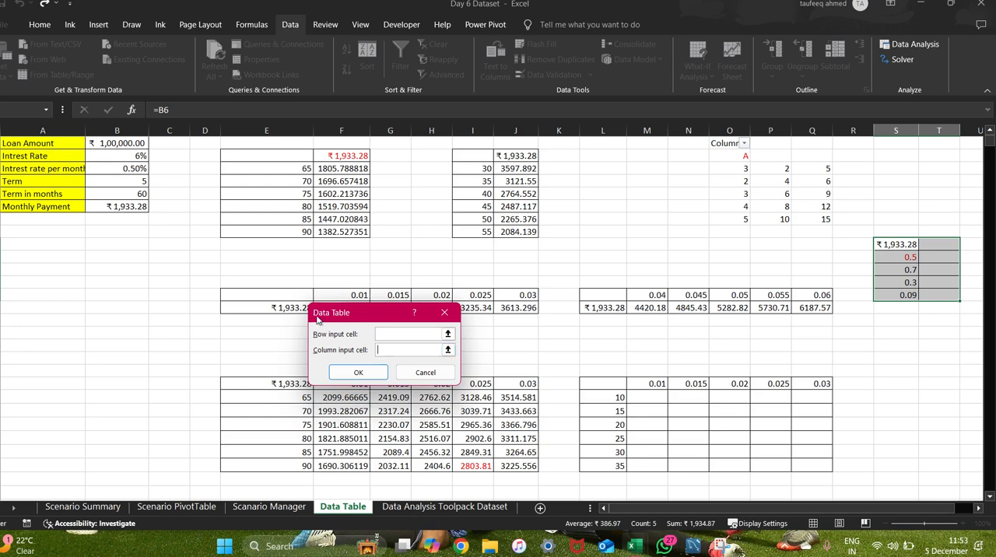
left_click(102, 167)
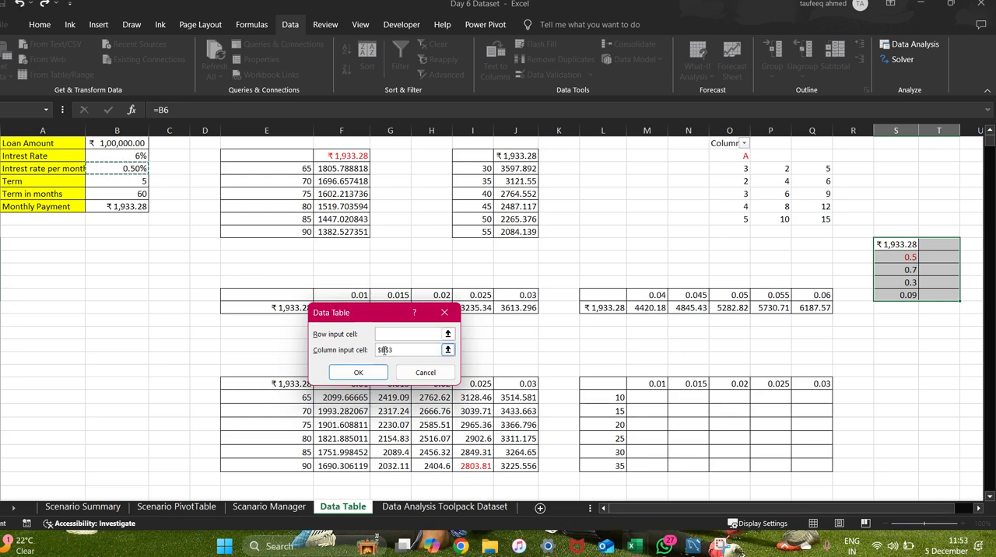
left_click(358, 372)
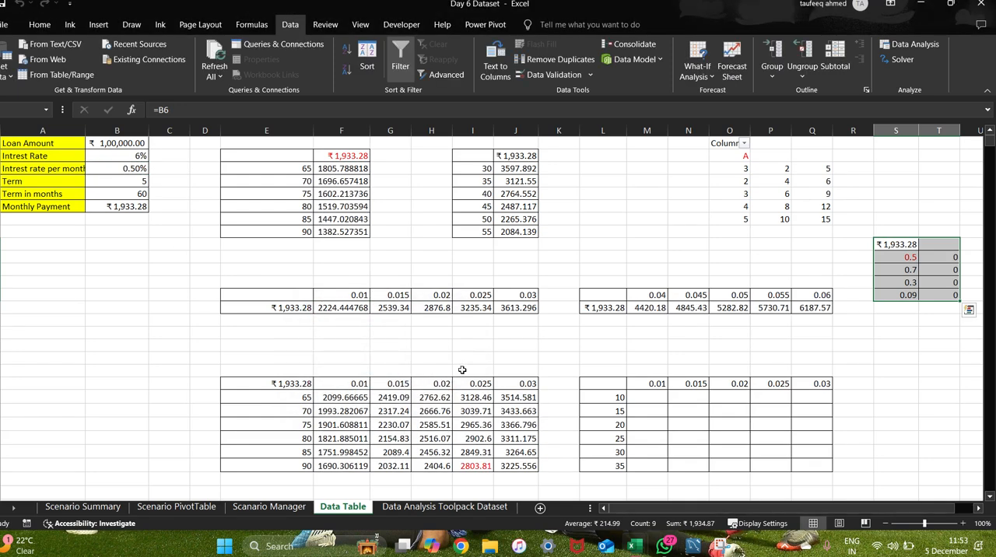
Clear the contents of the range S9:T13.
left_click(856, 344)
left_click_drag(888, 243, 942, 297)
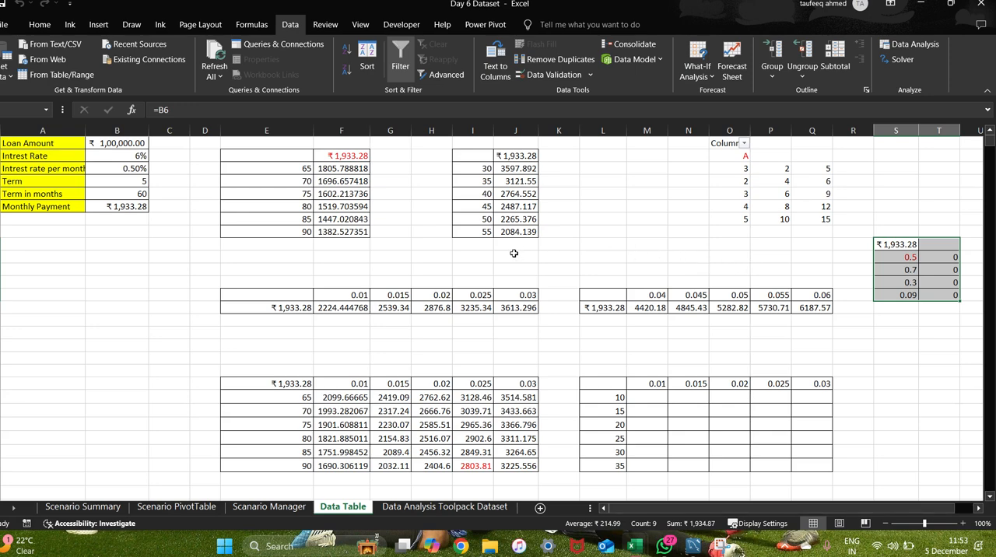
key("Delete")
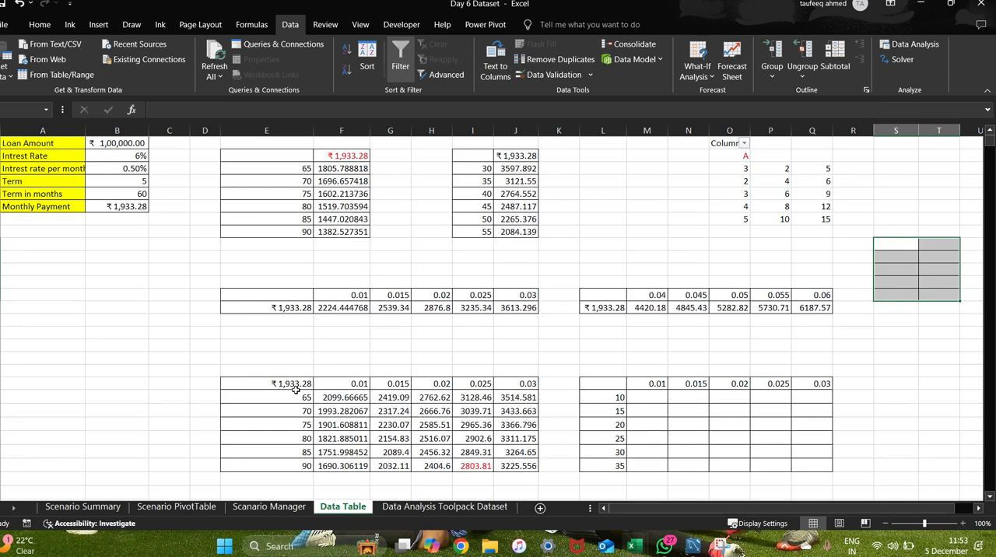
On the Scanario Manager sheet, select the Total Saving cell B13 and open the What-If Scenario Manager.
left_click(240, 507)
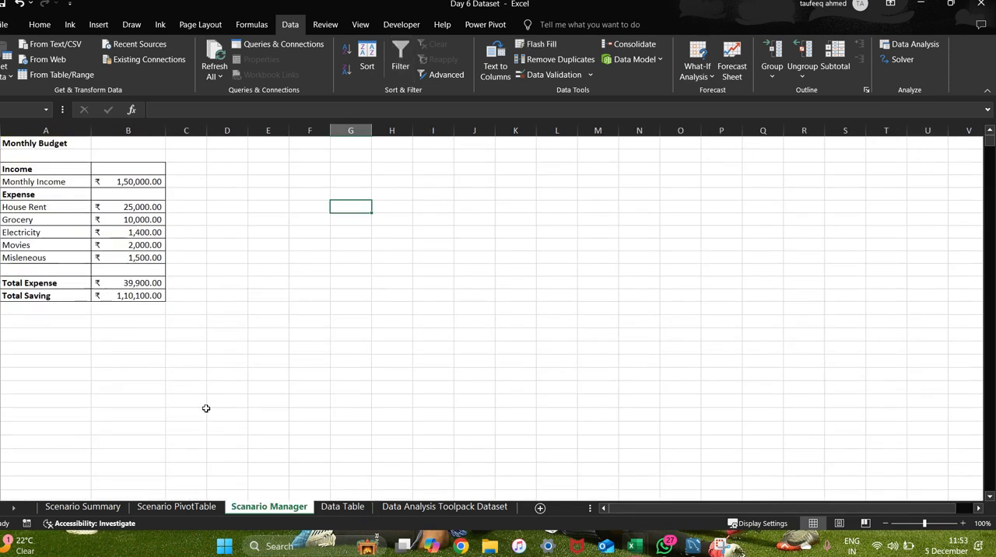
key("alt+Tab")
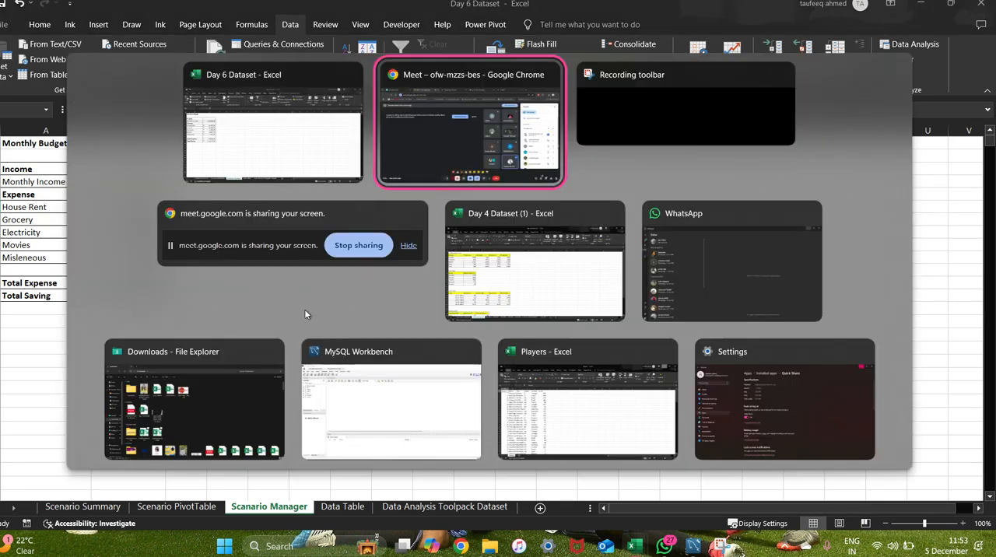
key("alt+Tab")
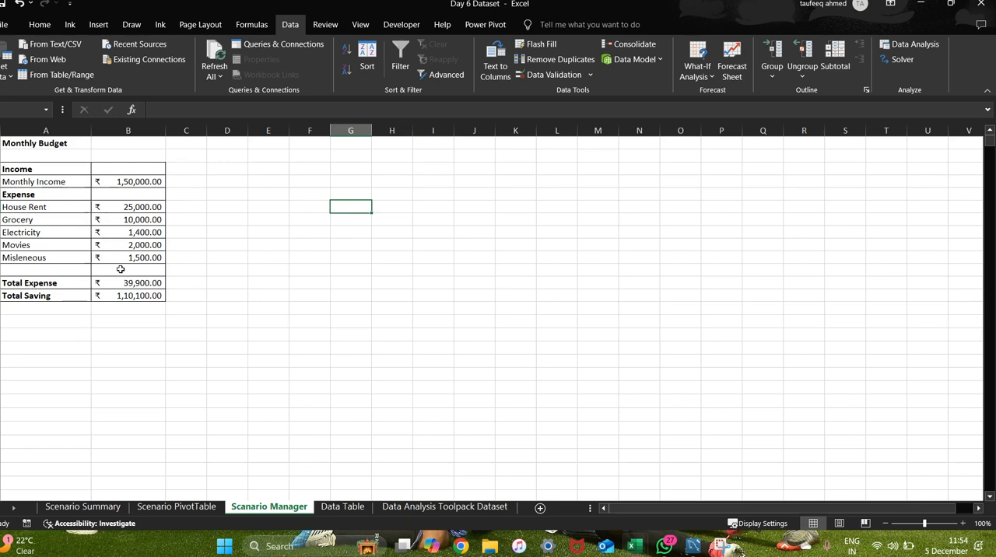
left_click(119, 238)
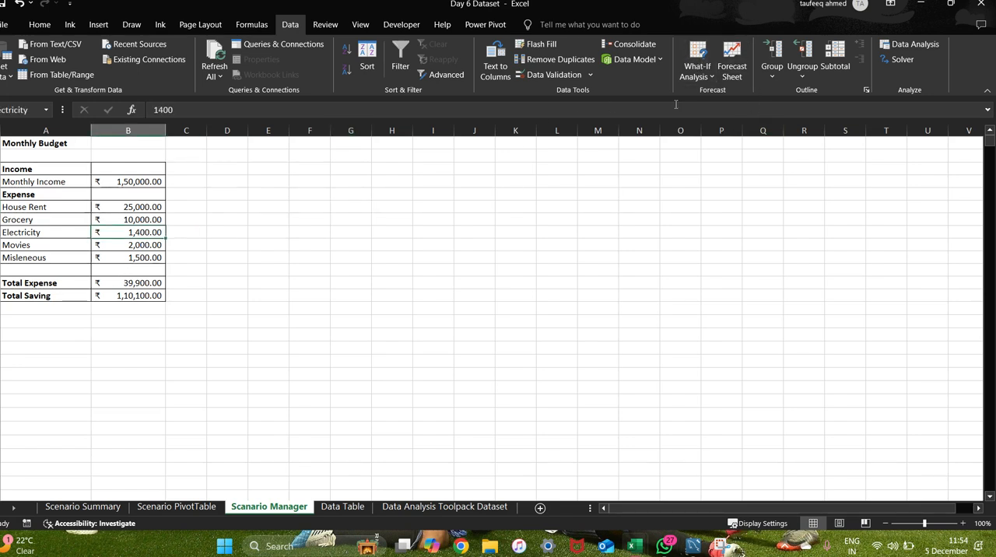
left_click(127, 295)
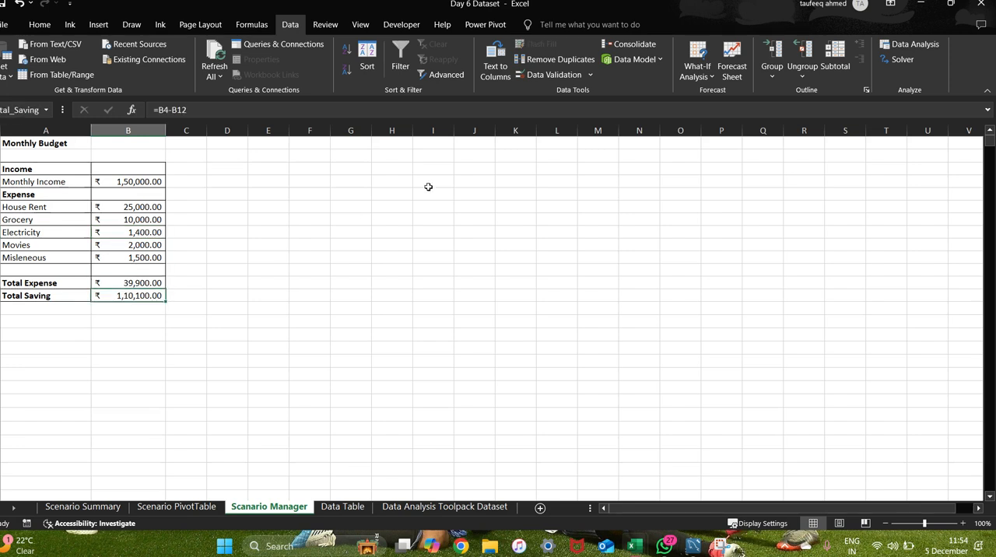
left_click(715, 80)
left_click(730, 92)
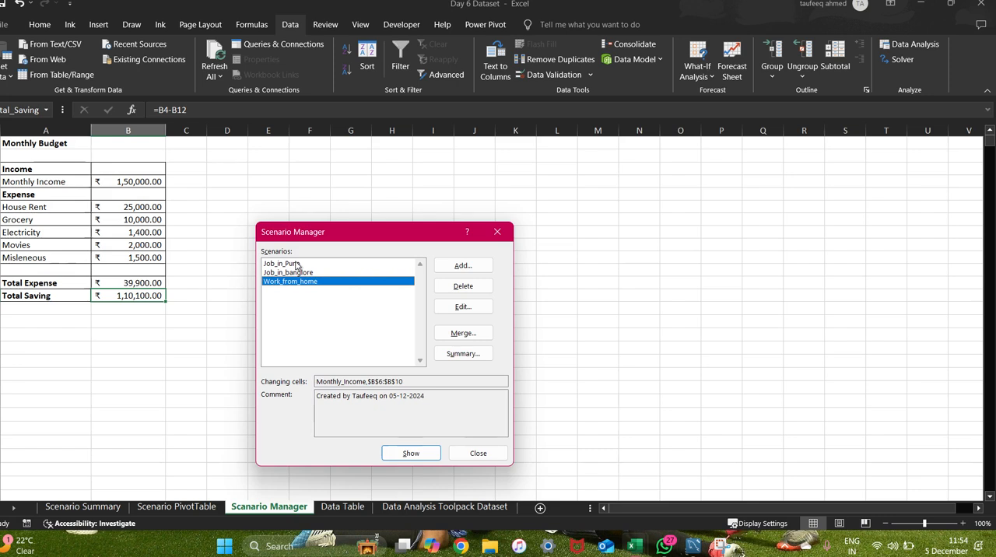
Add a scenario named Job_in_mumbai with the changing cells B4,B6:B10 and proceed to its values.
left_click(465, 268)
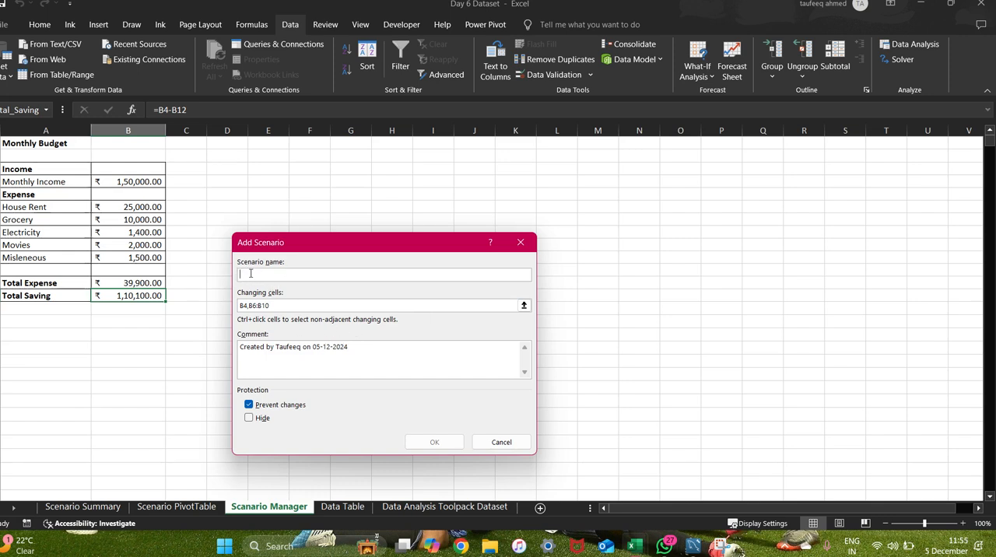
type("Job")
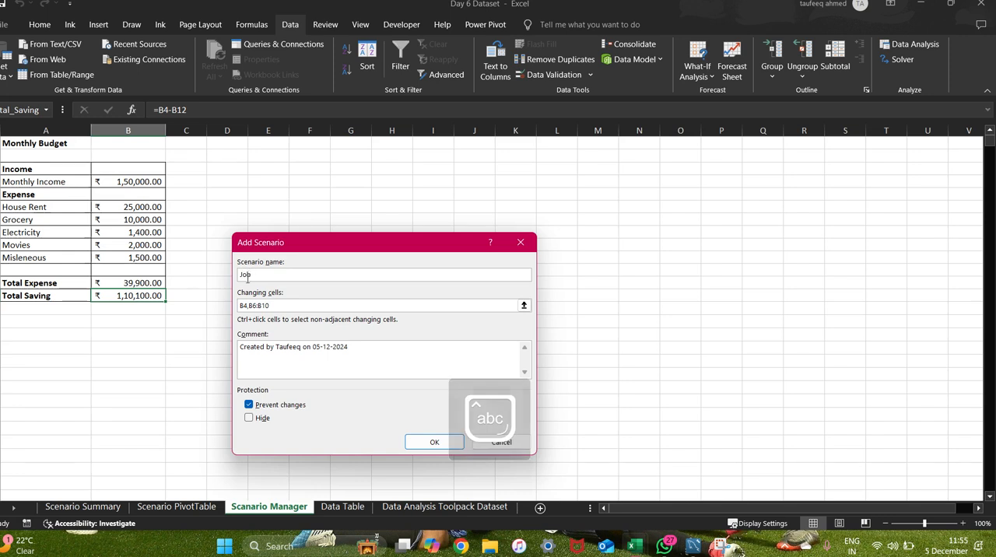
type("_i")
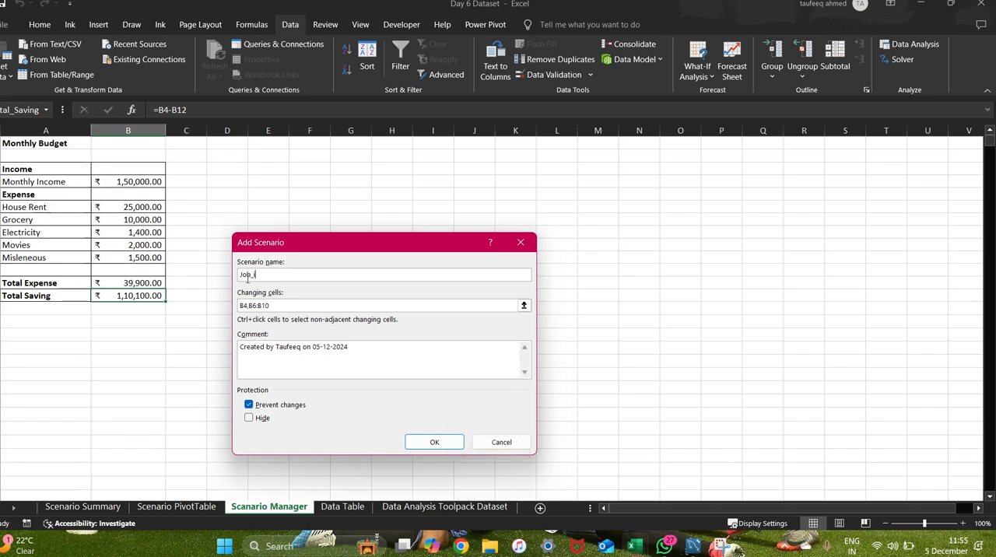
type("n_")
key("Caps_Lock")
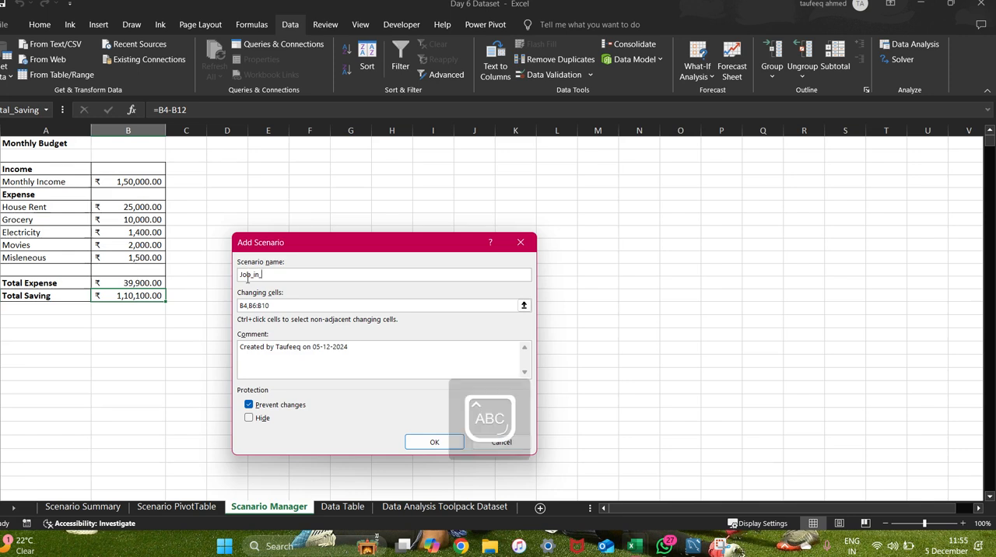
type("mumbai")
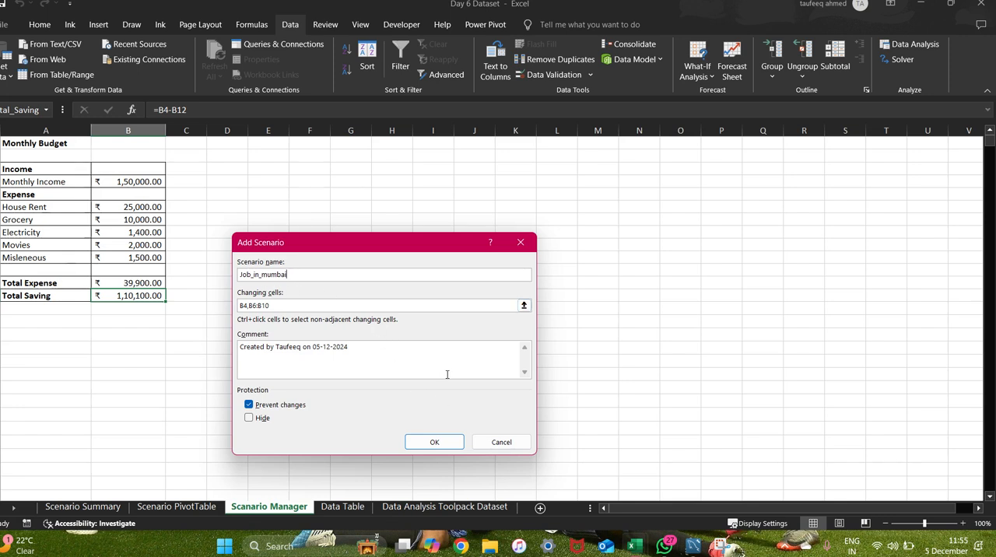
left_click(434, 442)
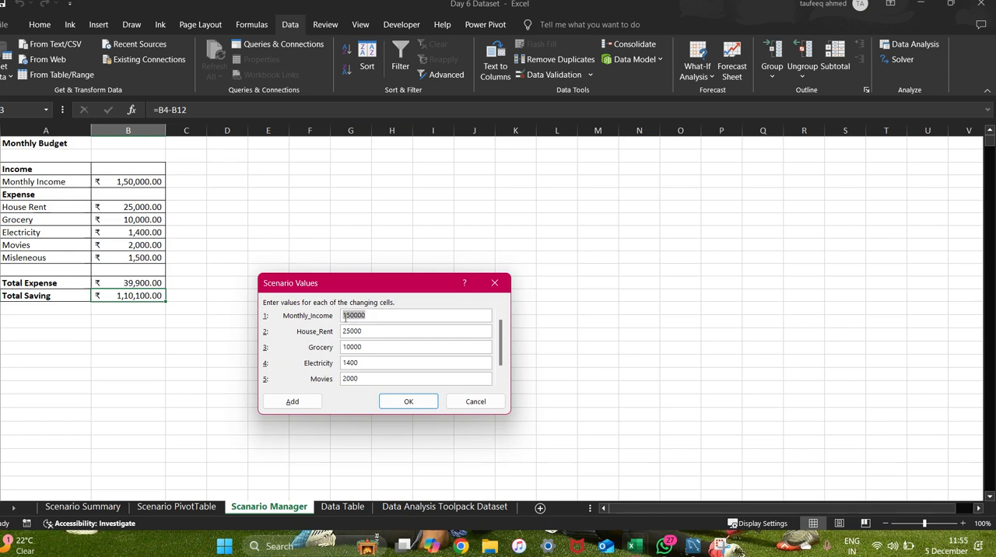
Set the scenario's monthly income to 170000, house rent to 30000 and grocery to 20000.
left_click(363, 315)
key("Left")
key("Left")
key("Left")
key("Left")
key("Left")
type("7")
left_click(350, 331)
key("BackSpace")
key("BackSpace")
type("30")
key("BackSpace")
type("2")
Set the scenario's movies expense to 3000 and save the scenario values.
left_click(350, 363)
left_click(359, 379)
key("BackSpace")
key("BackSpace")
key("BackSpace")
key("BackSpace")
type("3000")
left_click(408, 403)
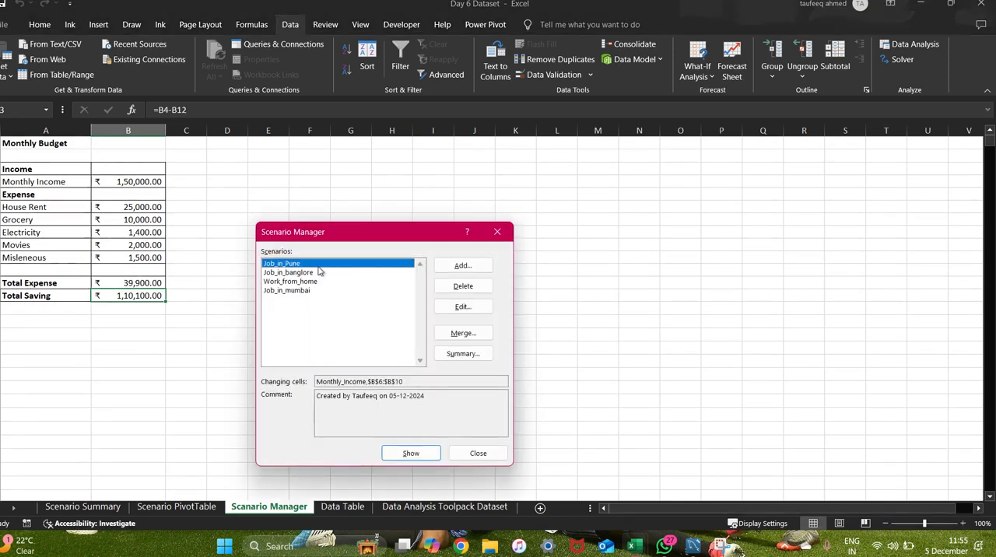
Show the Job_in_mumbai scenario in the monthly budget.
left_click(302, 290)
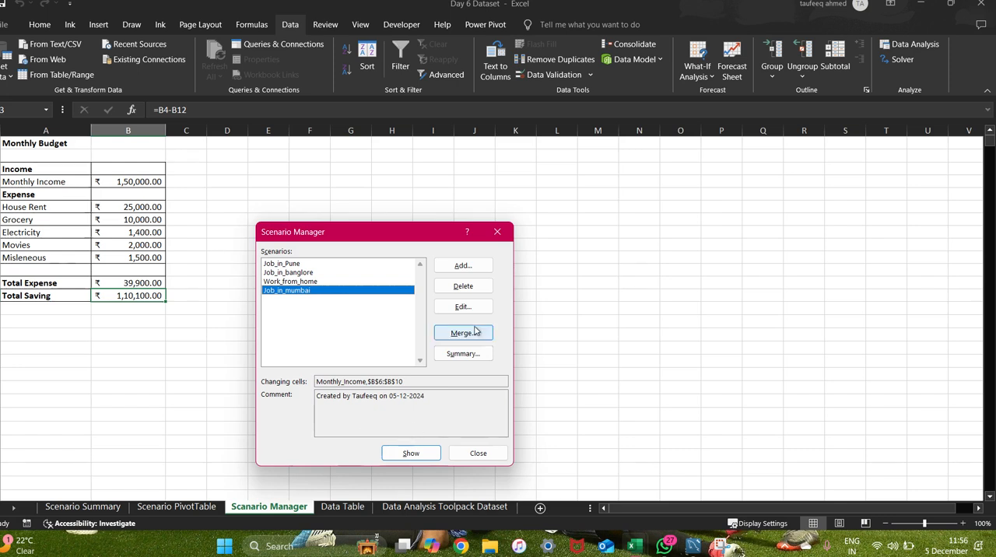
left_click(409, 455)
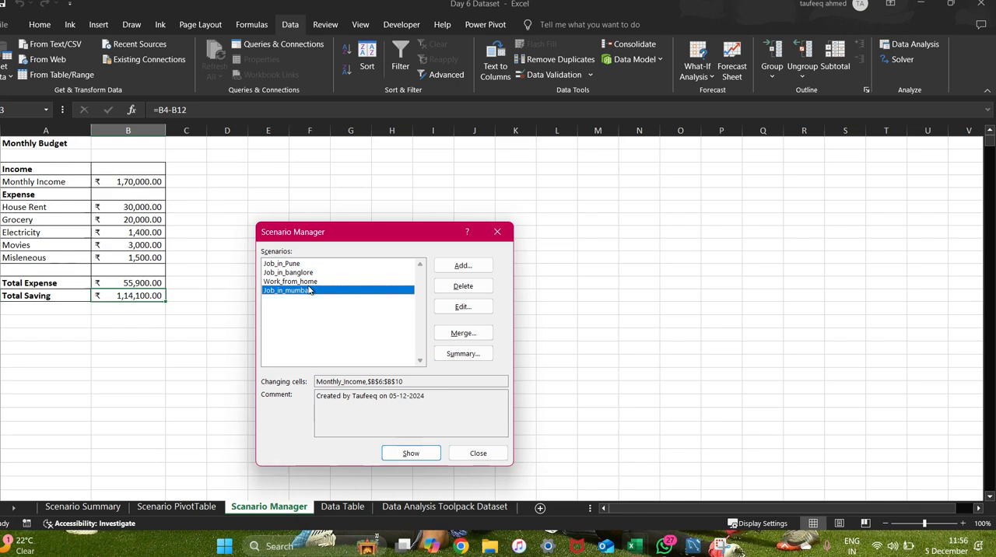
Review the changing cells offered for another new scenario and cancel without adding it.
left_click(454, 268)
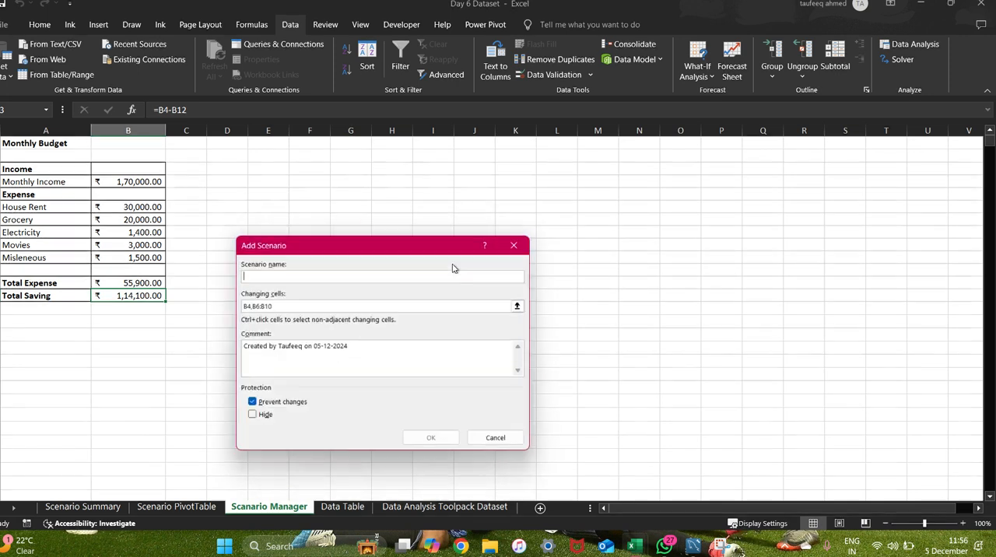
left_click(270, 306)
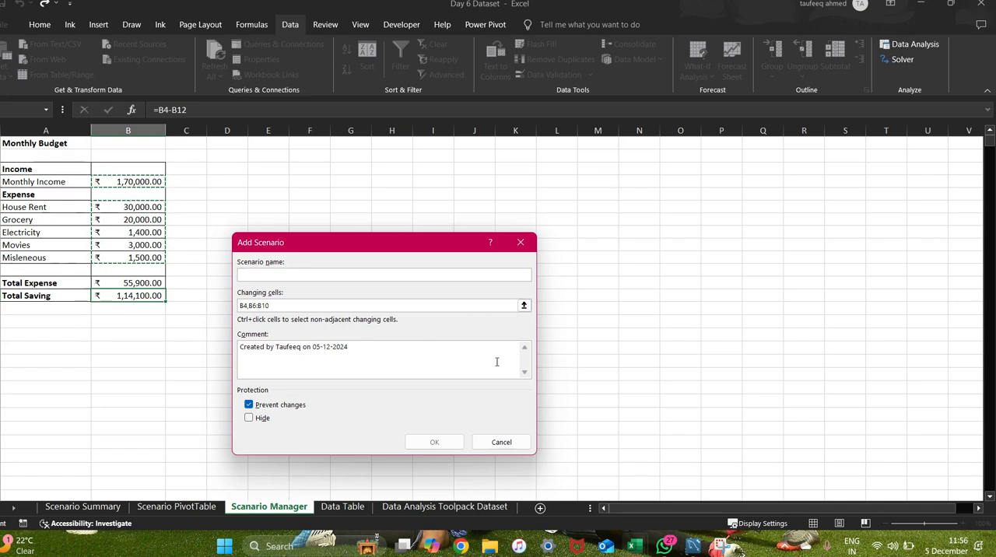
left_click(502, 442)
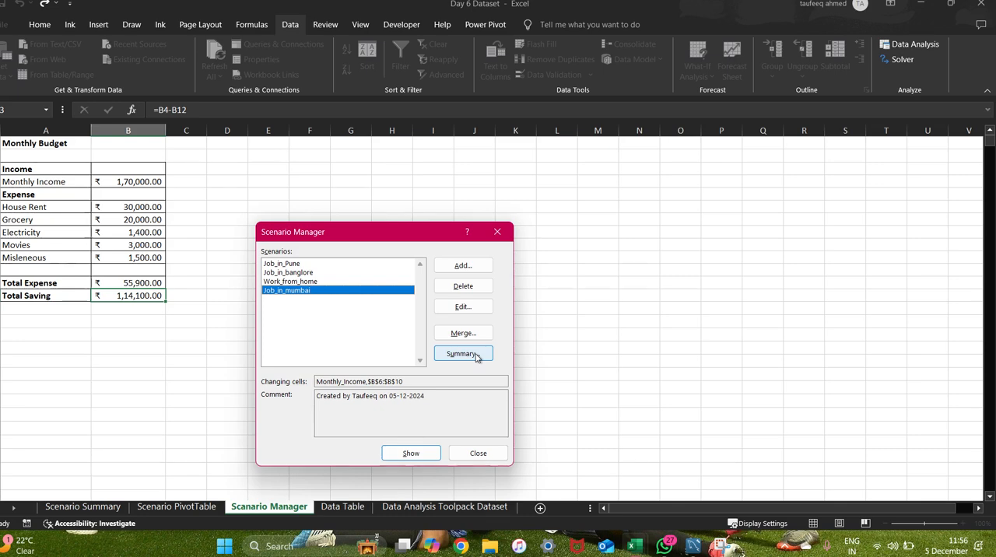
Create a Scenario summary report with B13 as the result cell.
left_click(477, 357)
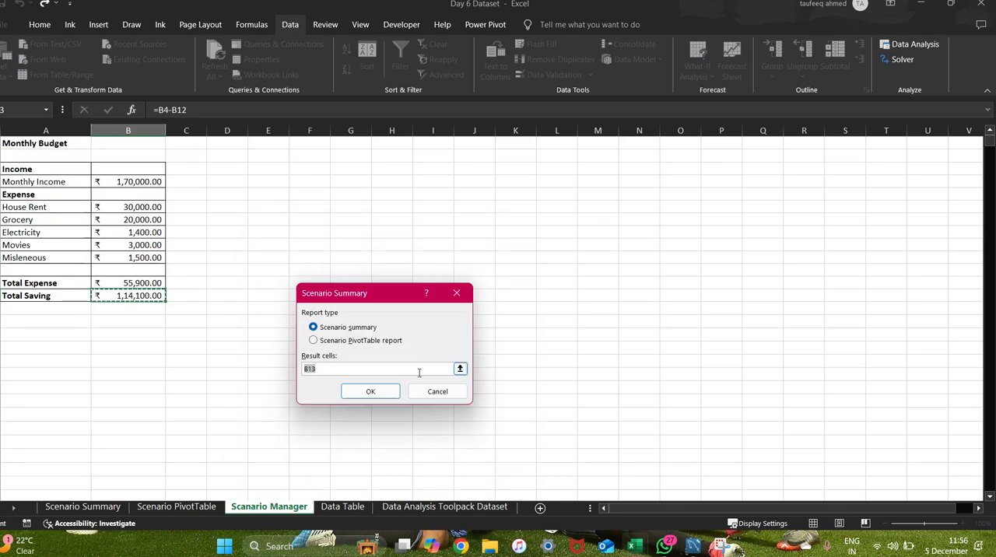
left_click(366, 392)
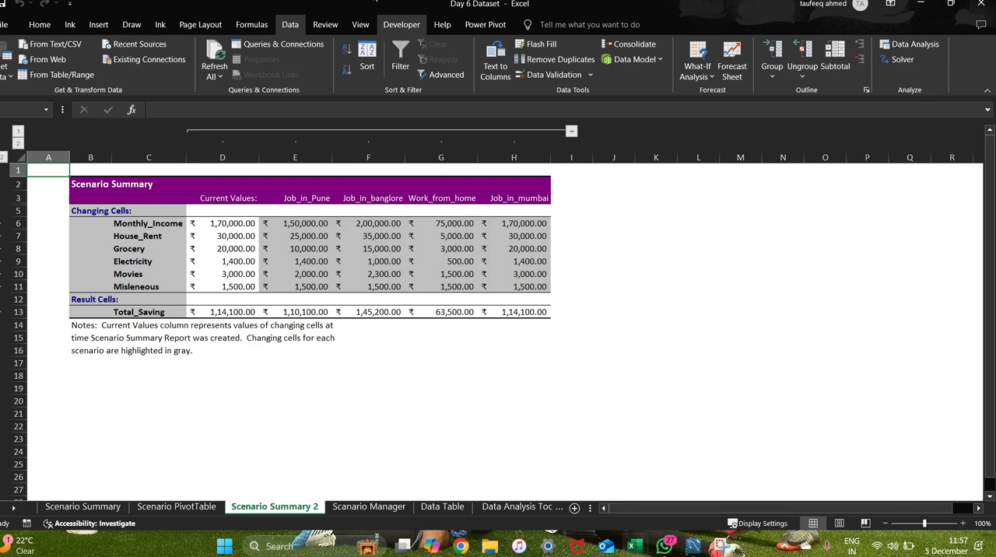
Switch to Google Meet in Chrome, look through the participant list and return to the scenario summary in Excel.
key("alt+Tab")
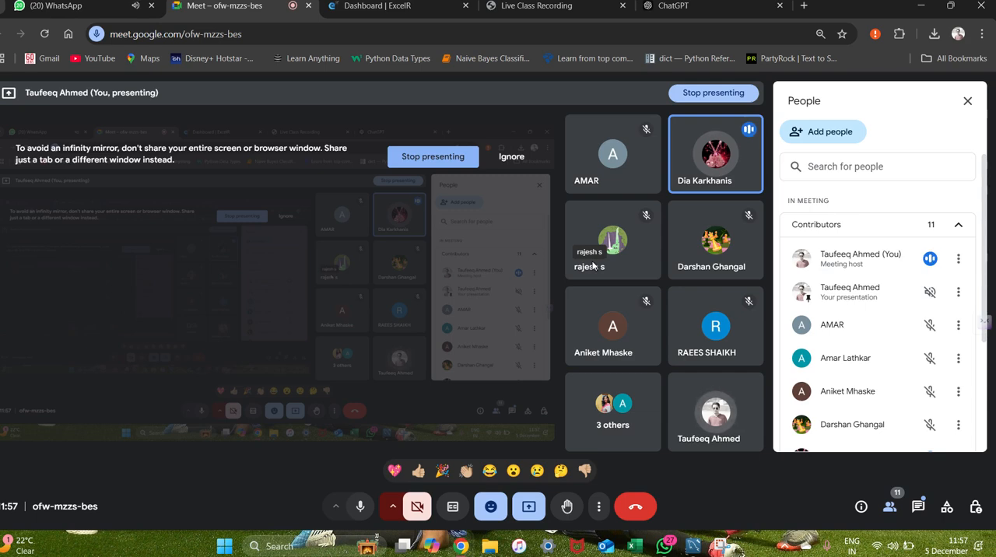
scroll(887, 258, "down", 3)
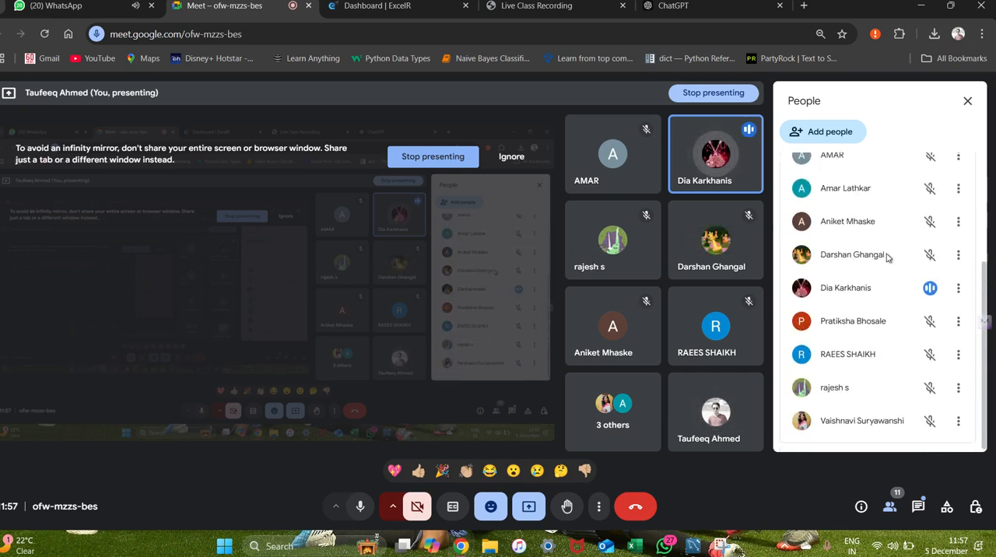
mouse_move(642, 257)
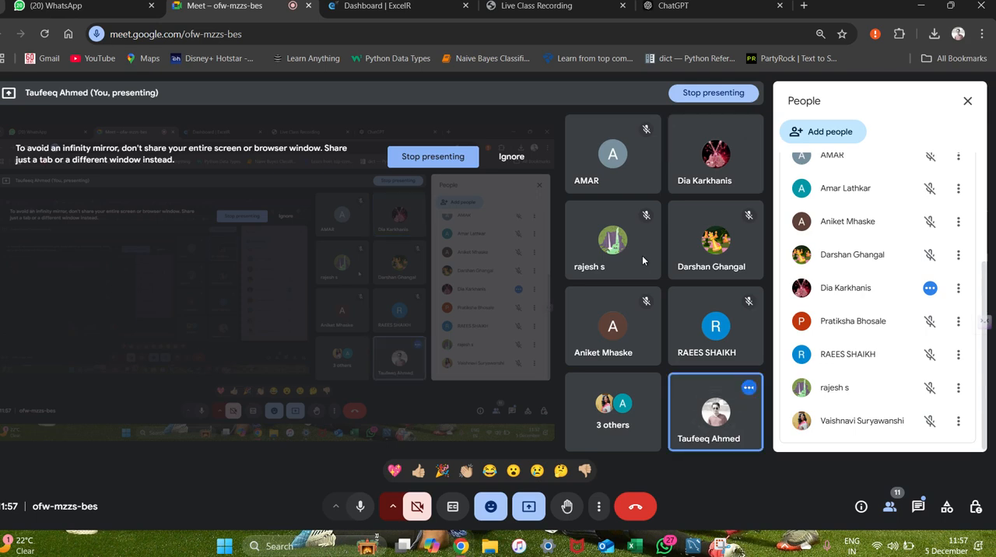
key("alt+Tab")
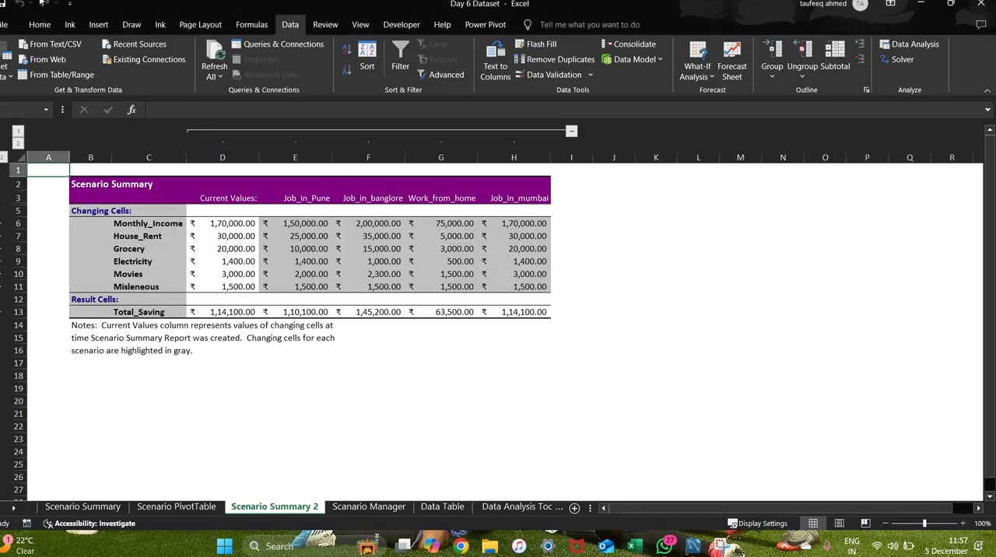
Review the Scenario PivotTable sheet and the original Scenario Summary sheet.
left_click(39, 26)
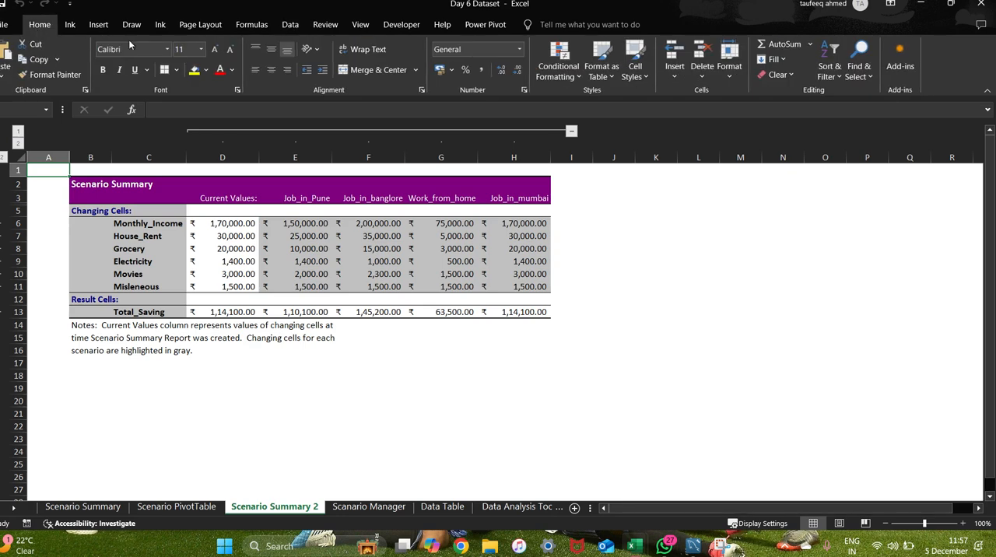
left_click(172, 507)
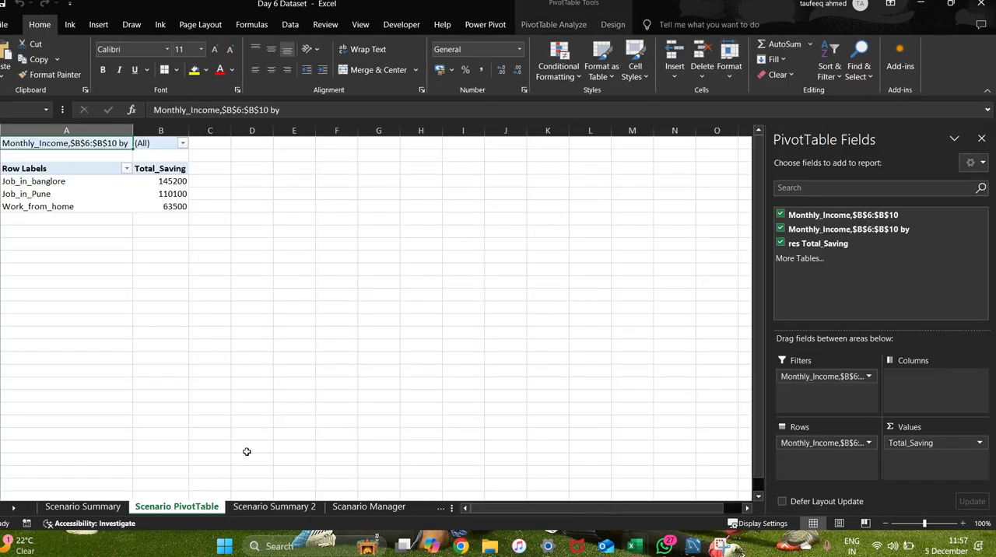
left_click(101, 507)
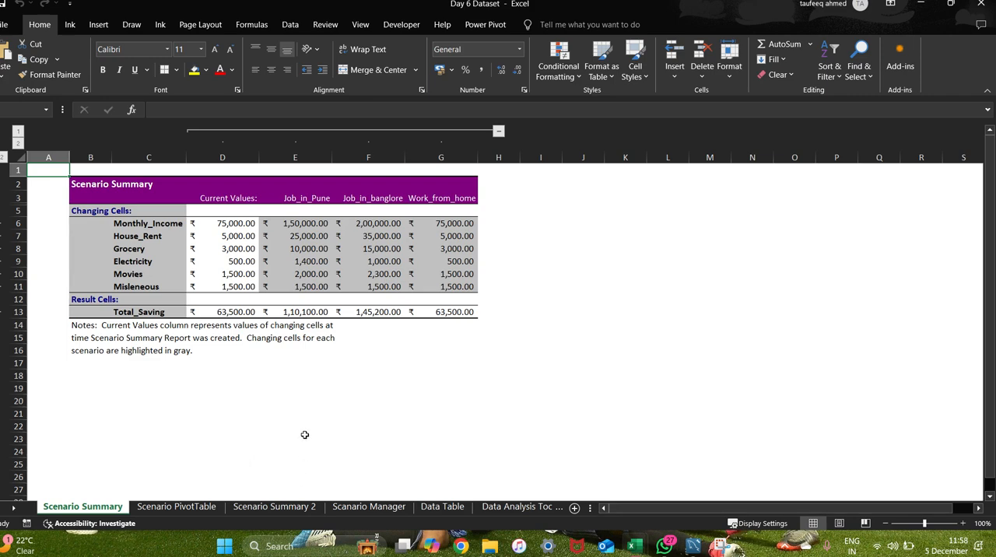
Switch back to Google Meet in Chrome and browse the list of meeting contributors.
key("alt+Tab")
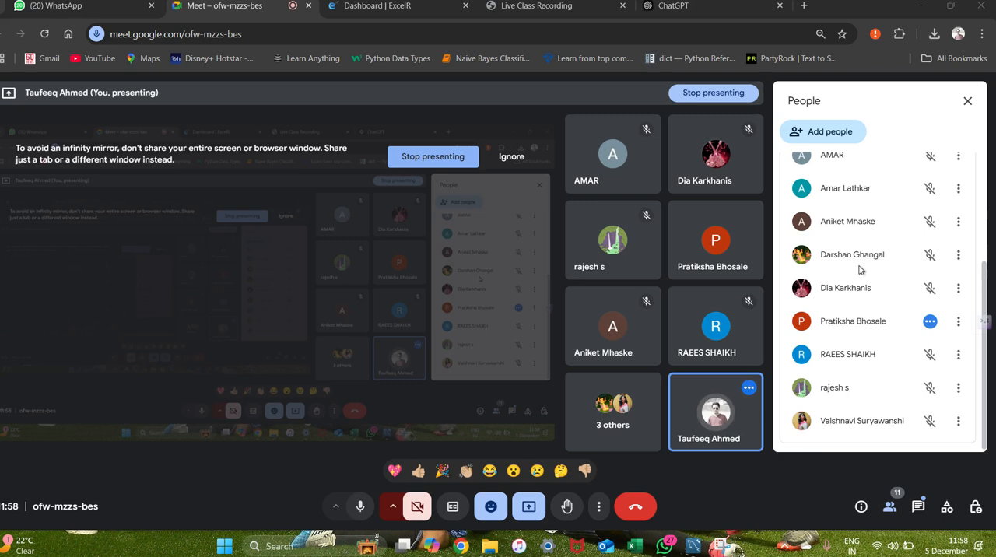
scroll(860, 270, "up", 3)
scroll(860, 270, "down", 3)
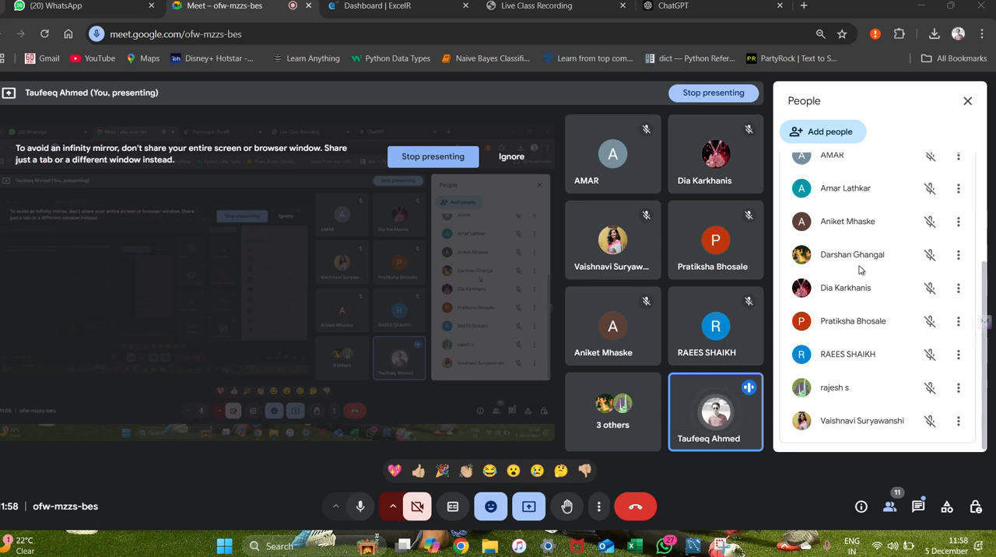
scroll(860, 269, "up", 3)
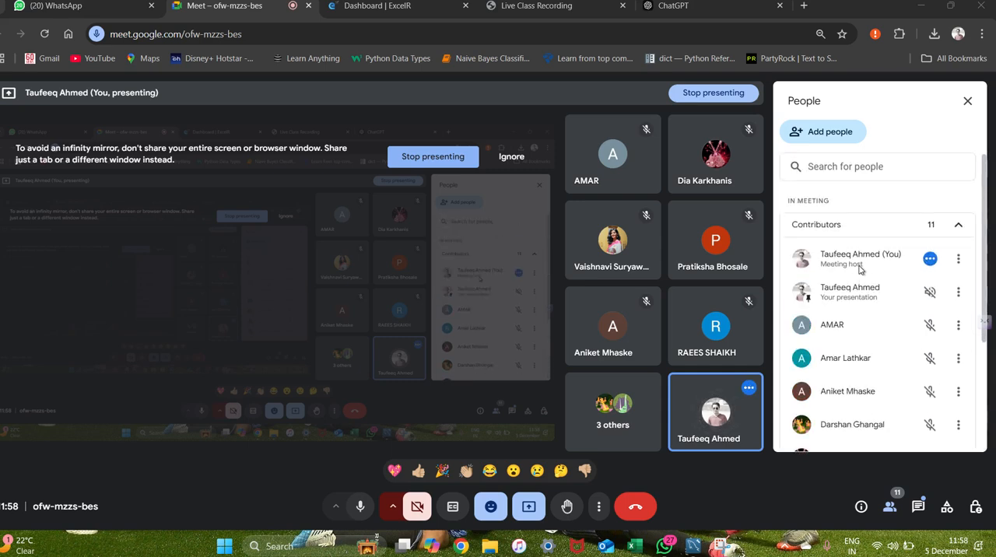
scroll(860, 269, "down", 3)
scroll(860, 269, "up", 3)
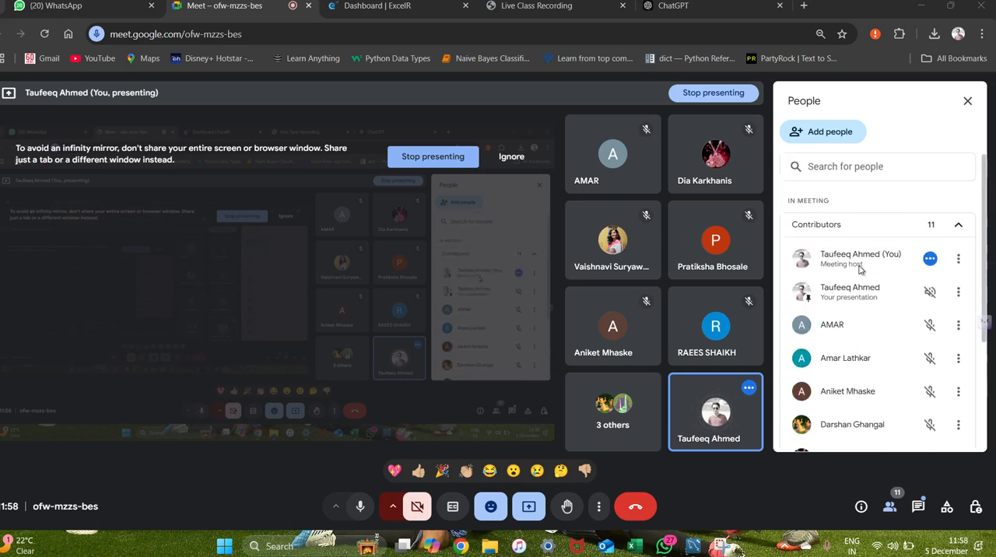